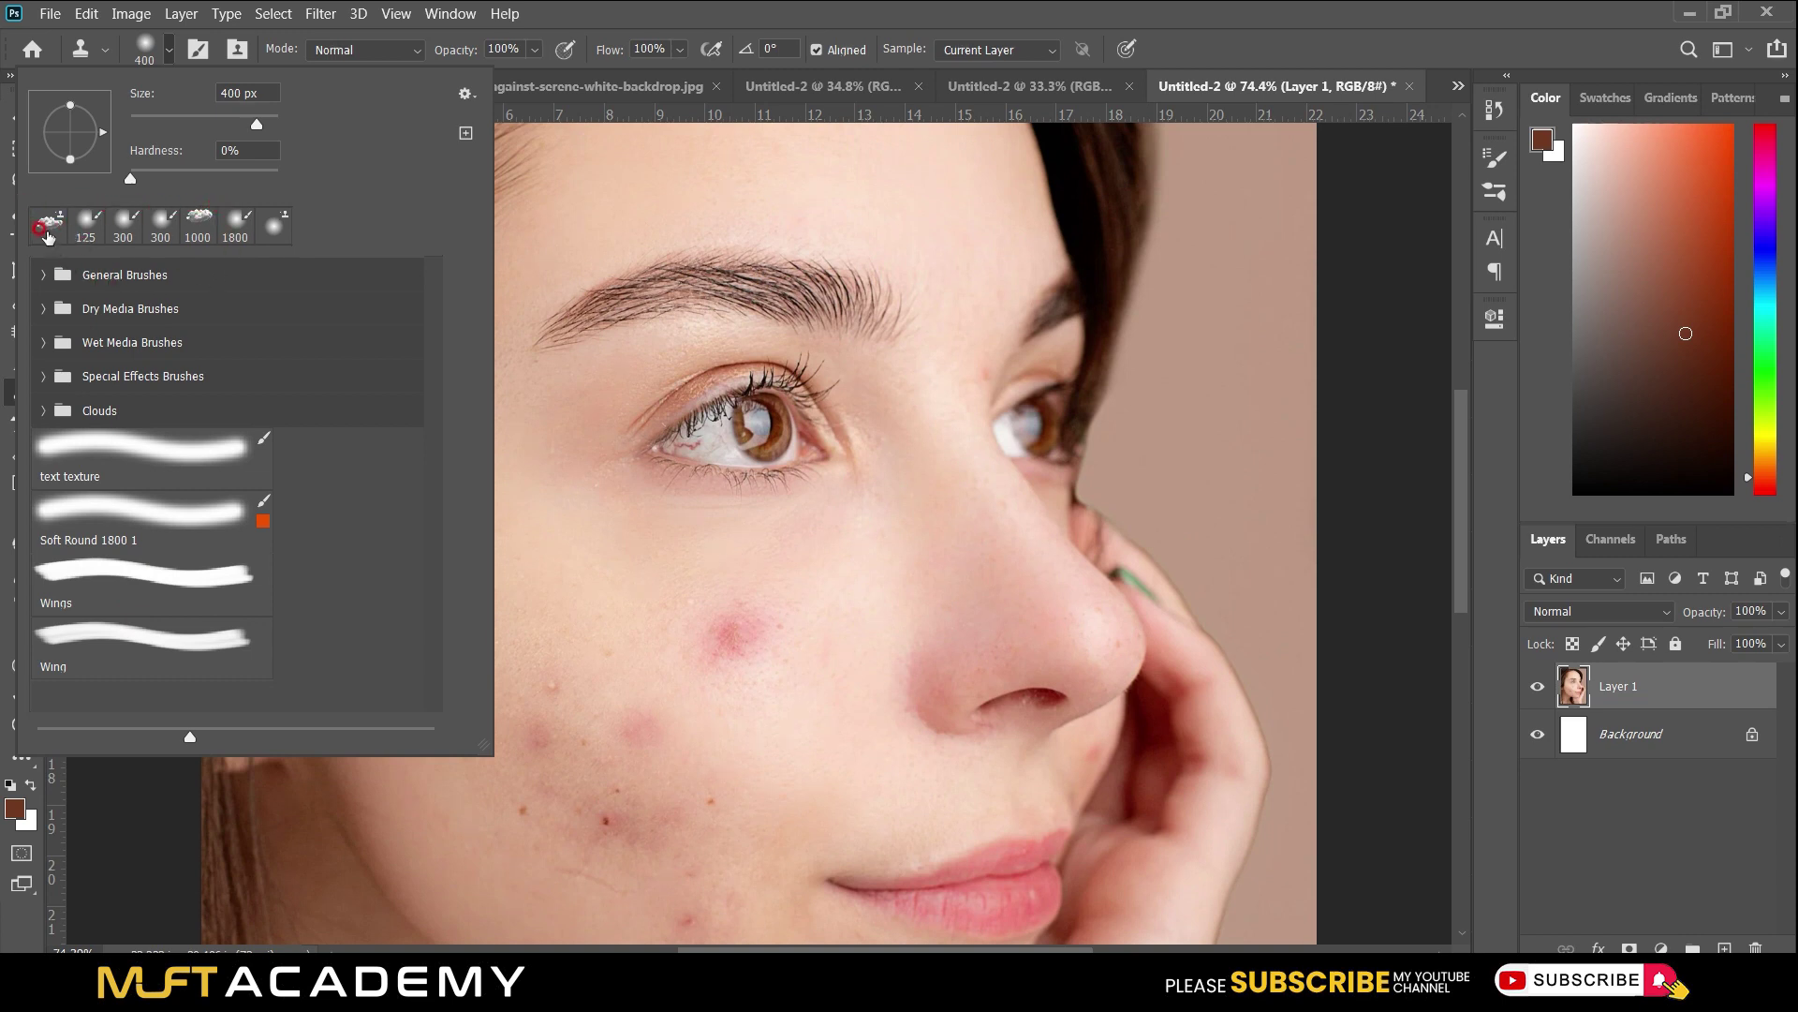
Examine the General Brushes presets and the Brush Settings, and open the Clone Source settings.
{"action": "left_click", "coordinate": [41, 276]}
{"action": "left_click", "coordinate": [41, 277]}
{"action": "left_click", "coordinate": [197, 58]}
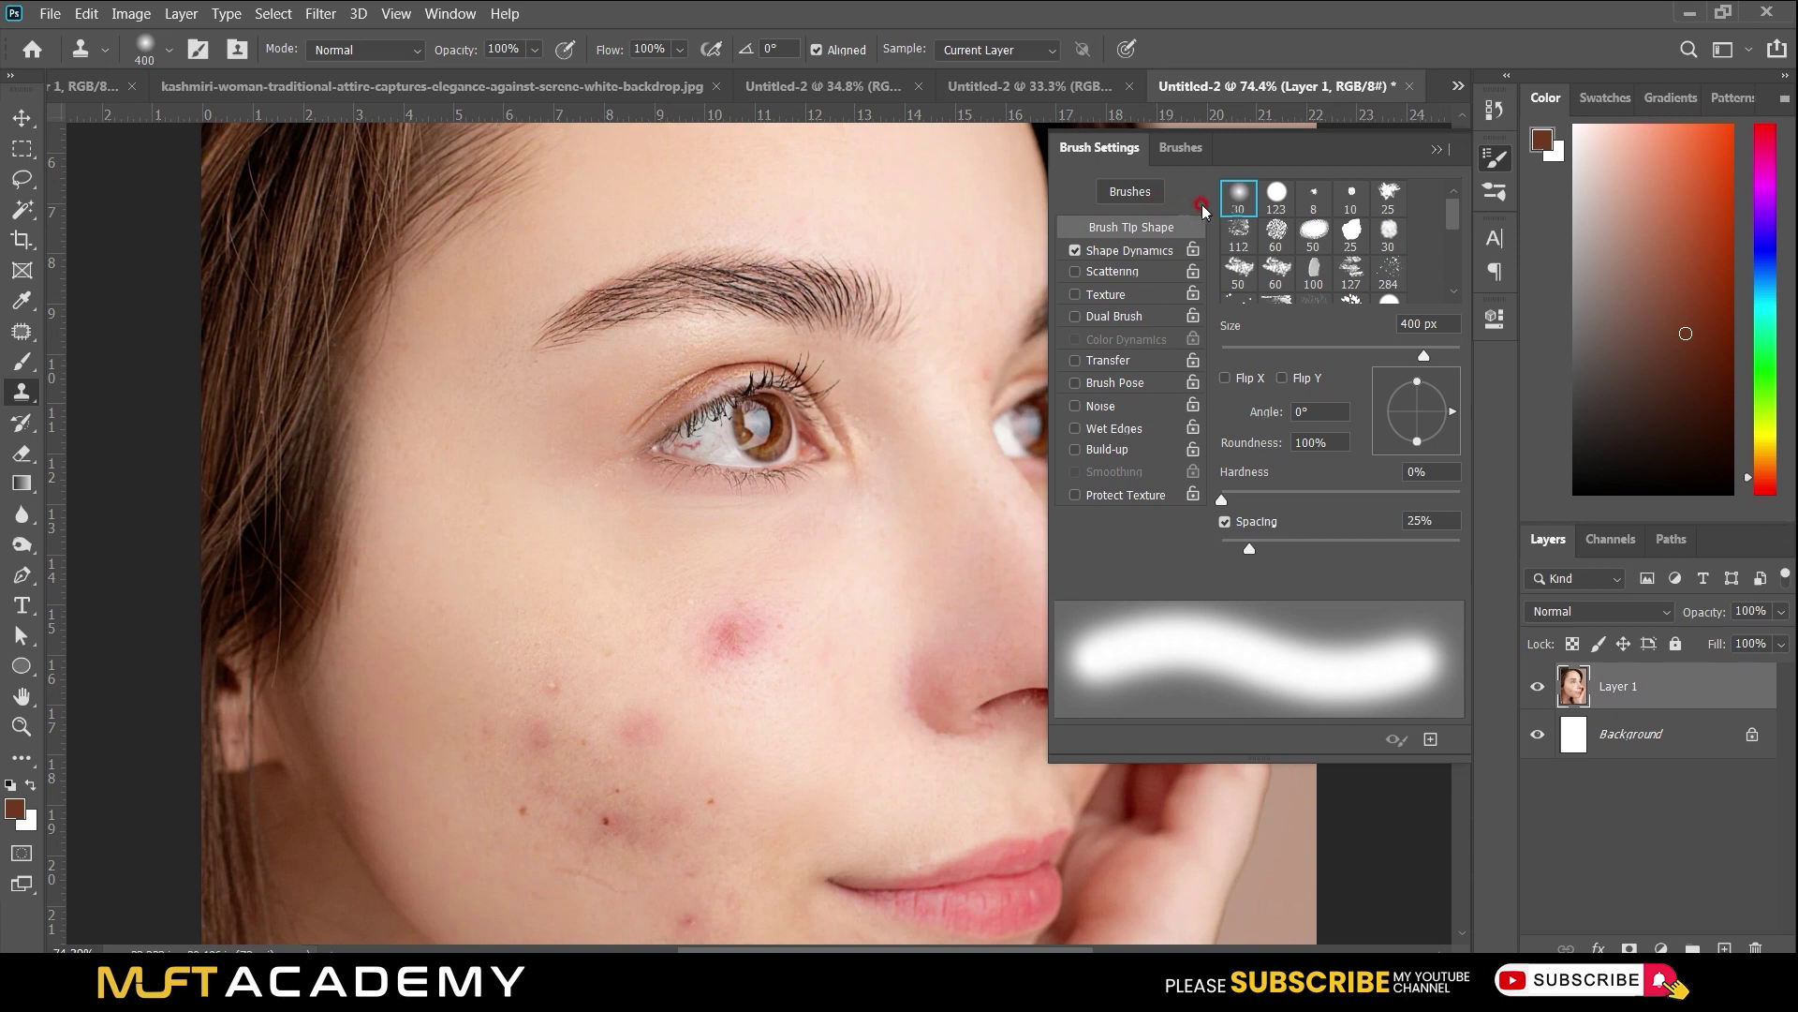
{"action": "left_click", "coordinate": [1440, 150]}
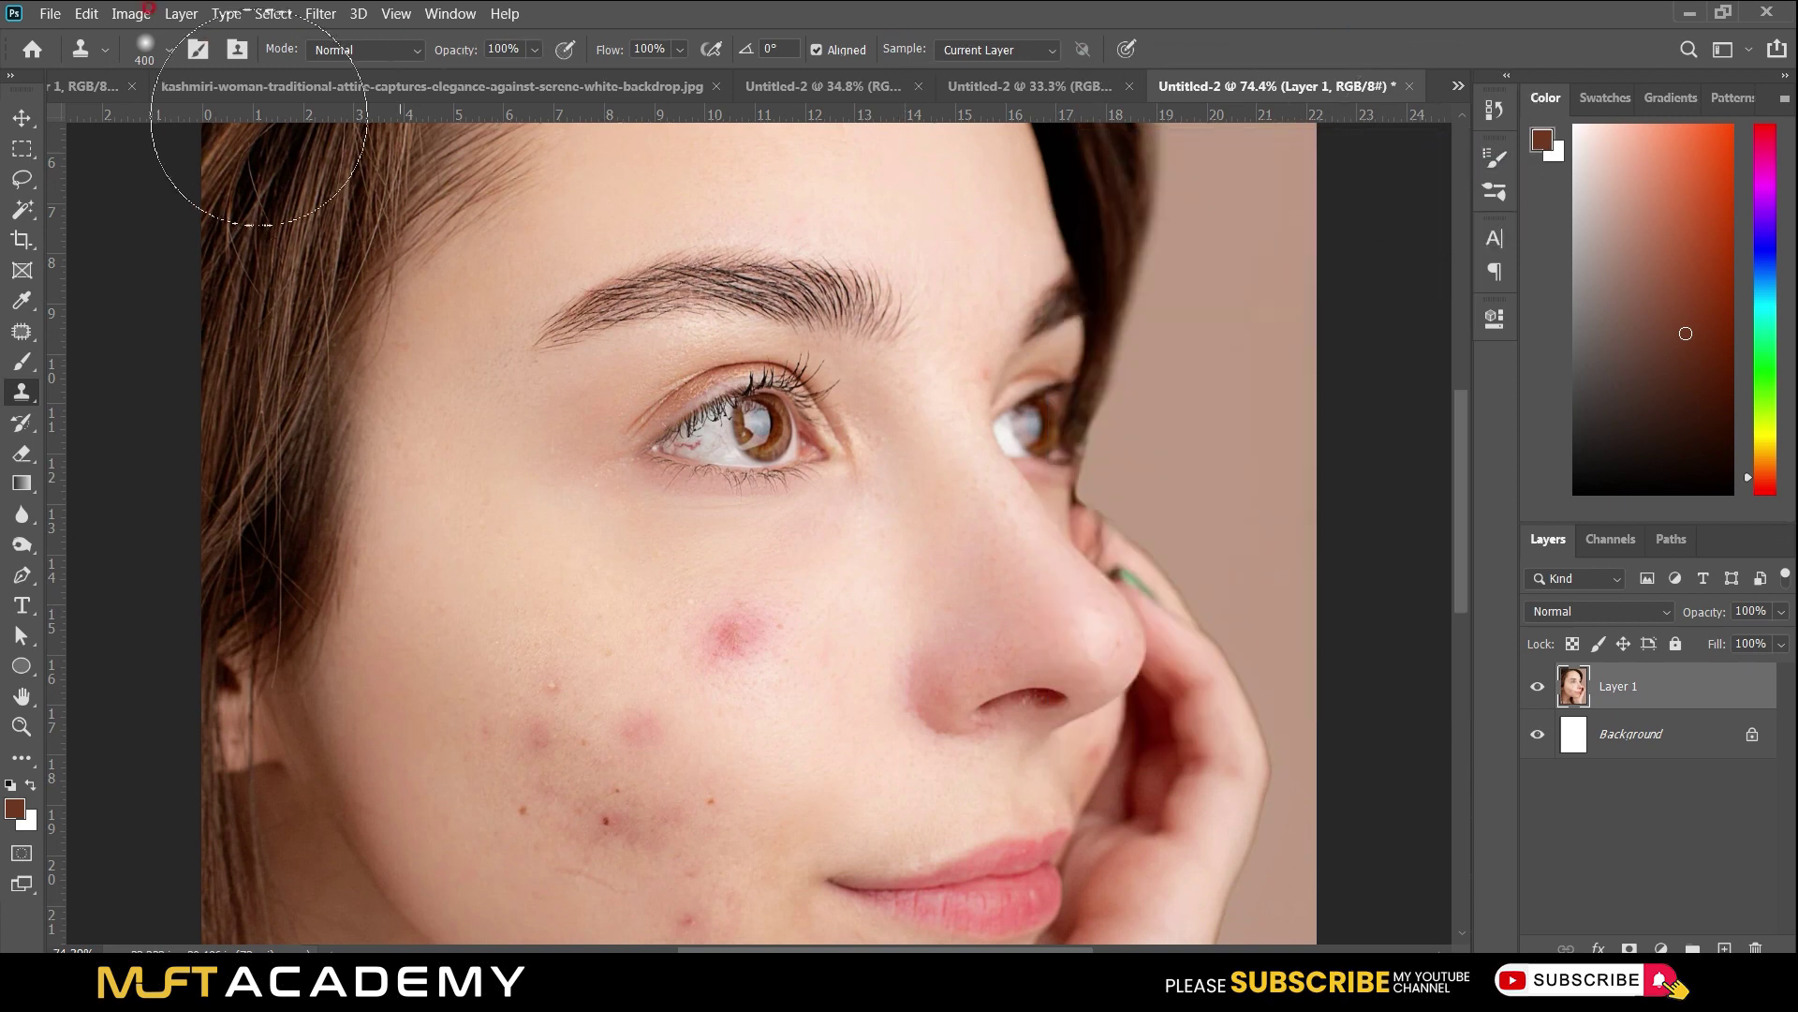
{"action": "left_click", "coordinate": [239, 58]}
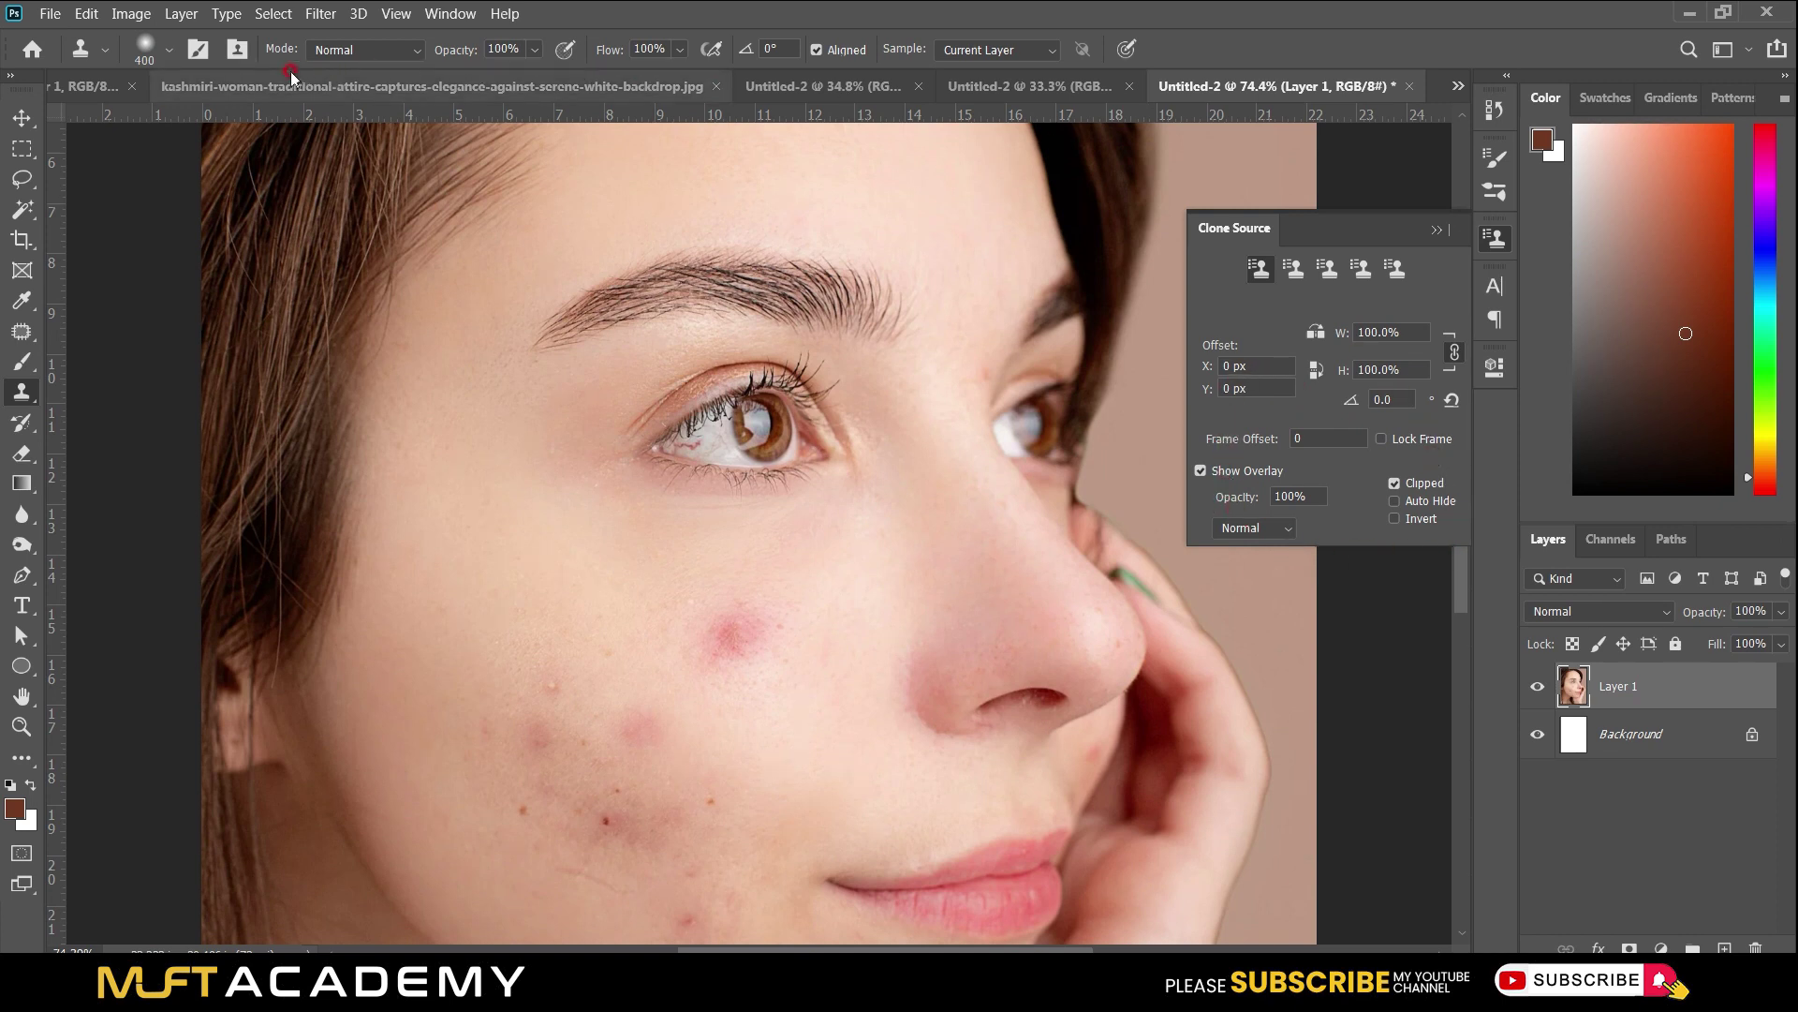
Examine the Clone Stamp's blend mode, opacity, flow and sample layer options.
{"action": "left_click", "coordinate": [418, 49]}
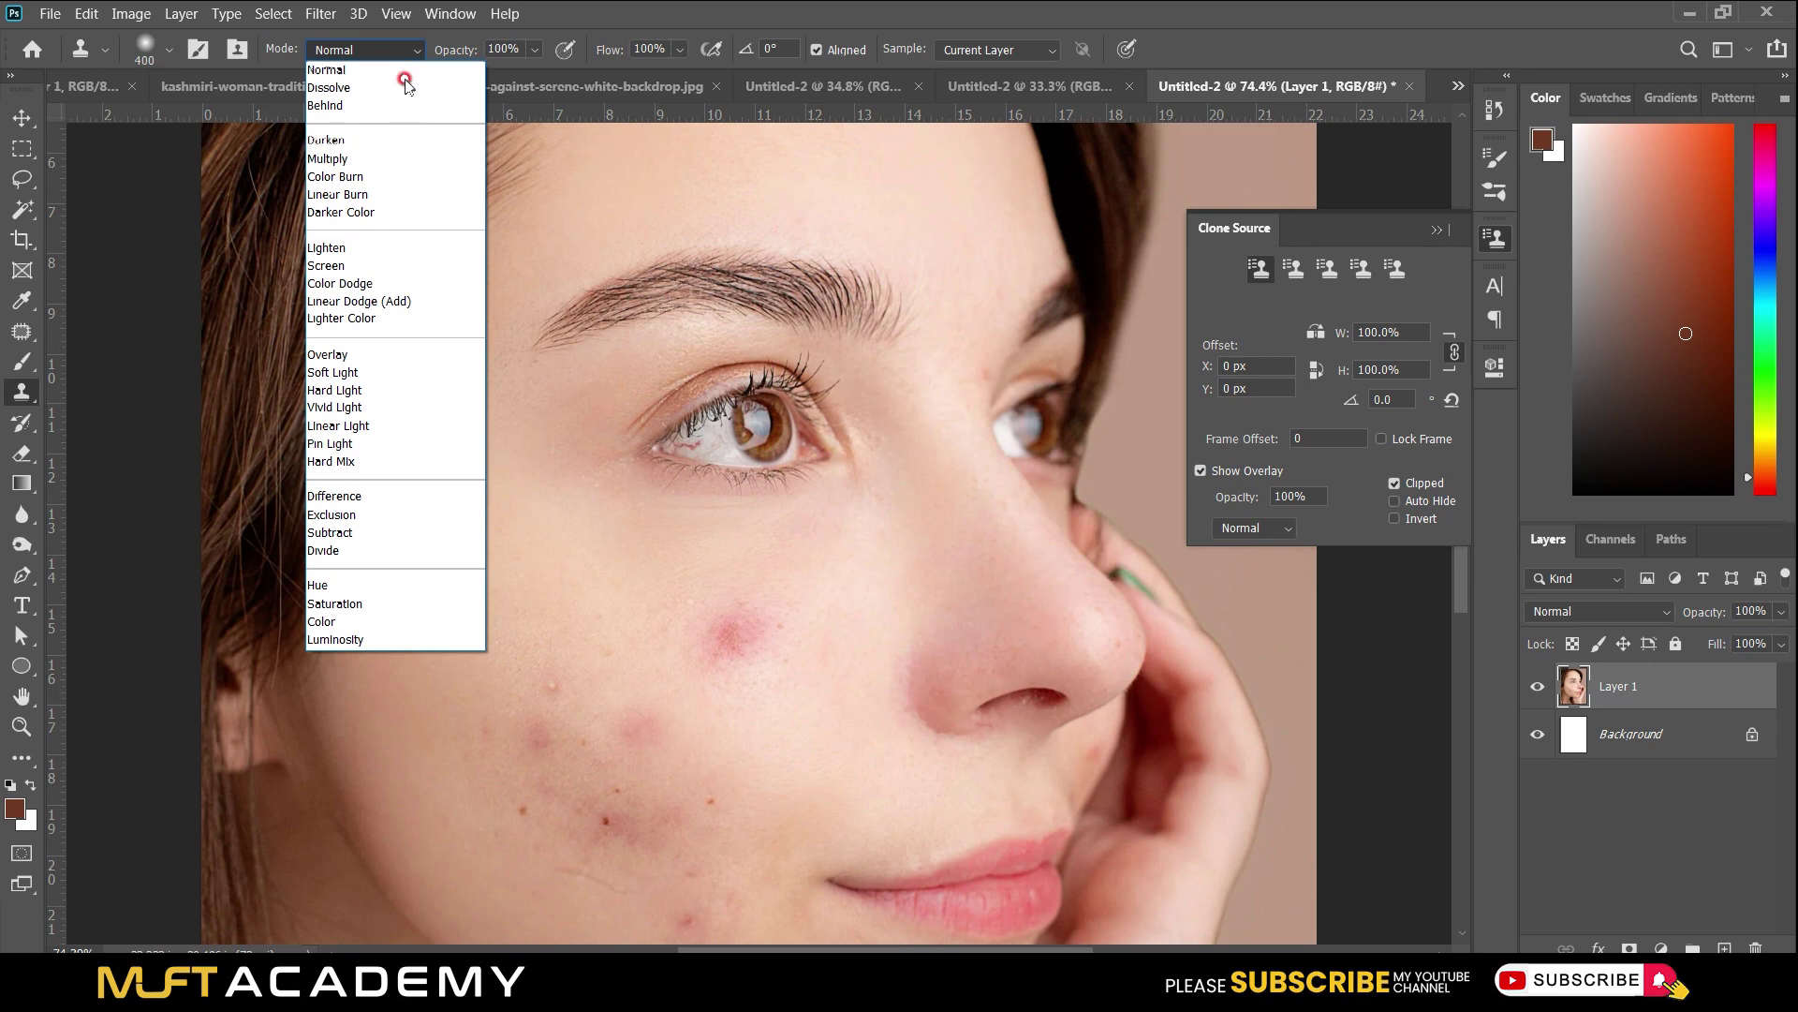
{"action": "left_click", "coordinate": [414, 51]}
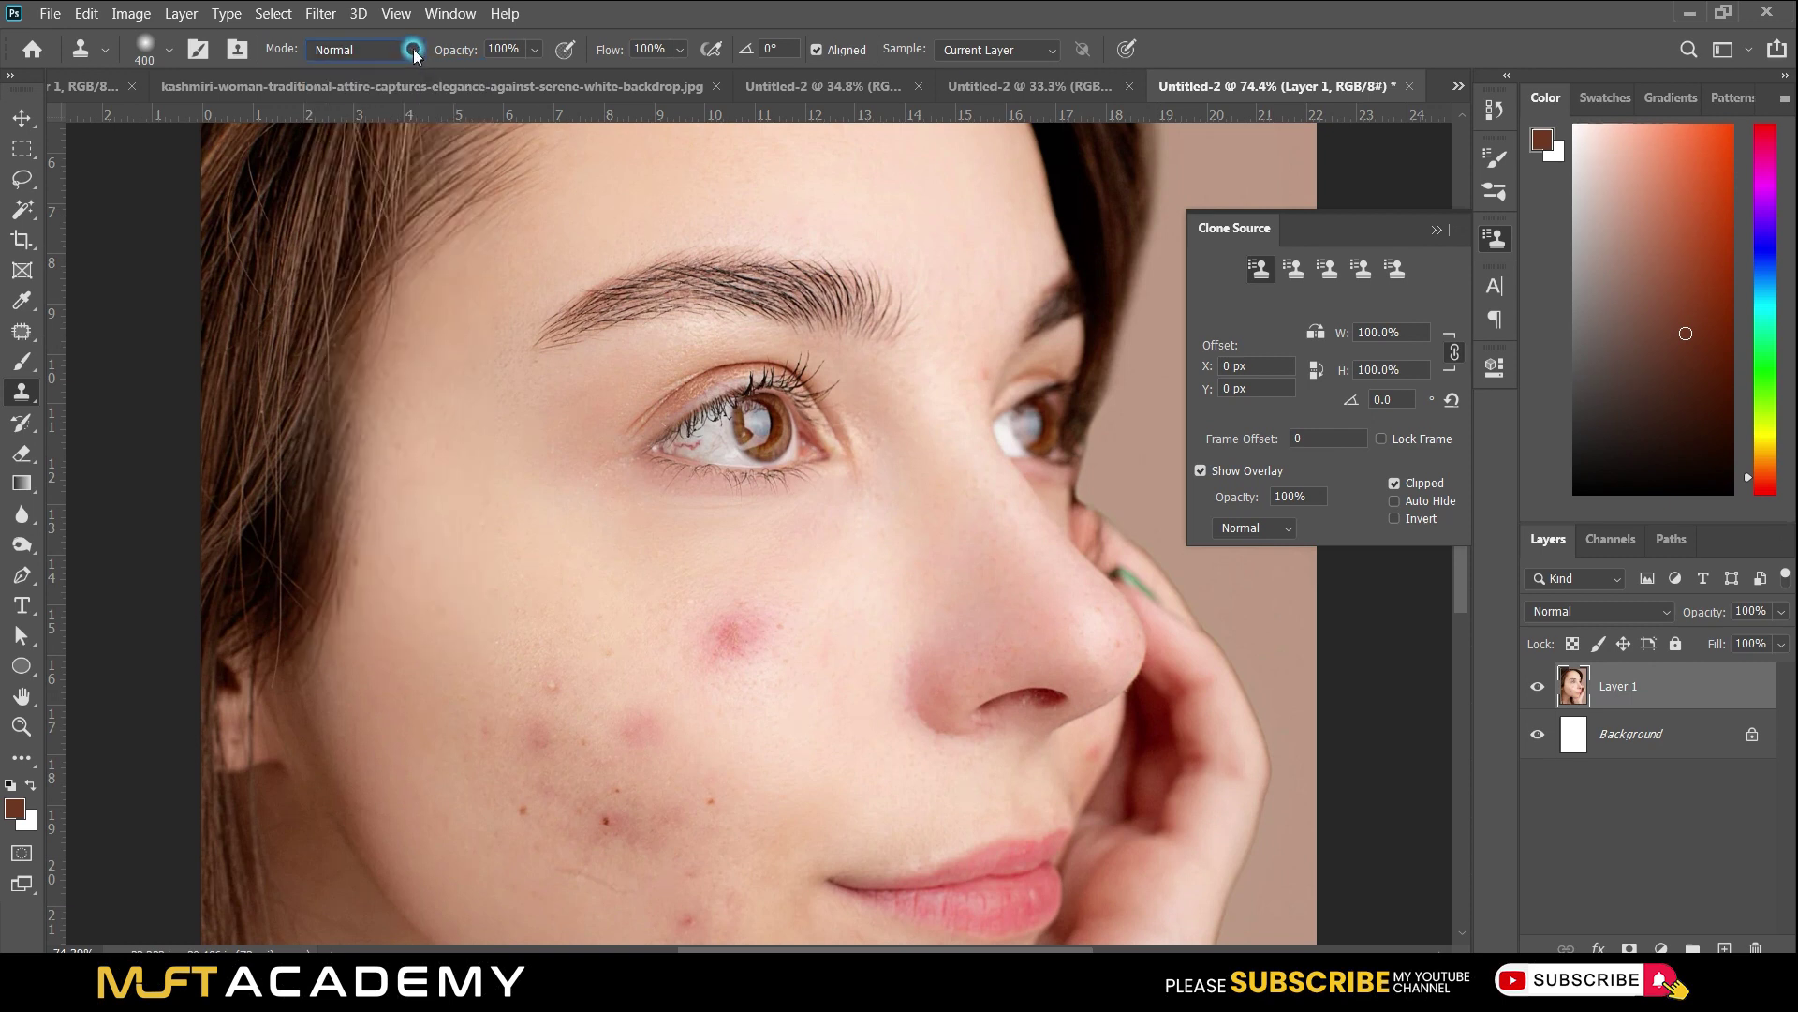
{"action": "left_click", "coordinate": [537, 50]}
{"action": "left_click", "coordinate": [690, 71]}
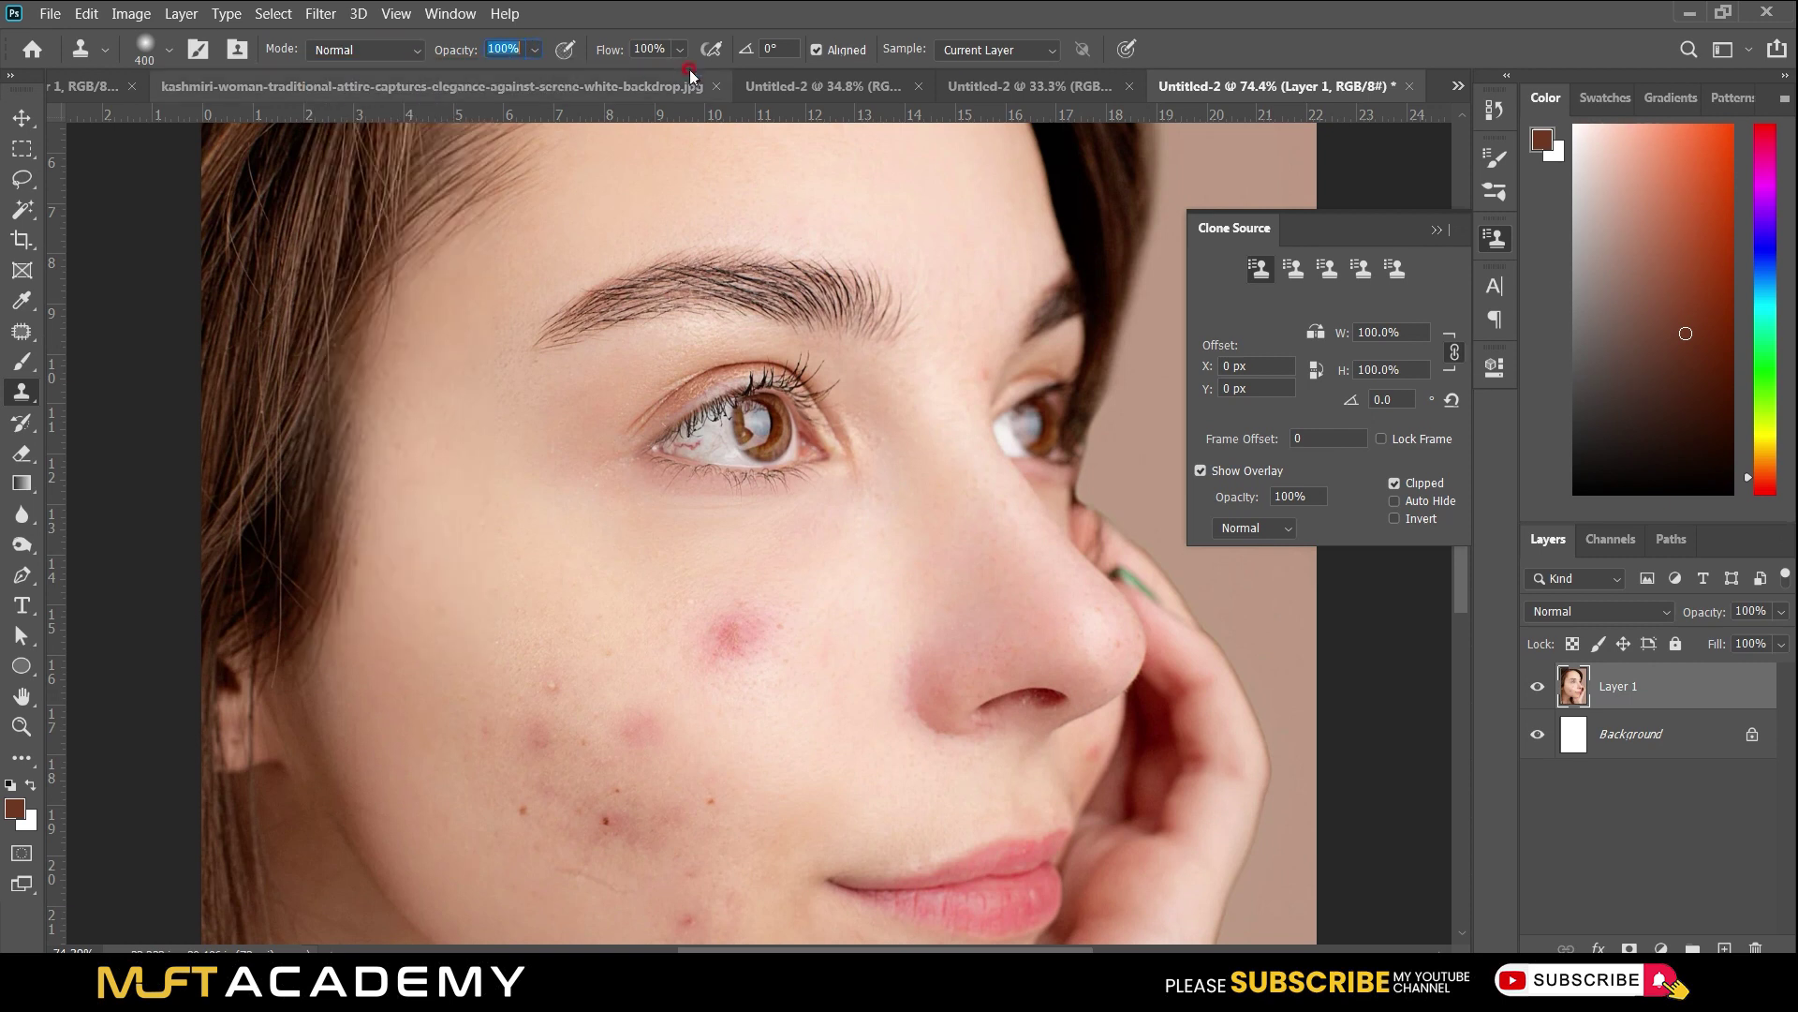
{"action": "left_click", "coordinate": [680, 47]}
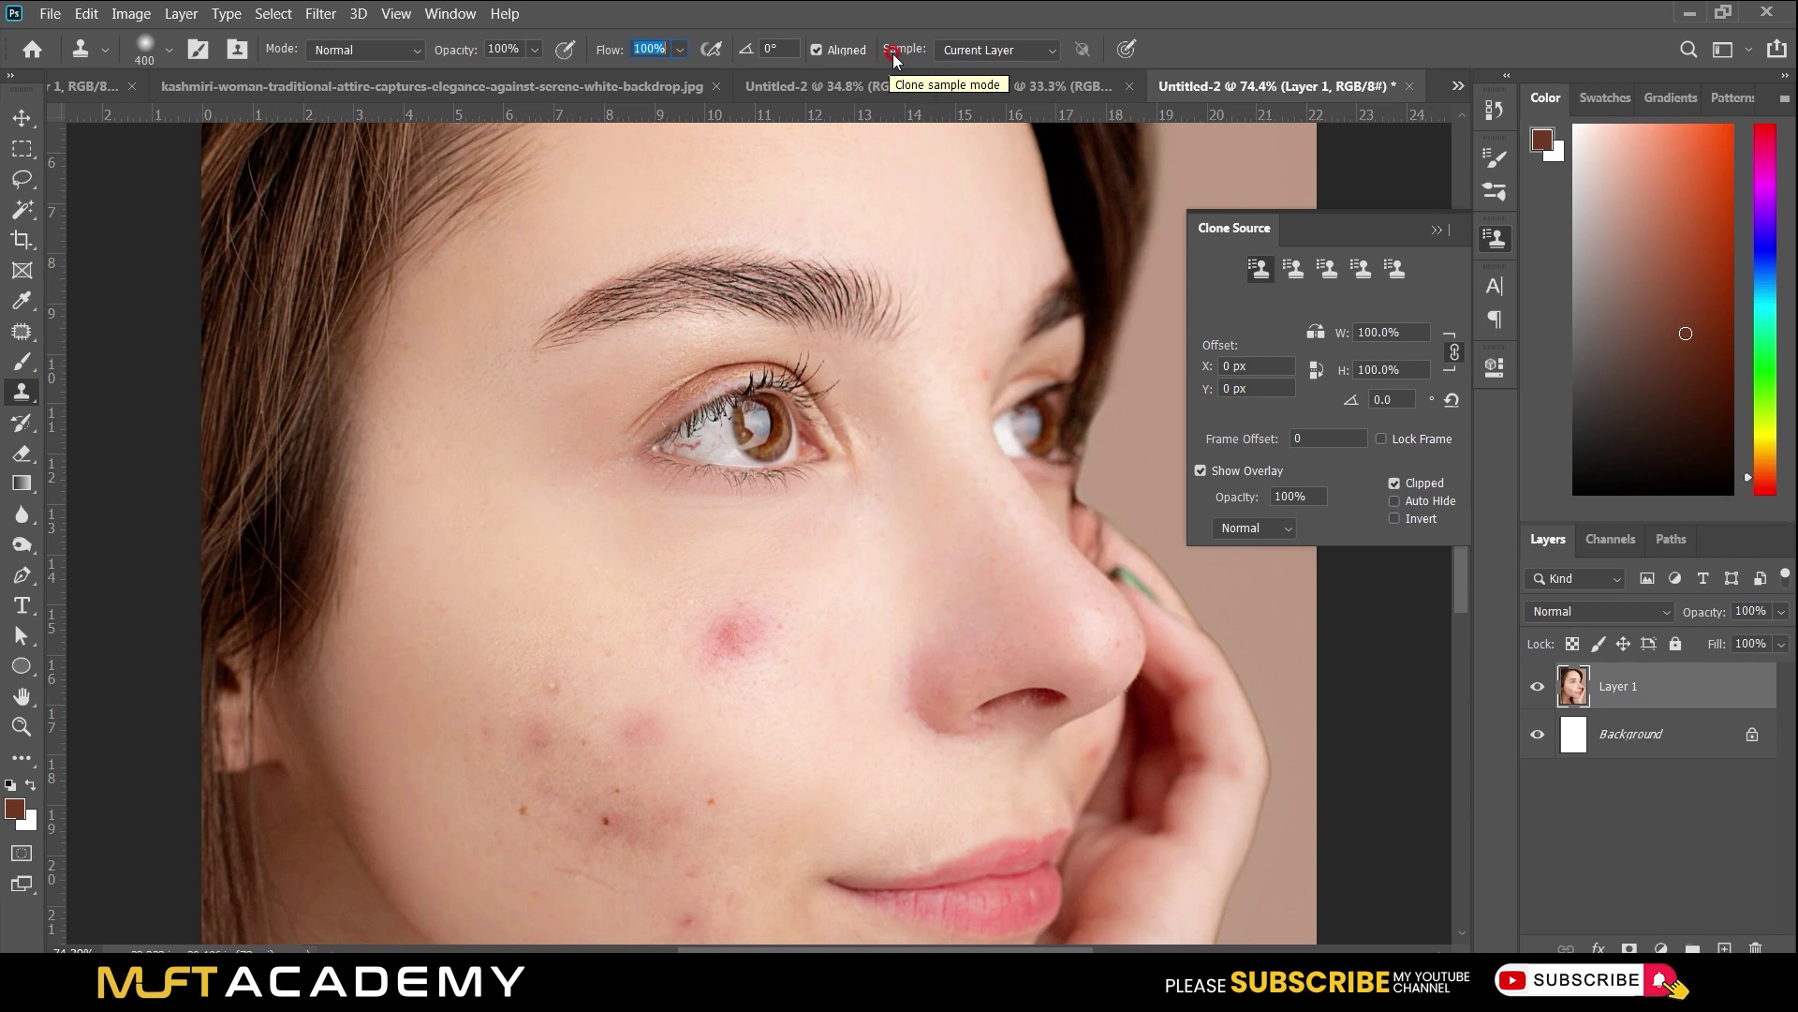
{"action": "left_click", "coordinate": [989, 53]}
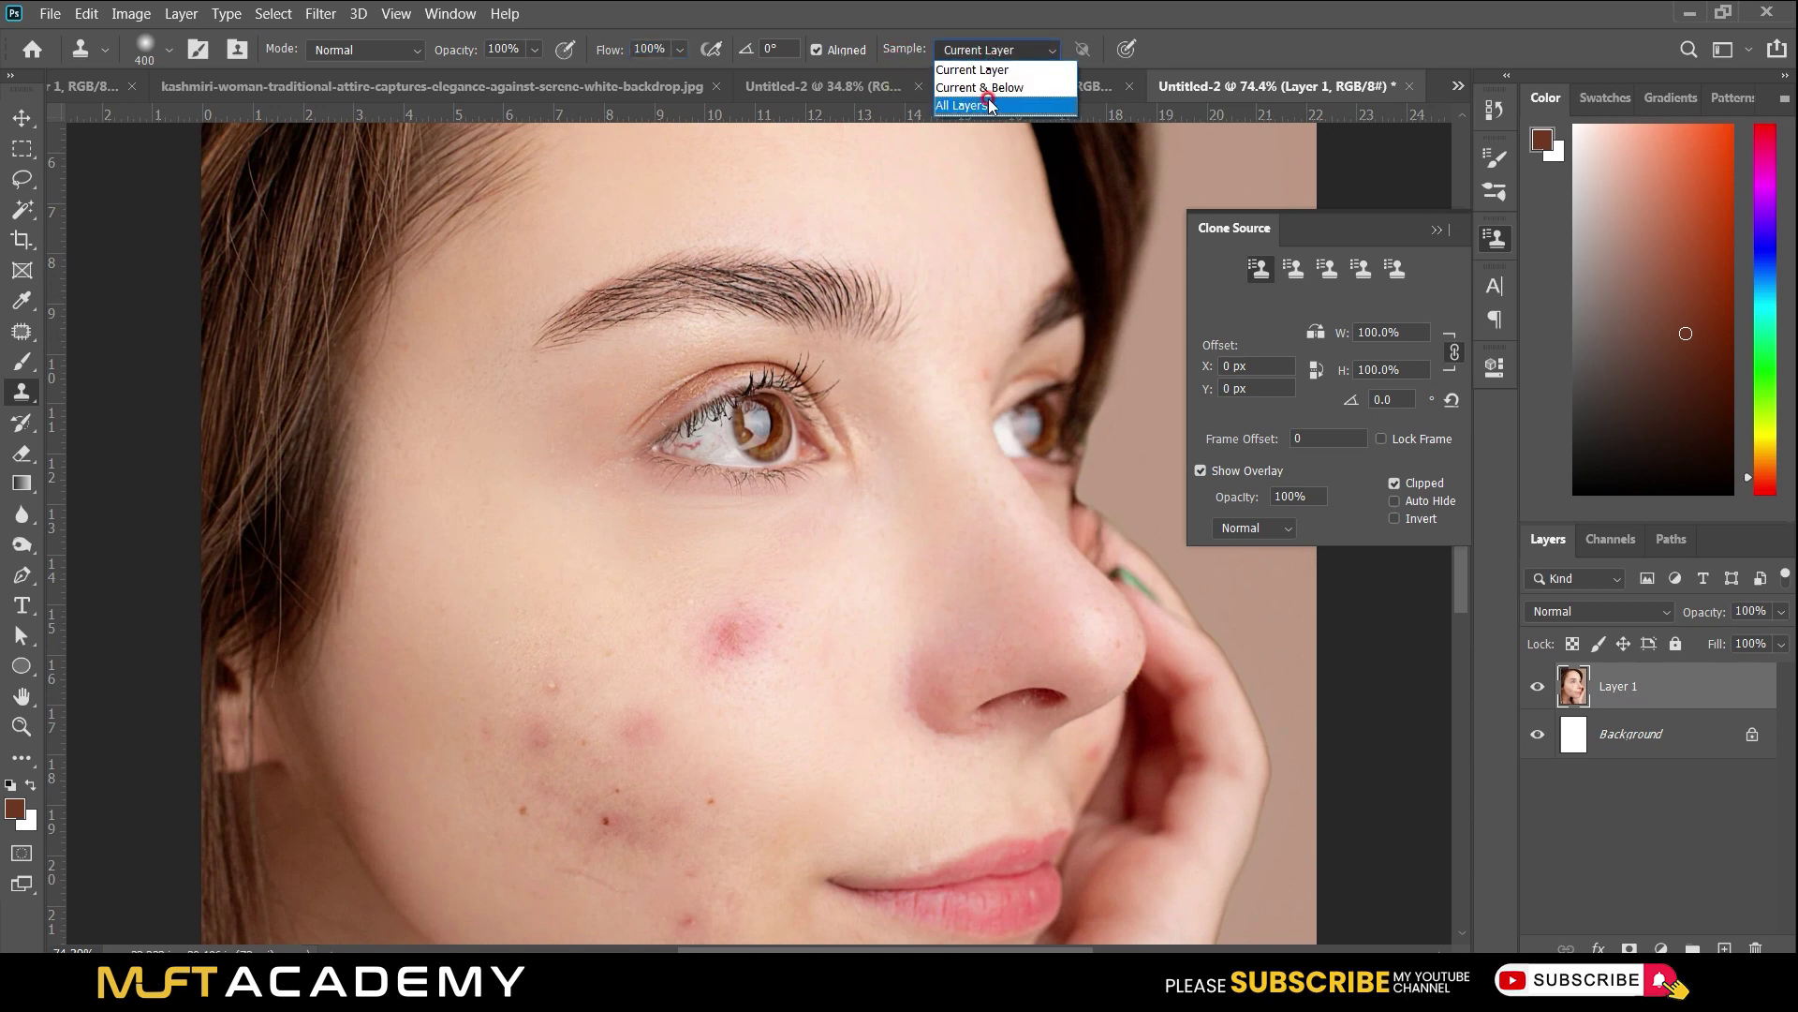
{"action": "left_click", "coordinate": [988, 53]}
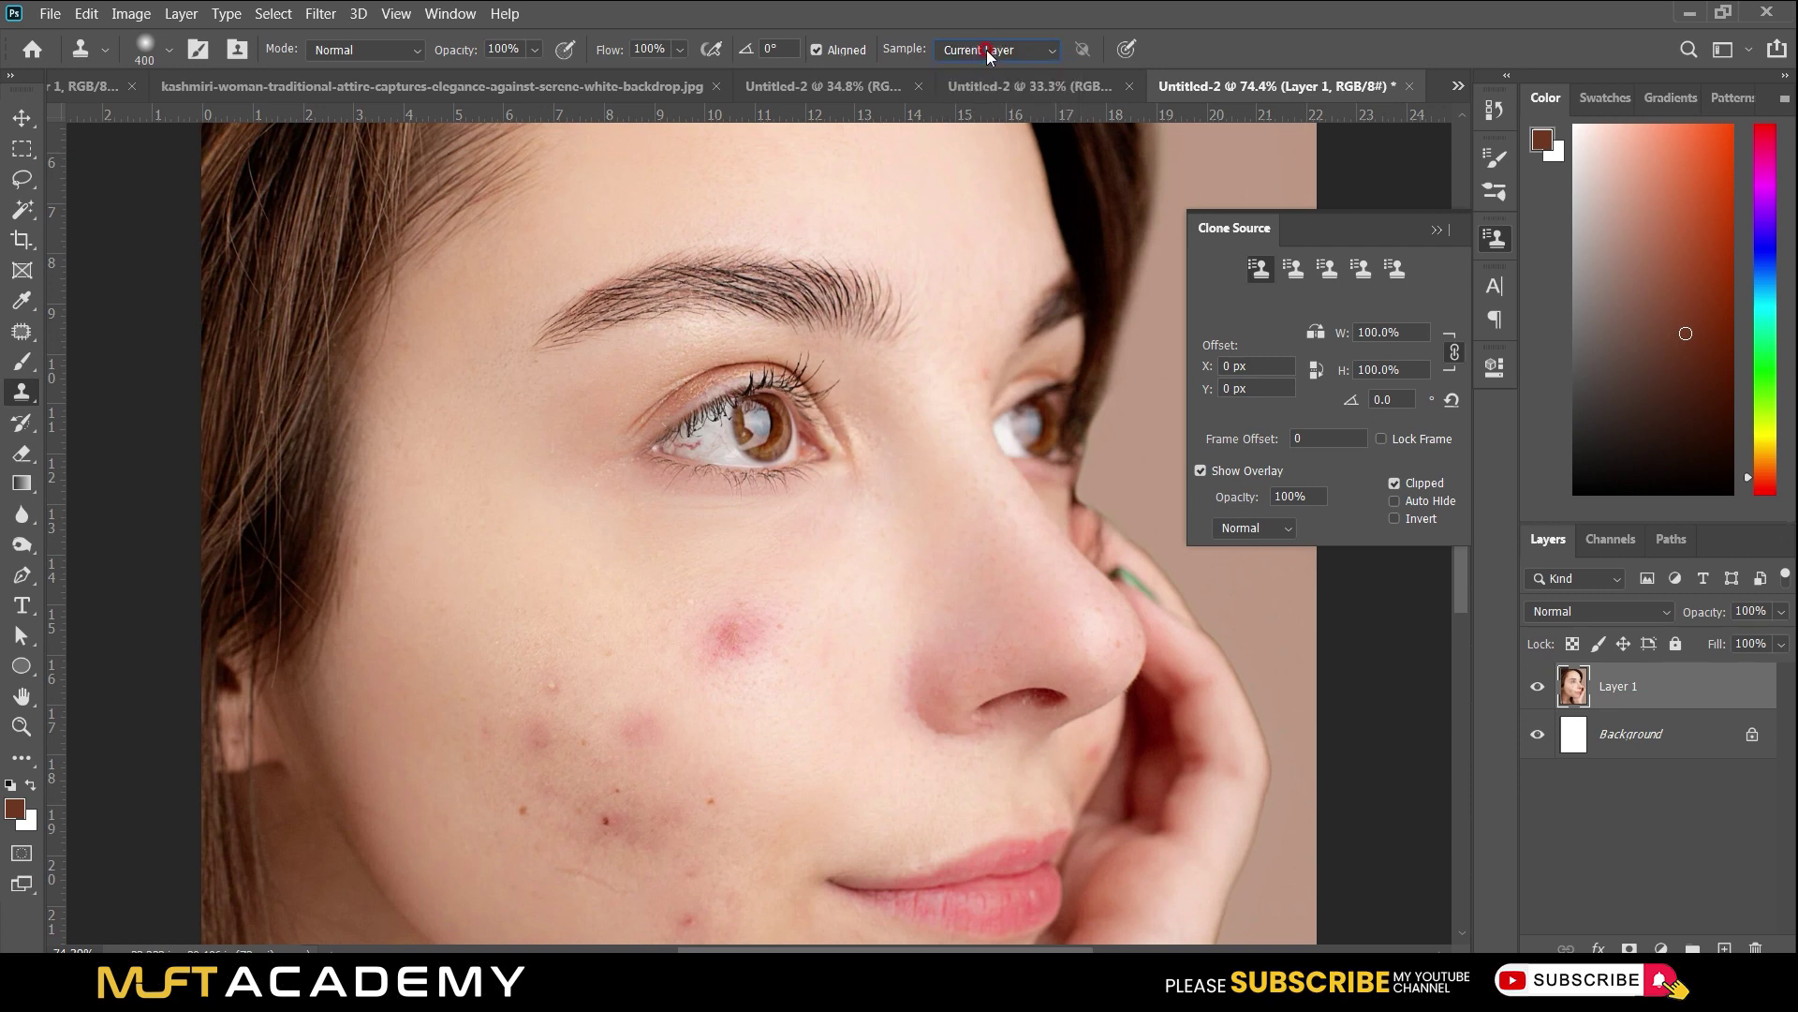
{"action": "left_click", "coordinate": [1127, 52]}
Reduce the Clone Stamp brush size to 100 px and hide the interface panels to work on the cheek close up.
{"action": "left_click_drag", "start_coordinate": [483, 736], "coordinate": [548, 747]}
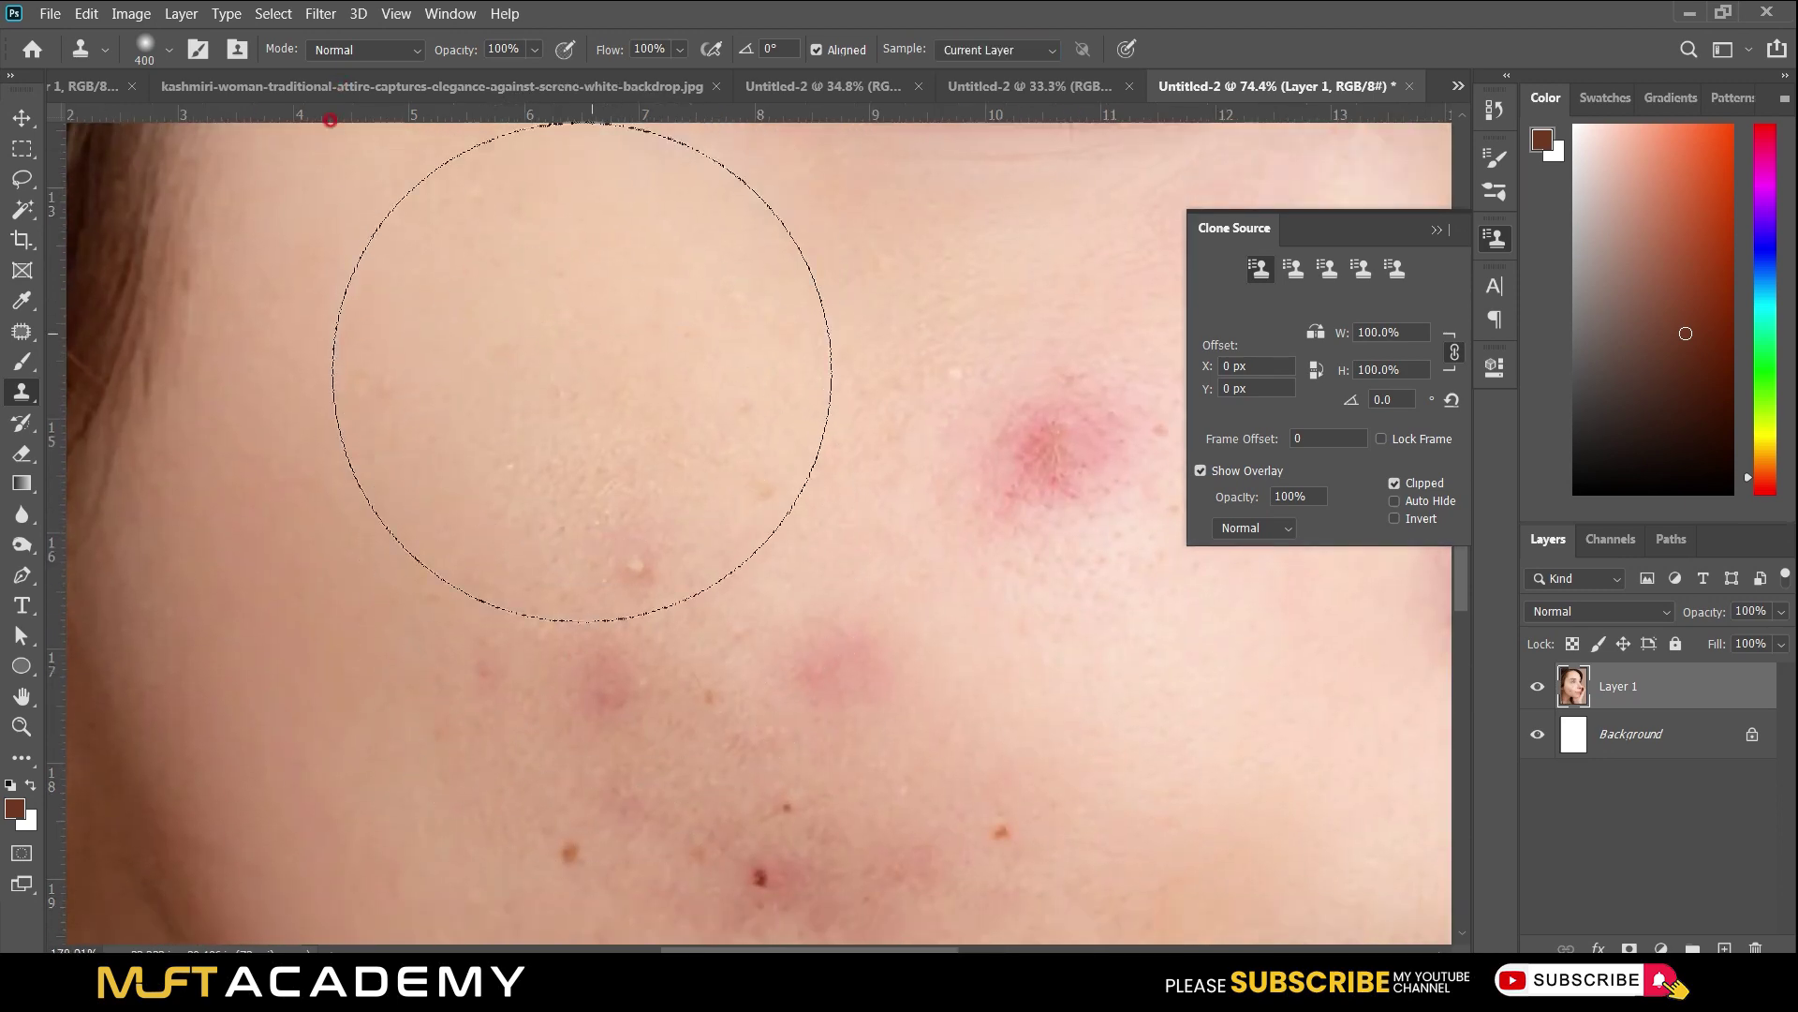
{"action": "key", "text": "bracketleft"}
{"action": "key", "text": "bracketleft"}
{"action": "key", "text": "bracketleft"}
{"action": "key", "text": "bracketleft"}
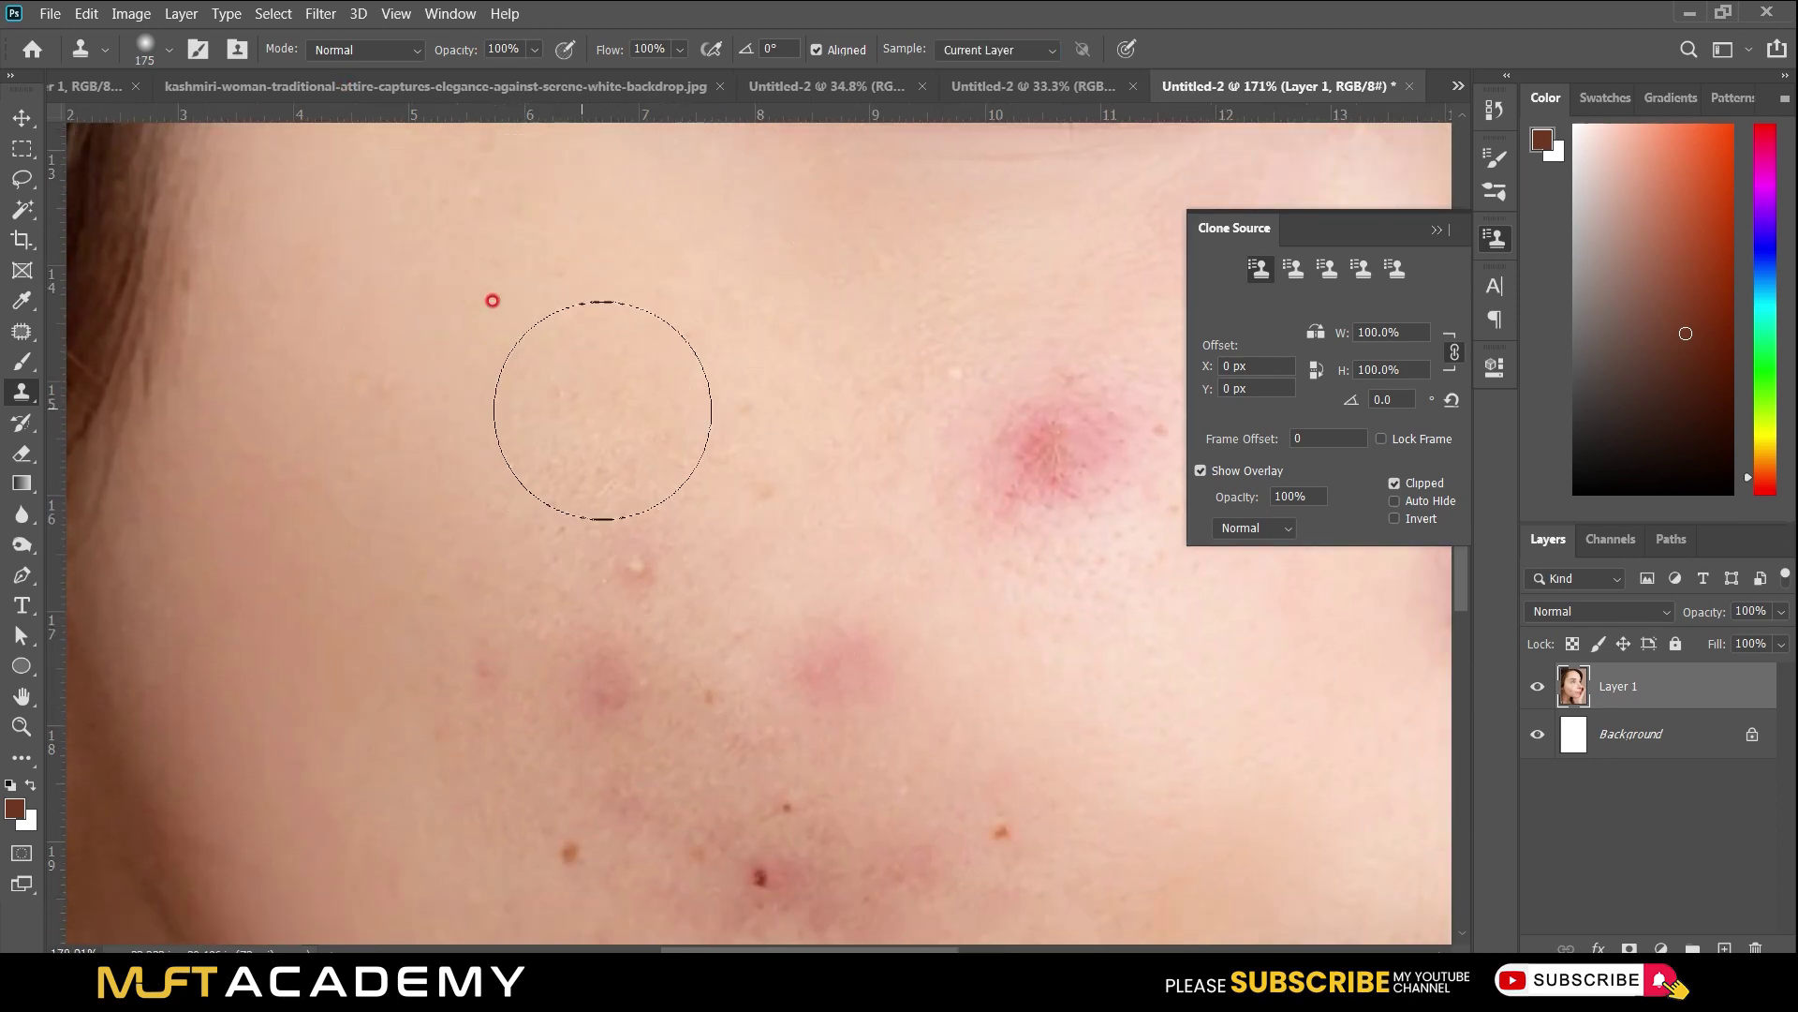
{"action": "key", "text": "Tab"}
{"action": "scroll", "coordinate": [529, 318], "scroll_direction": "down", "scroll_amount": 2}
{"action": "key", "text": "bracketleft"}
{"action": "key", "text": "bracketleft"}
{"action": "scroll", "coordinate": [952, 193], "scroll_direction": "up", "scroll_amount": 2}
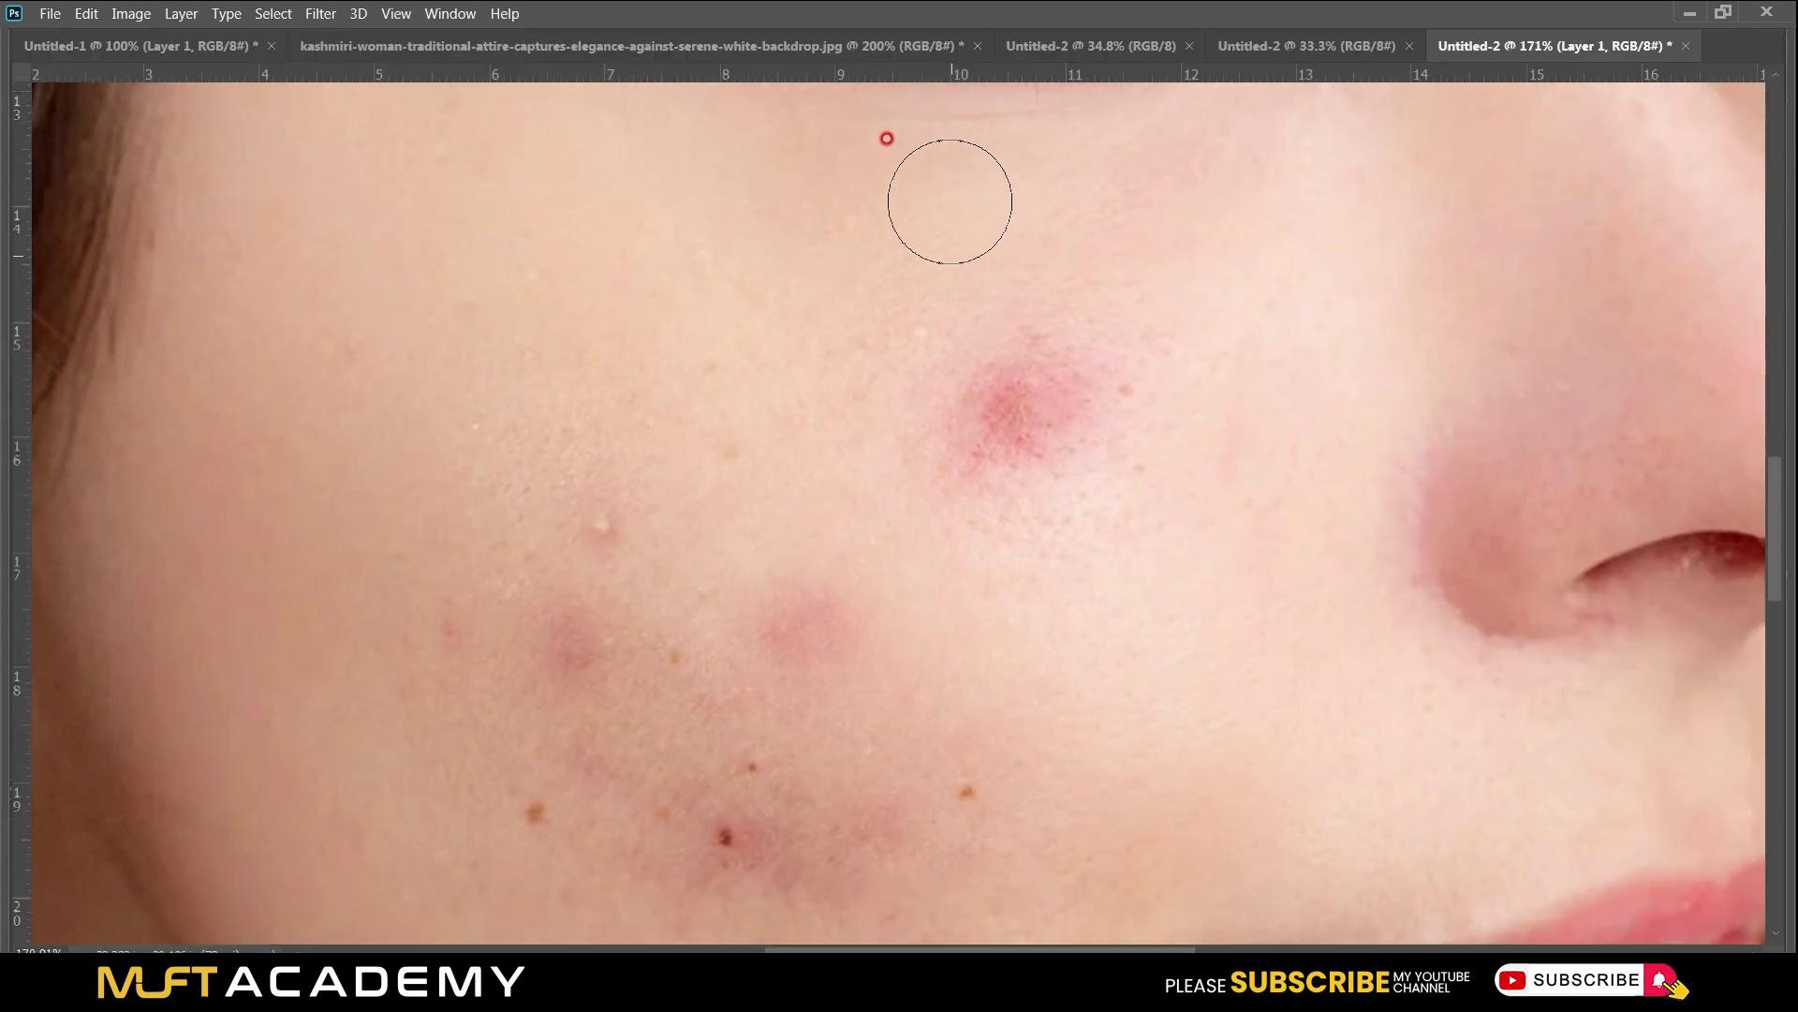
Clone clean skin over the large red blemish on the upper cheek beneath the eye and blend its edges.
{"action": "mouse_move", "coordinate": [999, 418]}
{"action": "left_mouse_down"}
{"action": "mouse_move", "coordinate": [1059, 486]}
{"action": "mouse_move", "coordinate": [1068, 452]}
{"action": "mouse_move", "coordinate": [1043, 440]}
{"action": "mouse_move", "coordinate": [1036, 526]}
{"action": "mouse_move", "coordinate": [1003, 525]}
{"action": "mouse_move", "coordinate": [989, 447]}
{"action": "mouse_move", "coordinate": [1012, 381]}
{"action": "left_mouse_up"}
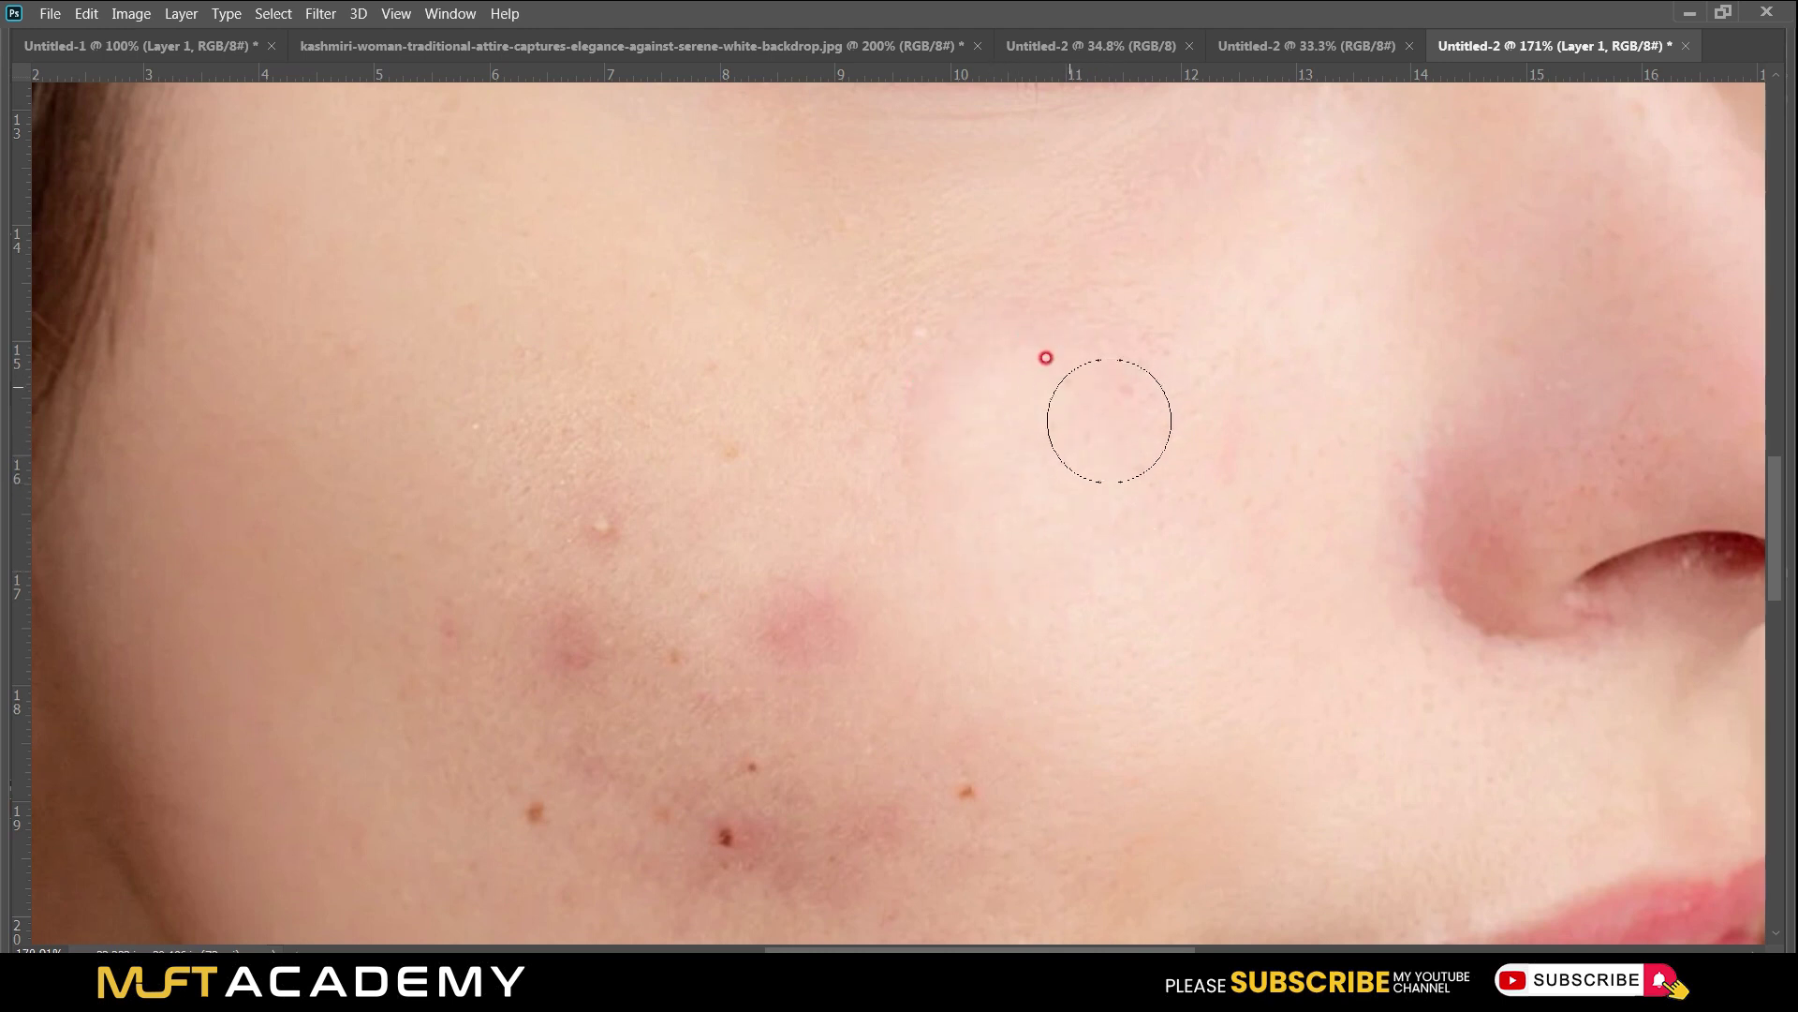
{"action": "left_click", "coordinate": [1010, 622], "text": "alt"}
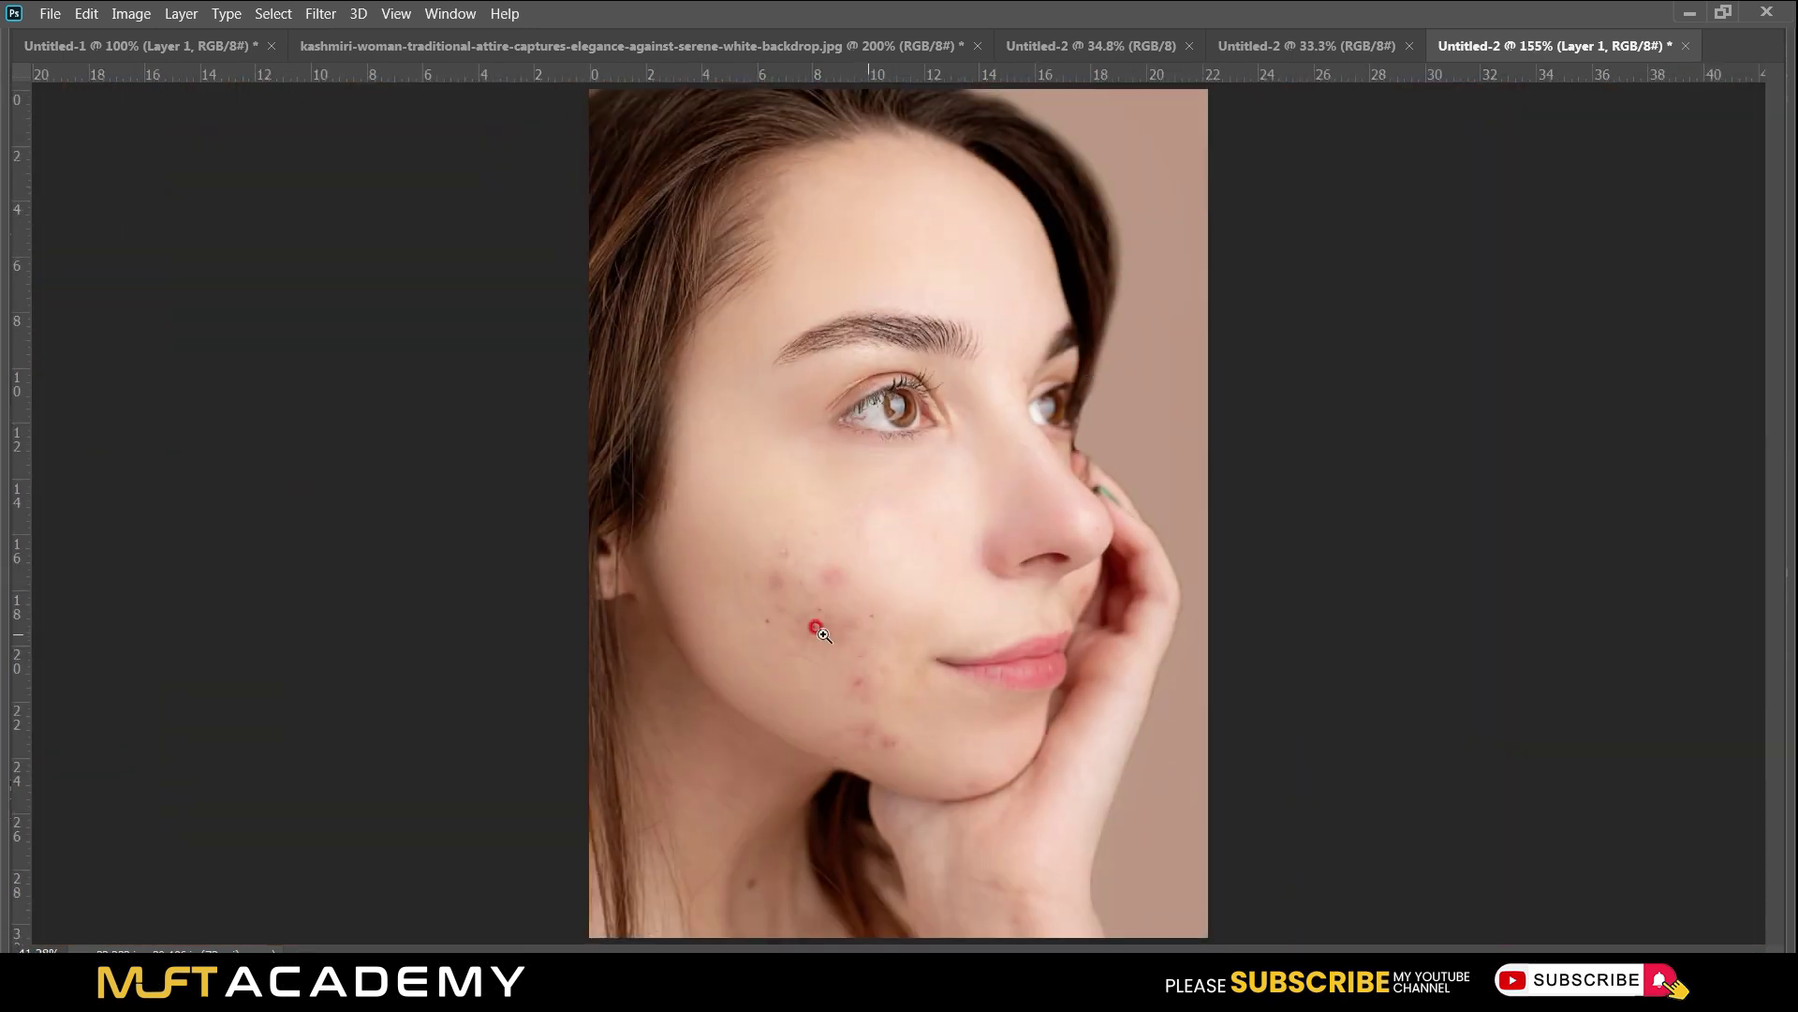
{"action": "left_click_drag", "start_coordinate": [823, 635], "coordinate": [918, 649]}
{"action": "key", "text": "s"}
{"action": "left_click", "coordinate": [847, 306], "text": "alt"}
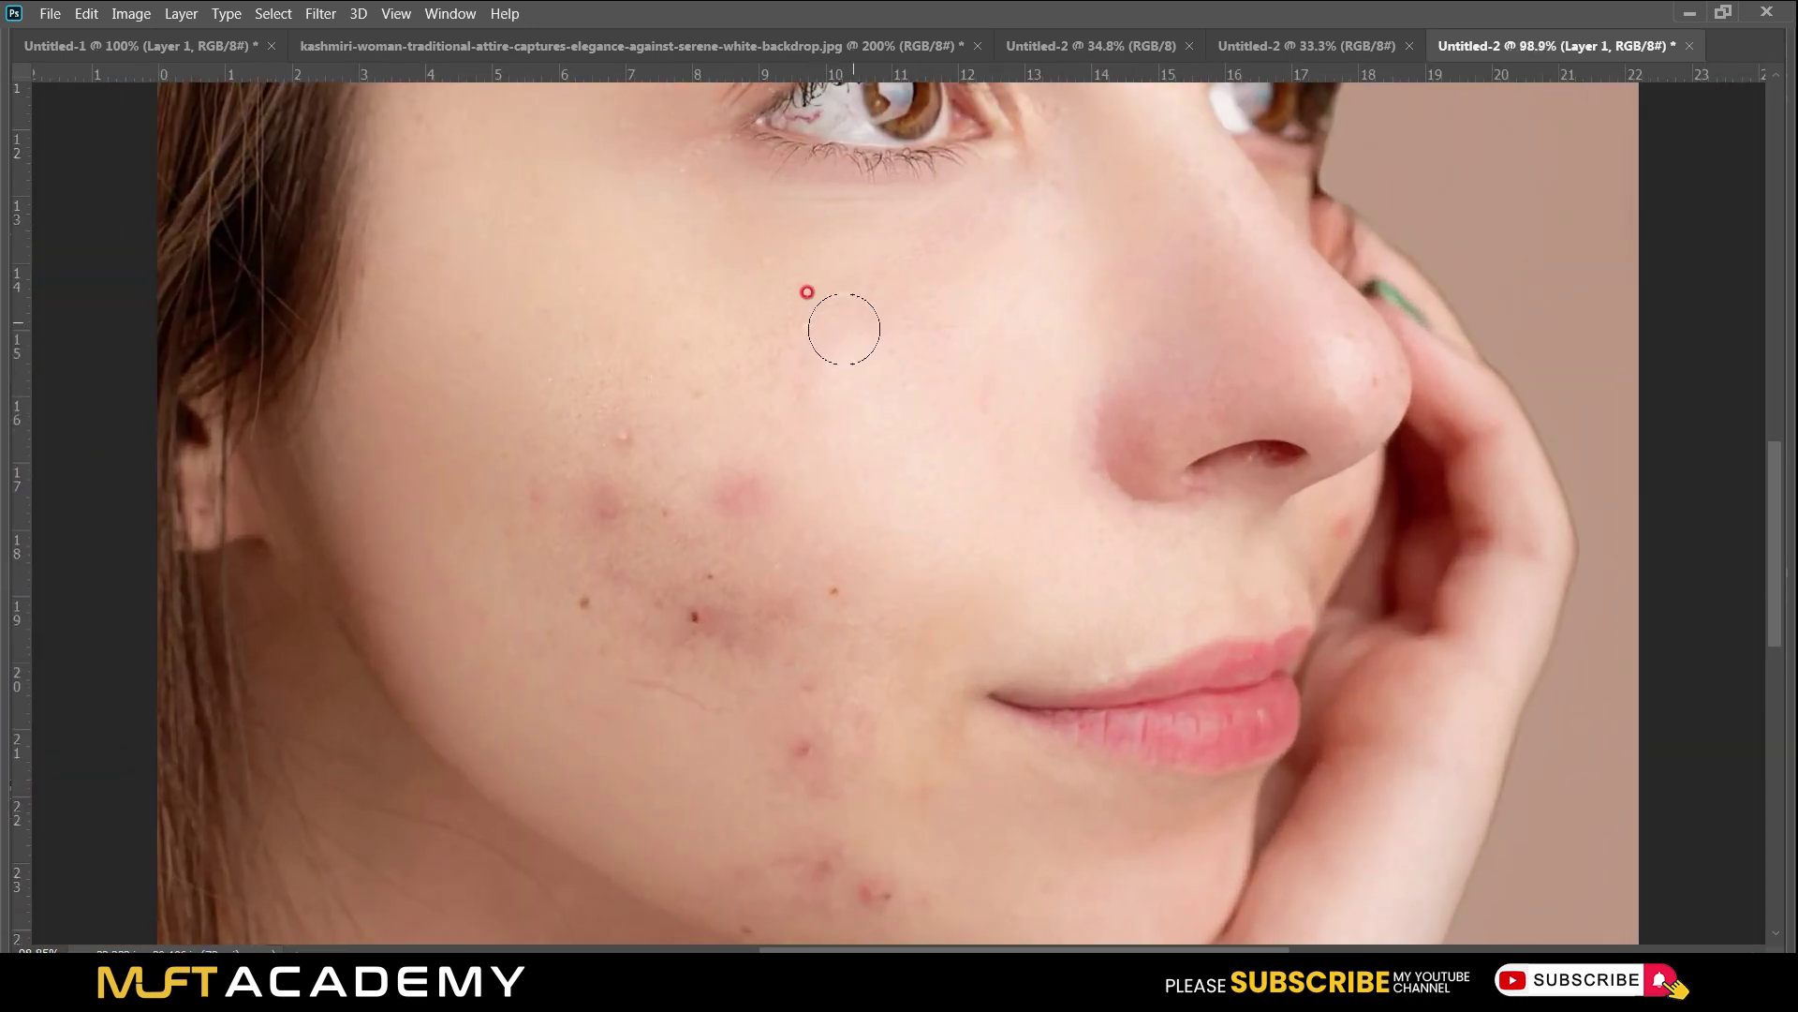
{"action": "mouse_move", "coordinate": [834, 345]}
{"action": "left_mouse_down"}
{"action": "mouse_move", "coordinate": [815, 399]}
{"action": "mouse_move", "coordinate": [870, 372]}
{"action": "left_mouse_up"}
Clone clean skin over the small raised bump and the spots on the outer cheek, undoing one unwanted dab.
{"action": "left_click", "coordinate": [672, 663]}
{"action": "left_click", "coordinate": [582, 385], "text": "alt"}
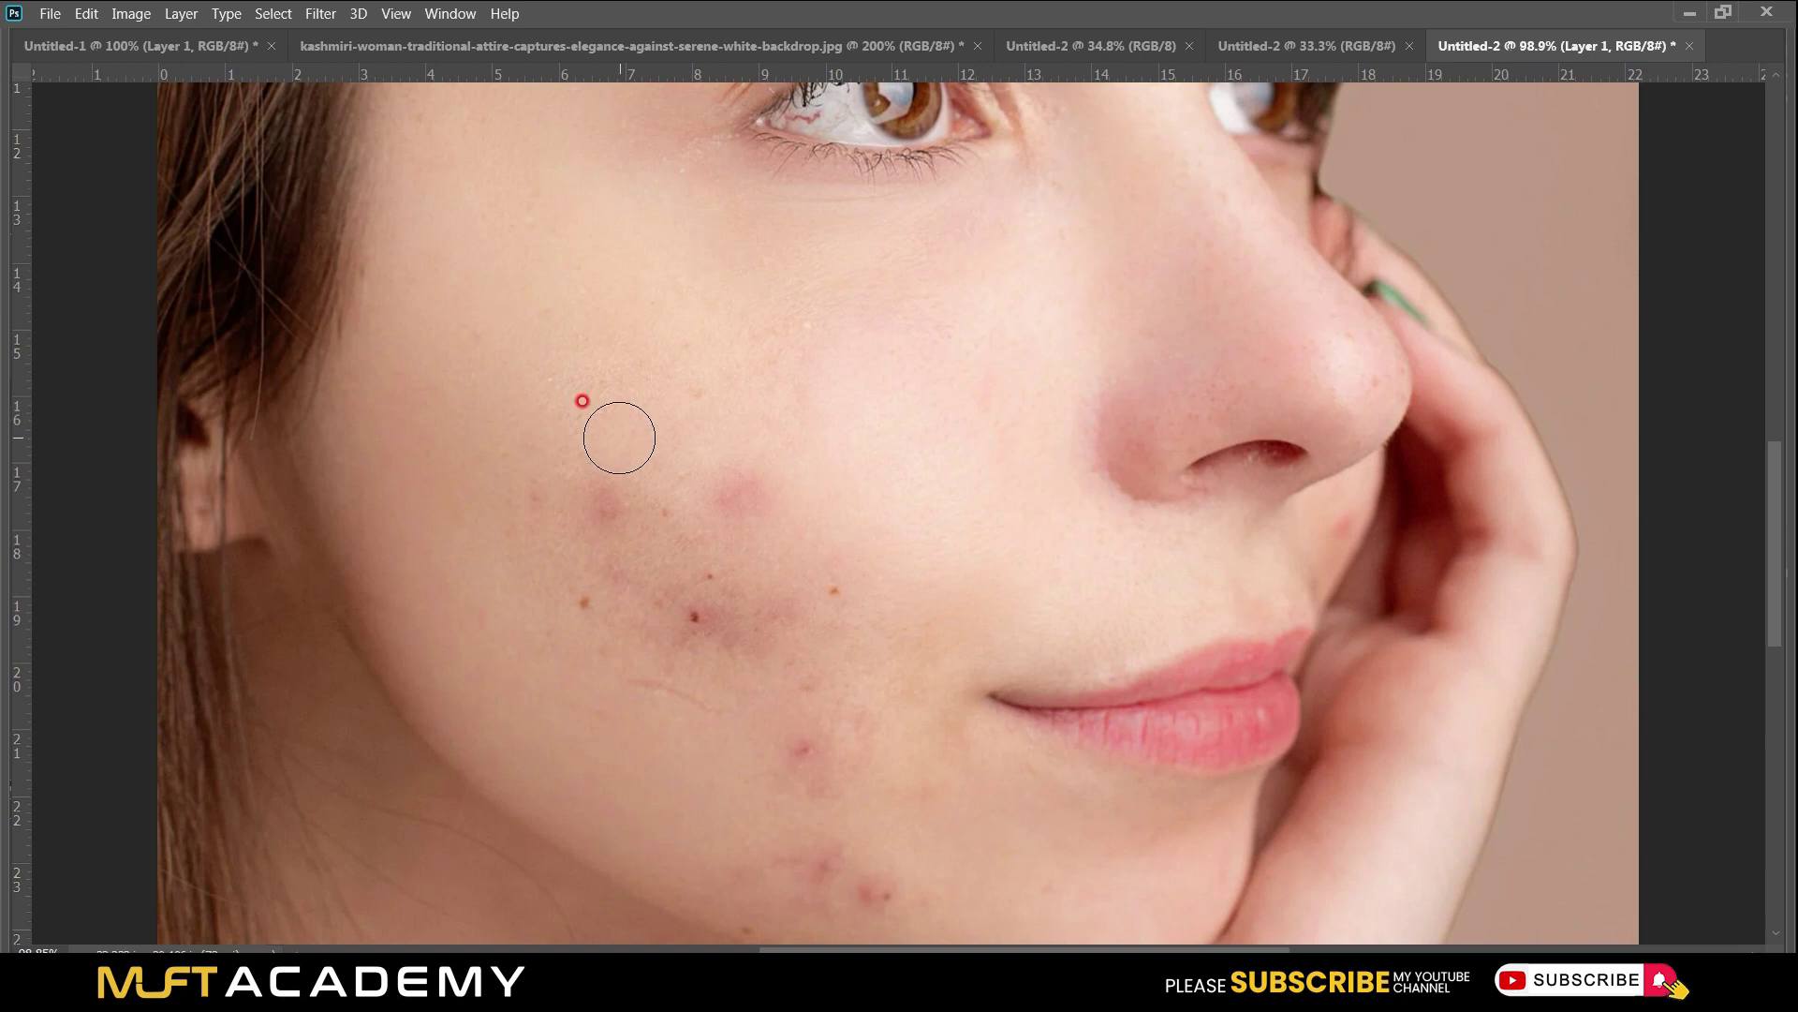
{"action": "left_click", "coordinate": [619, 437]}
{"action": "left_click", "coordinate": [607, 503]}
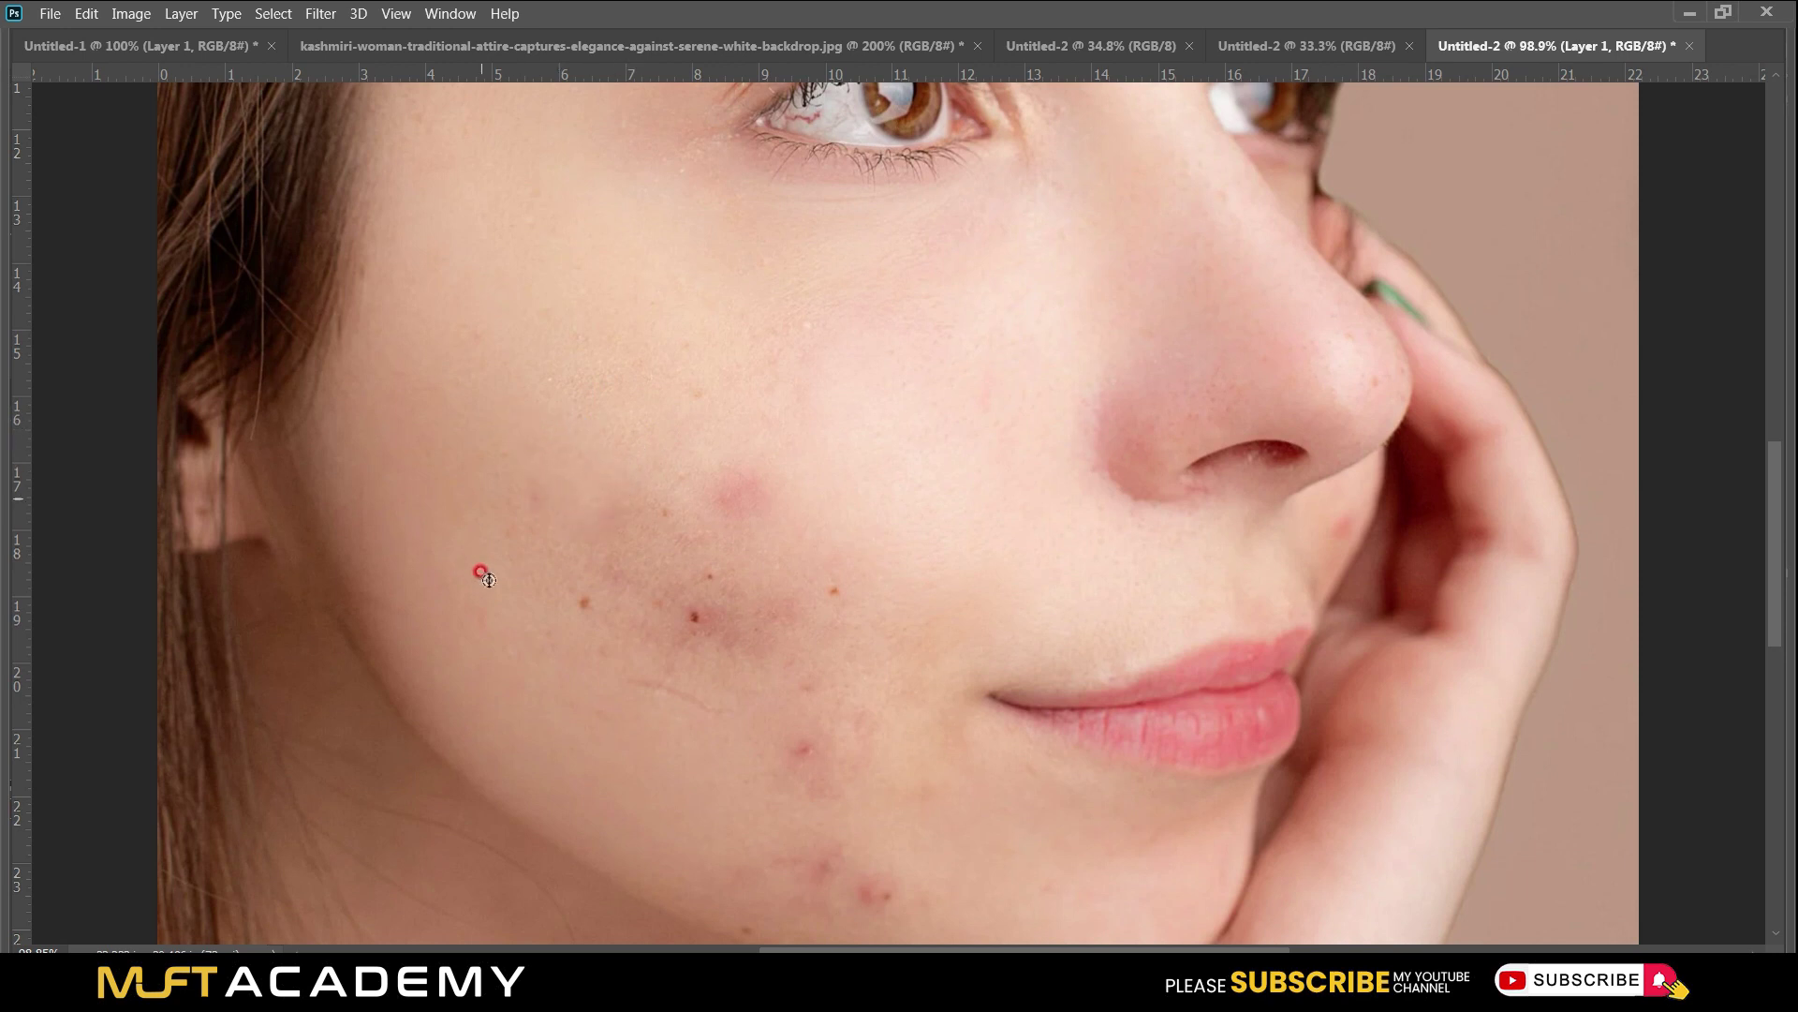
{"action": "key", "text": "ctrl+z"}
{"action": "left_click", "coordinate": [582, 608]}
{"action": "left_click", "coordinate": [606, 510]}
{"action": "left_click", "coordinate": [598, 416], "text": "alt"}
Clone nearby clean skin over the round pink blemish in the middle of the cheek.
{"action": "left_click", "coordinate": [690, 453], "text": "alt"}
{"action": "left_click", "coordinate": [727, 488]}
{"action": "left_click", "coordinate": [754, 514]}
{"action": "left_click", "coordinate": [795, 522], "text": "alt"}
{"action": "left_click", "coordinate": [755, 502]}
{"action": "left_click", "coordinate": [835, 664]}
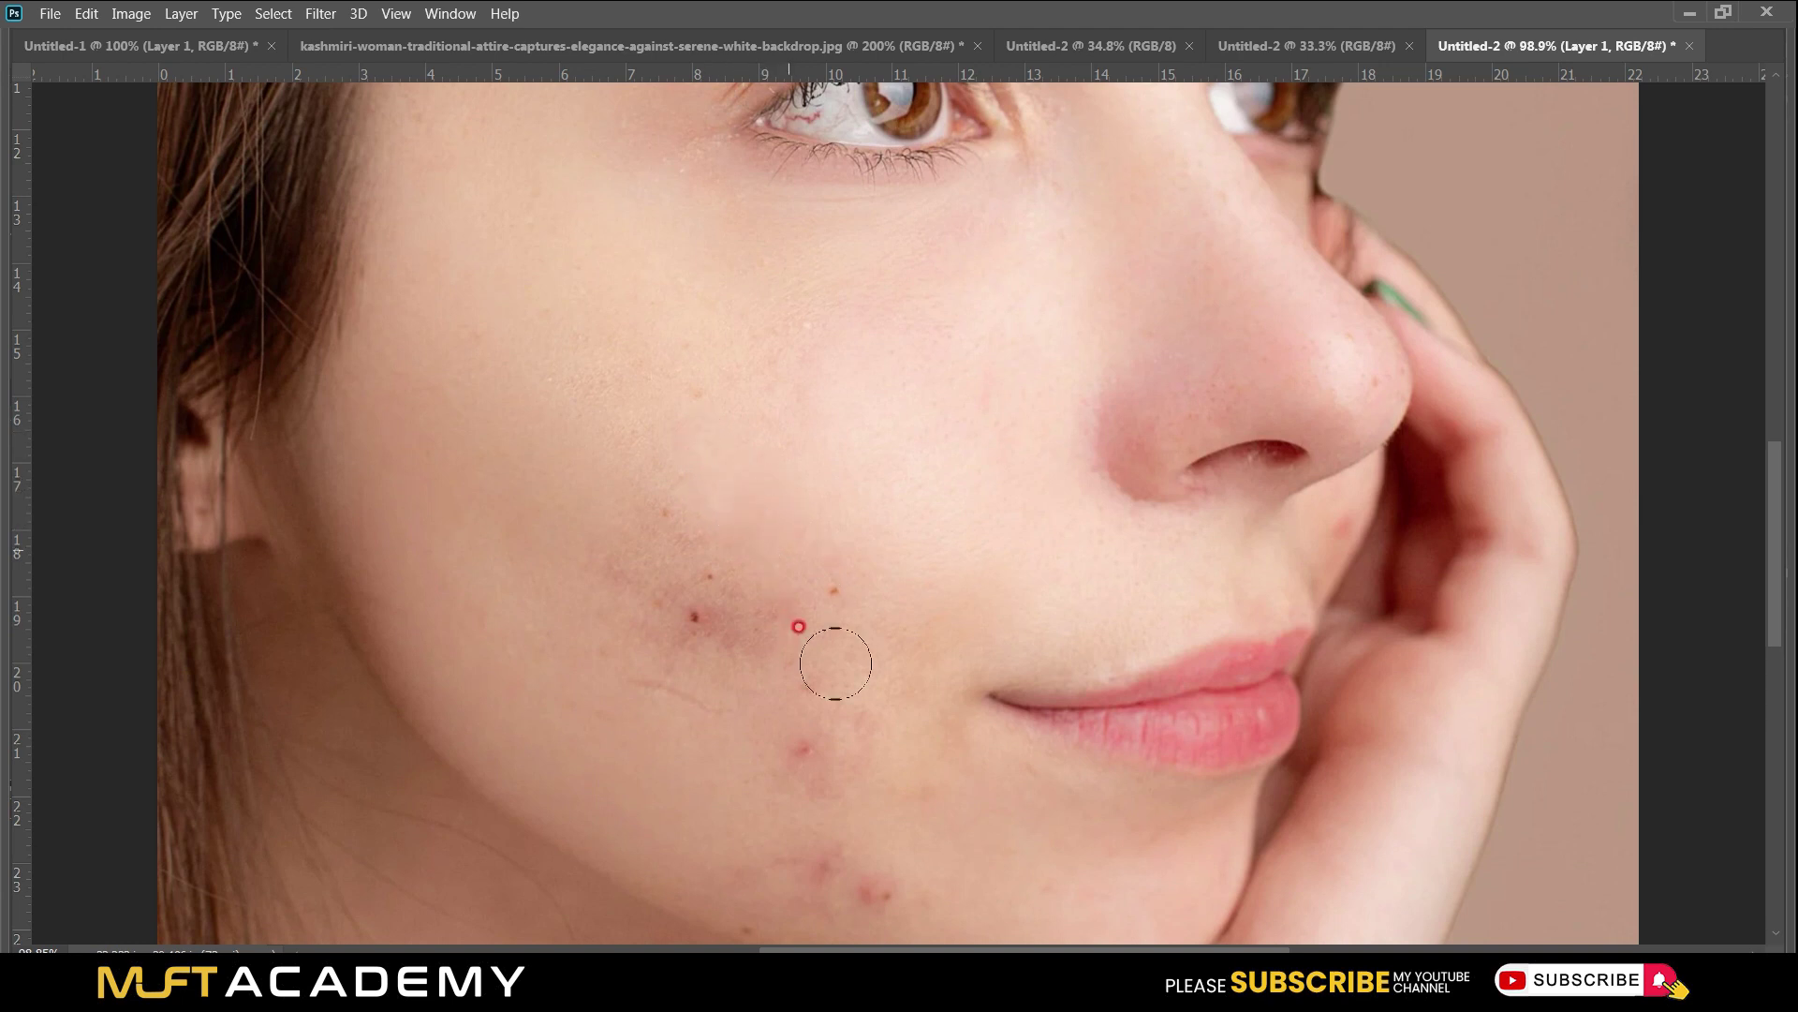
Clone clean skin over the cluster of red spots along the lower jaw.
{"action": "scroll", "coordinate": [836, 663], "scroll_direction": "down", "scroll_amount": 5}
{"action": "left_click", "coordinate": [918, 682], "text": "alt"}
{"action": "left_click", "coordinate": [831, 622]}
{"action": "left_click", "coordinate": [831, 622]}
{"action": "left_click", "coordinate": [792, 572]}
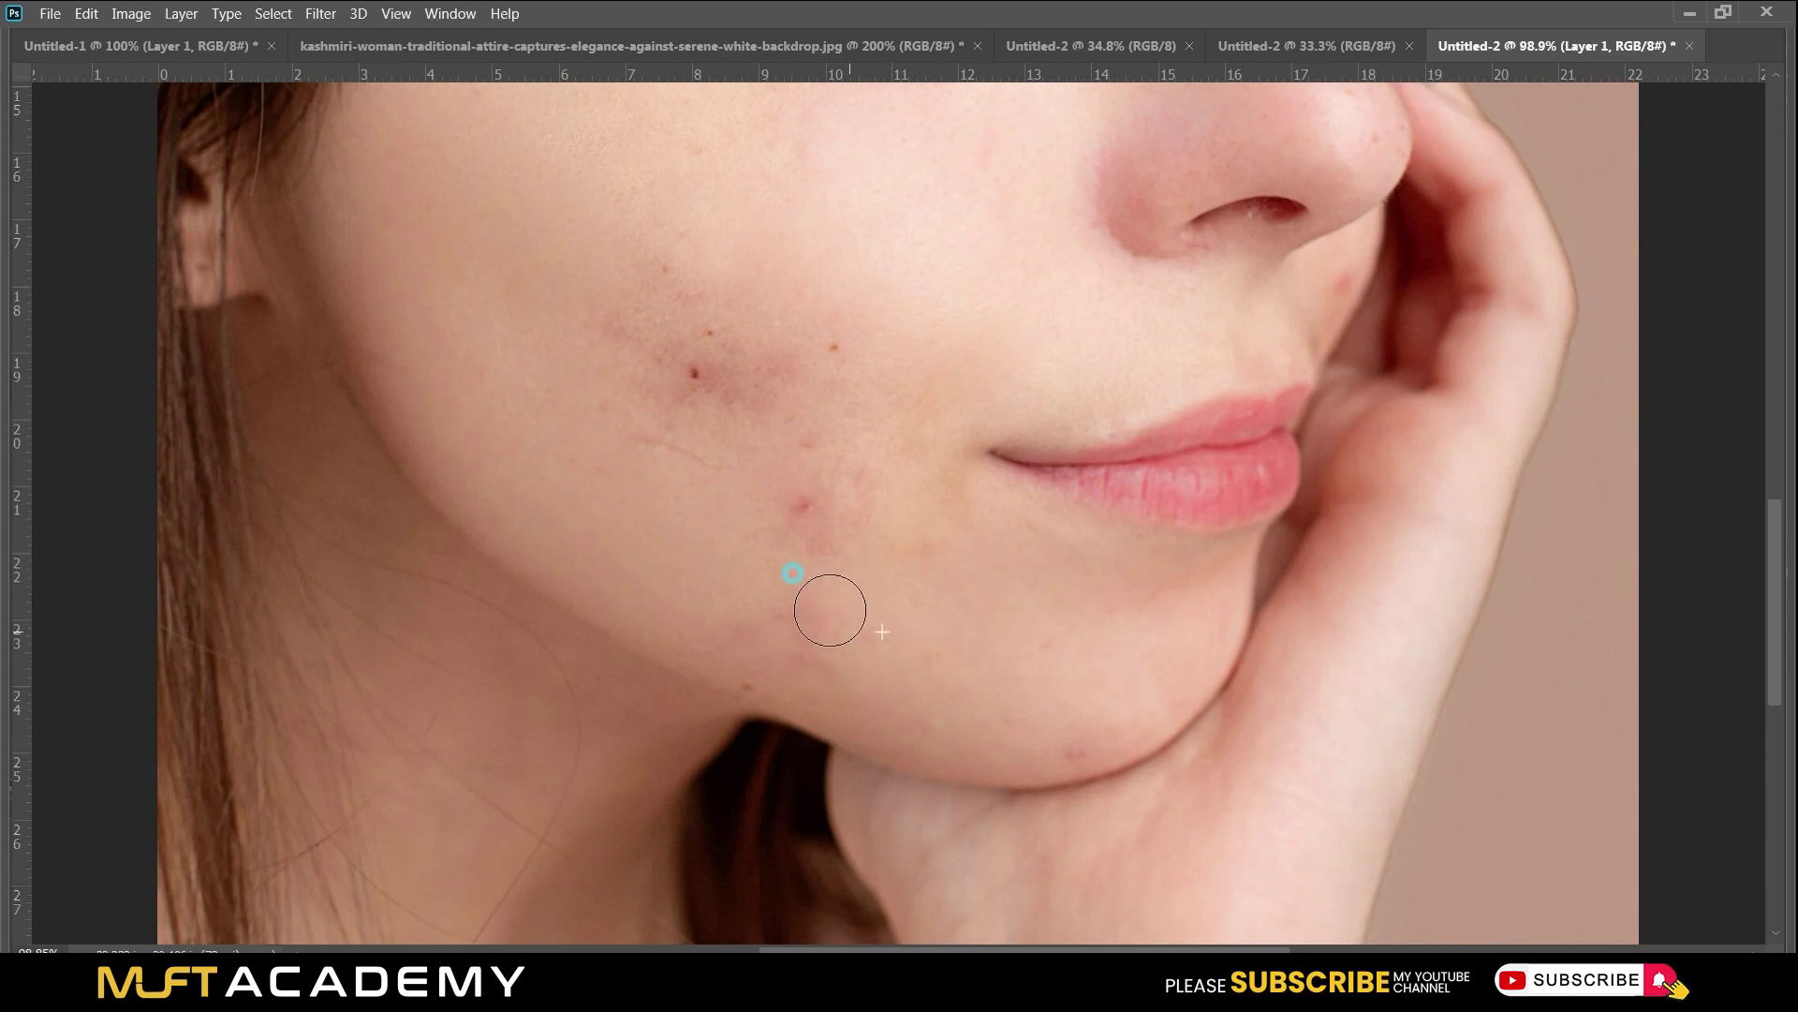
{"action": "left_click", "coordinate": [779, 677]}
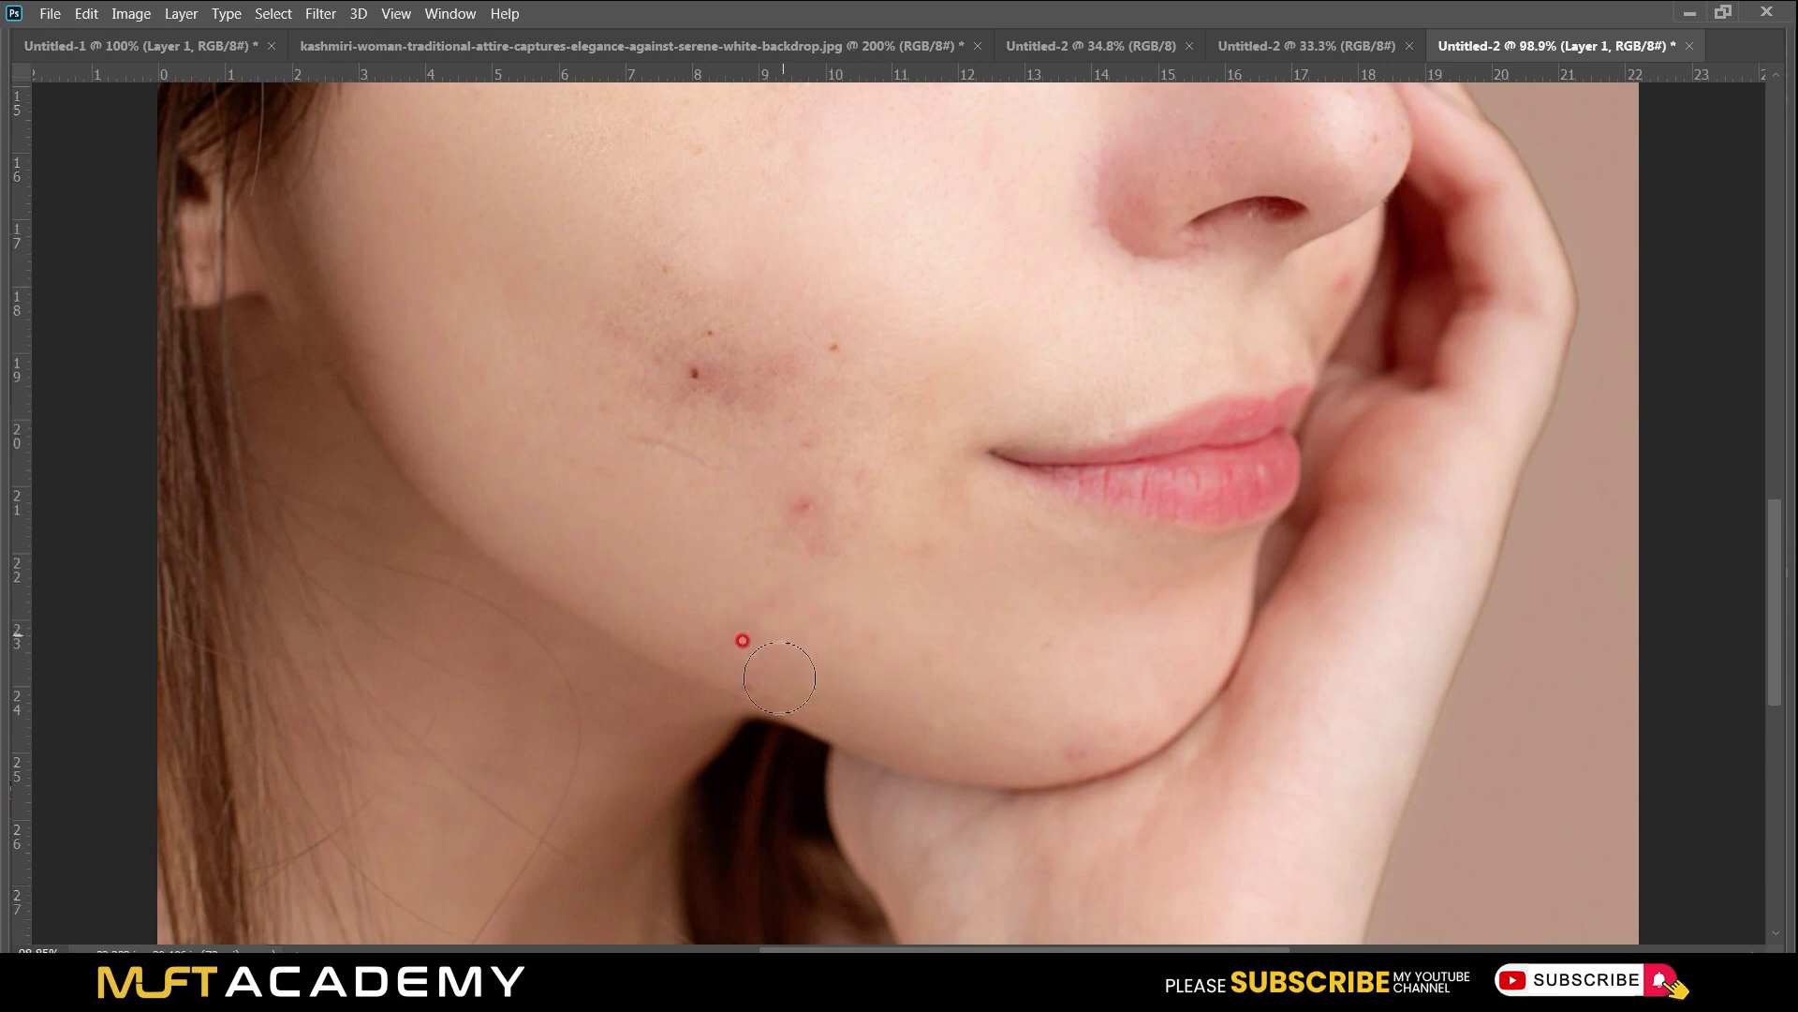
{"action": "left_click", "coordinate": [775, 606]}
{"action": "left_click", "coordinate": [767, 622]}
{"action": "left_click", "coordinate": [763, 614]}
Clone clean skin over the red spot between the mouth corner and jaw, and over the leftover mark near the jawline.
{"action": "left_click", "coordinate": [809, 529]}
{"action": "left_click", "coordinate": [815, 536]}
{"action": "left_click", "coordinate": [745, 552], "text": "alt"}
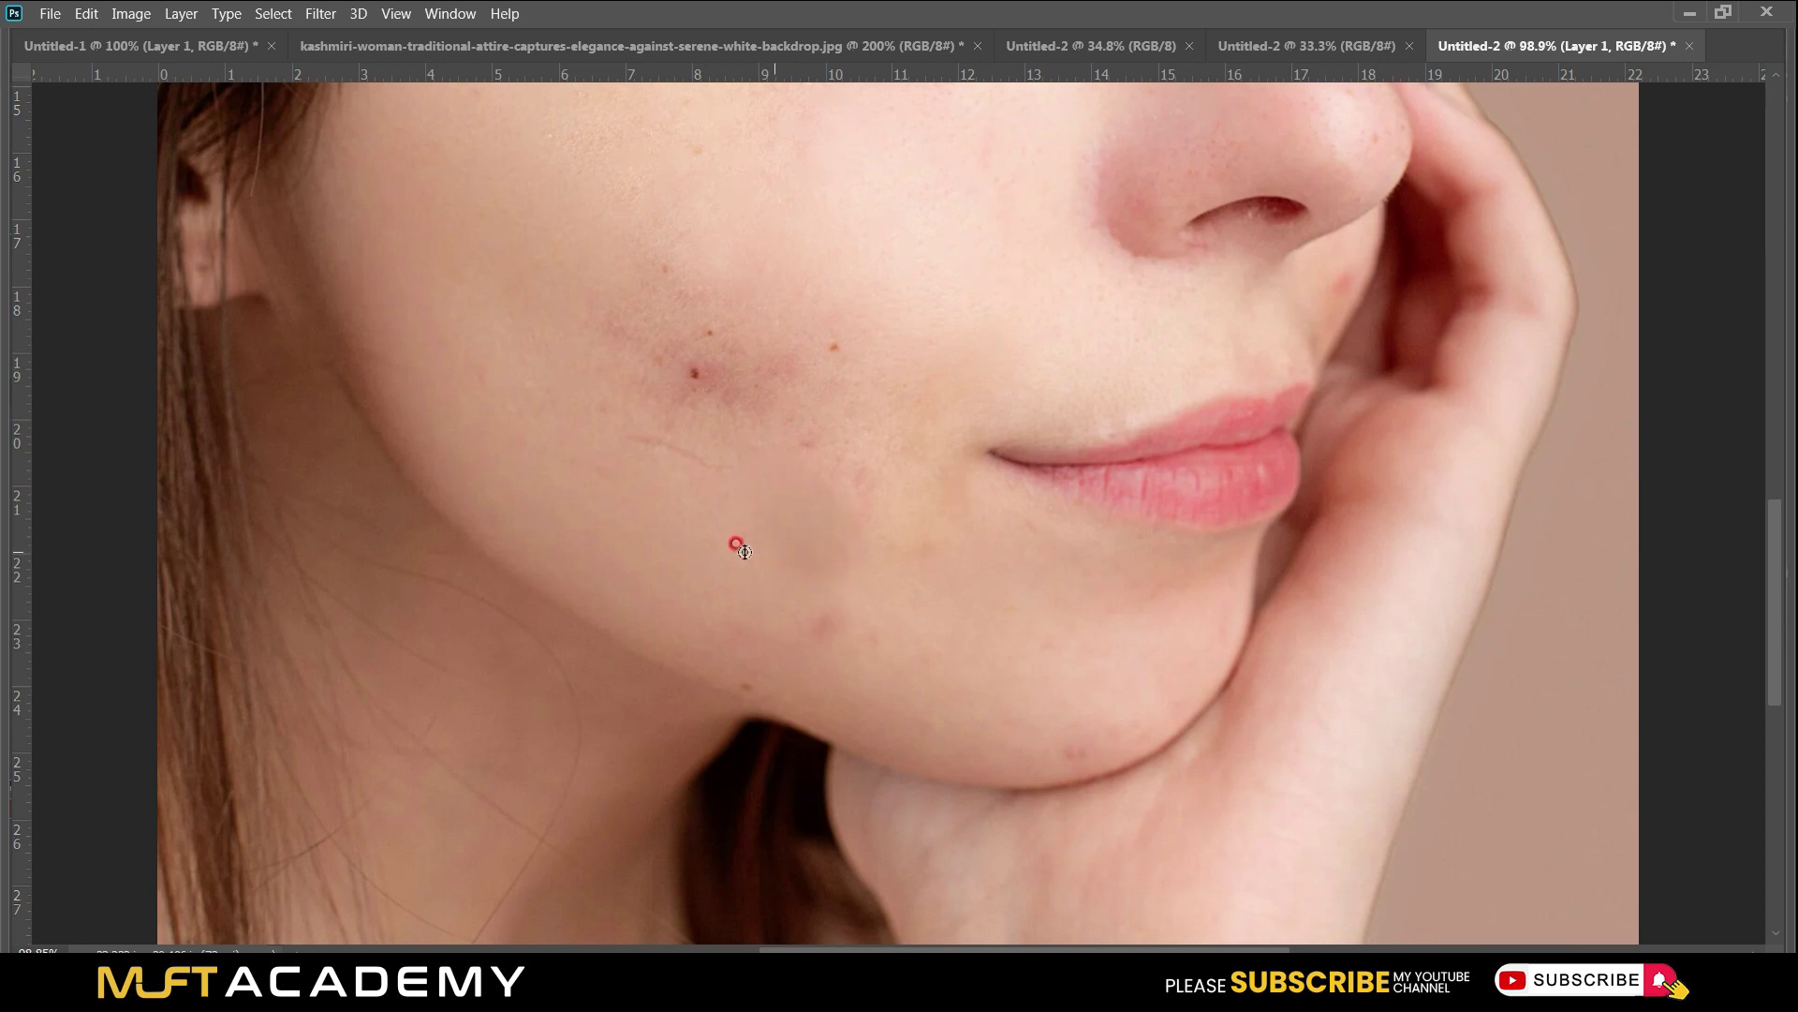
{"action": "left_click", "coordinate": [824, 626]}
{"action": "left_click", "coordinate": [756, 591], "text": "alt"}
{"action": "left_click", "coordinate": [740, 542]}
Clone clean skin over the dark red spot and the fine lines around it on the lower cheek.
{"action": "left_click", "coordinate": [646, 309], "text": "alt"}
{"action": "mouse_move", "coordinate": [602, 413]}
{"action": "left_mouse_down"}
{"action": "mouse_move", "coordinate": [710, 478]}
{"action": "mouse_move", "coordinate": [594, 283]}
{"action": "left_mouse_up"}
{"action": "left_click", "coordinate": [700, 482]}
{"action": "left_click", "coordinate": [693, 372]}
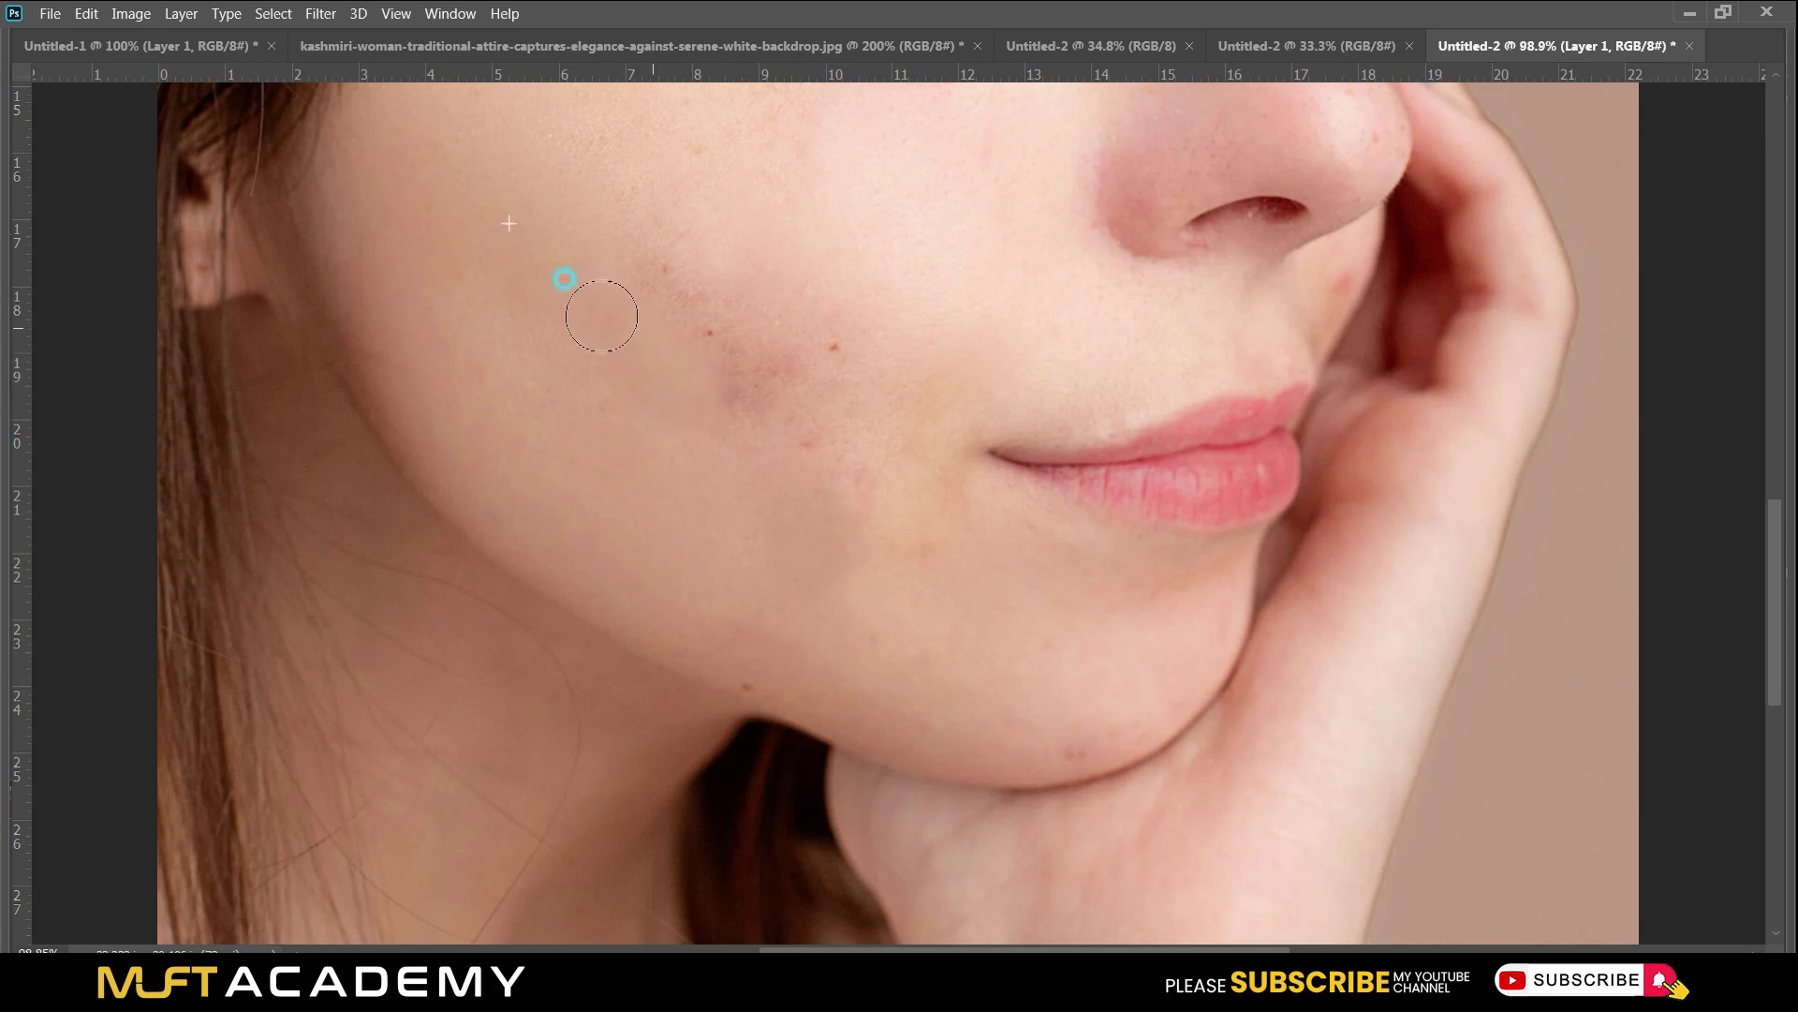
{"action": "mouse_move", "coordinate": [634, 361]}
{"action": "left_mouse_down"}
{"action": "mouse_move", "coordinate": [741, 441]}
{"action": "mouse_move", "coordinate": [633, 275]}
{"action": "mouse_move", "coordinate": [678, 300]}
{"action": "left_mouse_up"}
Clone clean skin over the remaining redness and small spots on the cheek toward the mouth.
{"action": "left_click", "coordinate": [791, 373]}
{"action": "left_click", "coordinate": [834, 346]}
{"action": "left_click", "coordinate": [807, 407]}
{"action": "left_click", "coordinate": [734, 273], "text": "alt"}
{"action": "left_click", "coordinate": [824, 441]}
{"action": "left_click", "coordinate": [745, 437]}
Fit the whole portrait in view and restore the interface panels with Clone Source collapsed.
{"action": "left_click", "coordinate": [742, 532]}
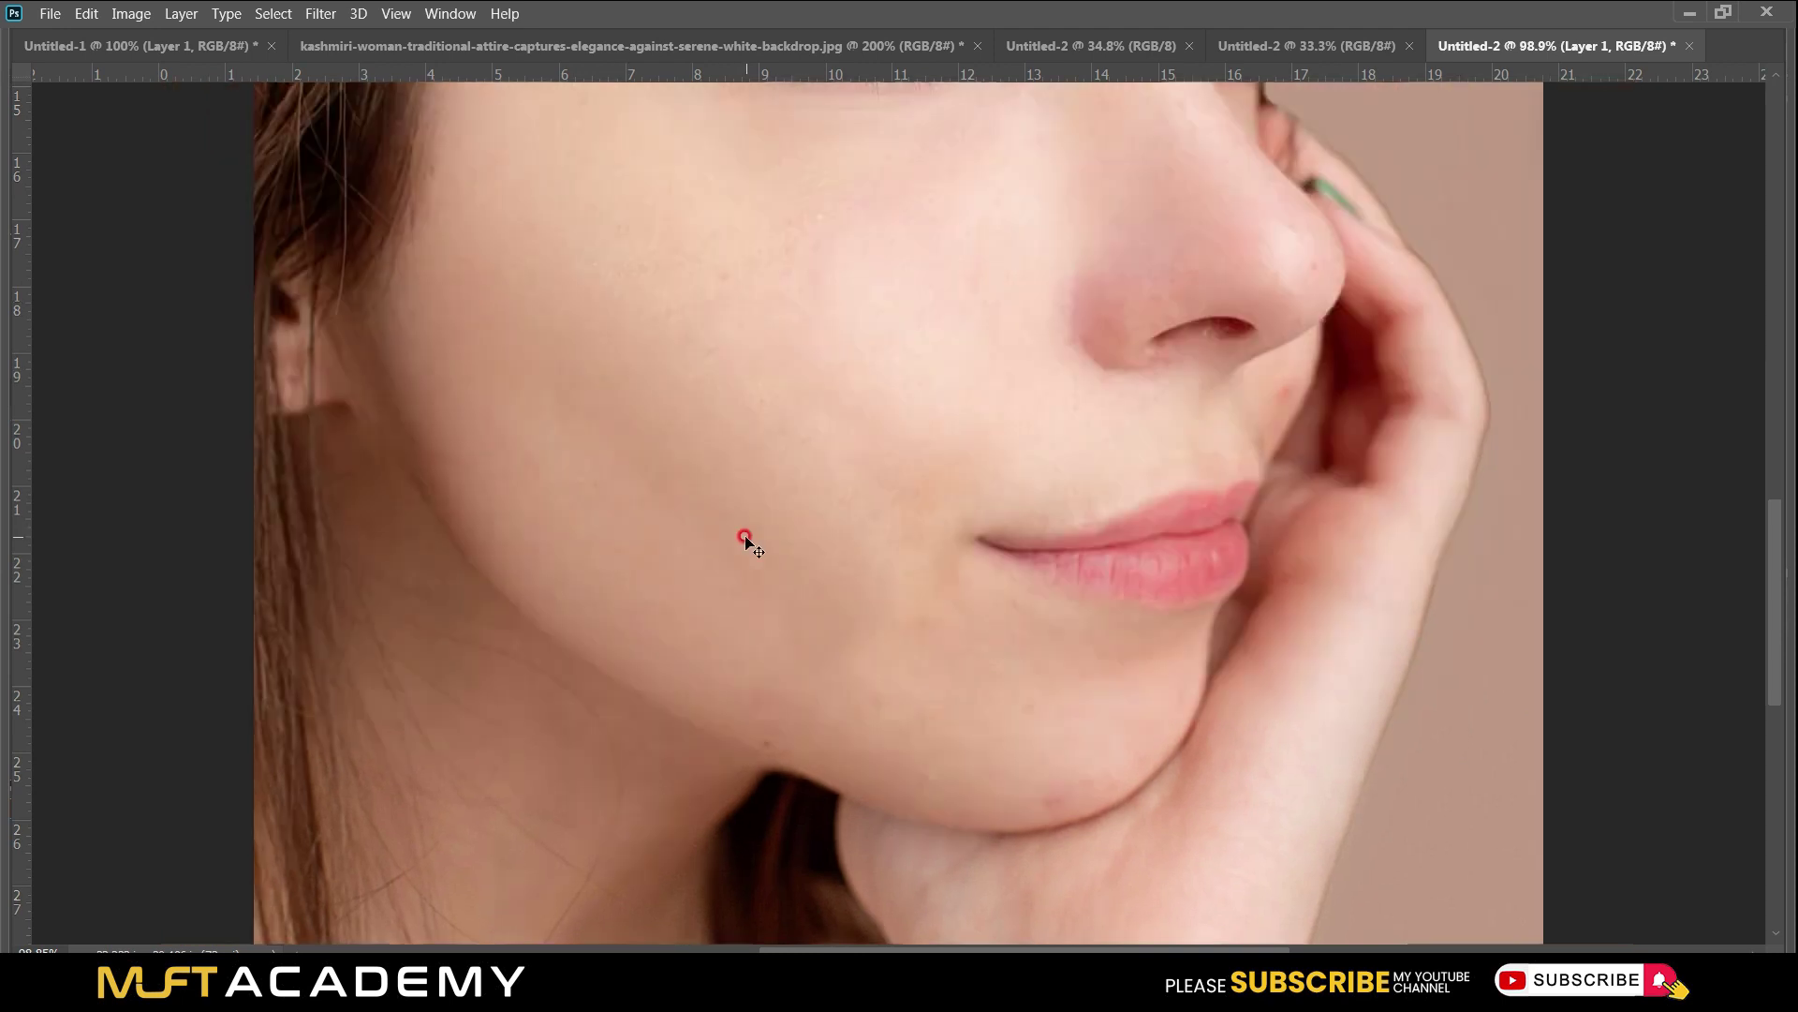
{"action": "key", "text": "ctrl+0"}
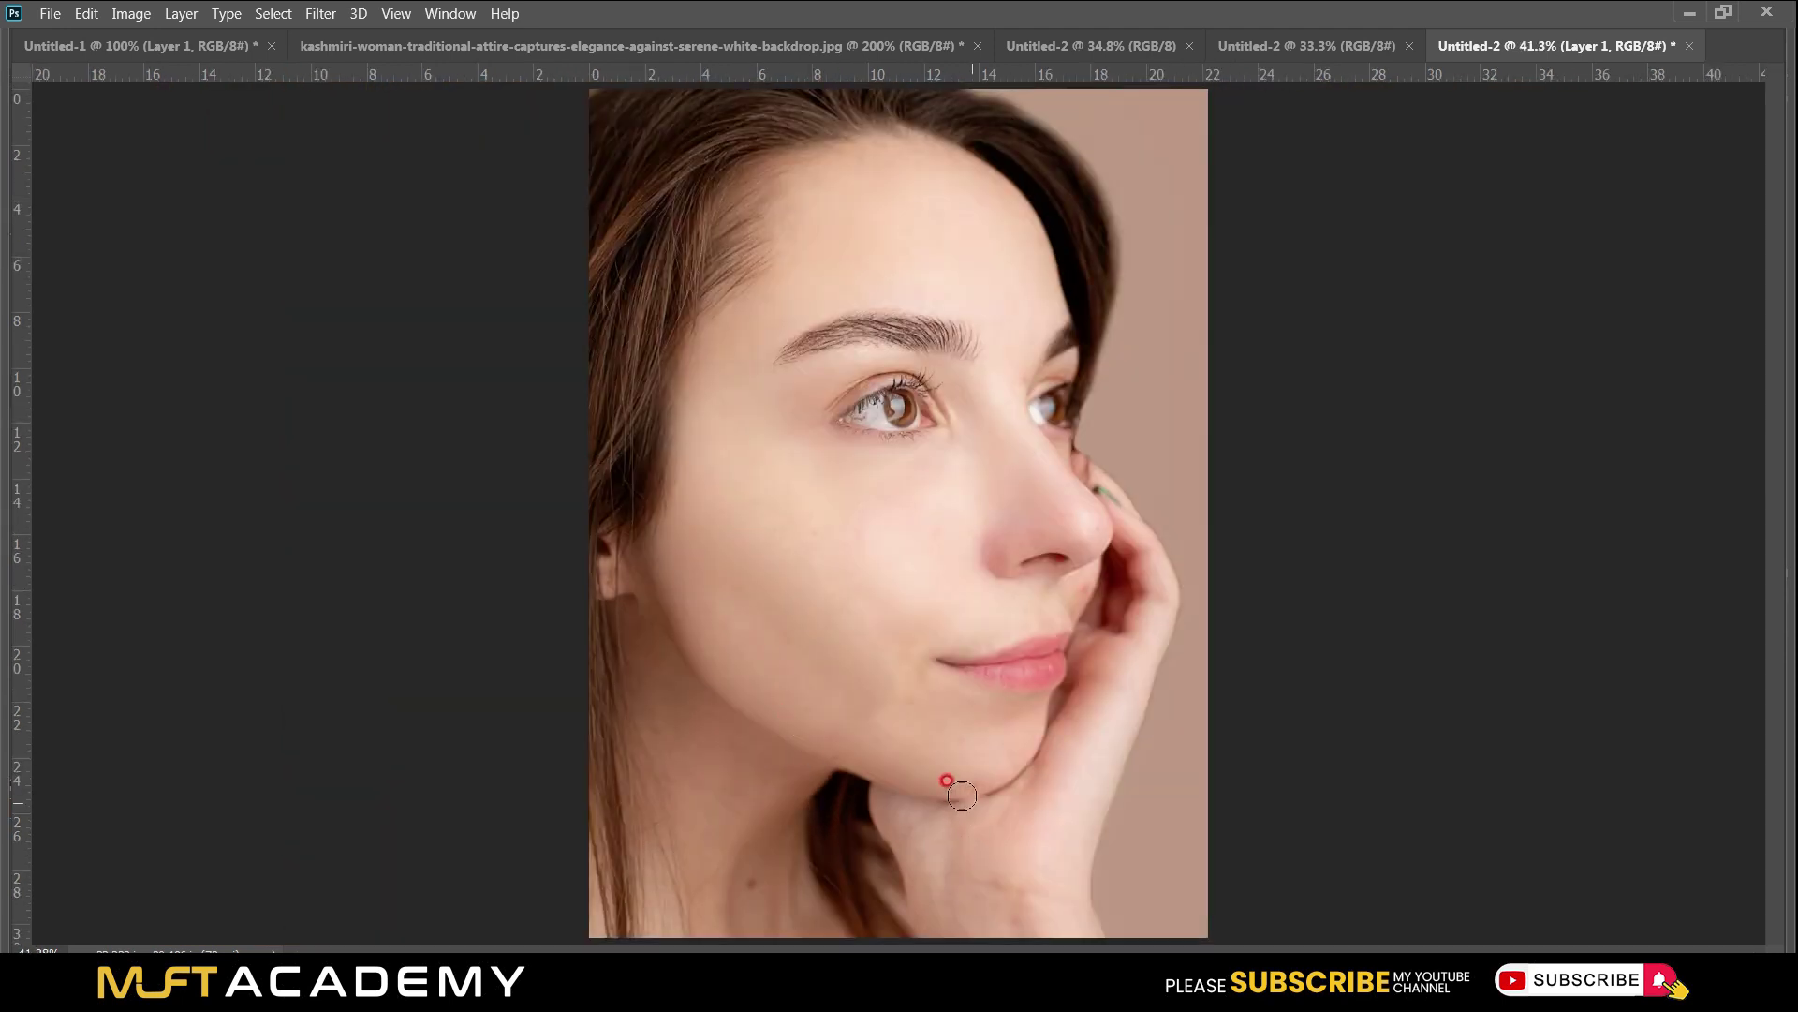
{"action": "key", "text": "Tab"}
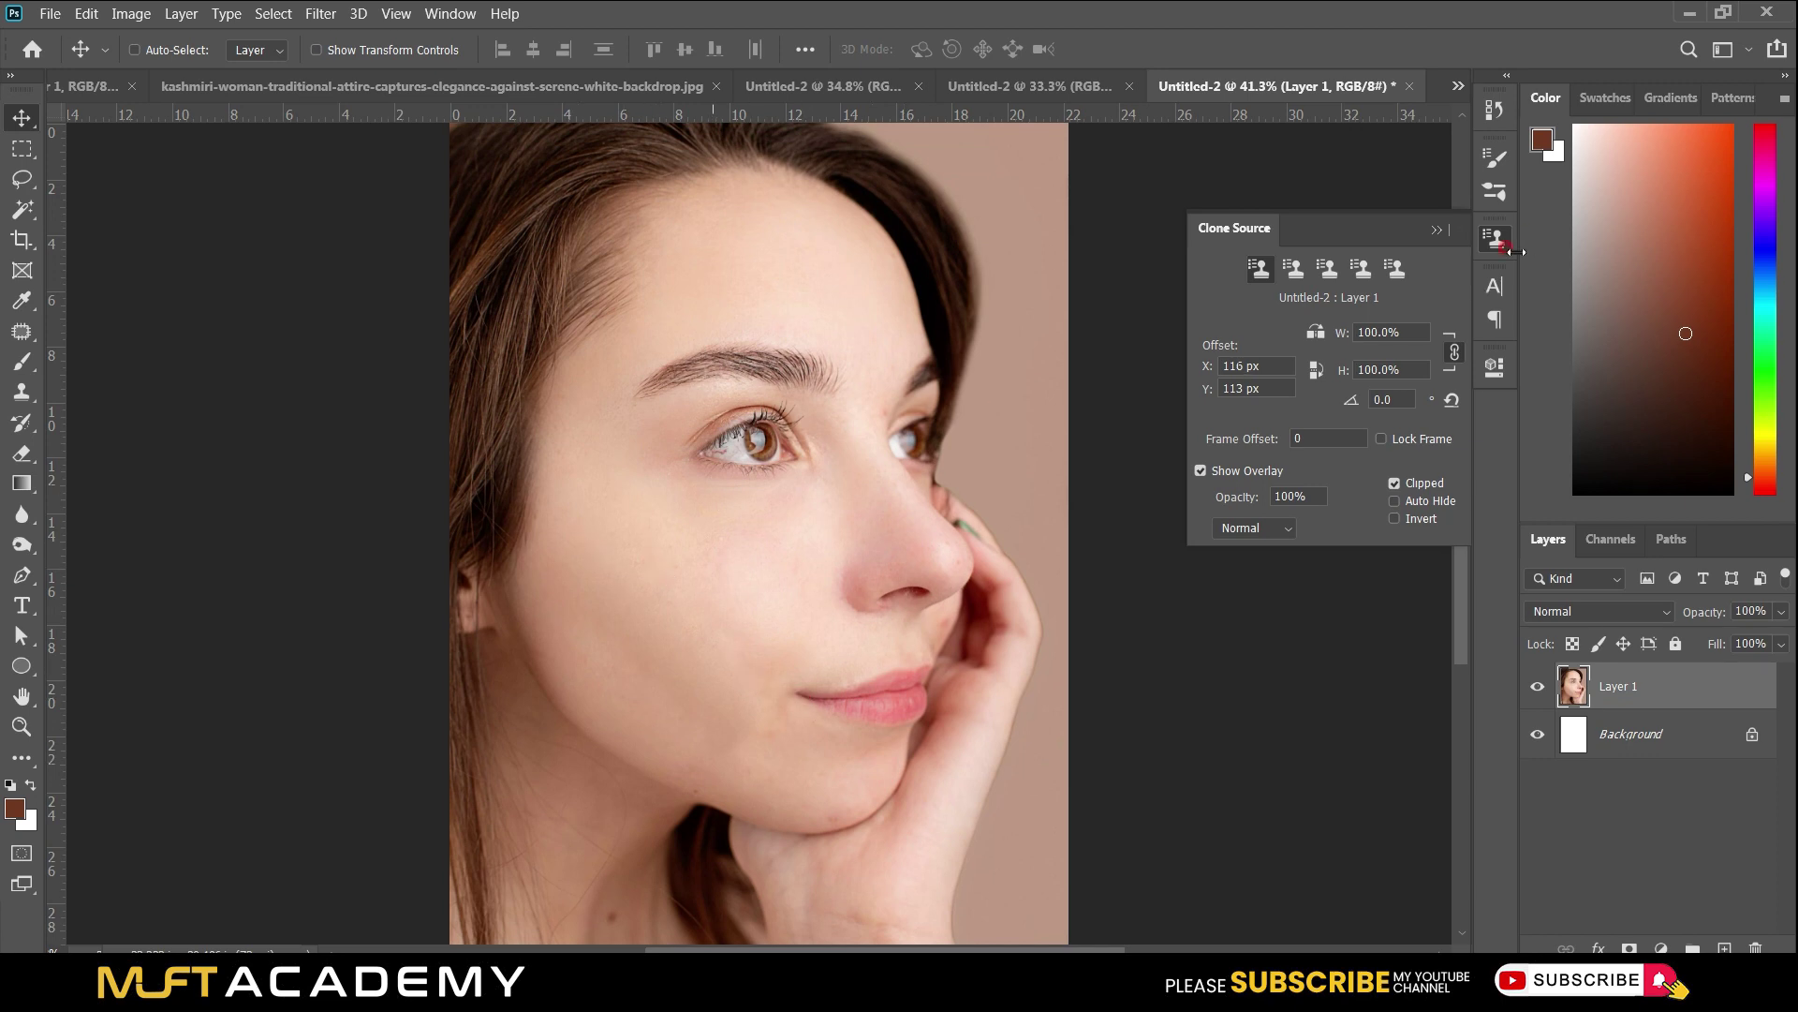
{"action": "left_click", "coordinate": [1435, 233]}
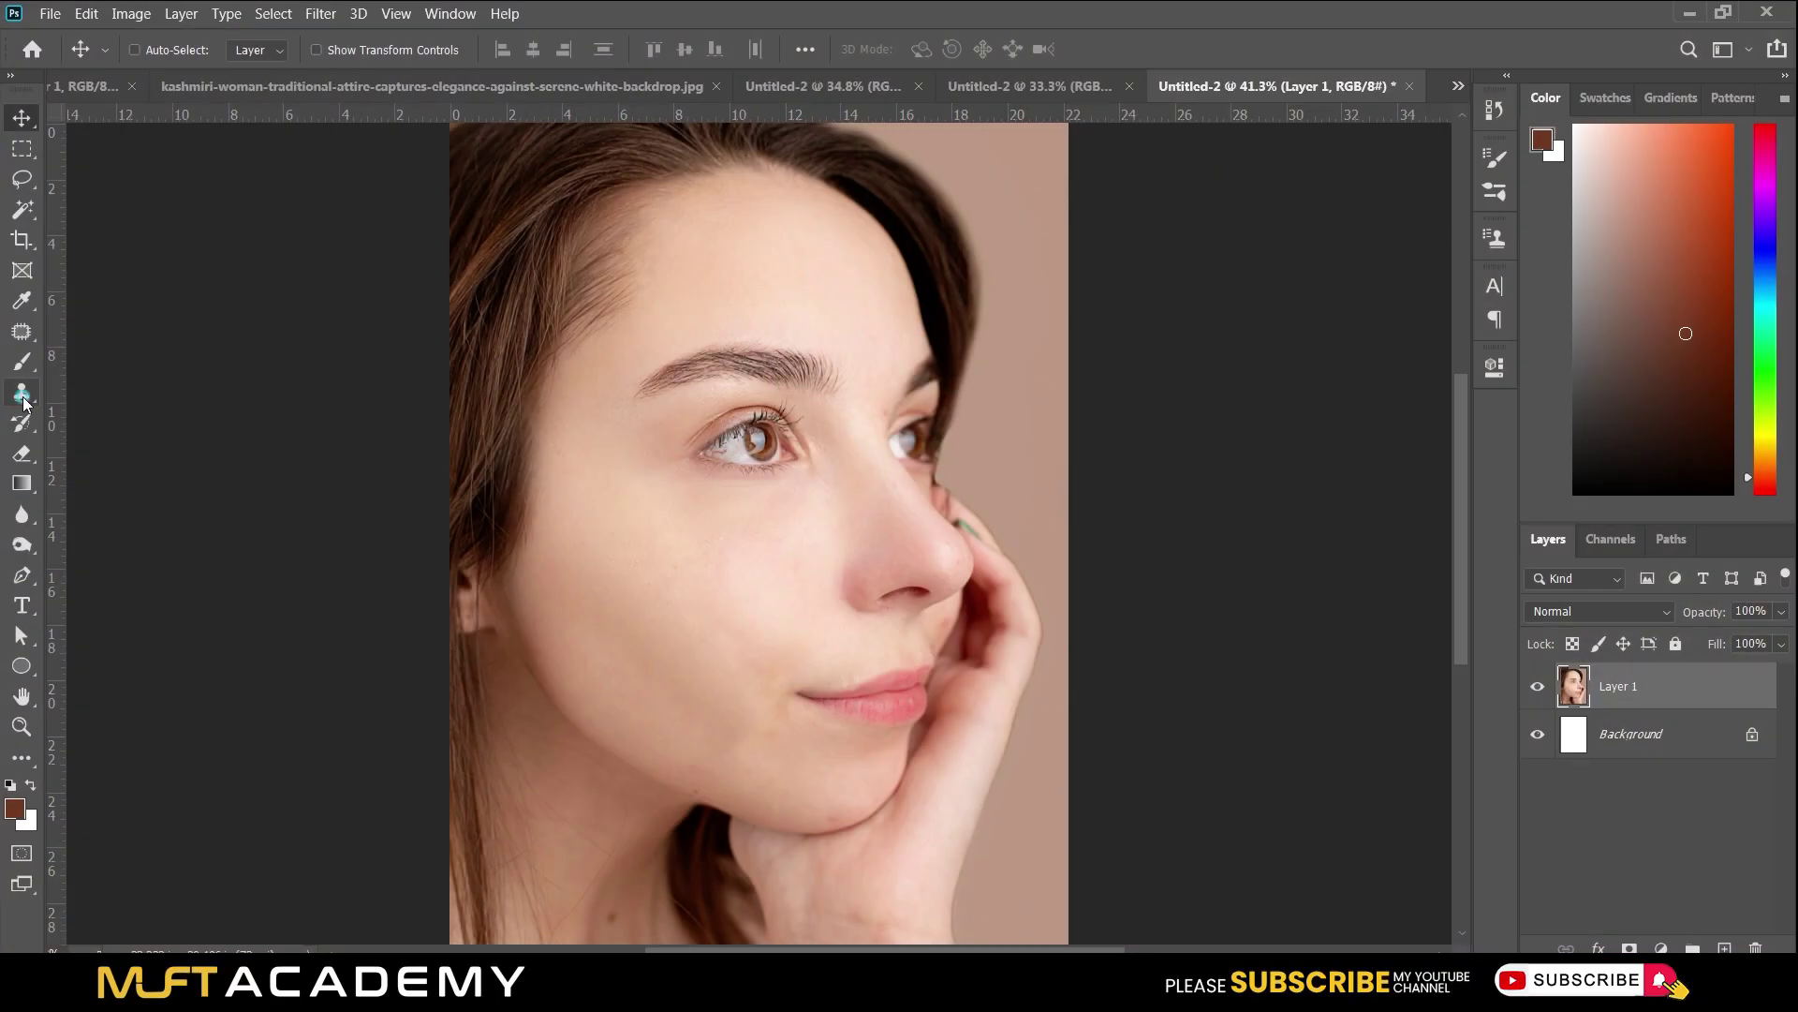
Choose the Soft Round preset from General Brushes as the Clone Stamp brush.
{"action": "left_click", "coordinate": [24, 403]}
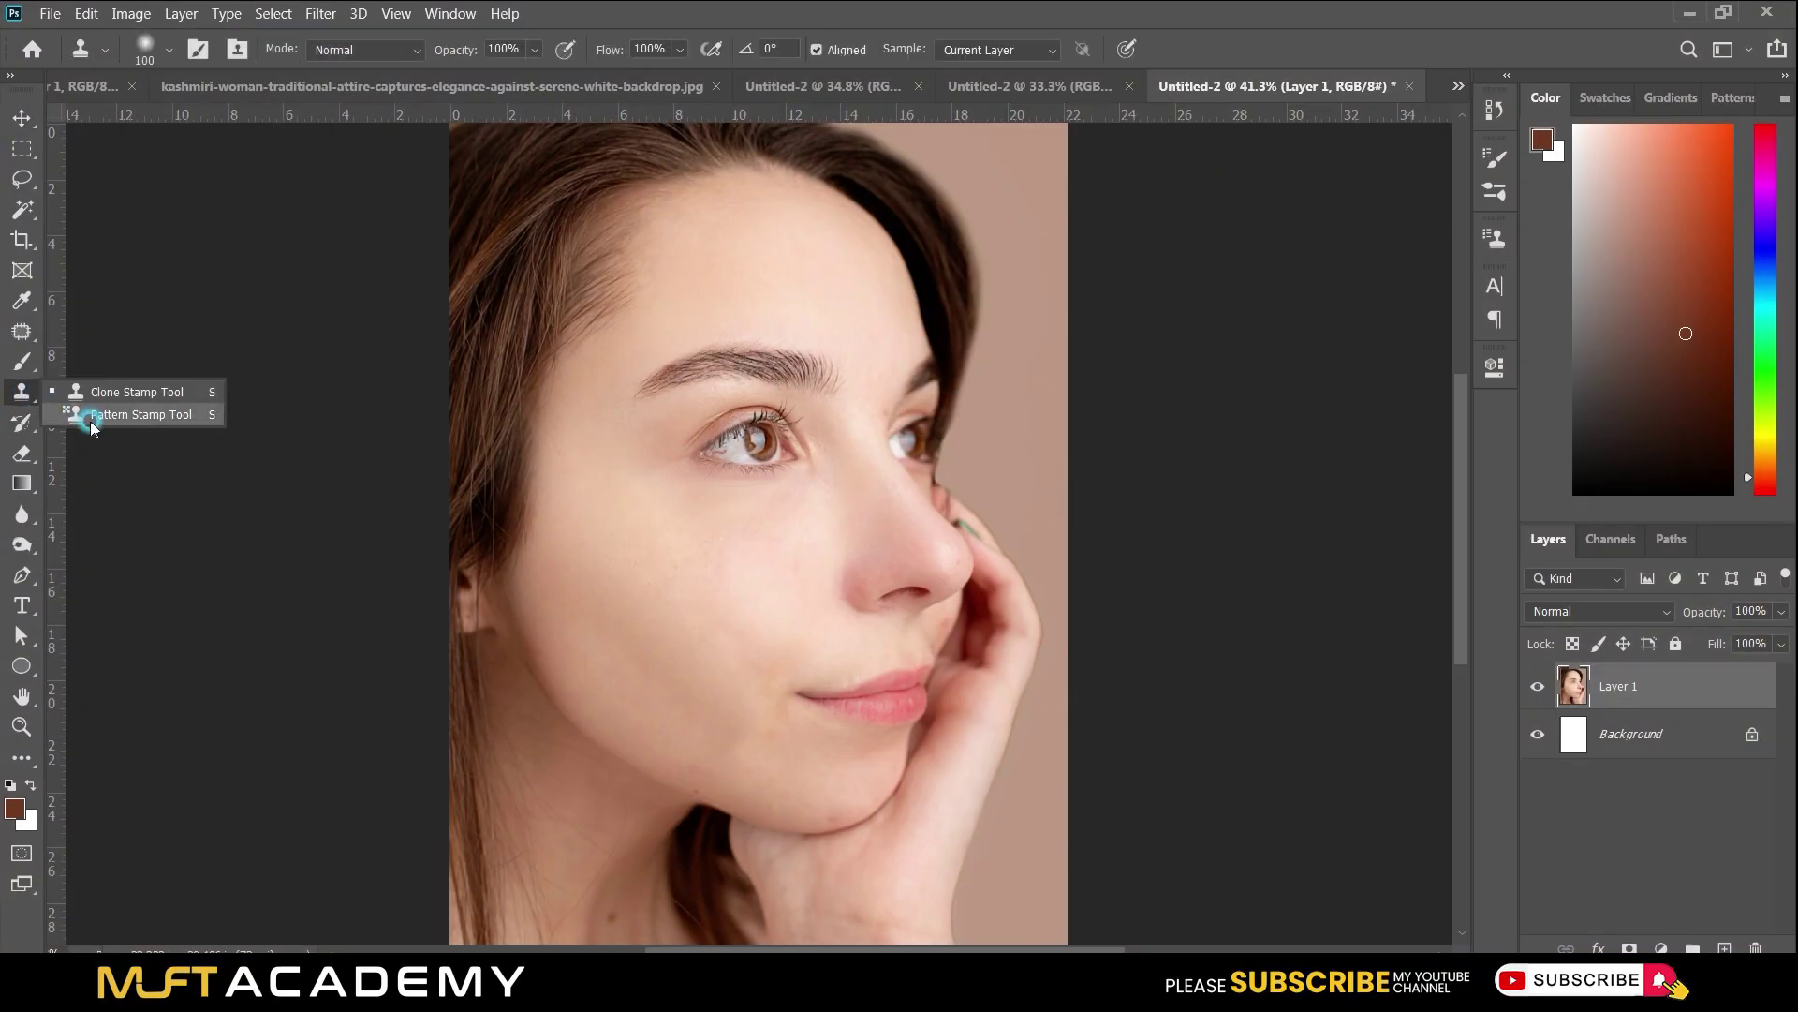
{"action": "left_click", "coordinate": [183, 408]}
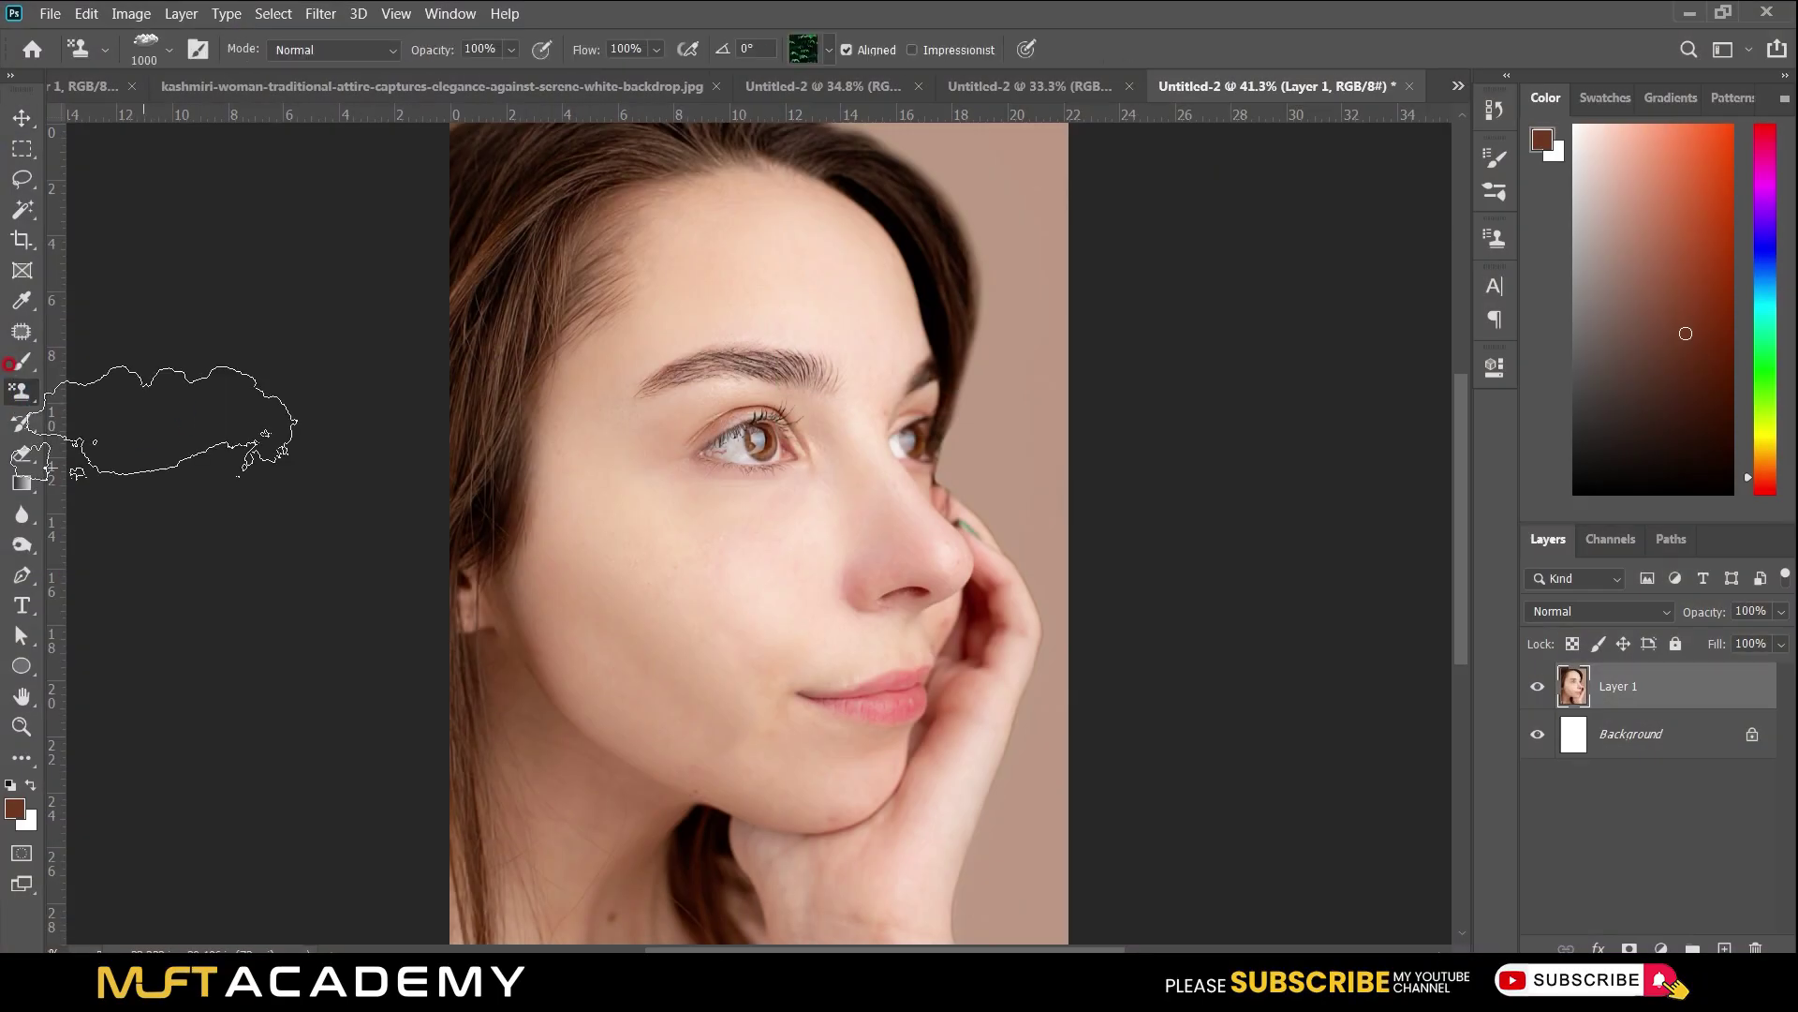
{"action": "left_click", "coordinate": [162, 53]}
{"action": "left_click", "coordinate": [58, 241]}
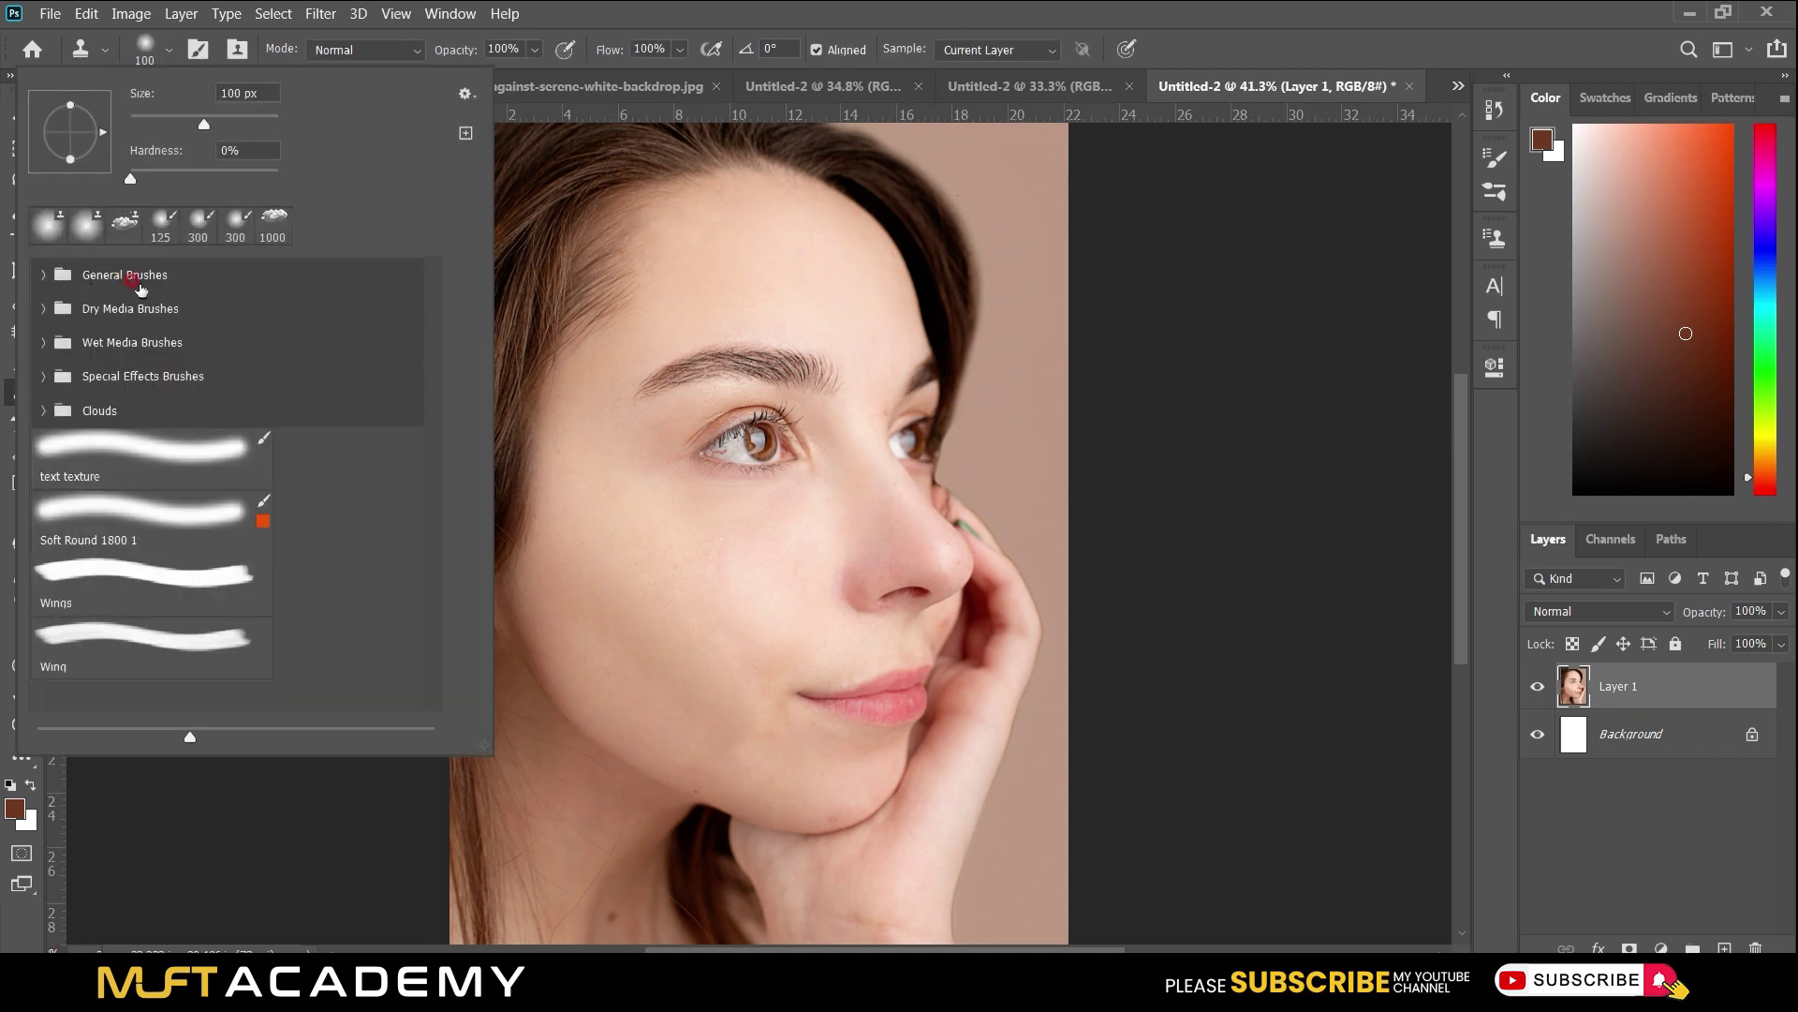
{"action": "left_click", "coordinate": [48, 272]}
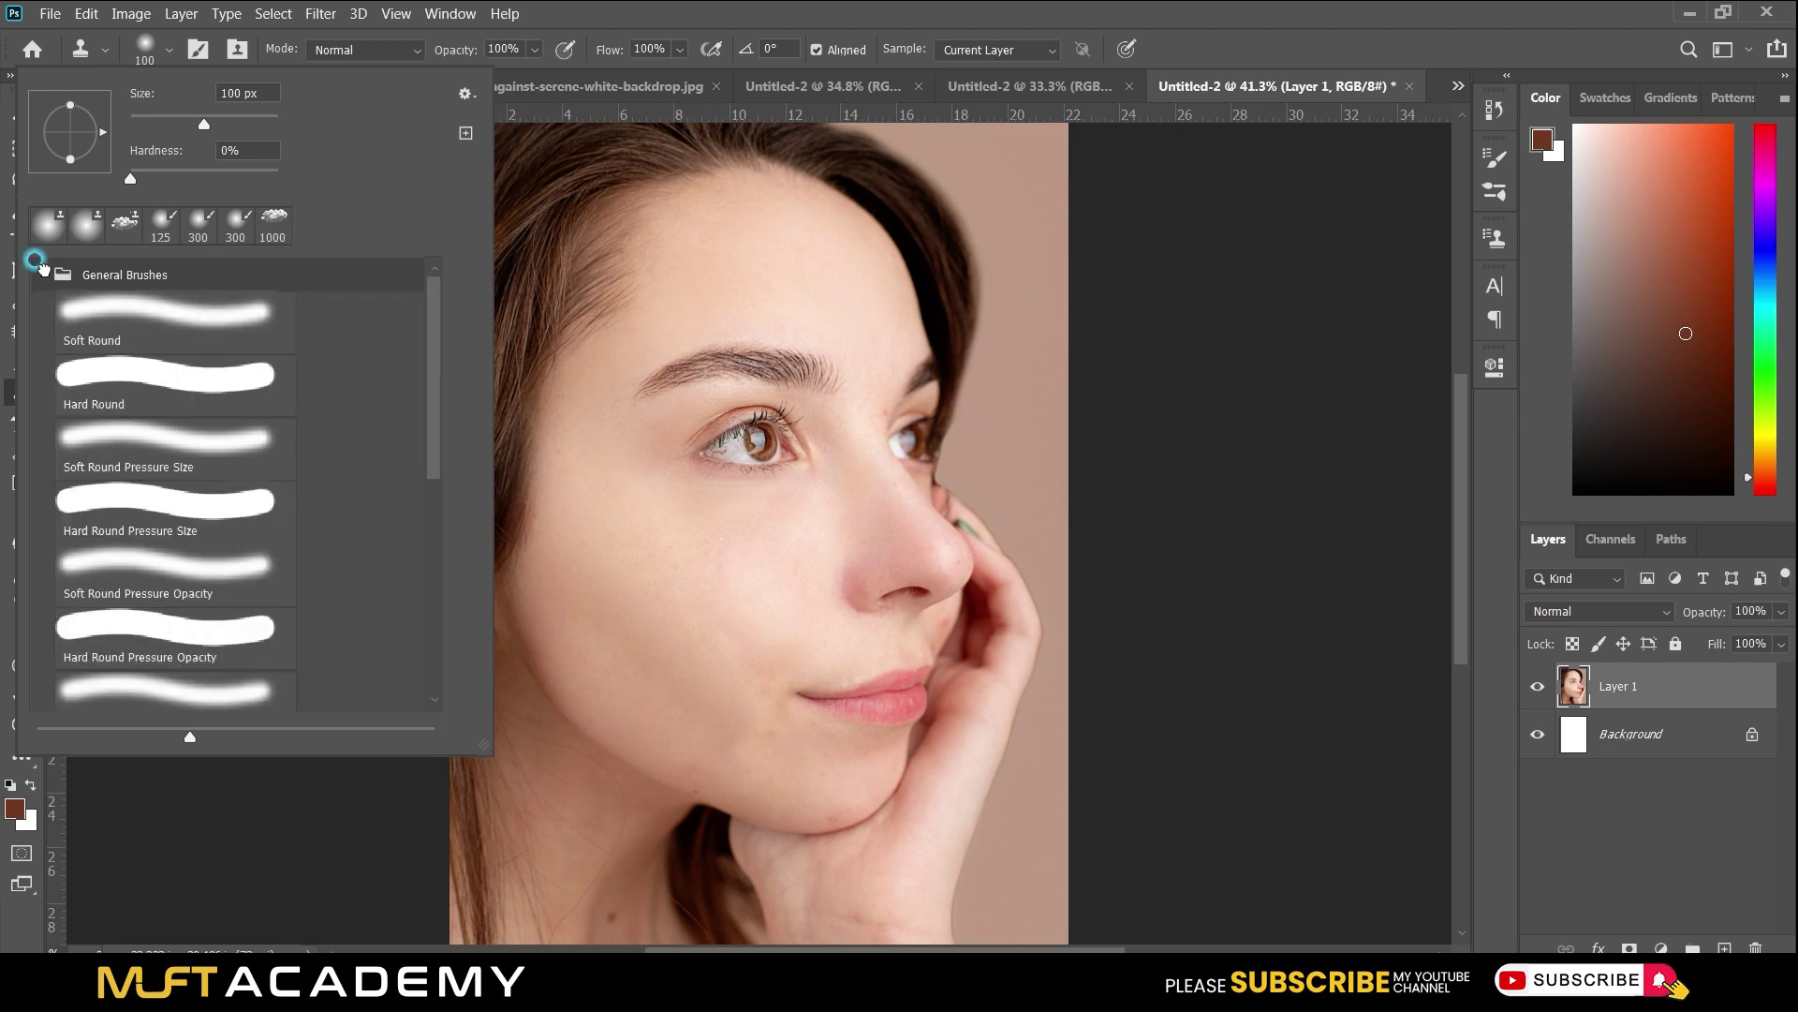
{"action": "left_click", "coordinate": [124, 372]}
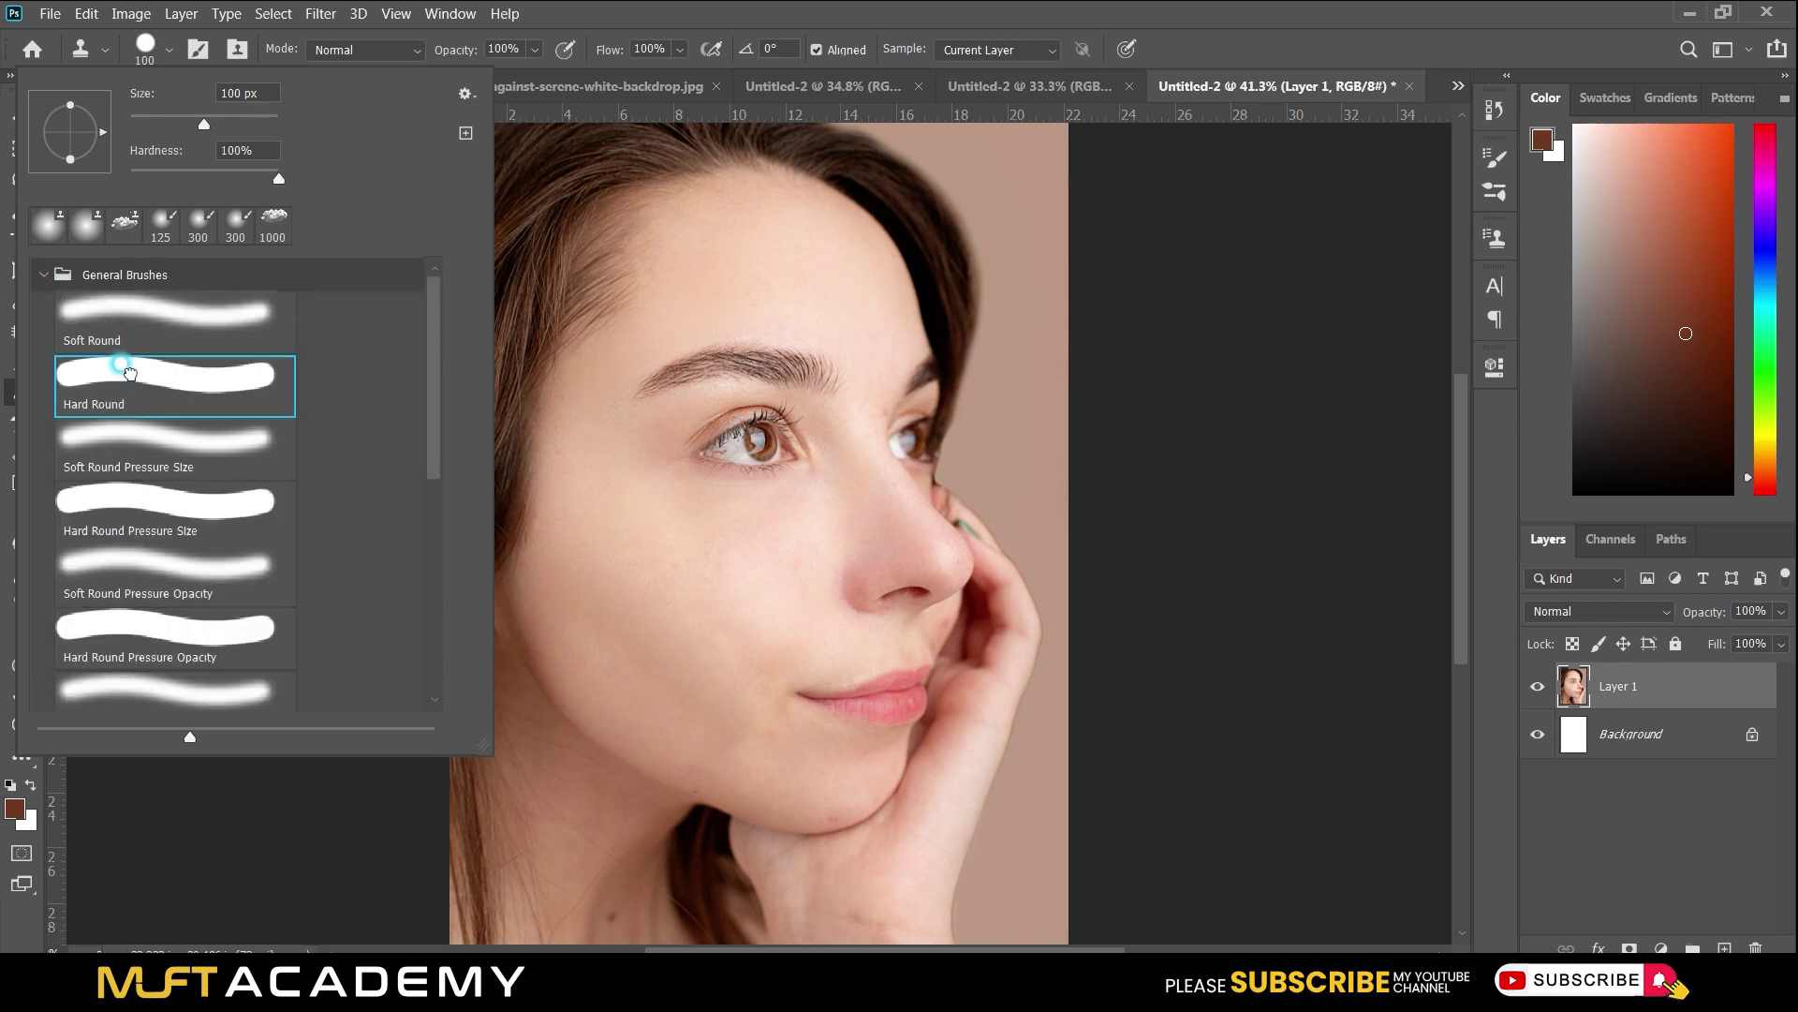
{"action": "left_click", "coordinate": [142, 315]}
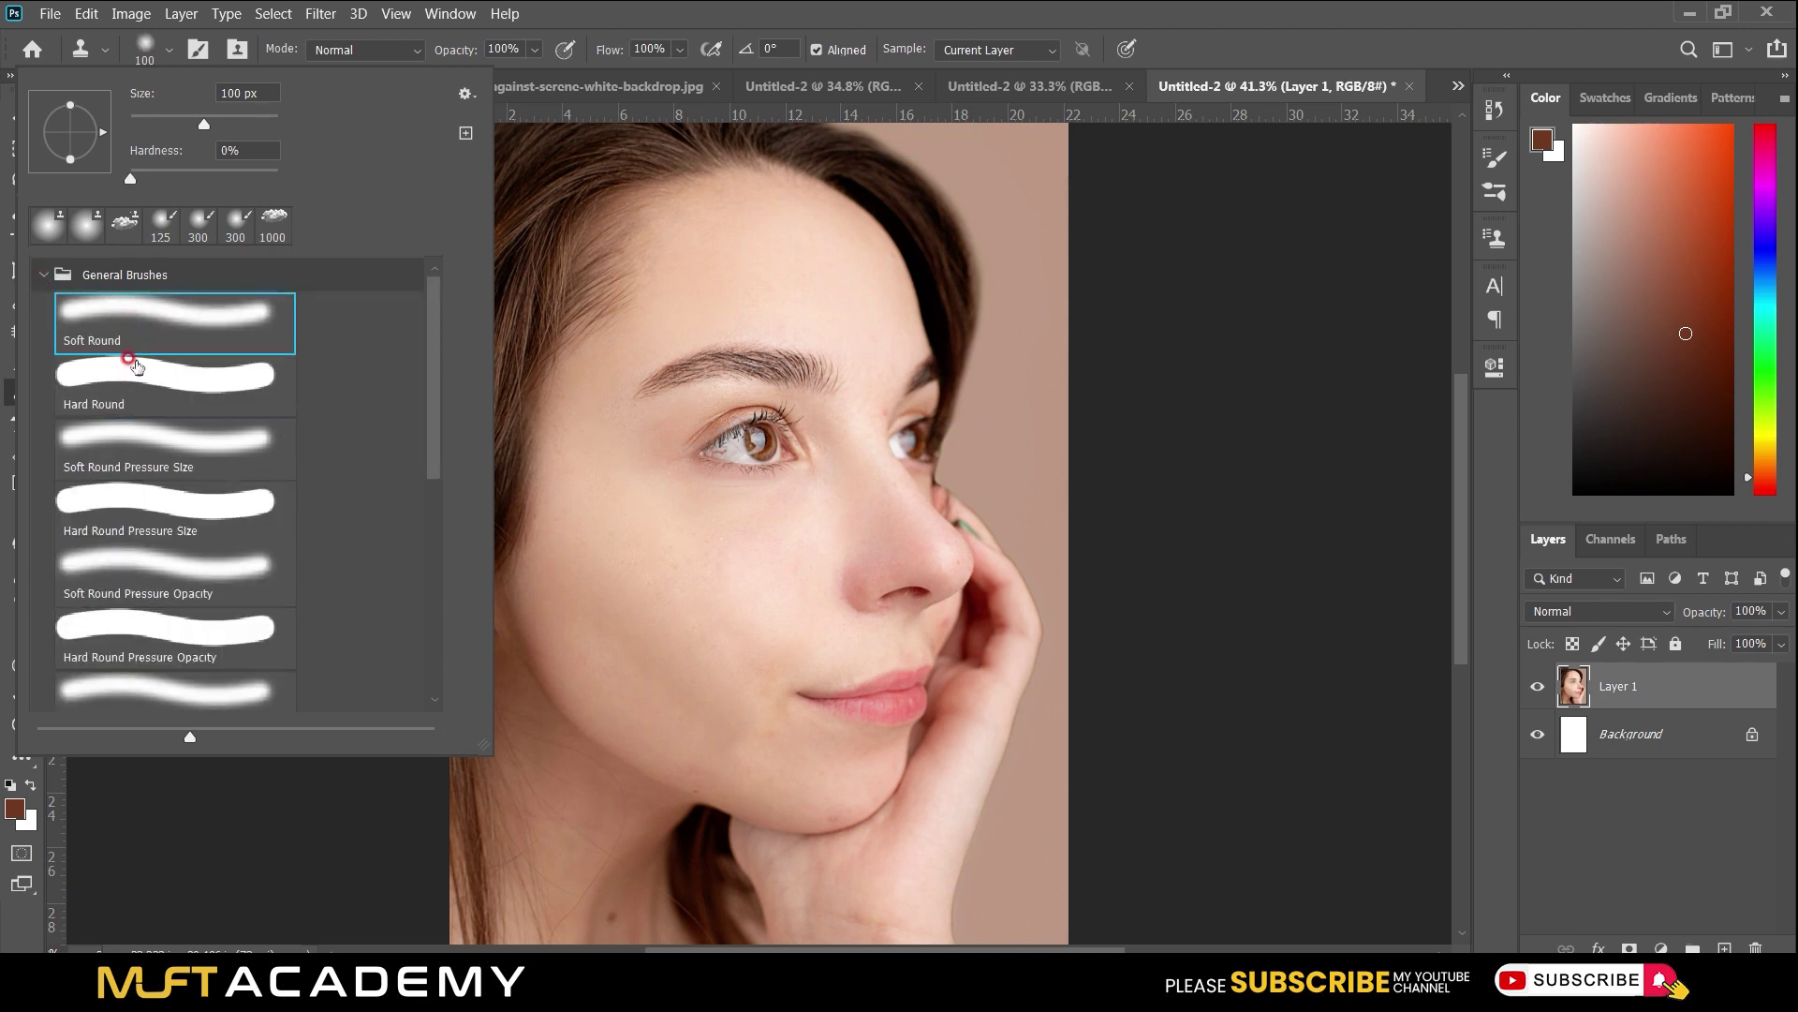
{"action": "left_click", "coordinate": [622, 250]}
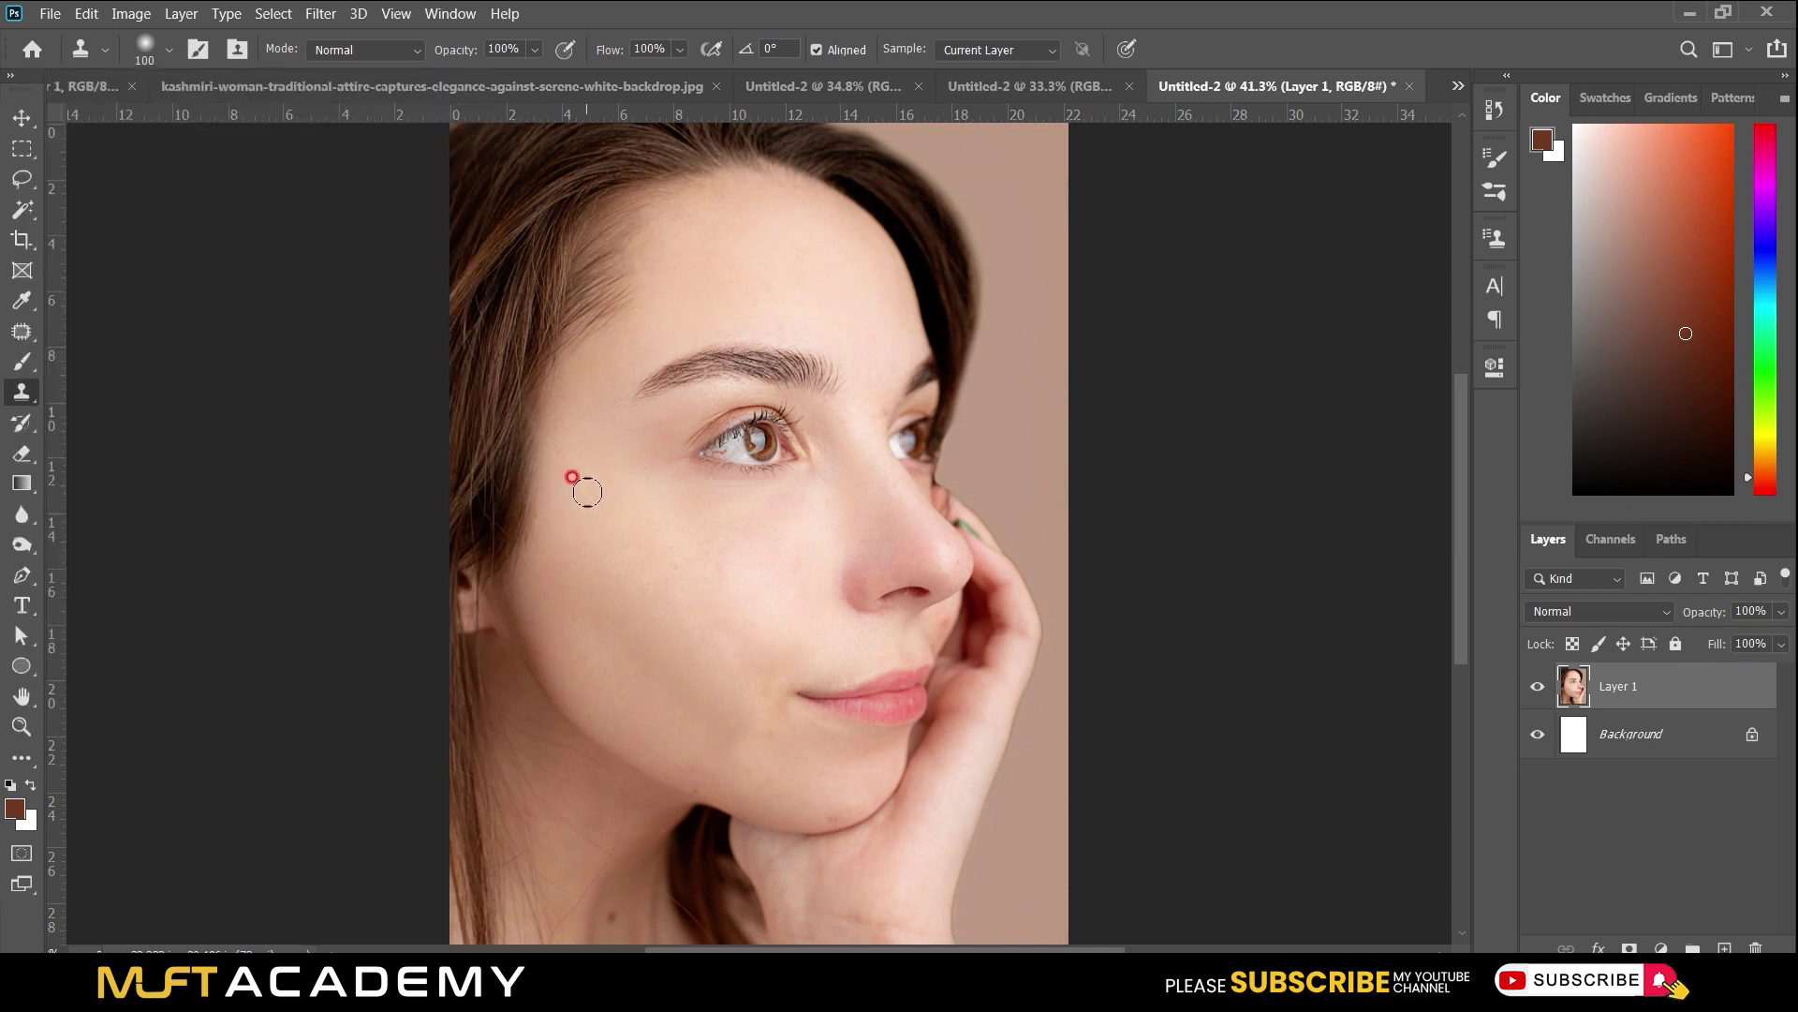
Switch to the Pattern Stamp tool.
{"action": "key", "text": "v"}
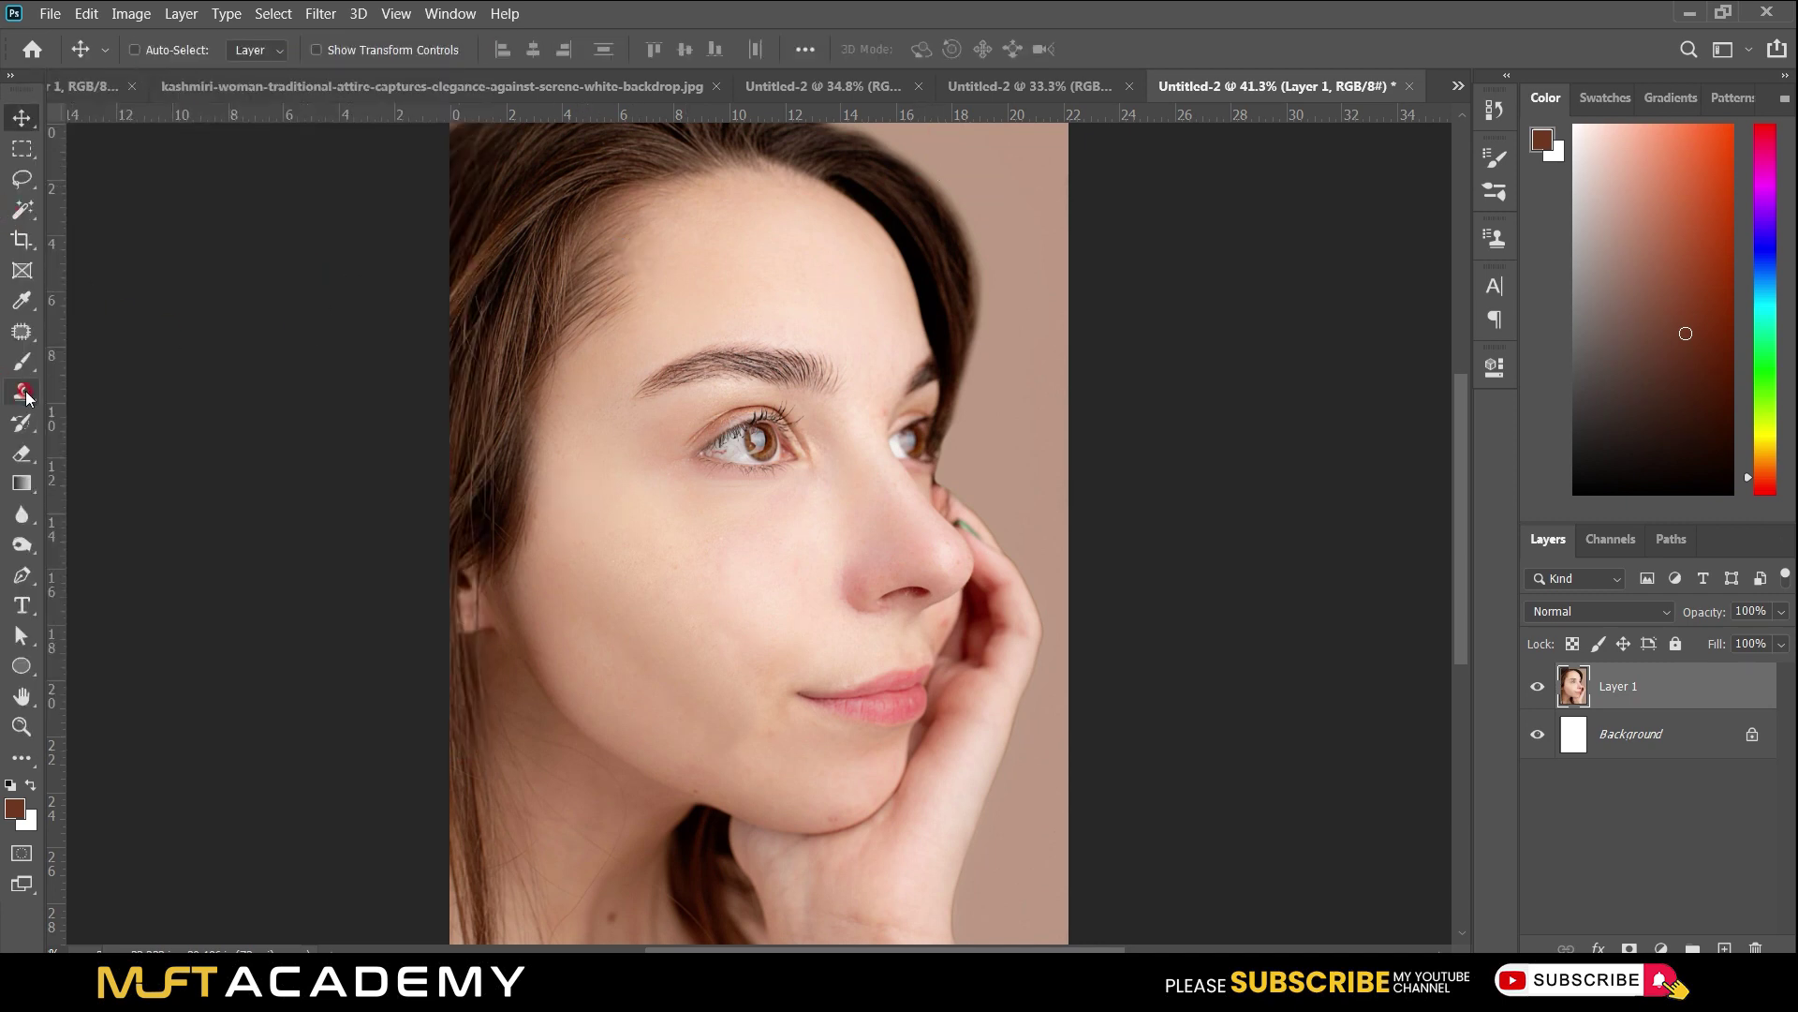
{"action": "left_click", "coordinate": [21, 391]}
{"action": "right_click", "coordinate": [22, 391]}
{"action": "left_click", "coordinate": [112, 409]}
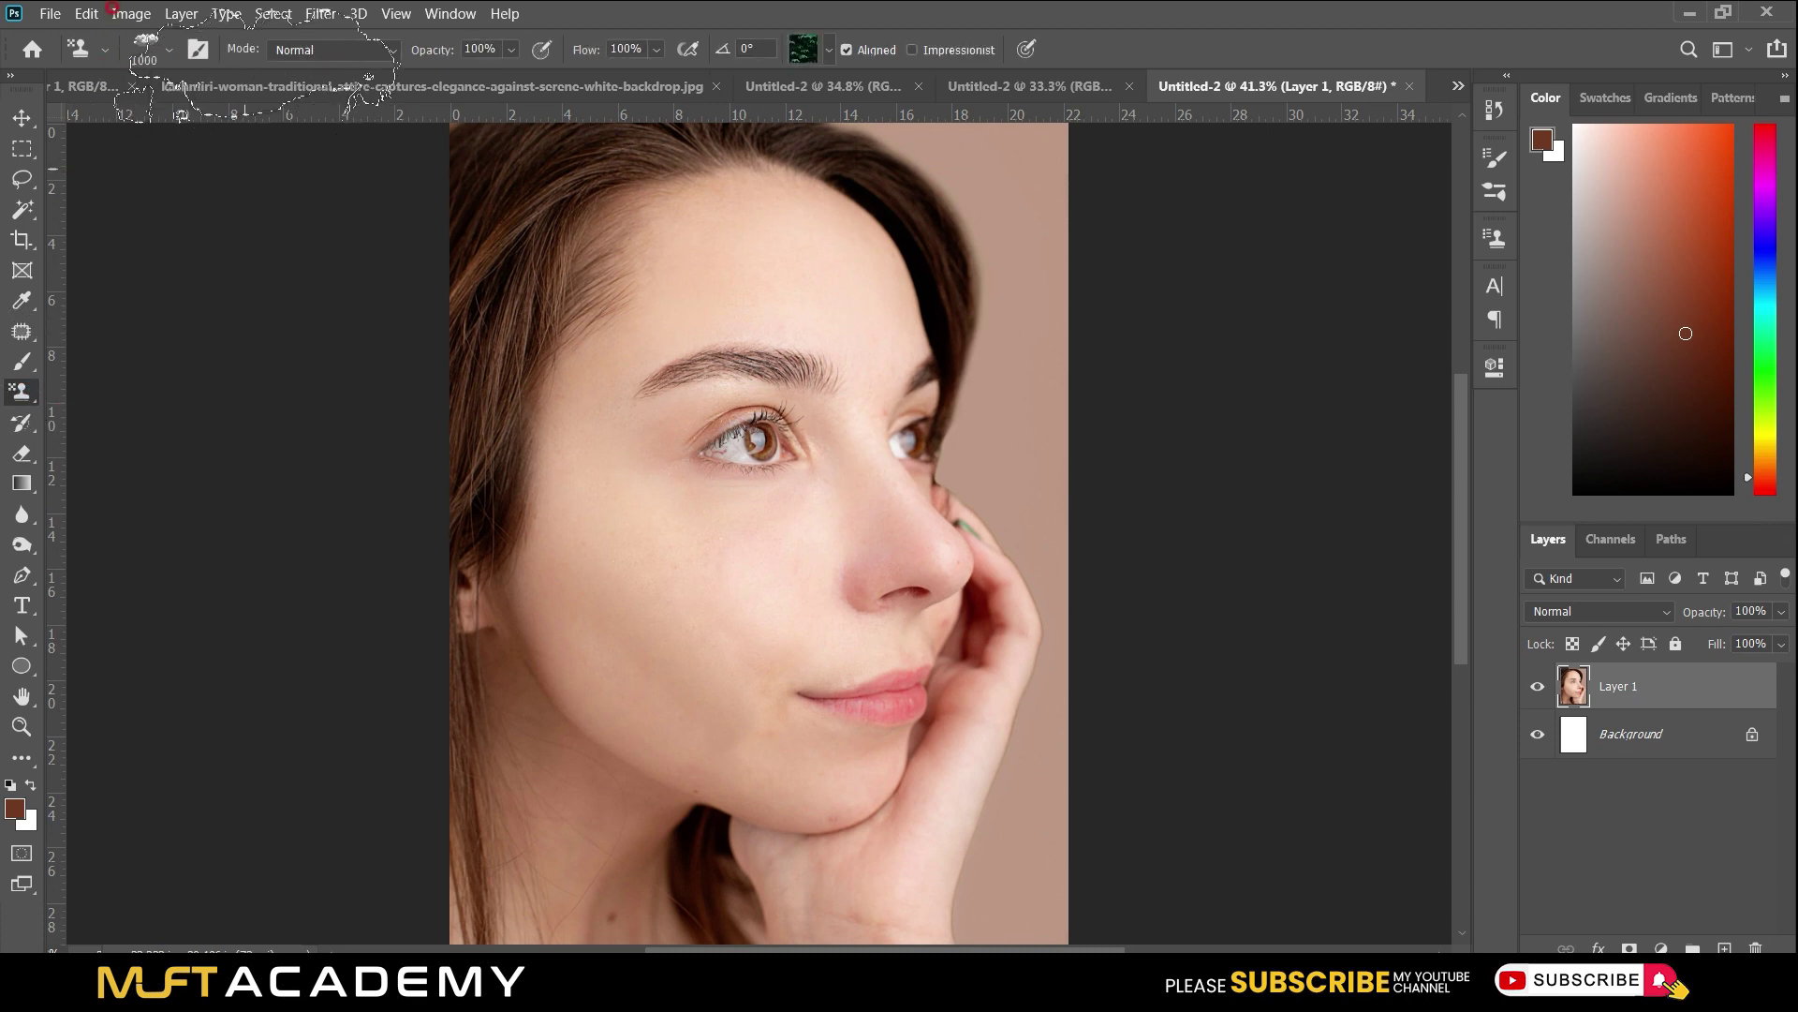
Choose the Soft Round preset as the Pattern Stamp brush.
{"action": "left_click", "coordinate": [169, 49]}
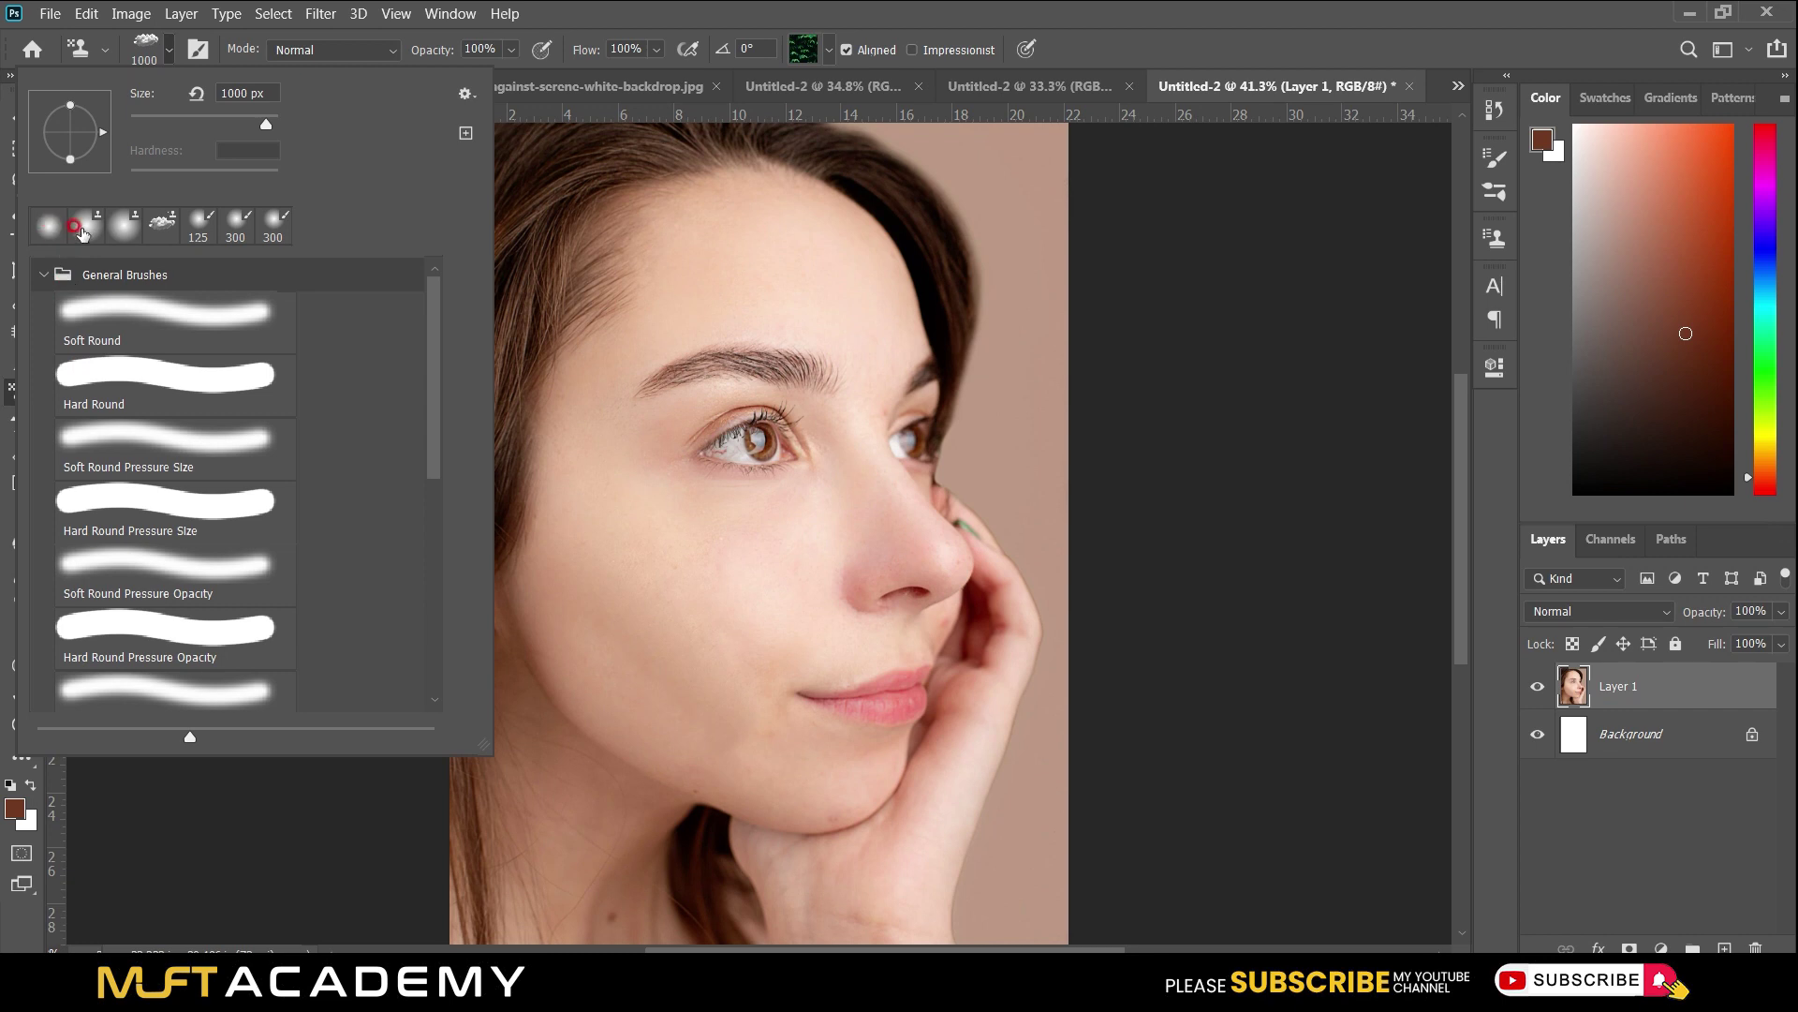
{"action": "left_click", "coordinate": [47, 228]}
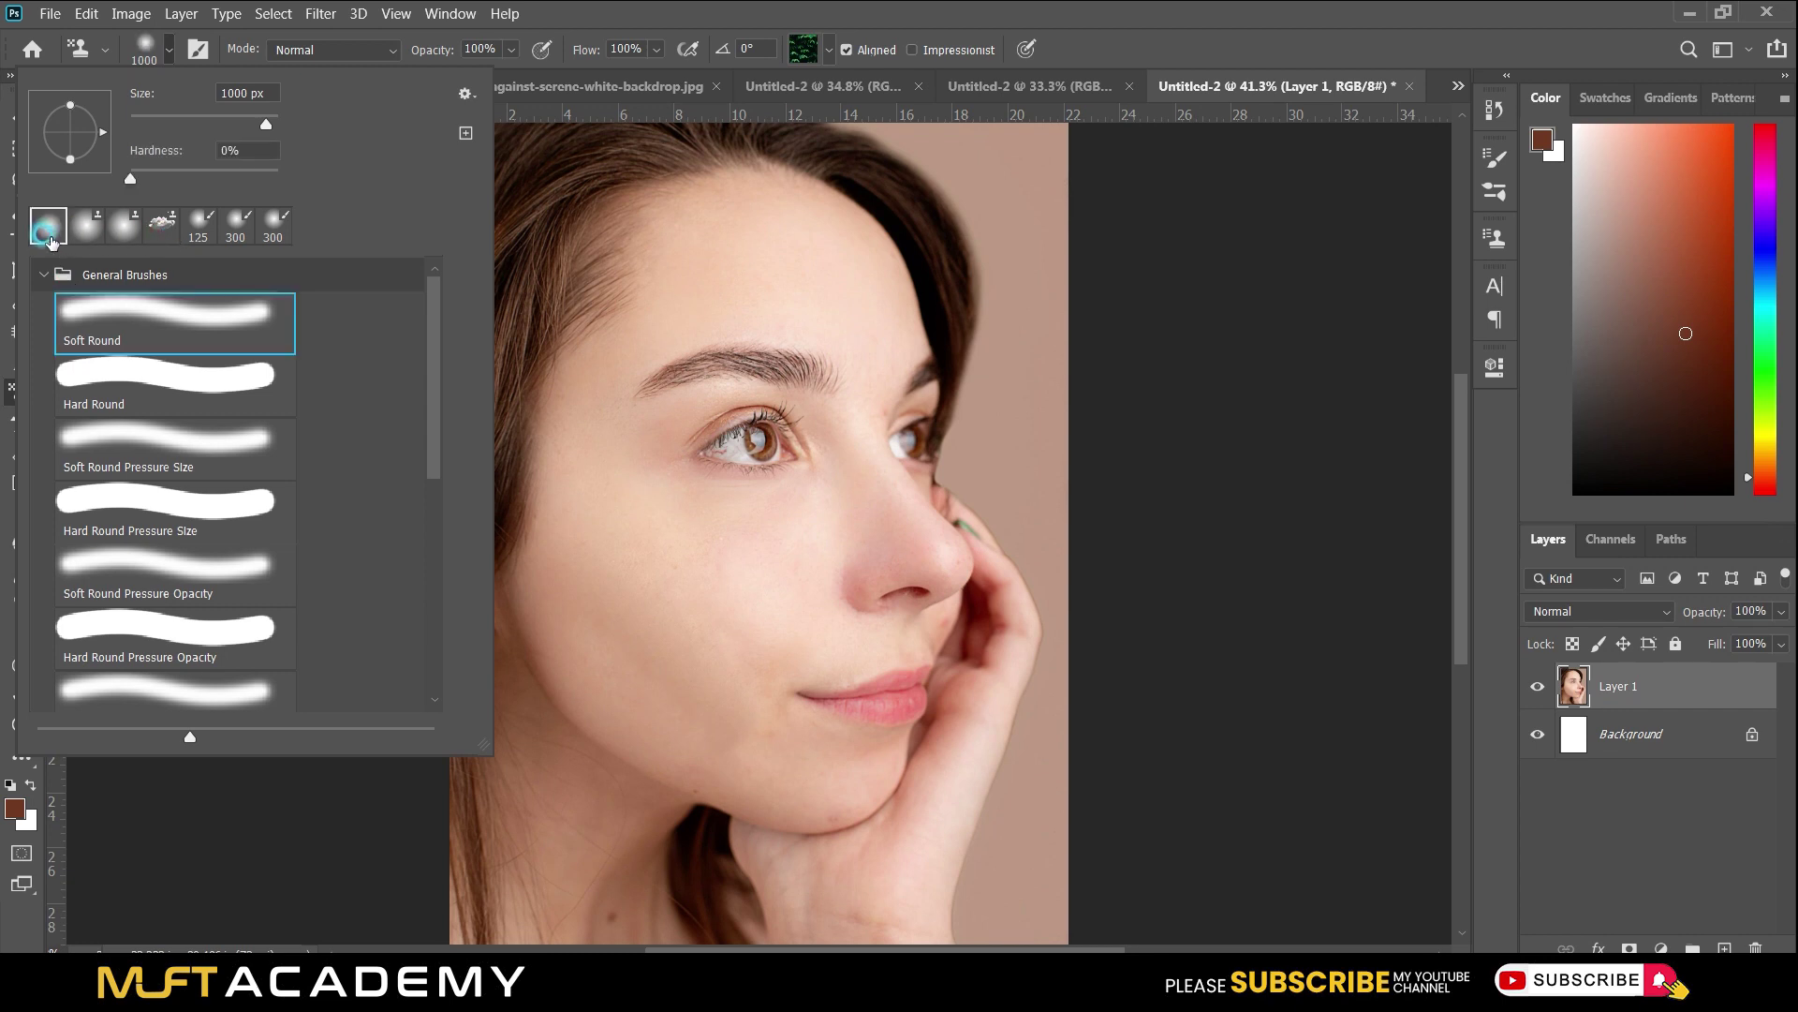
{"action": "left_click", "coordinate": [704, 566]}
{"action": "mouse_move", "coordinate": [705, 567]}
{"action": "left_mouse_down"}
{"action": "mouse_move", "coordinate": [709, 599]}
{"action": "mouse_move", "coordinate": [691, 566]}
{"action": "left_mouse_up"}
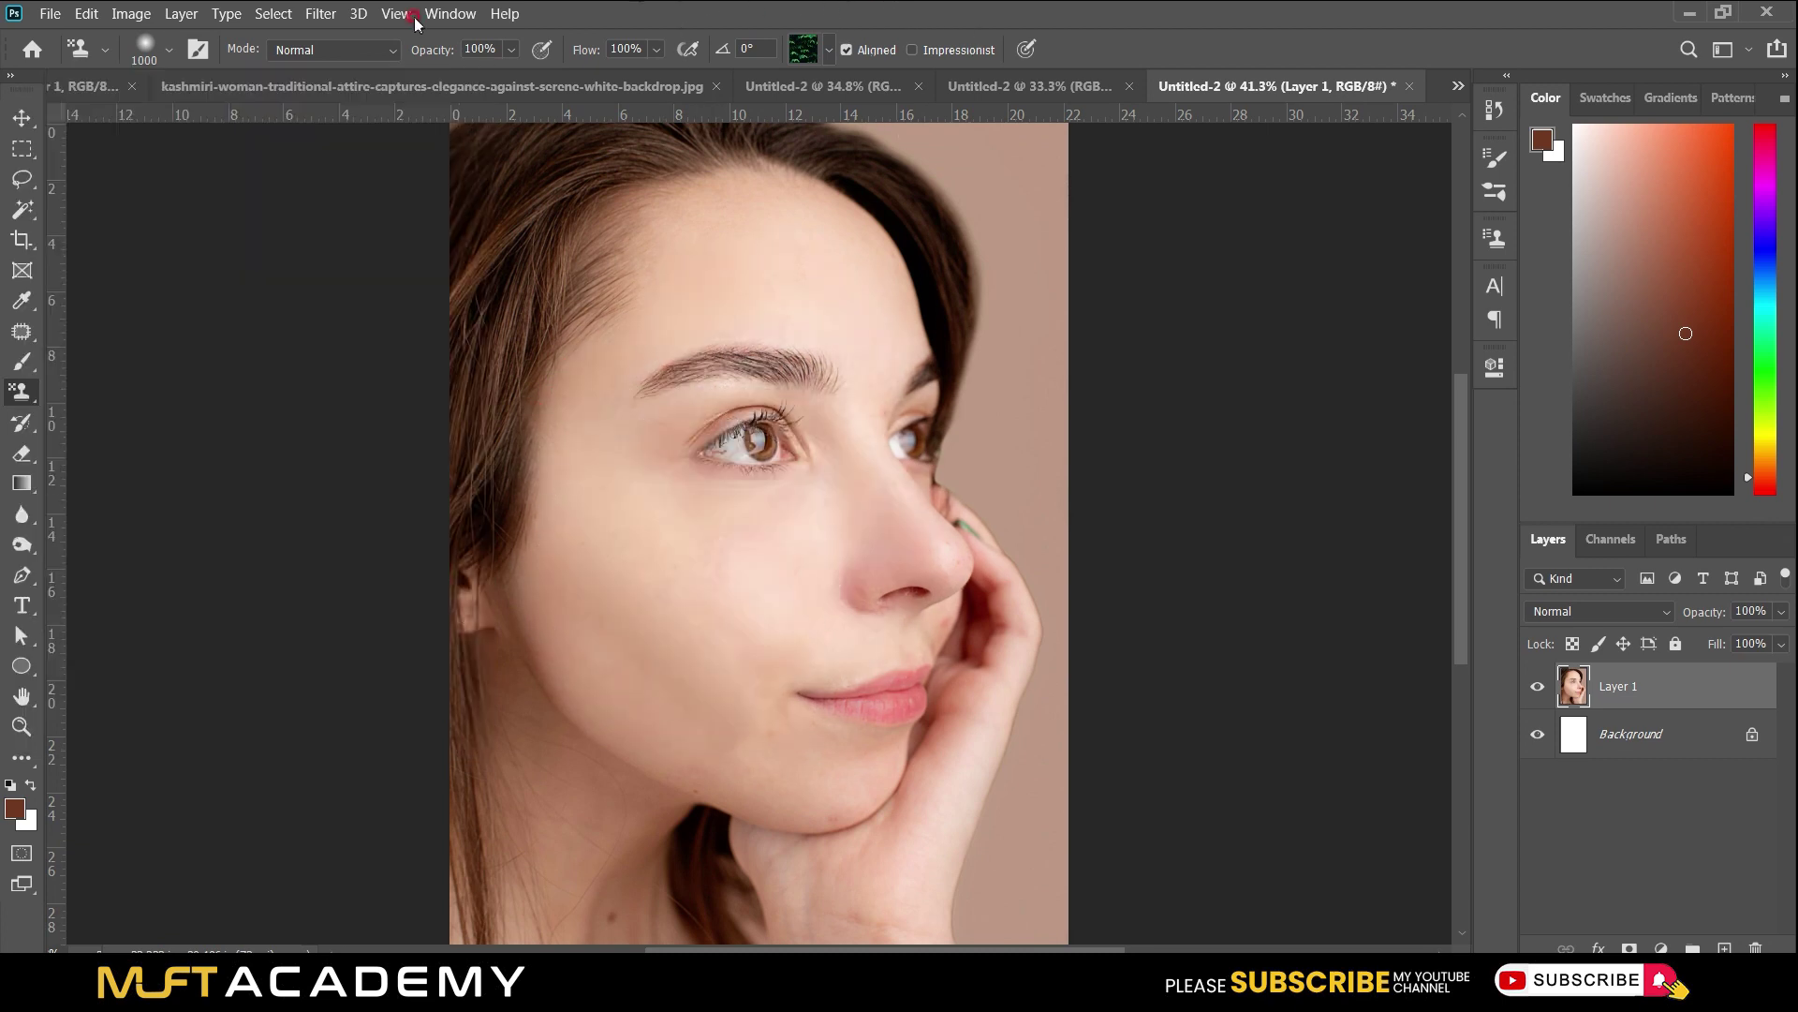
Expand the Trees, Grass and Water groups in the pattern picker to view their patterns.
{"action": "left_click", "coordinate": [830, 51]}
{"action": "left_click", "coordinate": [681, 97]}
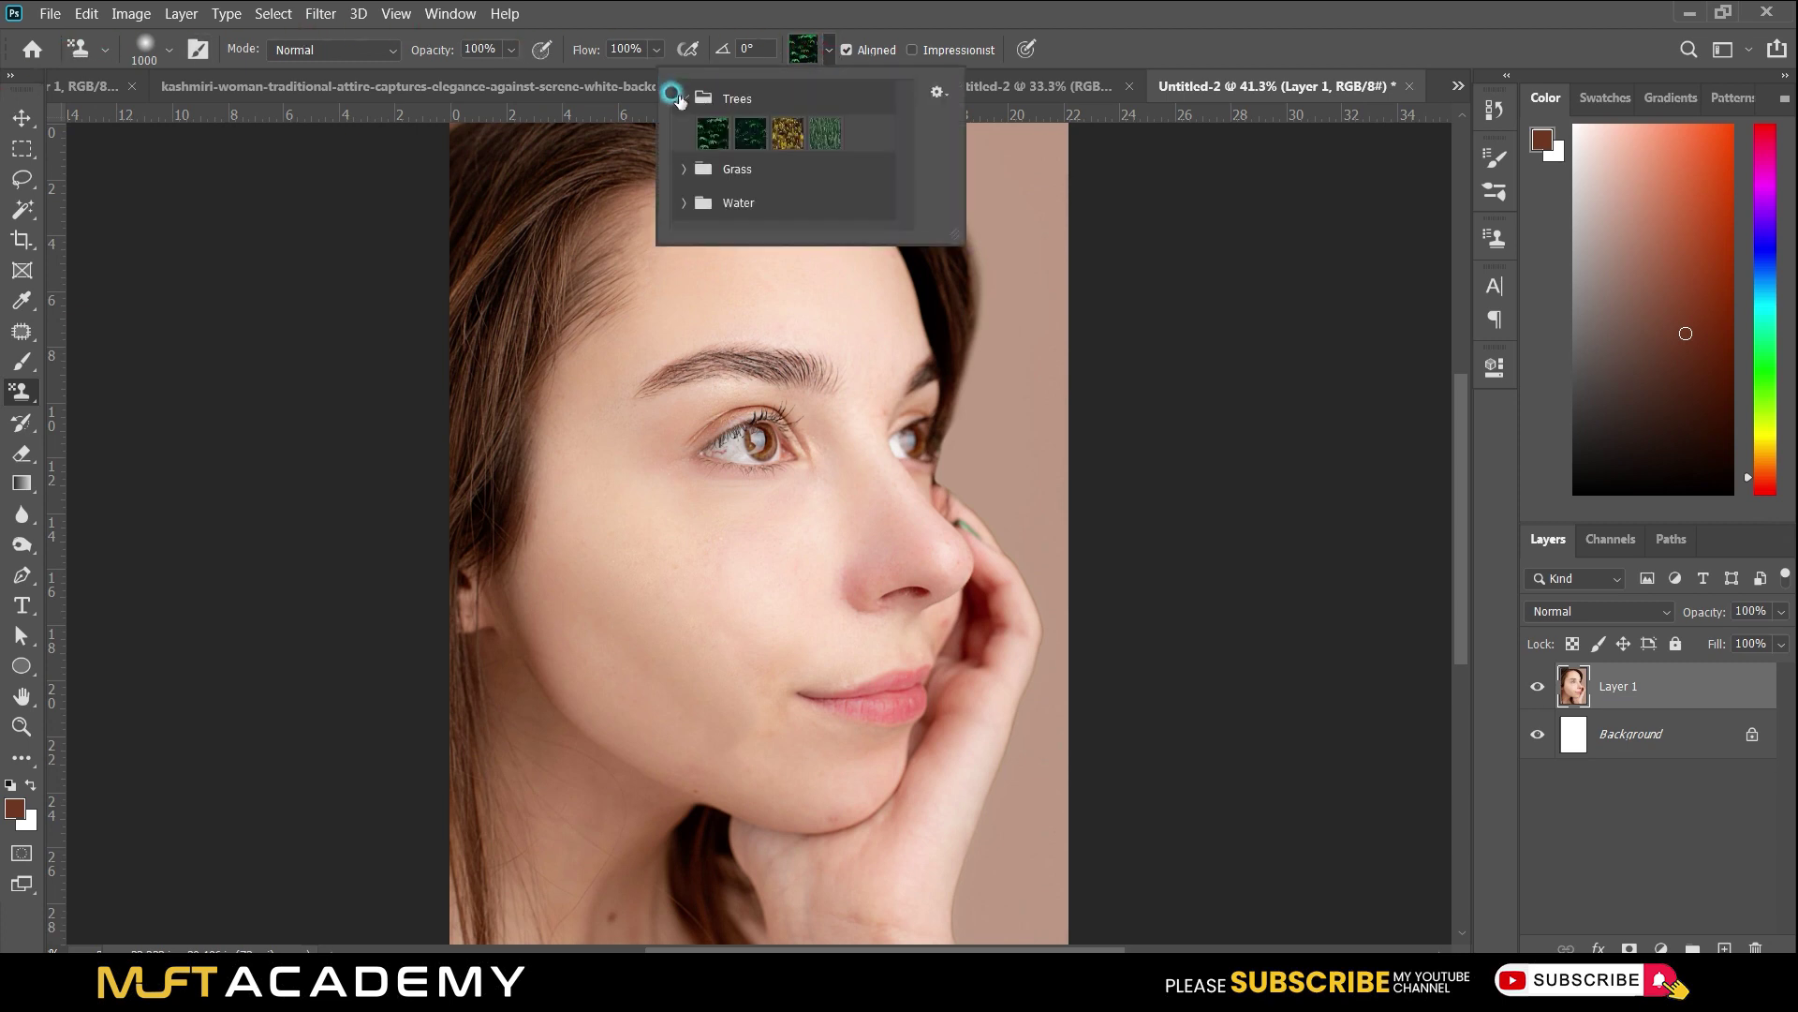
{"action": "left_click", "coordinate": [678, 168]}
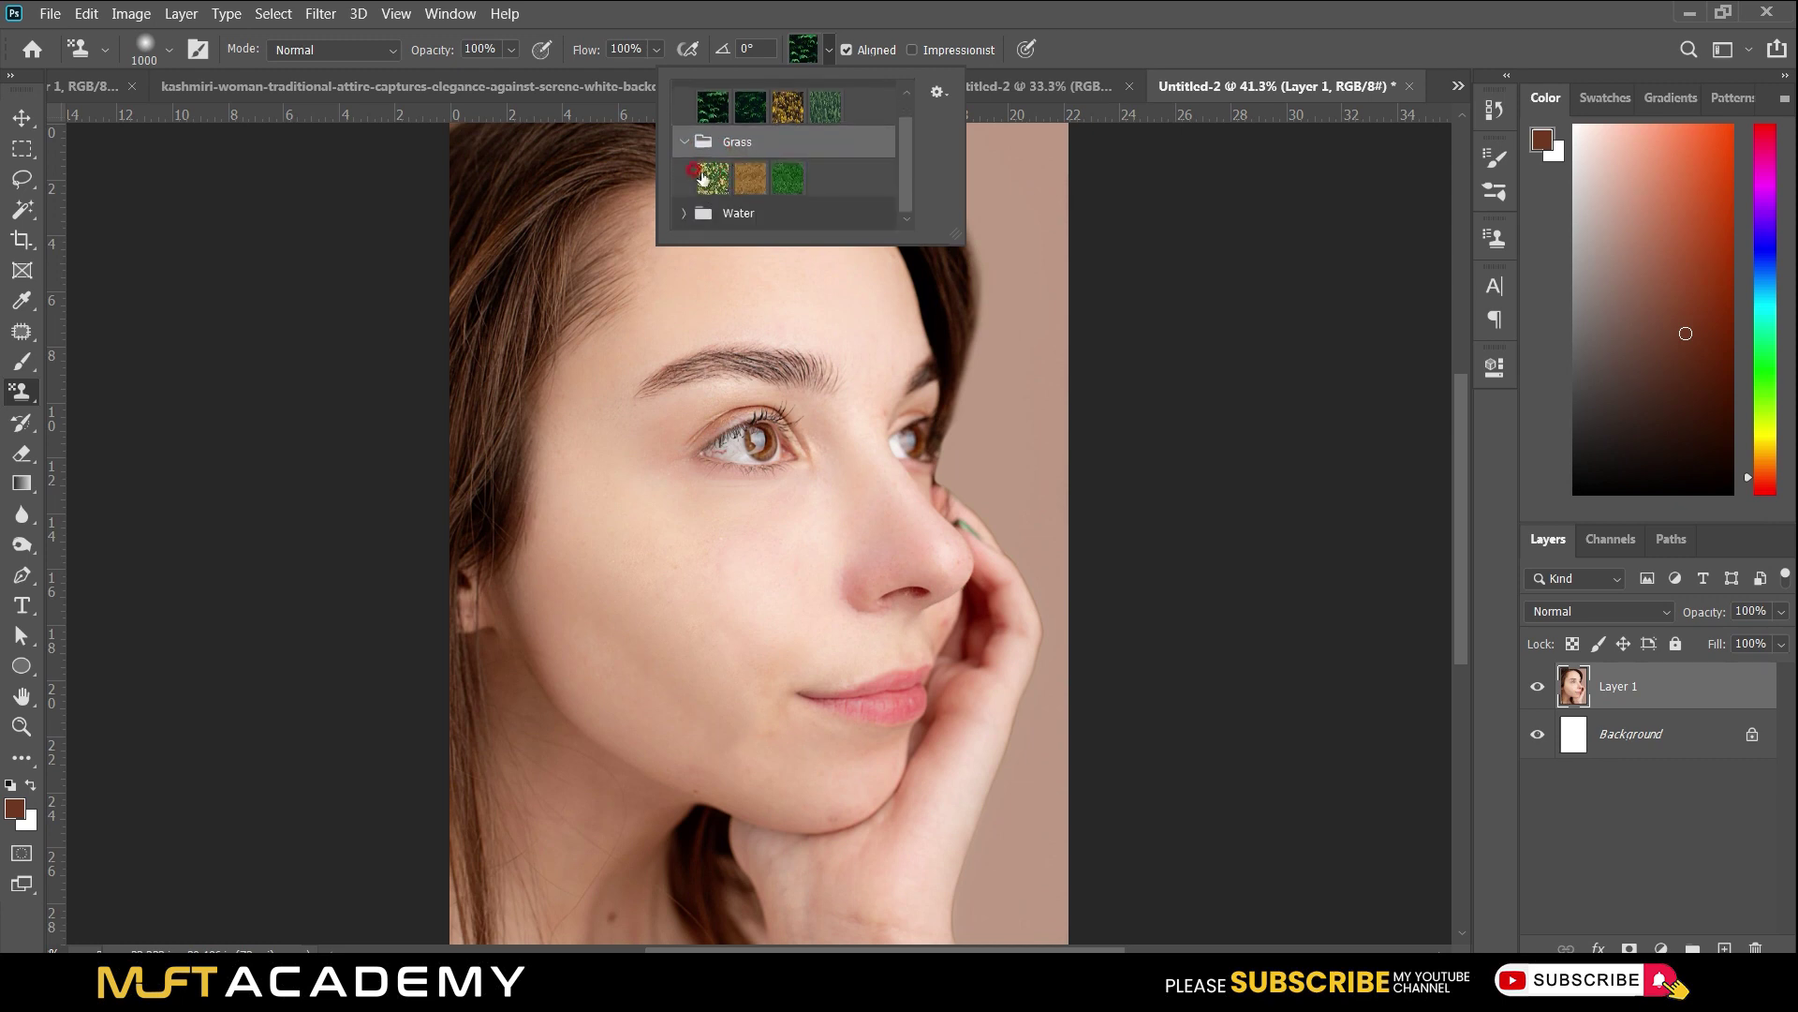
{"action": "left_click", "coordinate": [734, 210]}
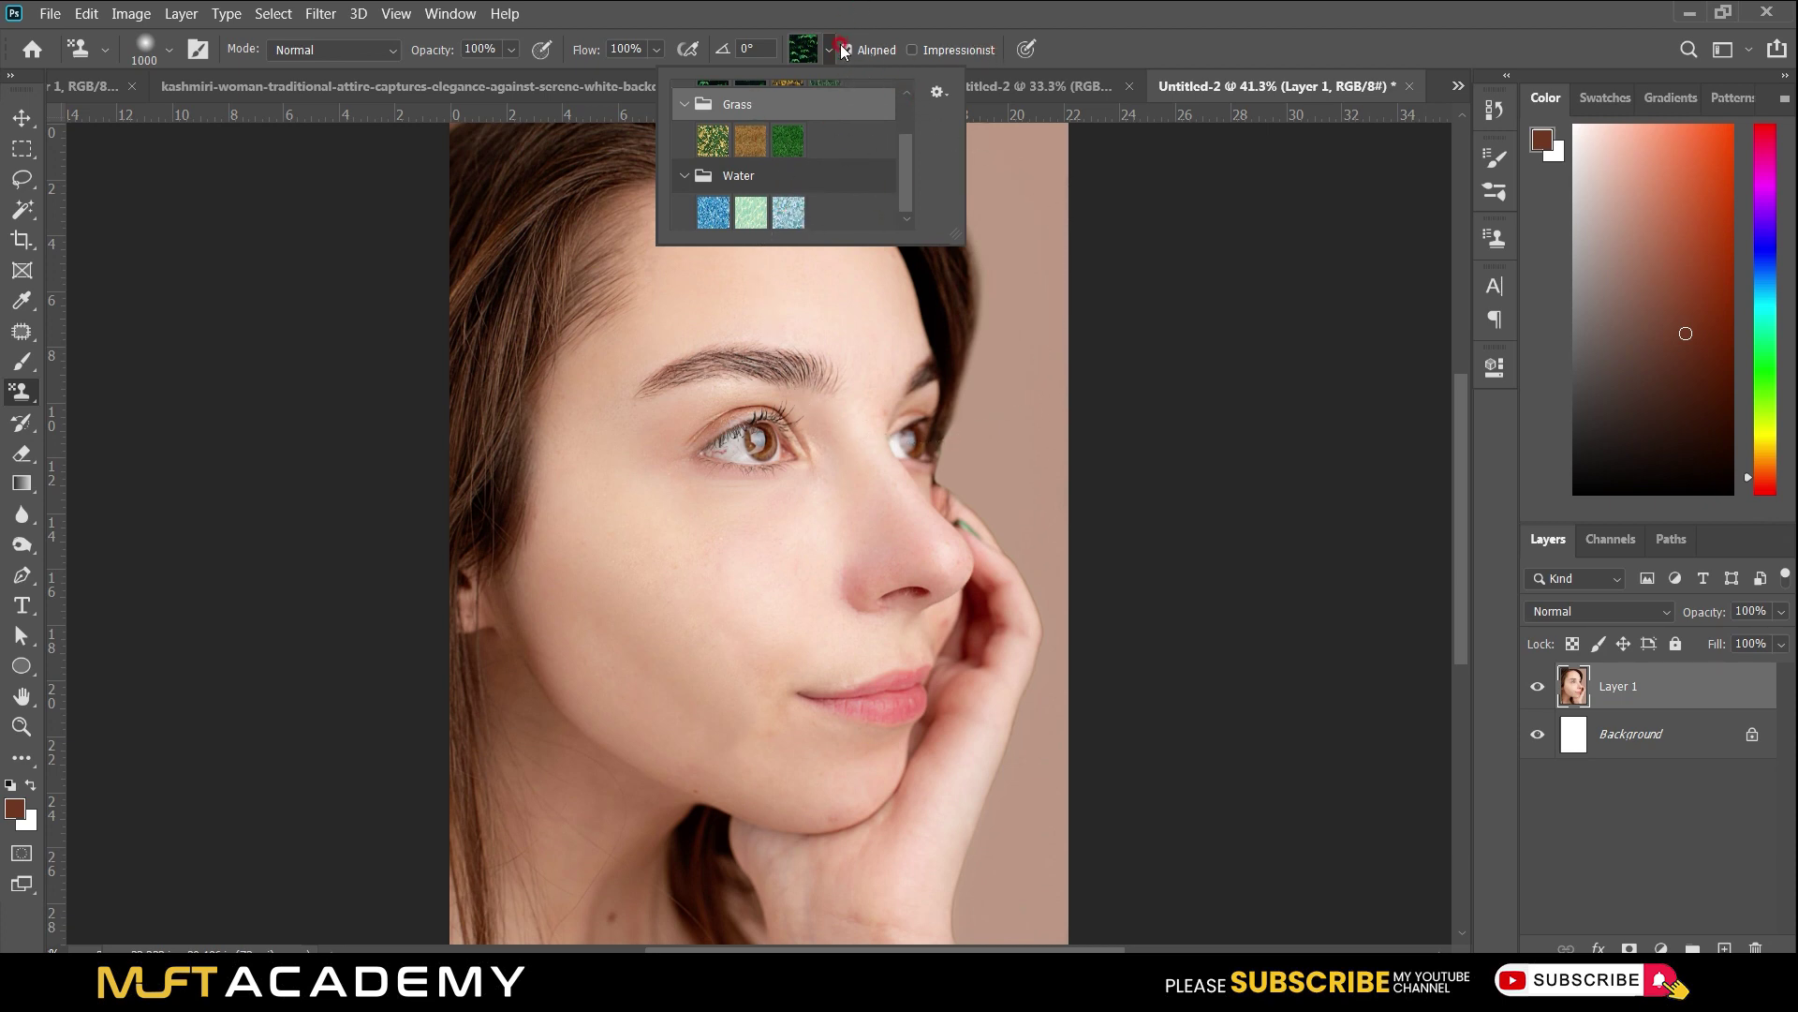
{"action": "left_click", "coordinate": [812, 47]}
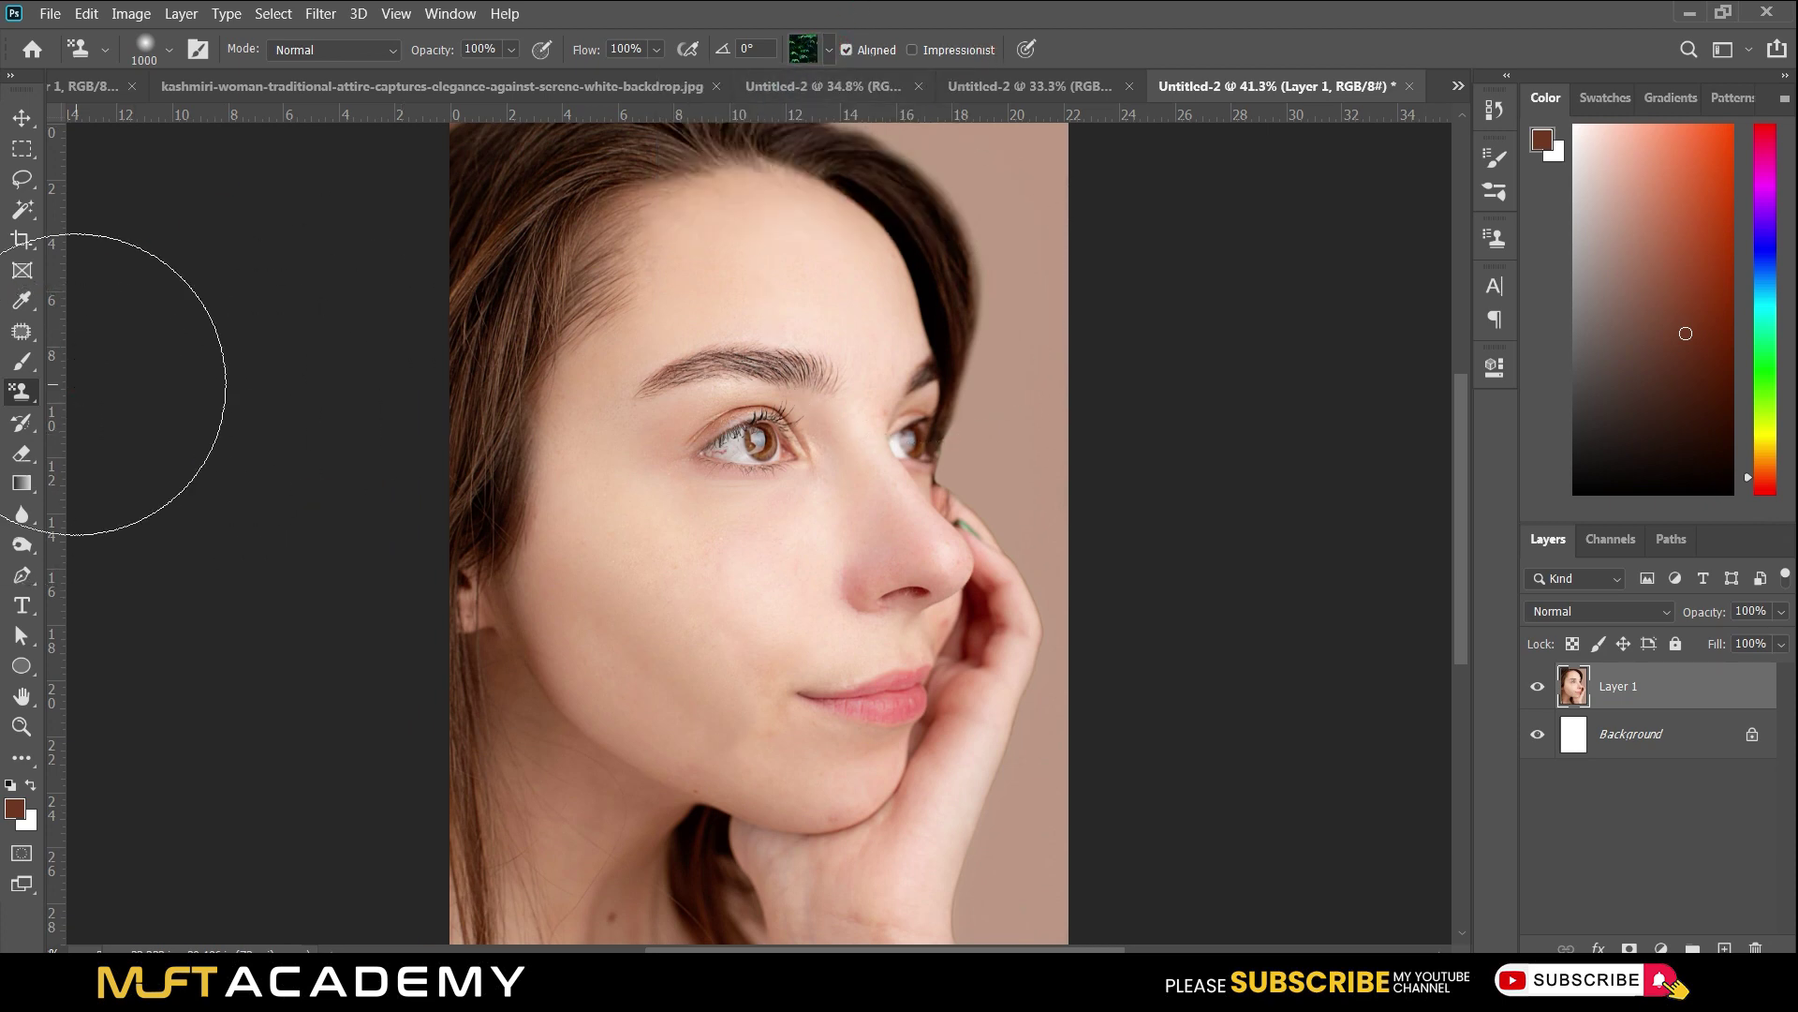
Paint the green leaf pattern over the whole blank landscape canvas in Untitled-2, and refill the canvas with the white background color.
{"action": "key", "text": "v"}
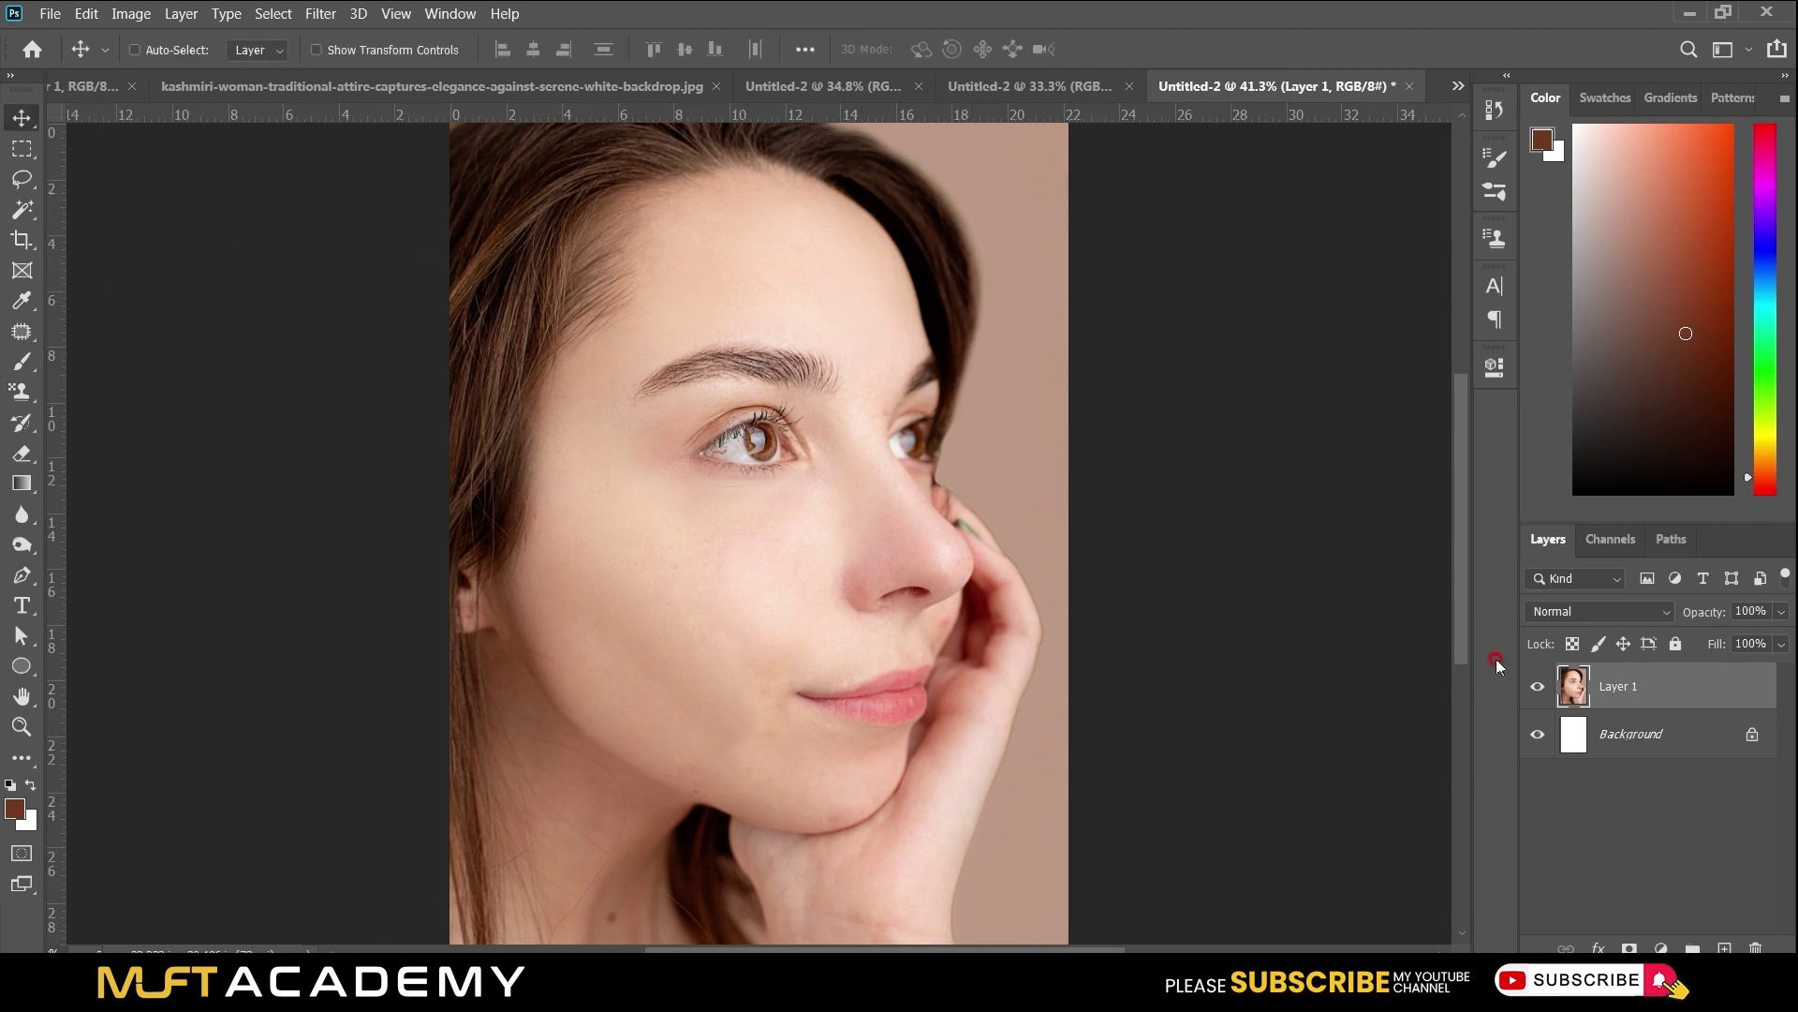
{"action": "left_click_drag", "start_coordinate": [890, 234], "coordinate": [722, 626]}
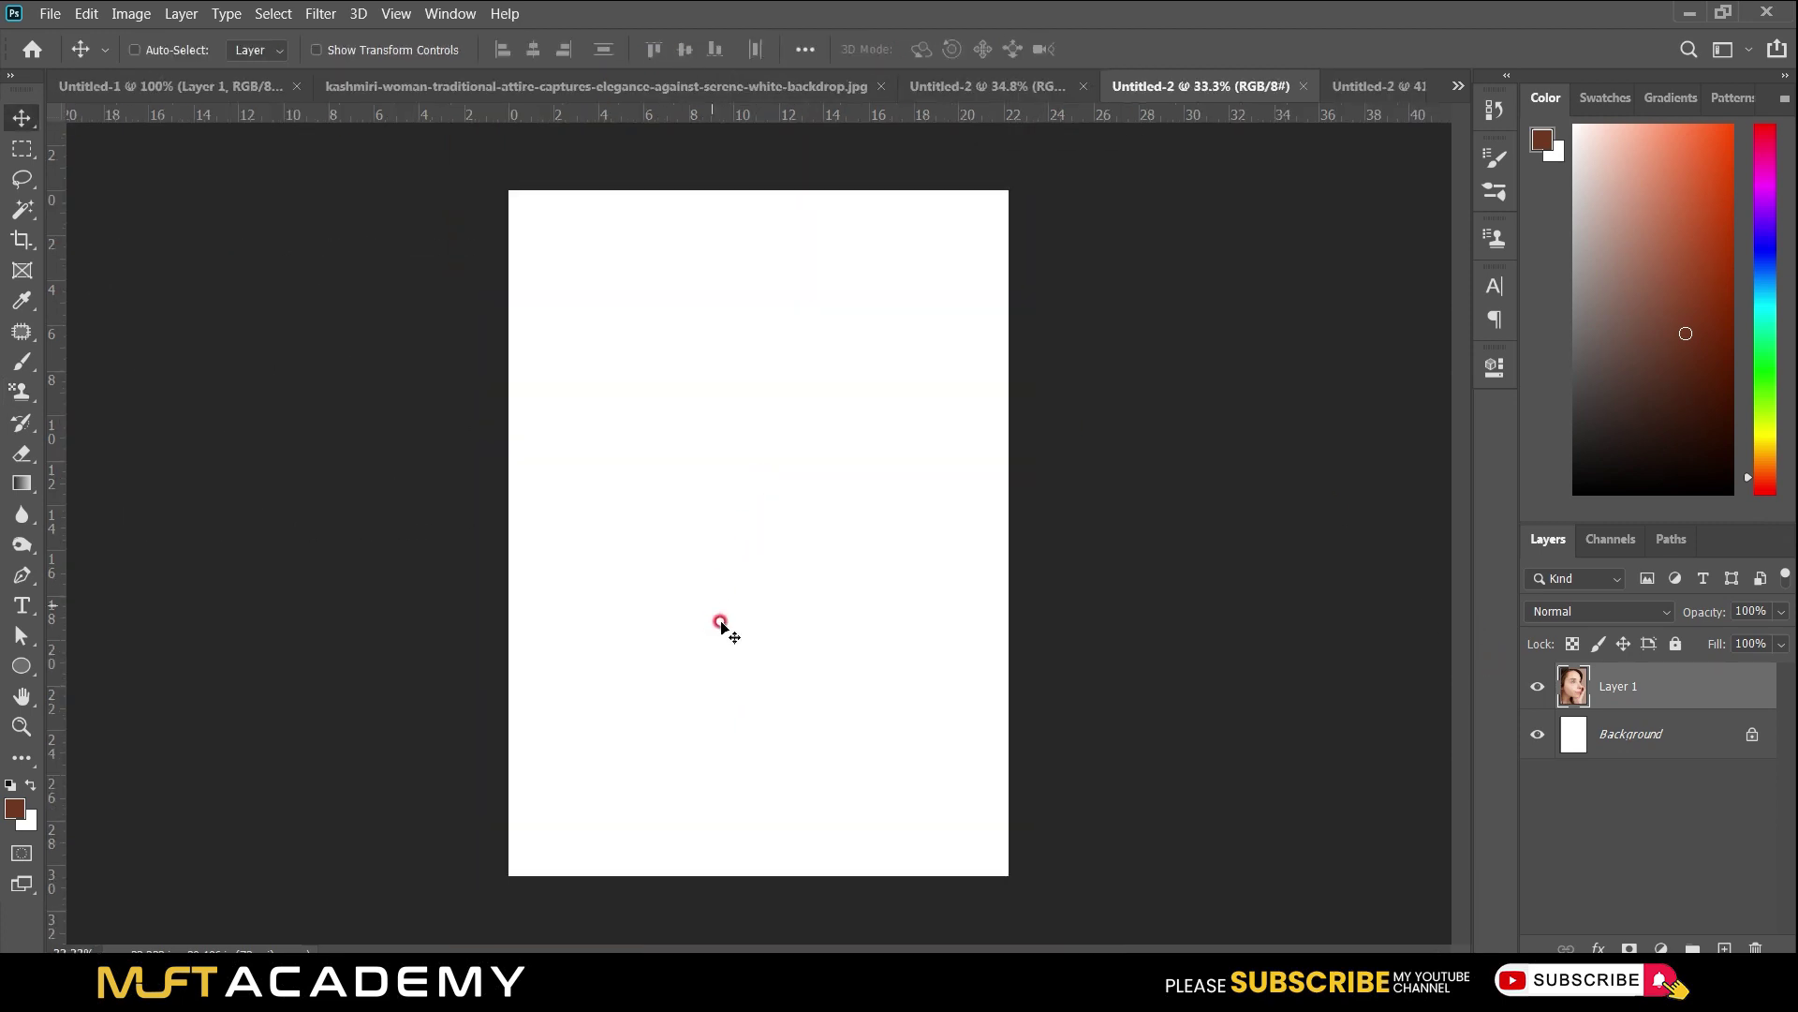
{"action": "left_click_drag", "start_coordinate": [705, 187], "coordinate": [727, 496]}
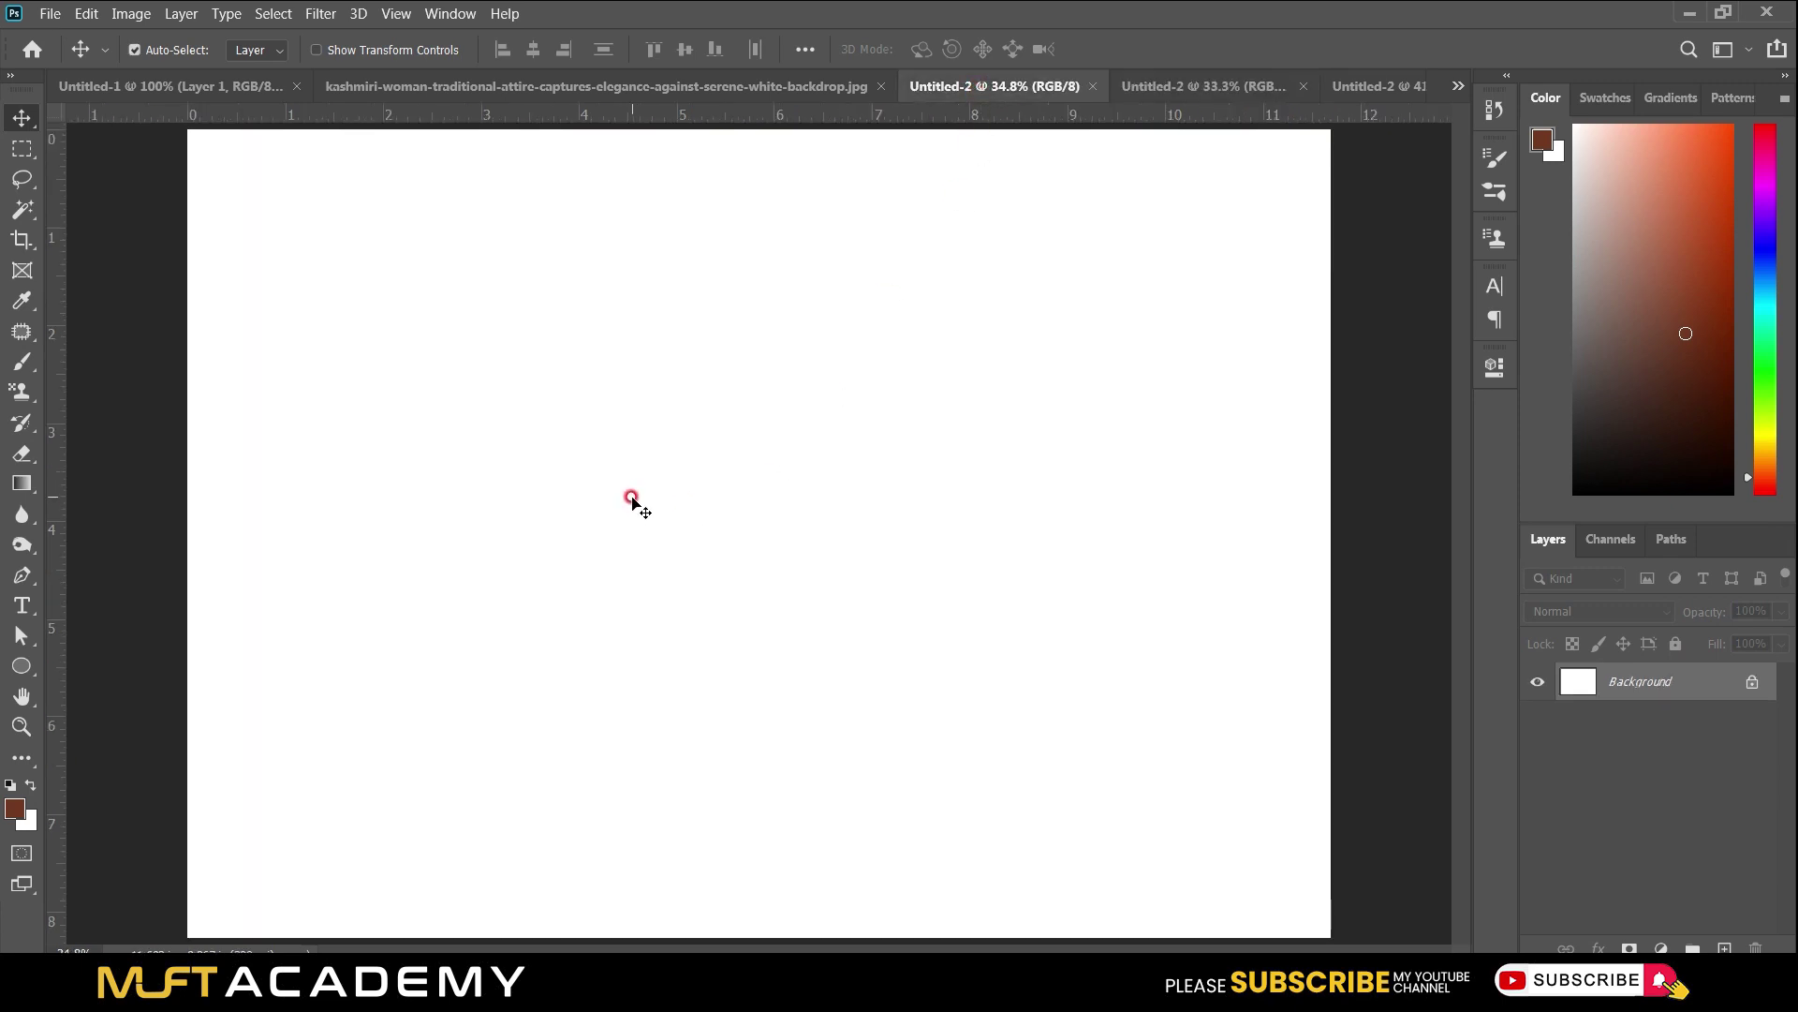
{"action": "left_click", "coordinate": [19, 391]}
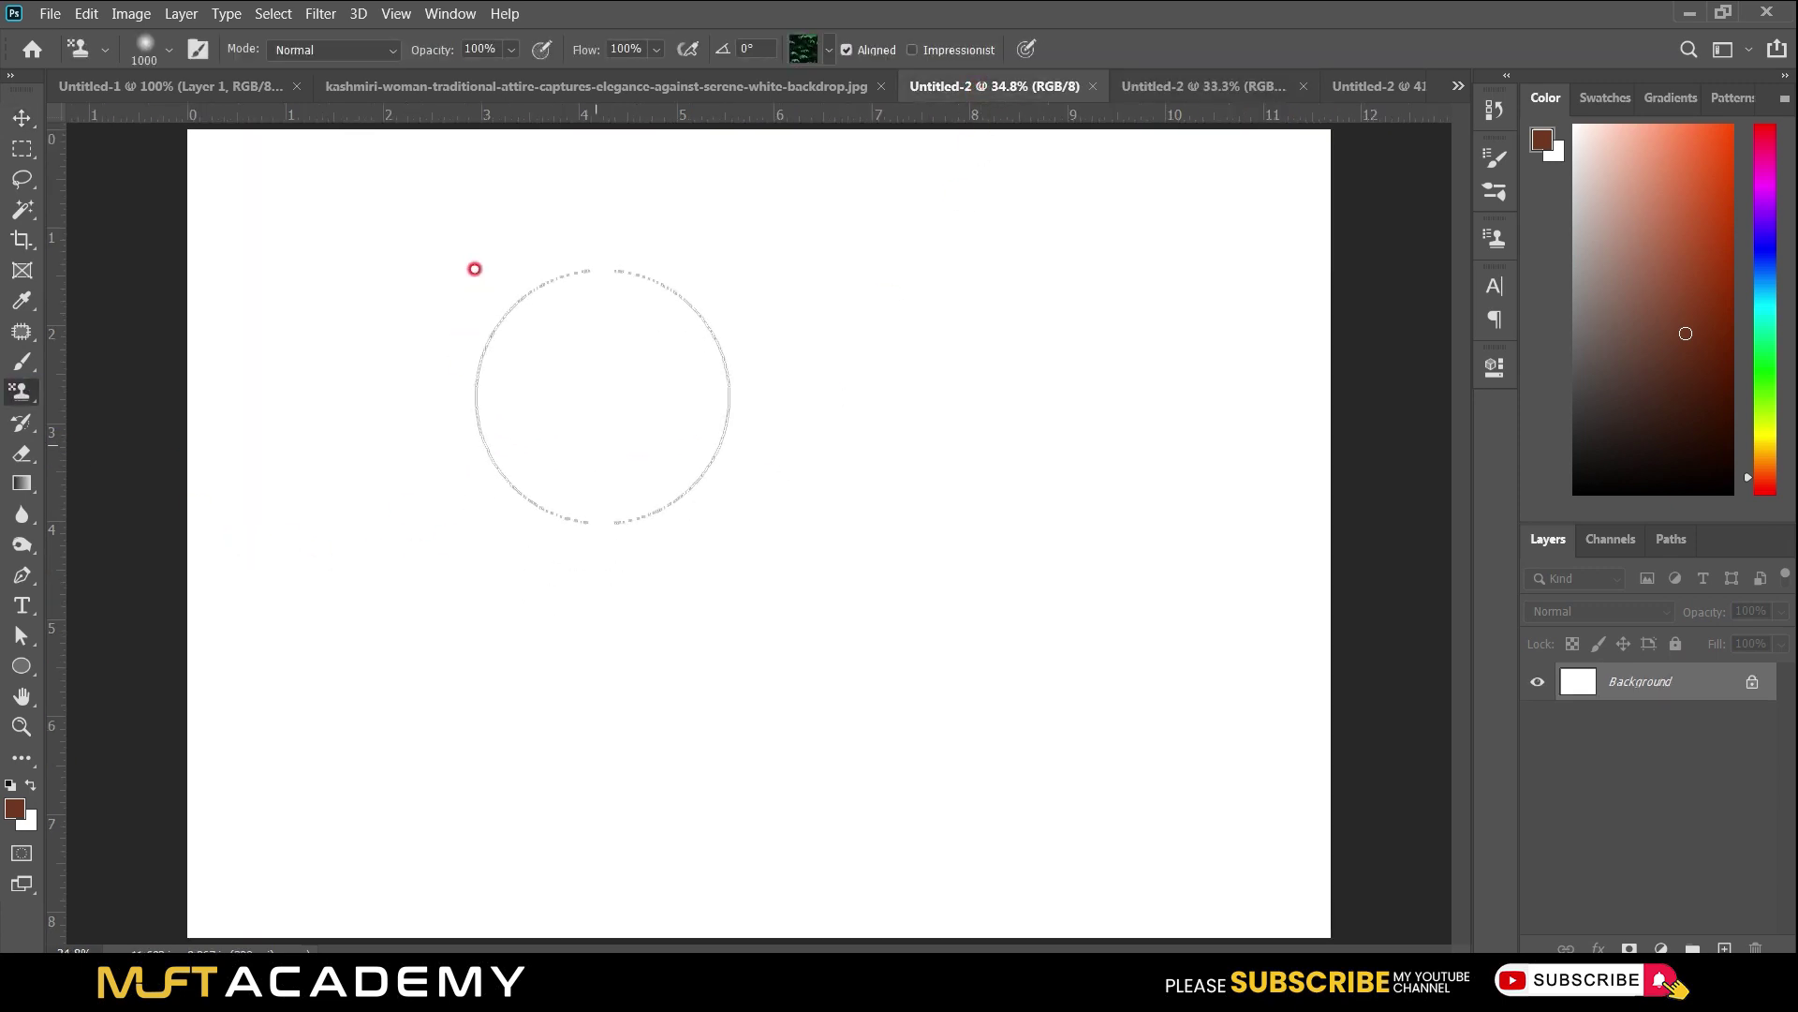
{"action": "mouse_move", "coordinate": [415, 500]}
{"action": "left_mouse_down"}
{"action": "mouse_move", "coordinate": [440, 524]}
{"action": "mouse_move", "coordinate": [602, 437]}
{"action": "mouse_move", "coordinate": [814, 403]}
{"action": "mouse_move", "coordinate": [611, 340]}
{"action": "mouse_move", "coordinate": [693, 236]}
{"action": "mouse_move", "coordinate": [281, 234]}
{"action": "mouse_move", "coordinate": [136, 661]}
{"action": "mouse_move", "coordinate": [396, 720]}
{"action": "mouse_move", "coordinate": [512, 841]}
{"action": "mouse_move", "coordinate": [417, 839]}
{"action": "mouse_move", "coordinate": [742, 877]}
{"action": "mouse_move", "coordinate": [1163, 857]}
{"action": "mouse_move", "coordinate": [1379, 800]}
{"action": "mouse_move", "coordinate": [956, 943]}
{"action": "mouse_move", "coordinate": [750, 621]}
{"action": "mouse_move", "coordinate": [1240, 574]}
{"action": "mouse_move", "coordinate": [1284, 441]}
{"action": "mouse_move", "coordinate": [669, 336]}
{"action": "mouse_move", "coordinate": [1171, 206]}
{"action": "mouse_move", "coordinate": [712, 178]}
{"action": "left_mouse_up"}
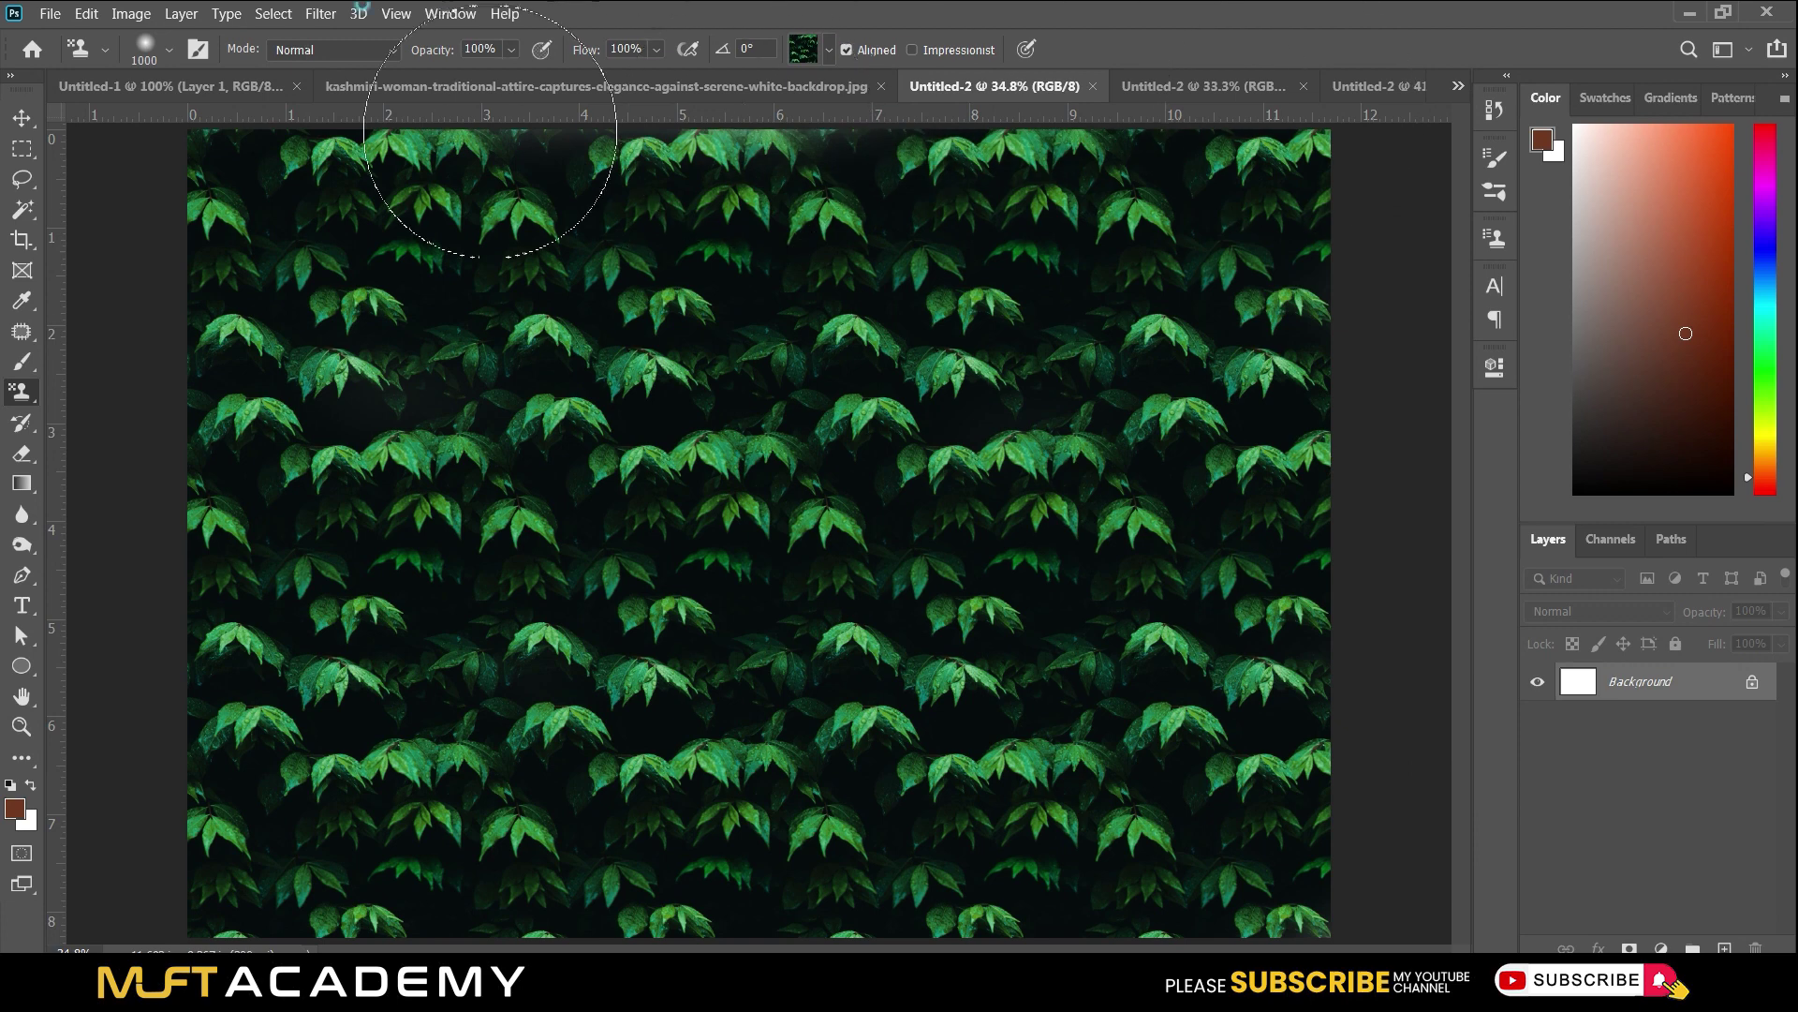
{"action": "left_click_drag", "start_coordinate": [702, 622], "coordinate": [1245, 632]}
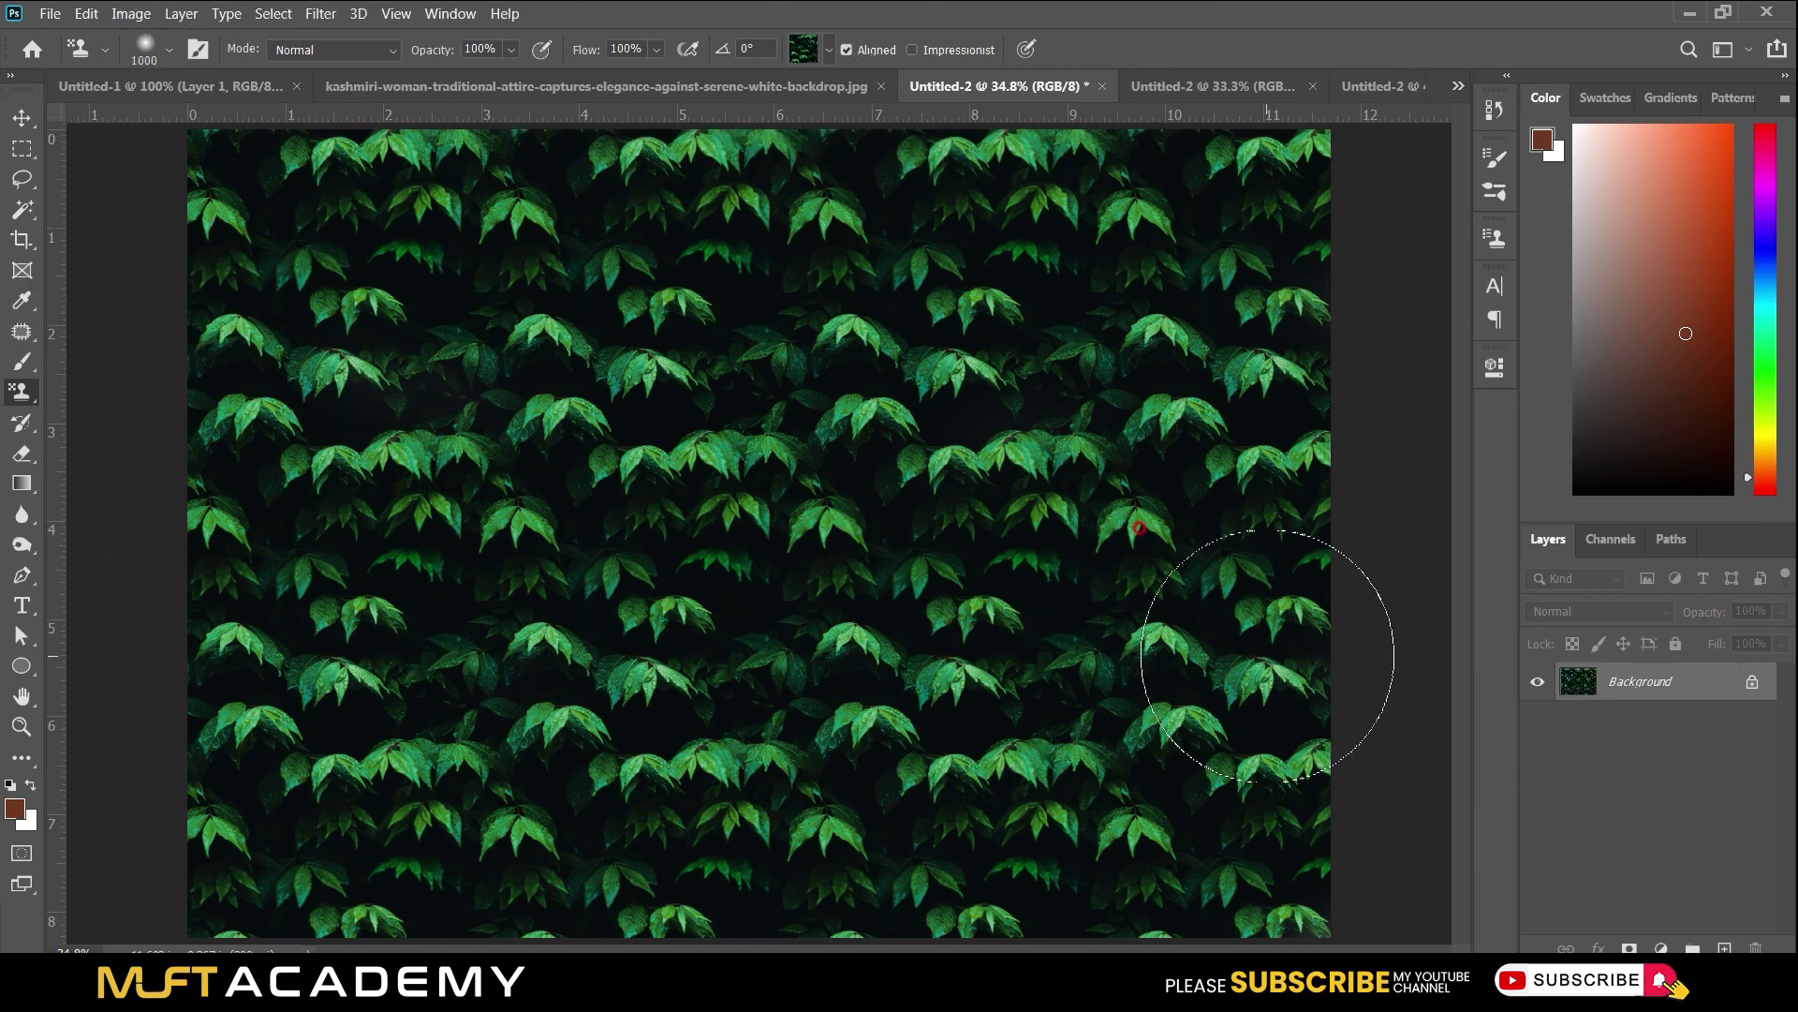
{"action": "key", "text": "v"}
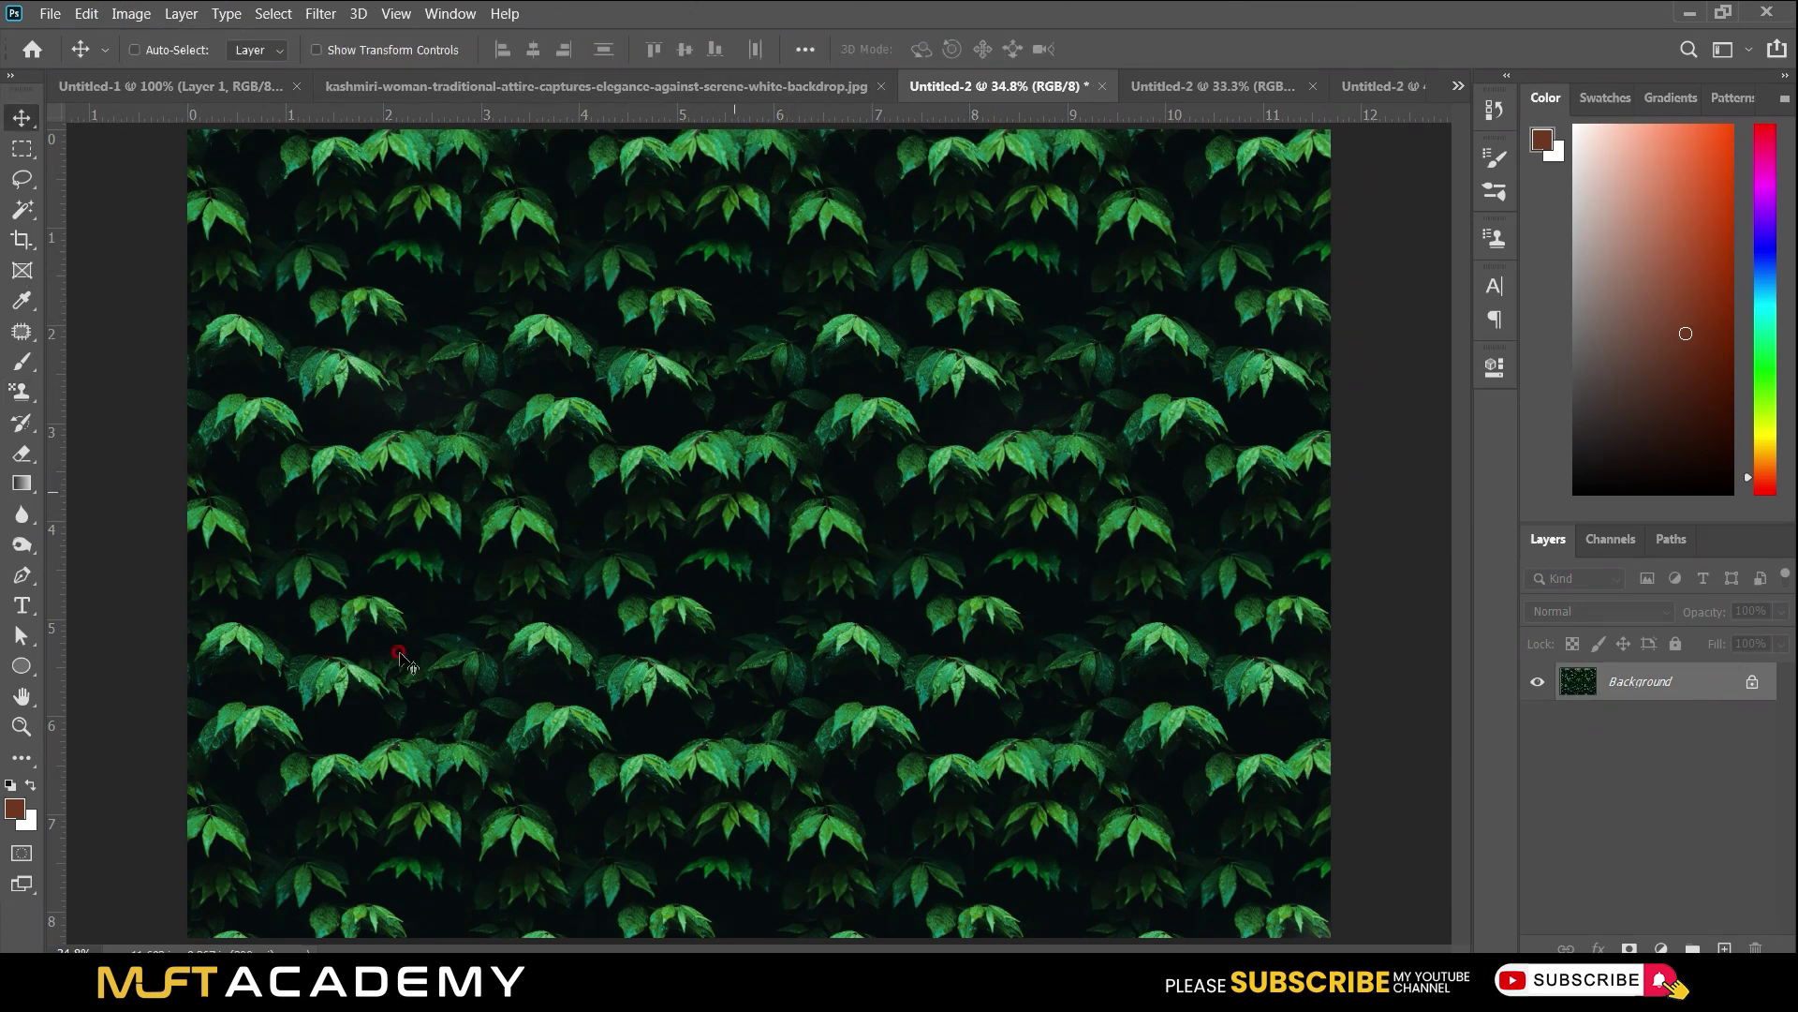
{"action": "key", "text": "ctrl+BackSpace"}
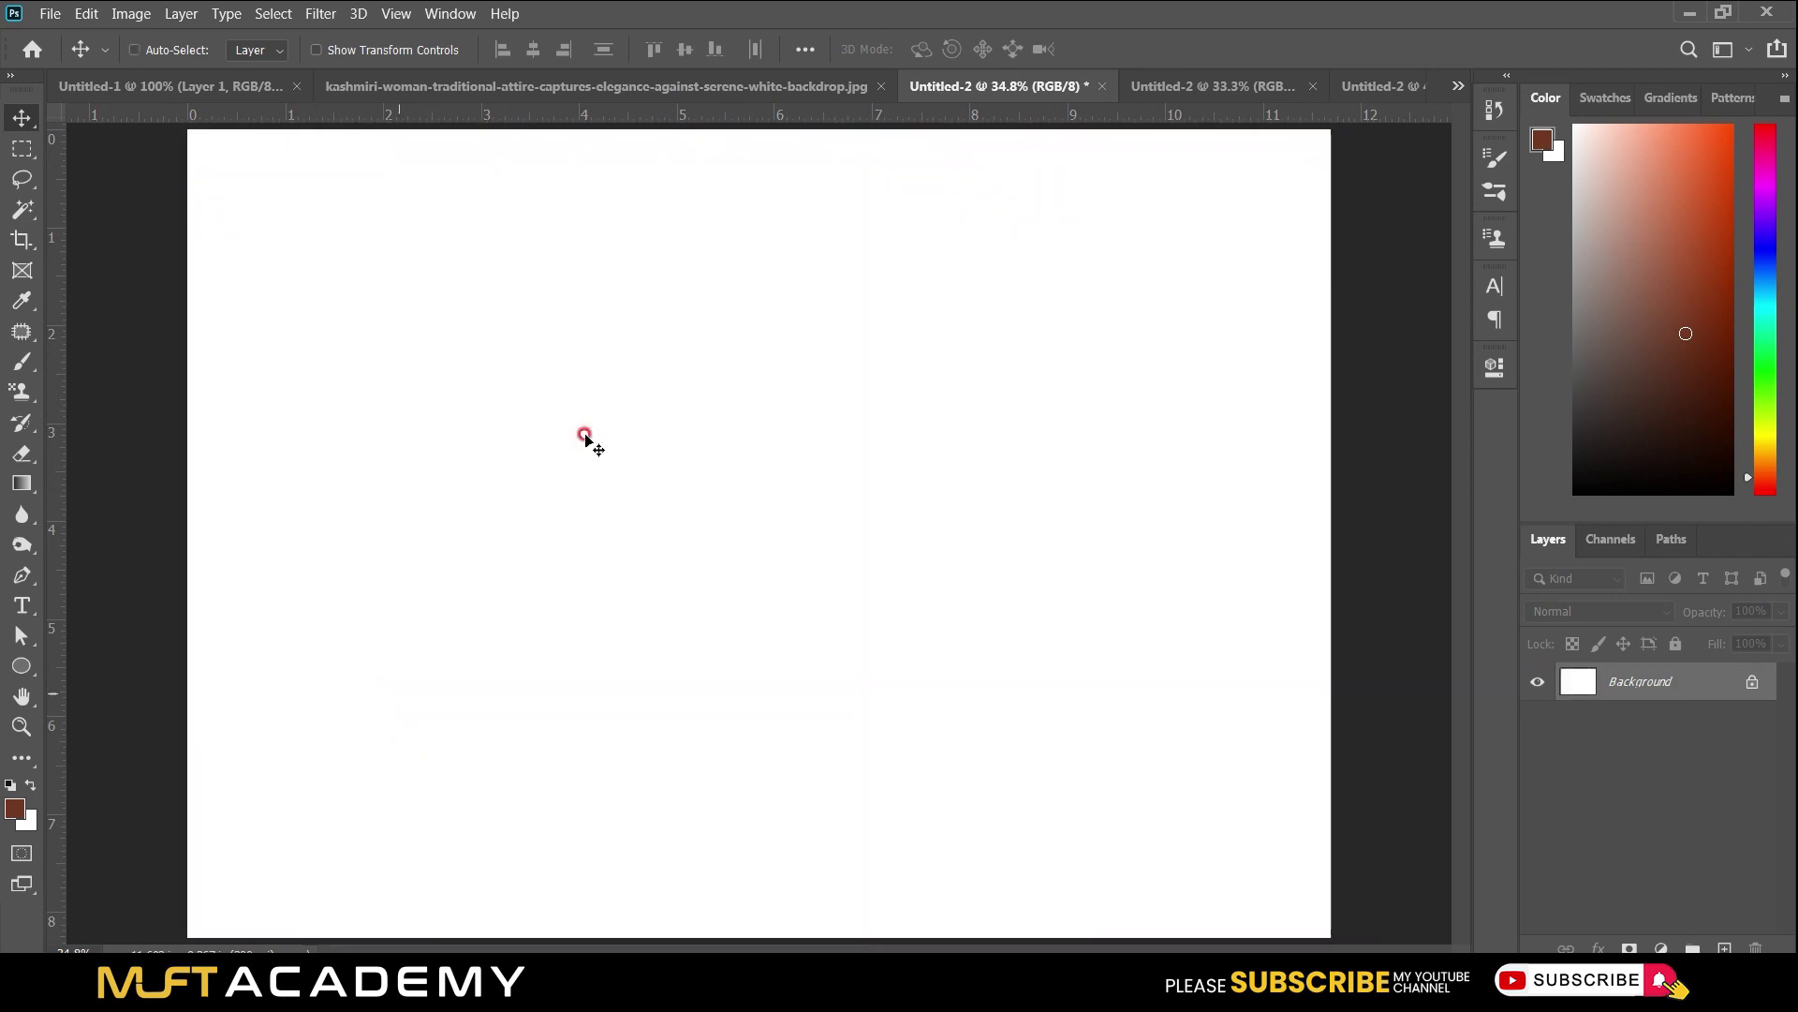
Define the Kashmiri woman image as a pattern named "MOdel picture".
{"action": "left_click", "coordinate": [497, 87]}
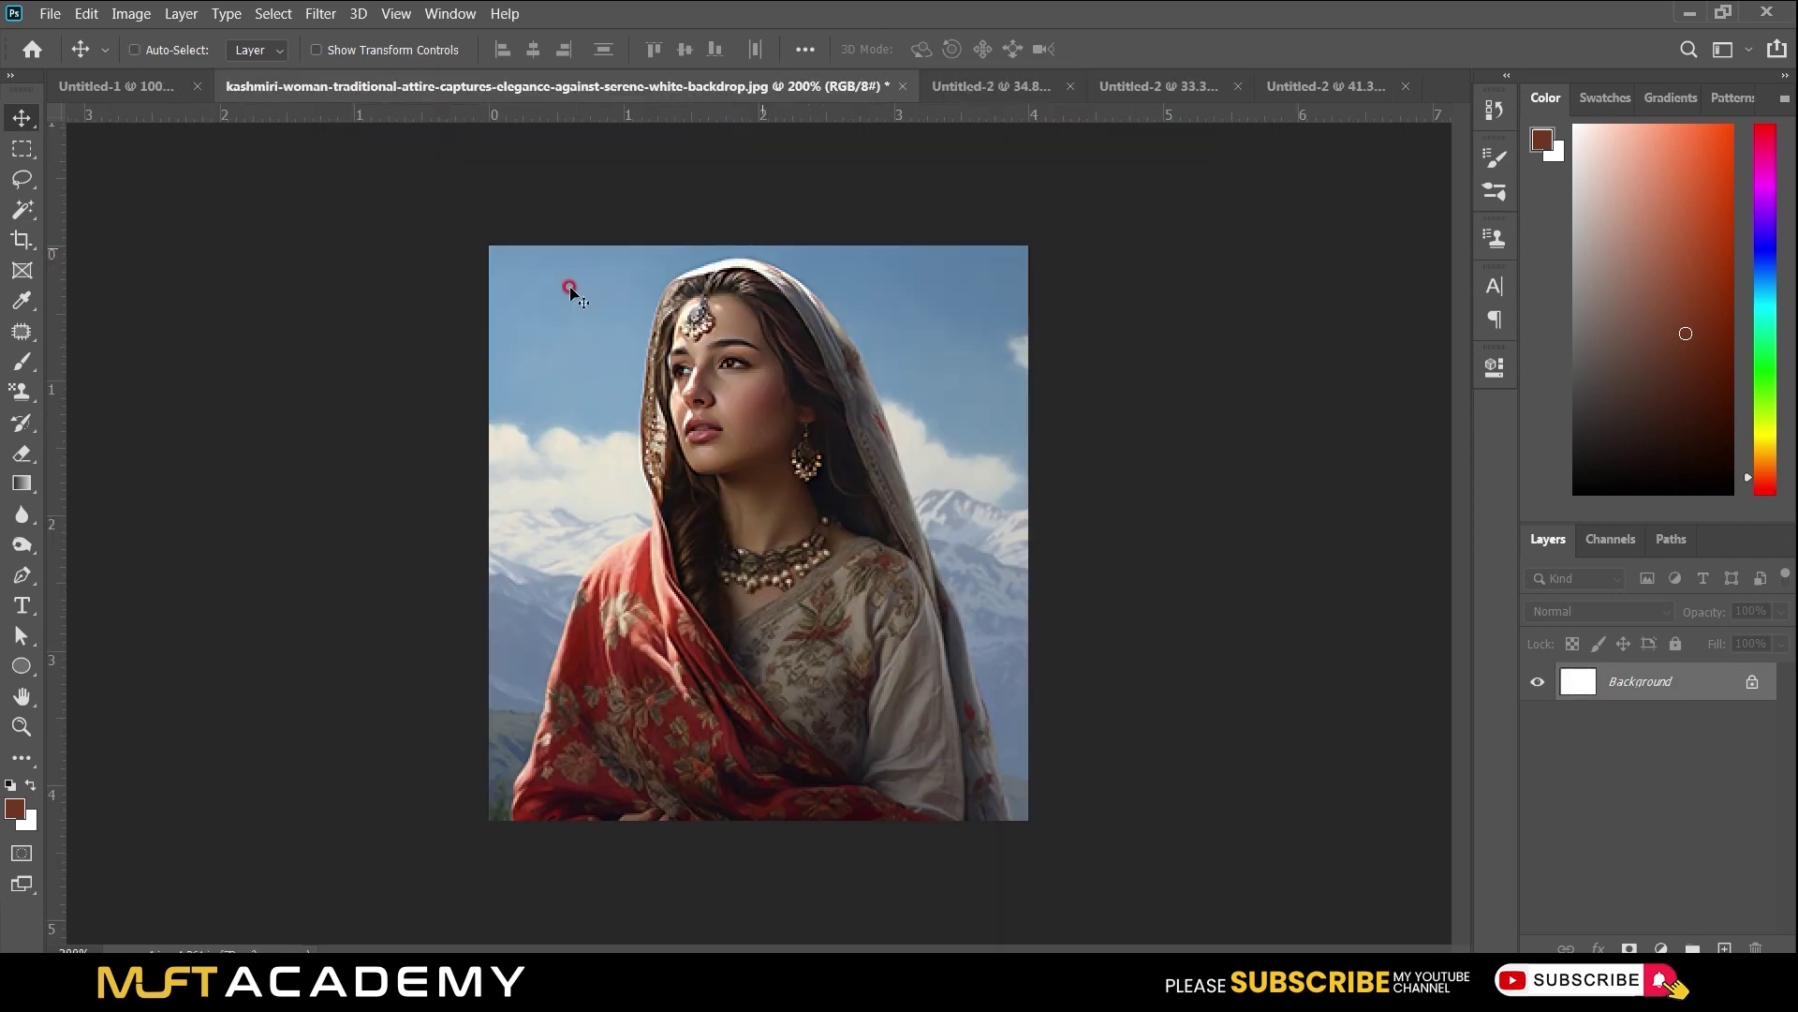
{"action": "left_click", "coordinate": [85, 13]}
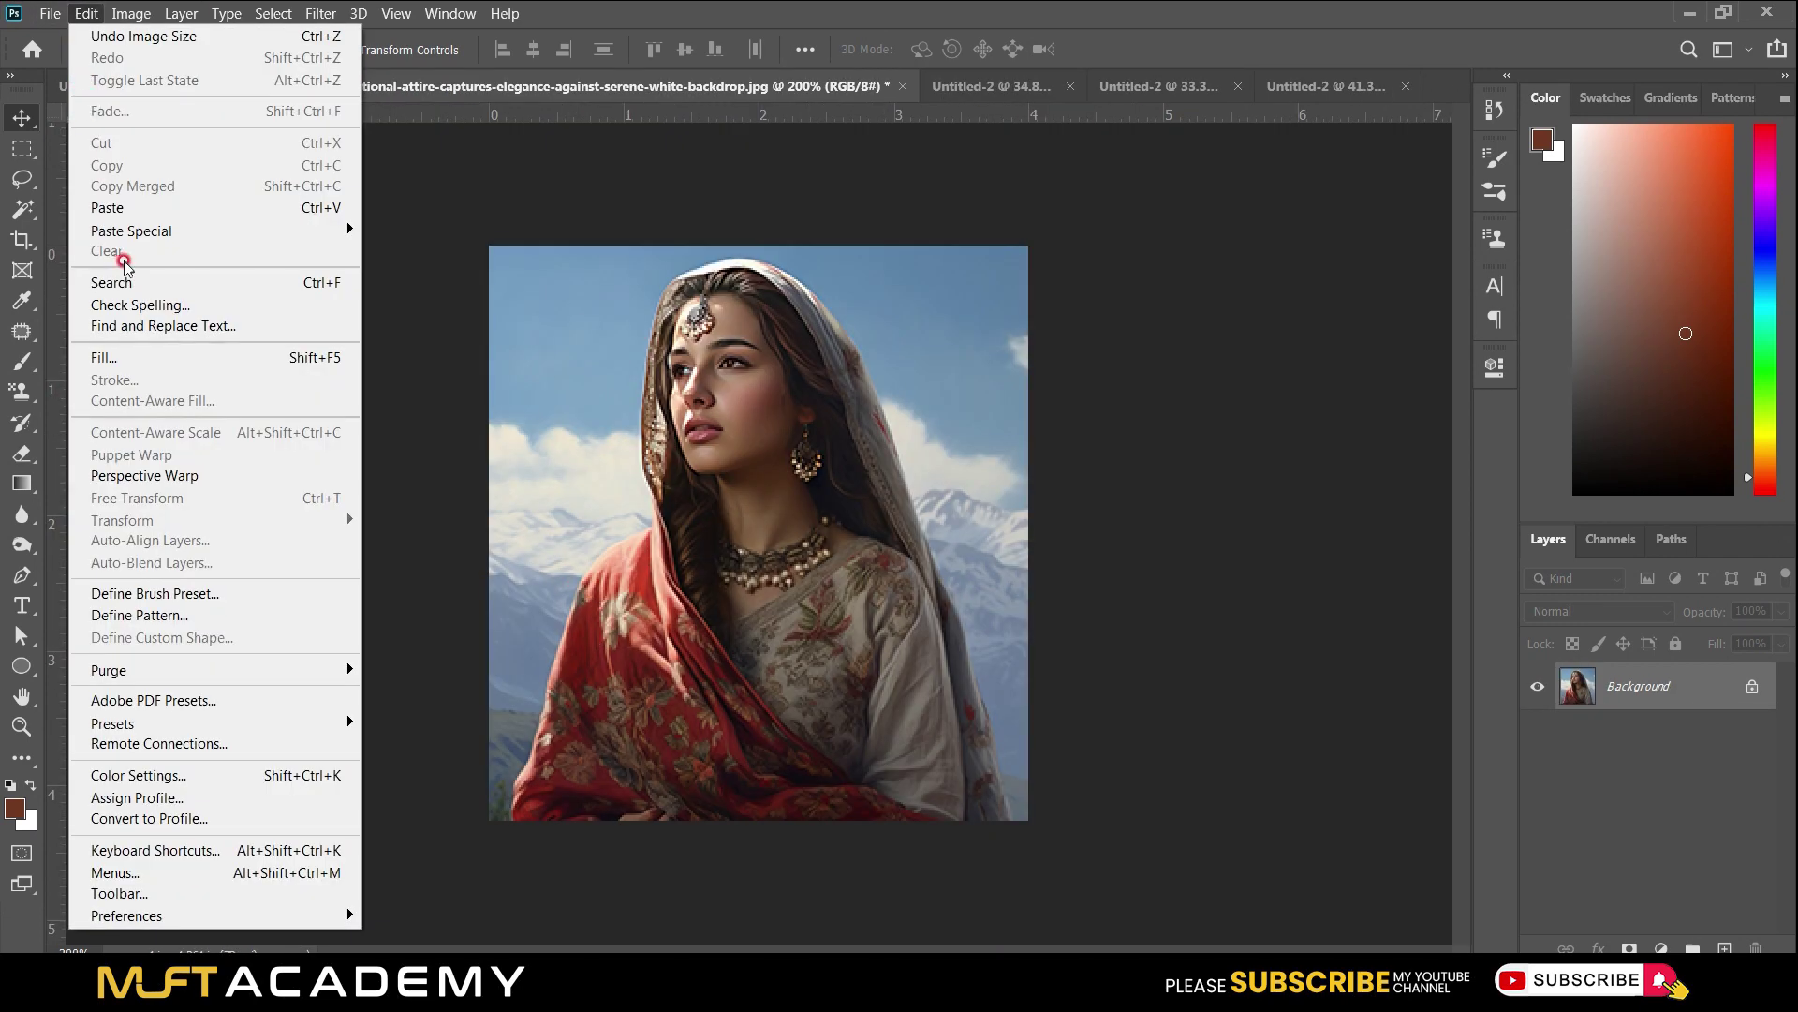
{"action": "left_click", "coordinate": [161, 616]}
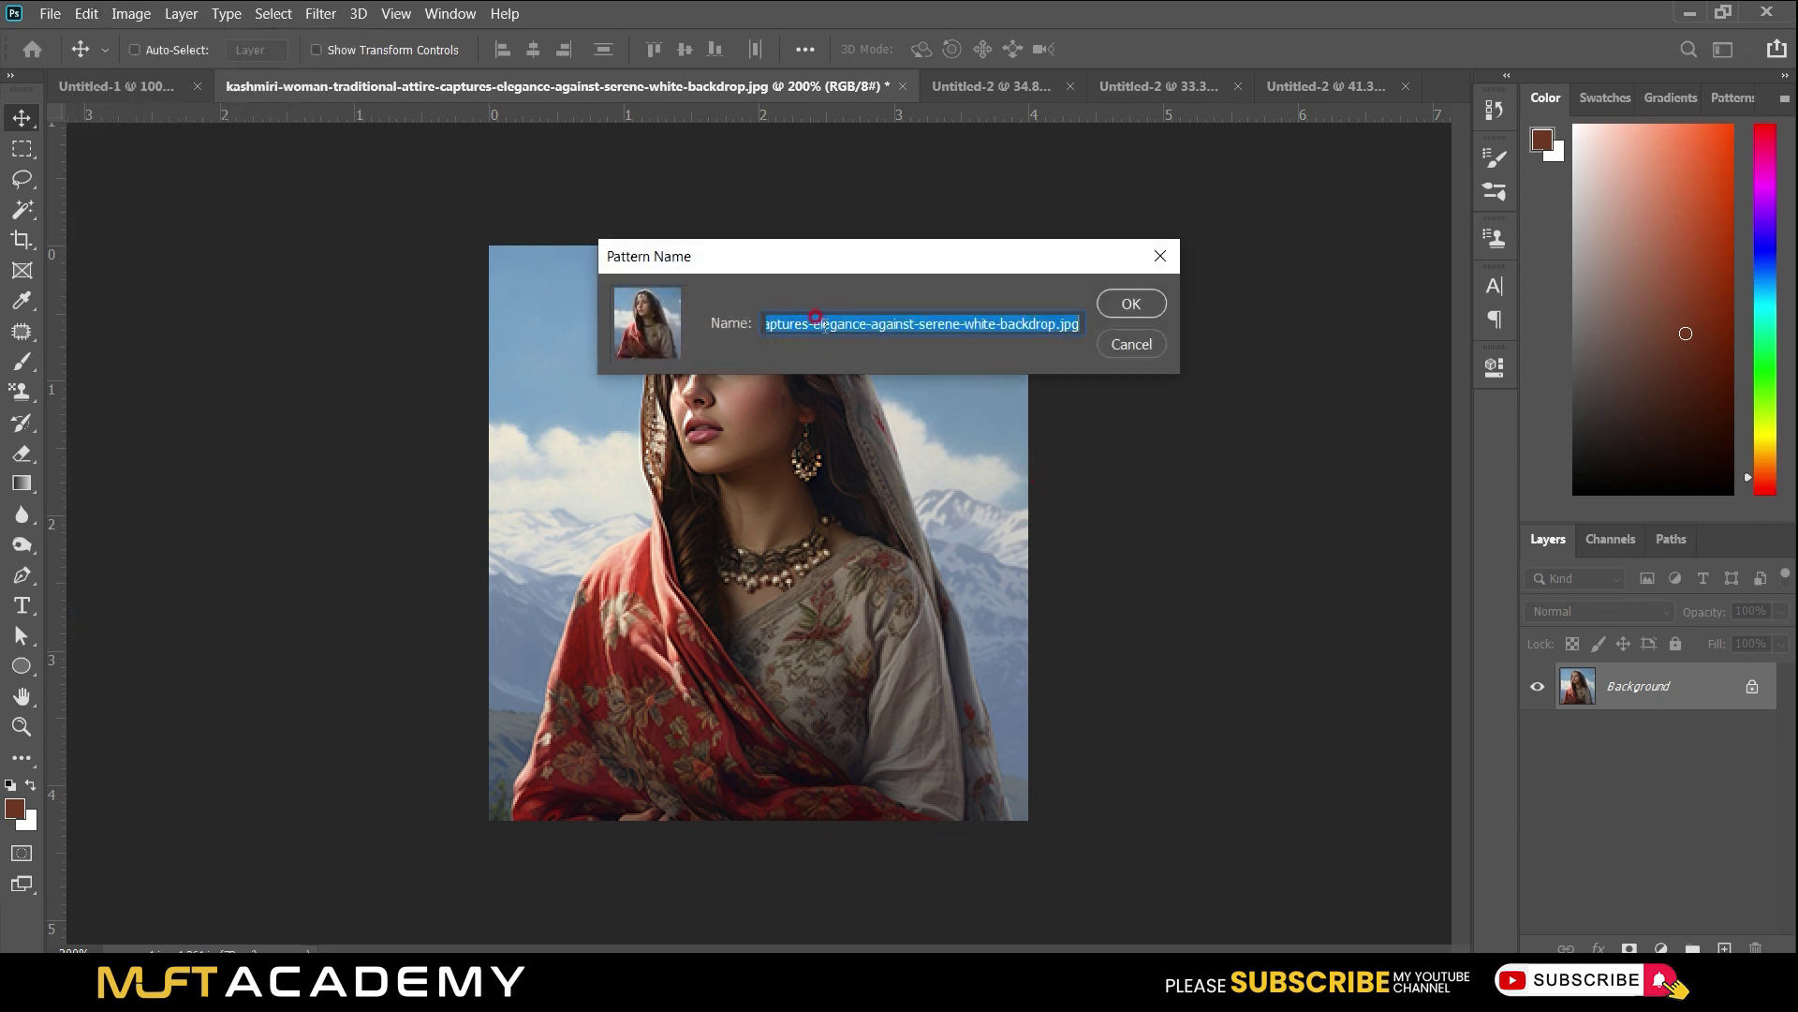
{"action": "type", "text": "MOdel picture"}
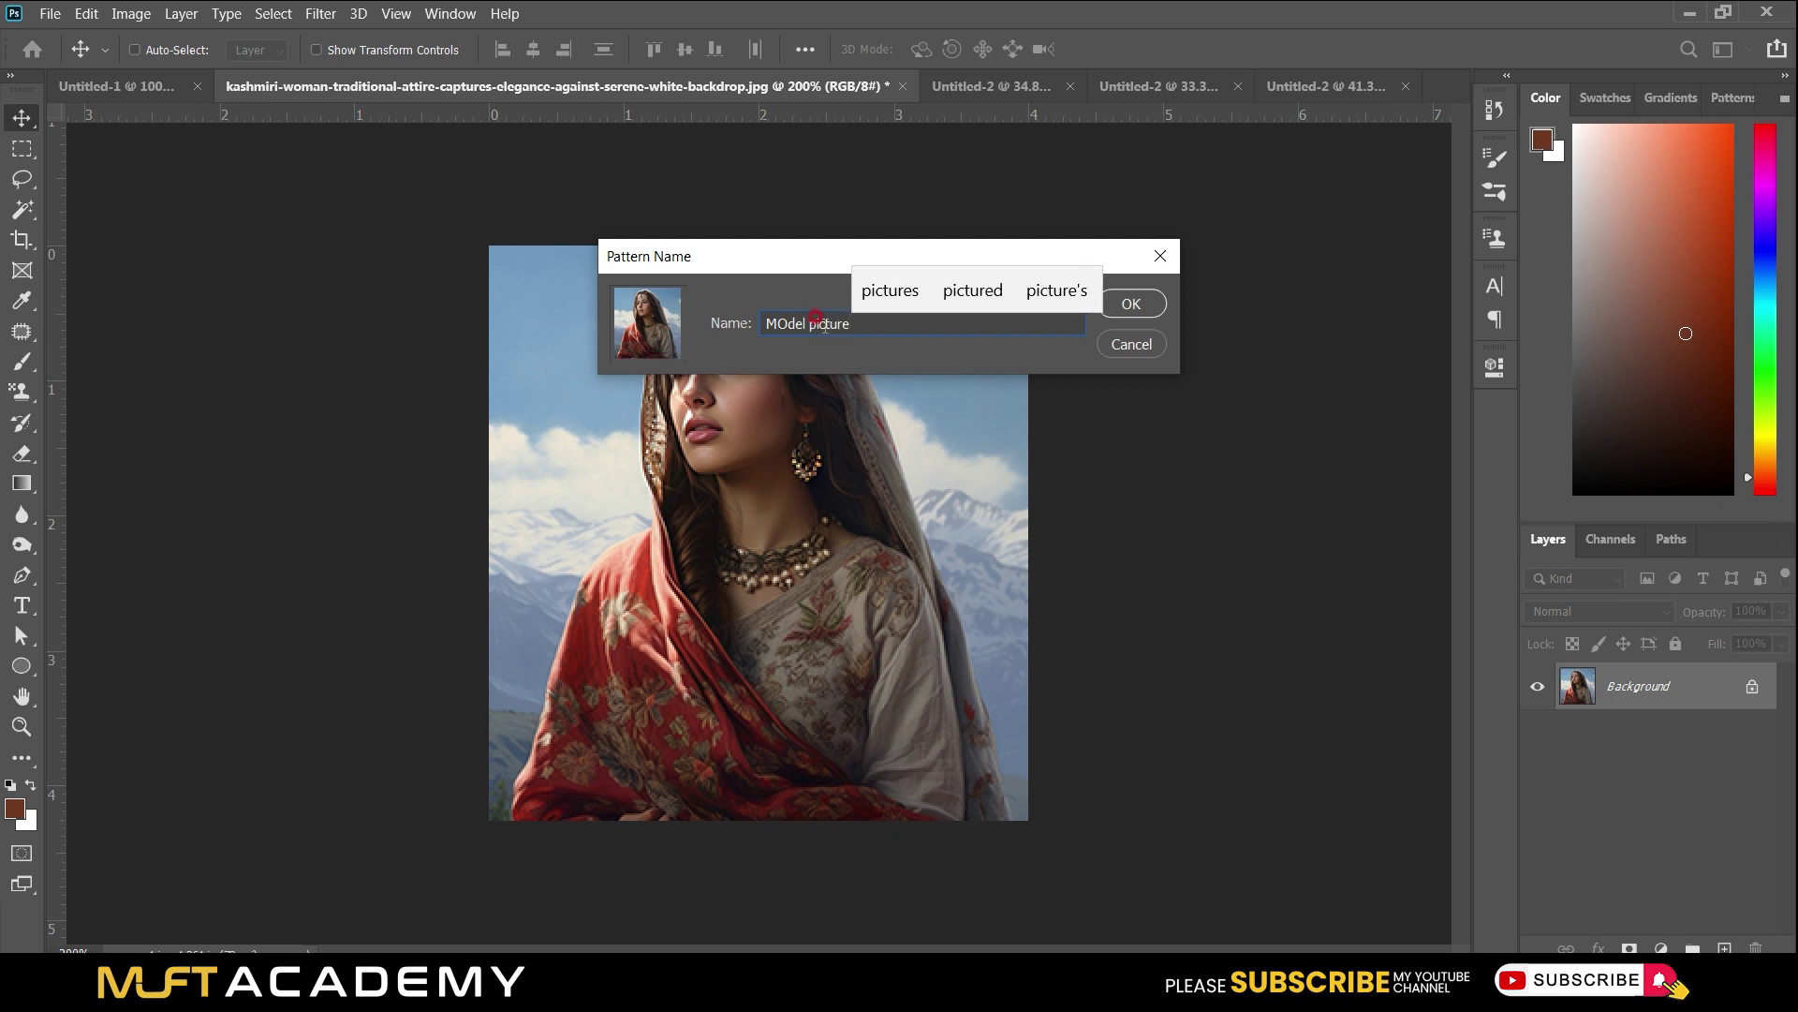
{"action": "left_click", "coordinate": [1133, 302]}
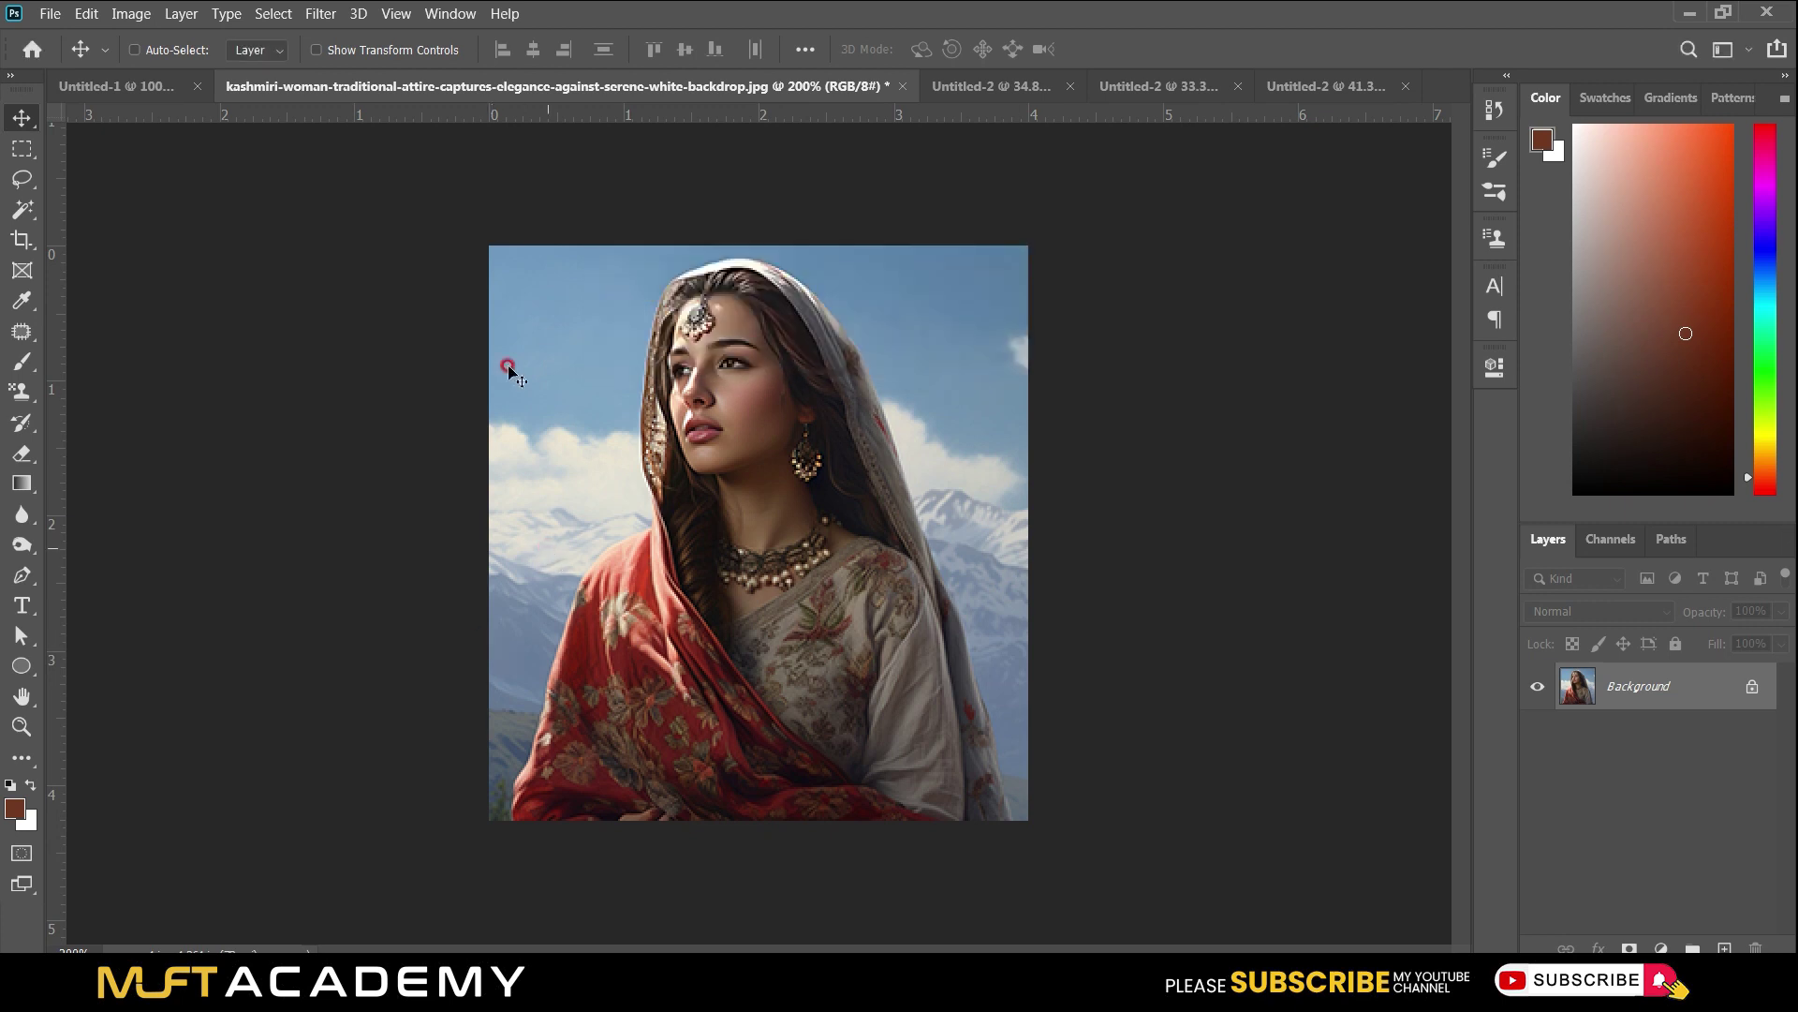
Choose the woman's picture pattern for the Pattern Stamp and paint it across the blank landscape canvas in Untitled-2.
{"action": "left_click", "coordinate": [23, 399]}
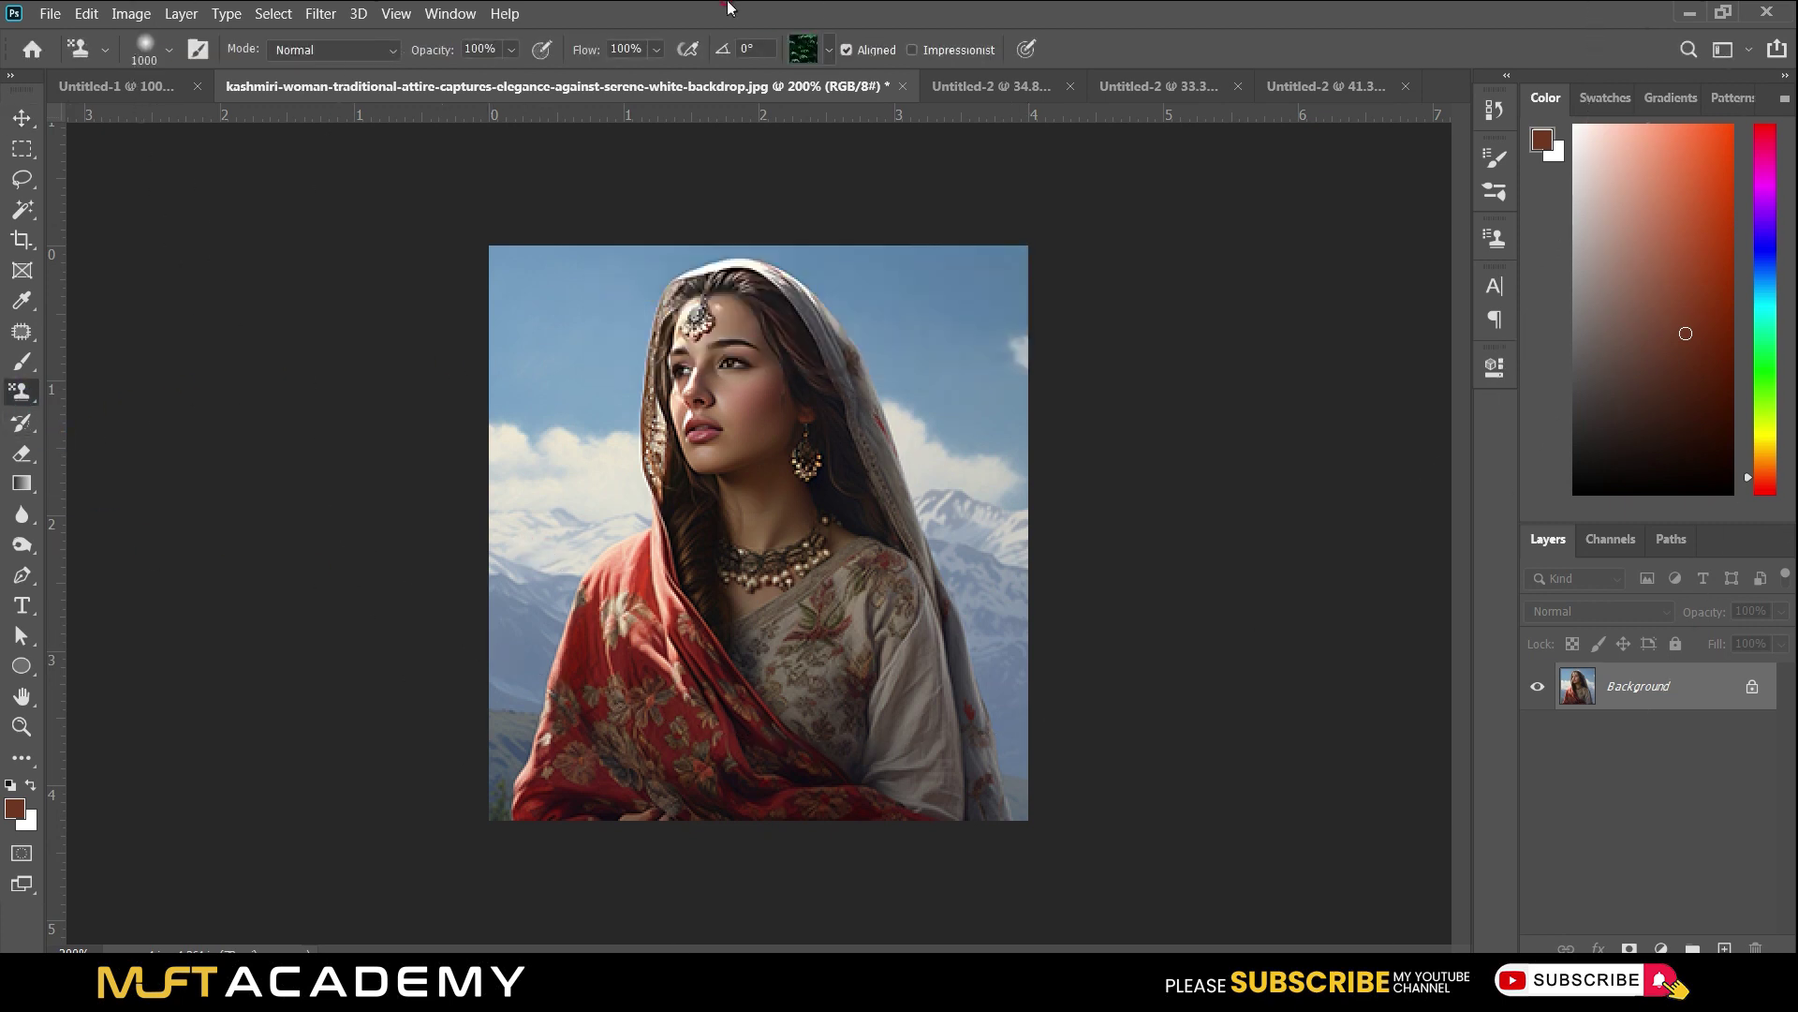
{"action": "left_click", "coordinate": [828, 51]}
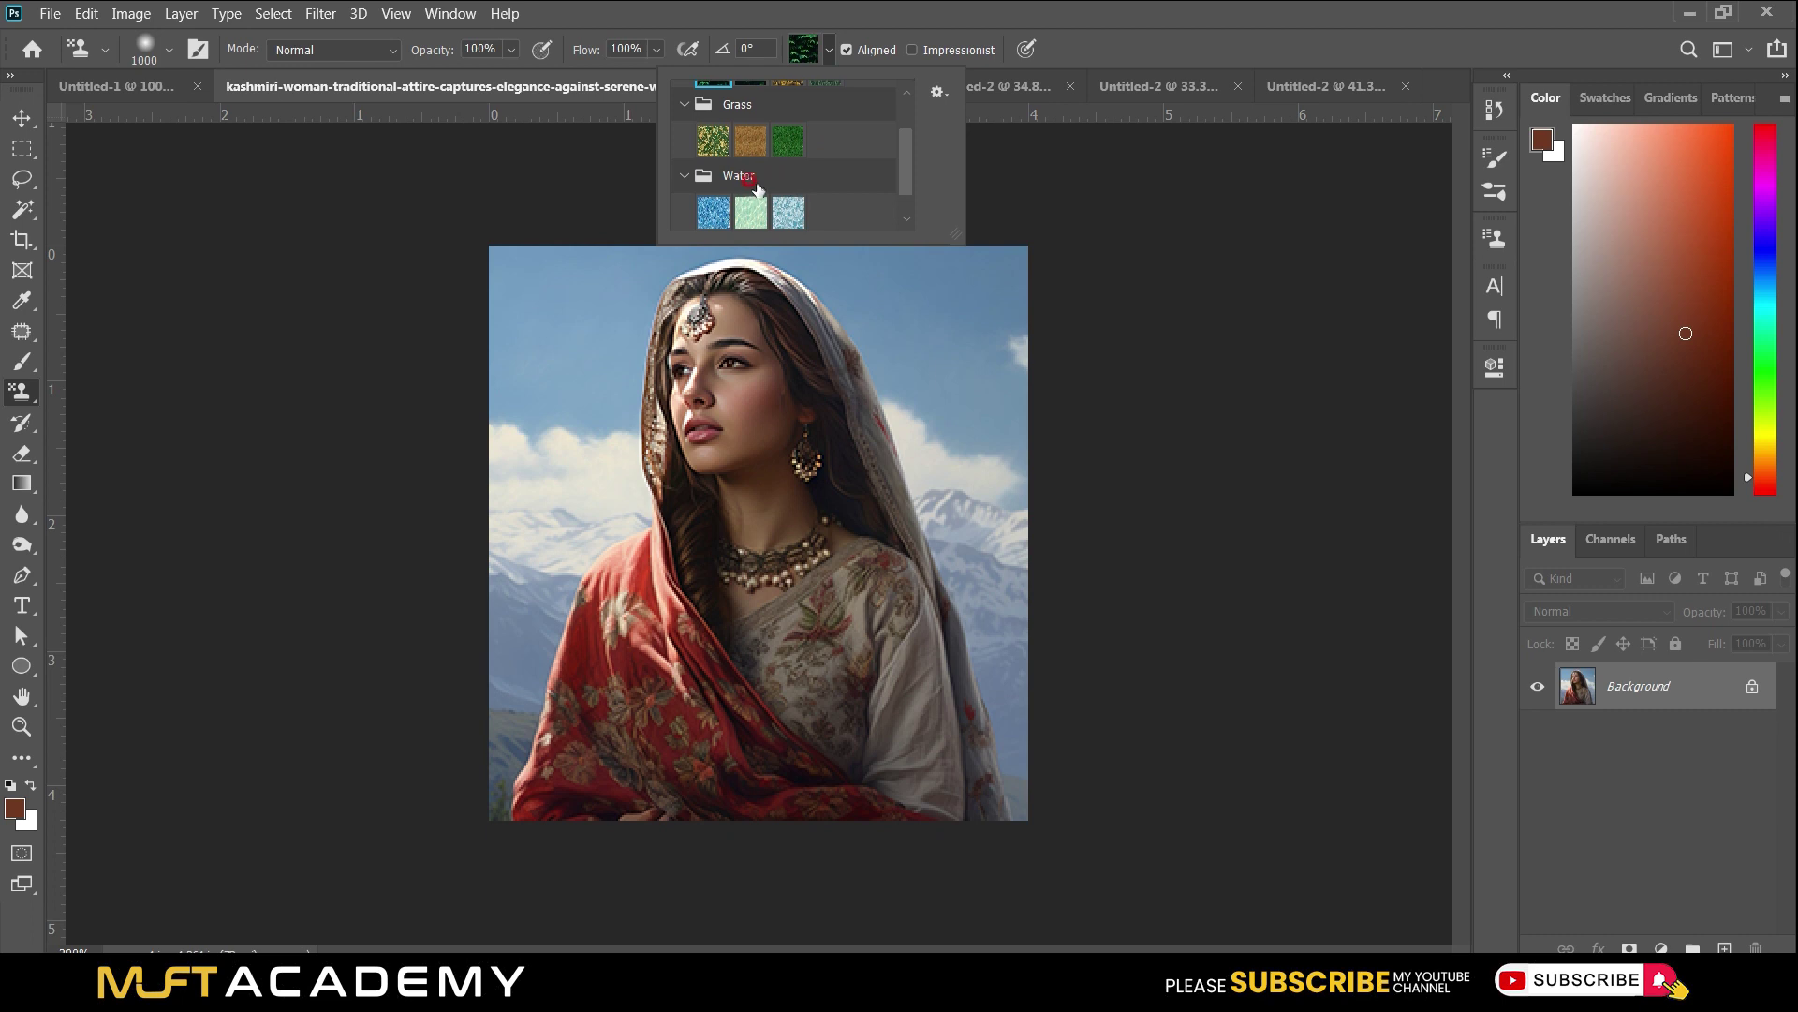
{"action": "left_click", "coordinate": [684, 175]}
{"action": "left_click", "coordinate": [688, 214]}
{"action": "left_click", "coordinate": [993, 94]}
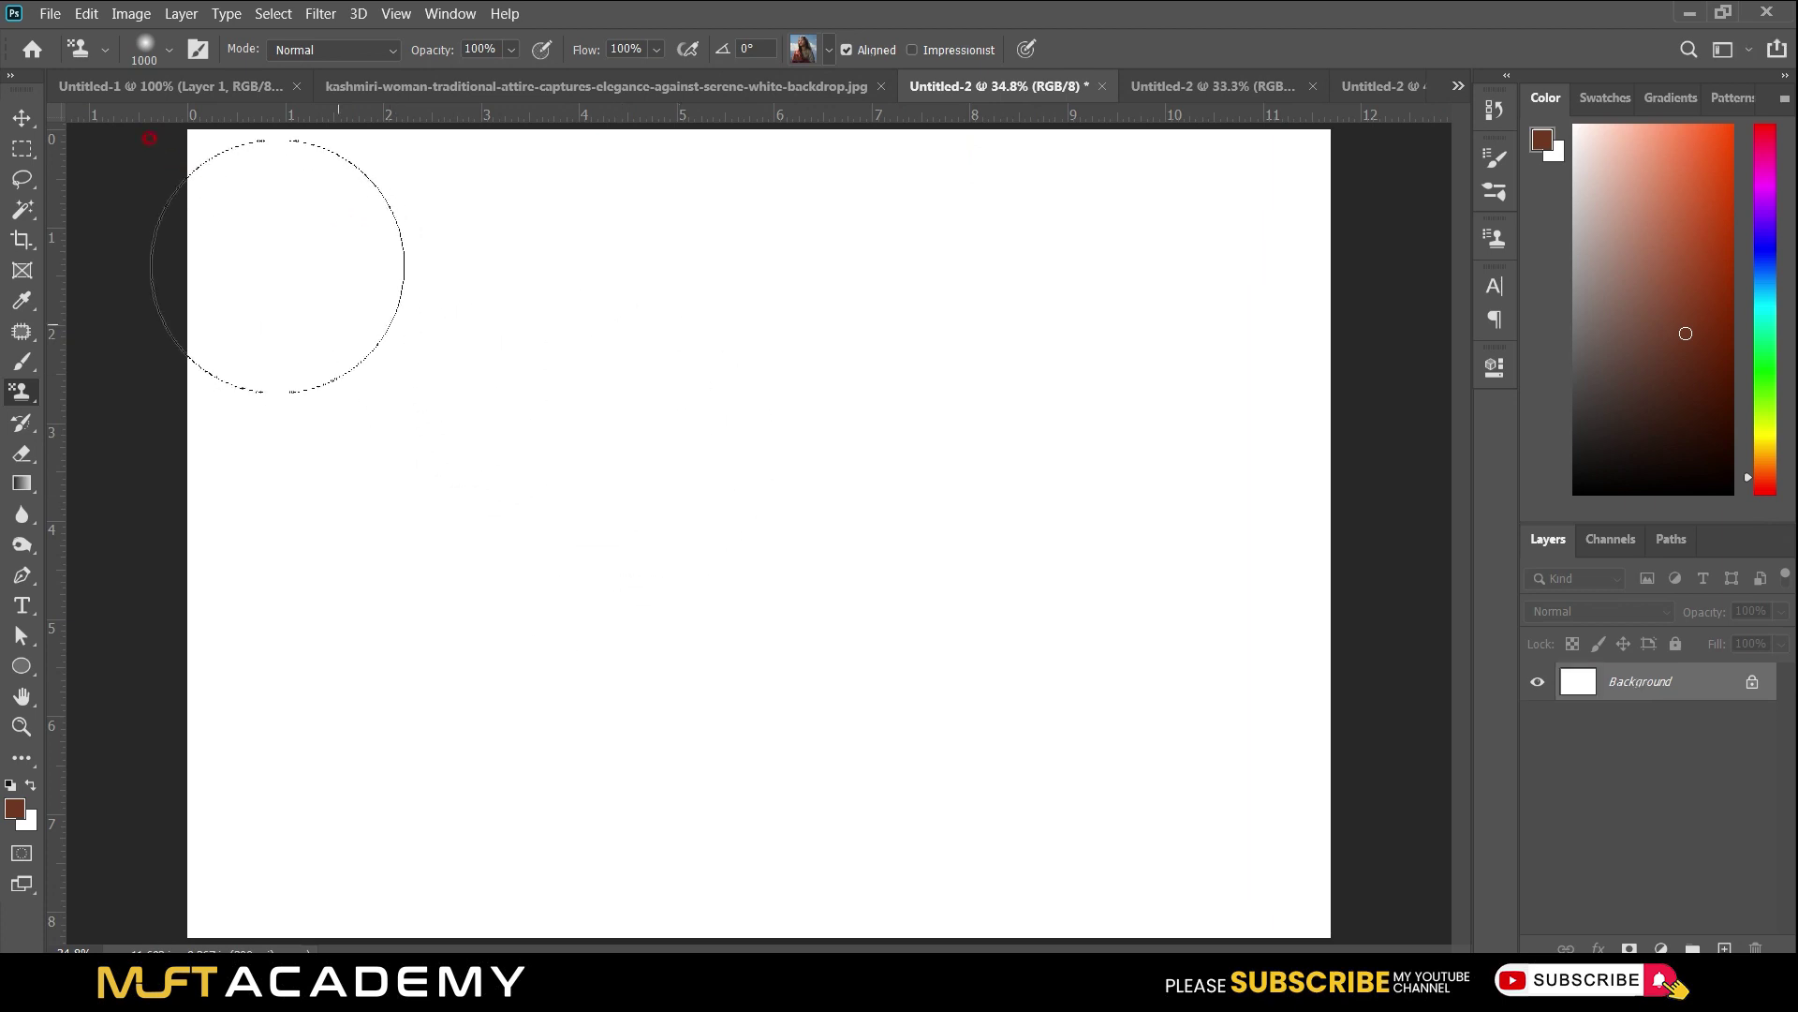
{"action": "mouse_move", "coordinate": [229, 193]}
{"action": "left_mouse_down"}
{"action": "mouse_move", "coordinate": [268, 309]}
{"action": "mouse_move", "coordinate": [313, 353]}
{"action": "mouse_move", "coordinate": [408, 302]}
{"action": "mouse_move", "coordinate": [984, 318]}
{"action": "mouse_move", "coordinate": [1124, 356]}
{"action": "mouse_move", "coordinate": [1345, 250]}
{"action": "mouse_move", "coordinate": [901, 357]}
{"action": "mouse_move", "coordinate": [715, 622]}
{"action": "mouse_move", "coordinate": [752, 648]}
{"action": "mouse_move", "coordinate": [310, 712]}
{"action": "mouse_move", "coordinate": [428, 611]}
{"action": "mouse_move", "coordinate": [1255, 600]}
{"action": "mouse_move", "coordinate": [1165, 863]}
{"action": "mouse_move", "coordinate": [232, 862]}
{"action": "mouse_move", "coordinate": [141, 711]}
{"action": "mouse_move", "coordinate": [103, 693]}
{"action": "mouse_move", "coordinate": [1283, 863]}
{"action": "mouse_move", "coordinate": [1384, 852]}
{"action": "left_mouse_up"}
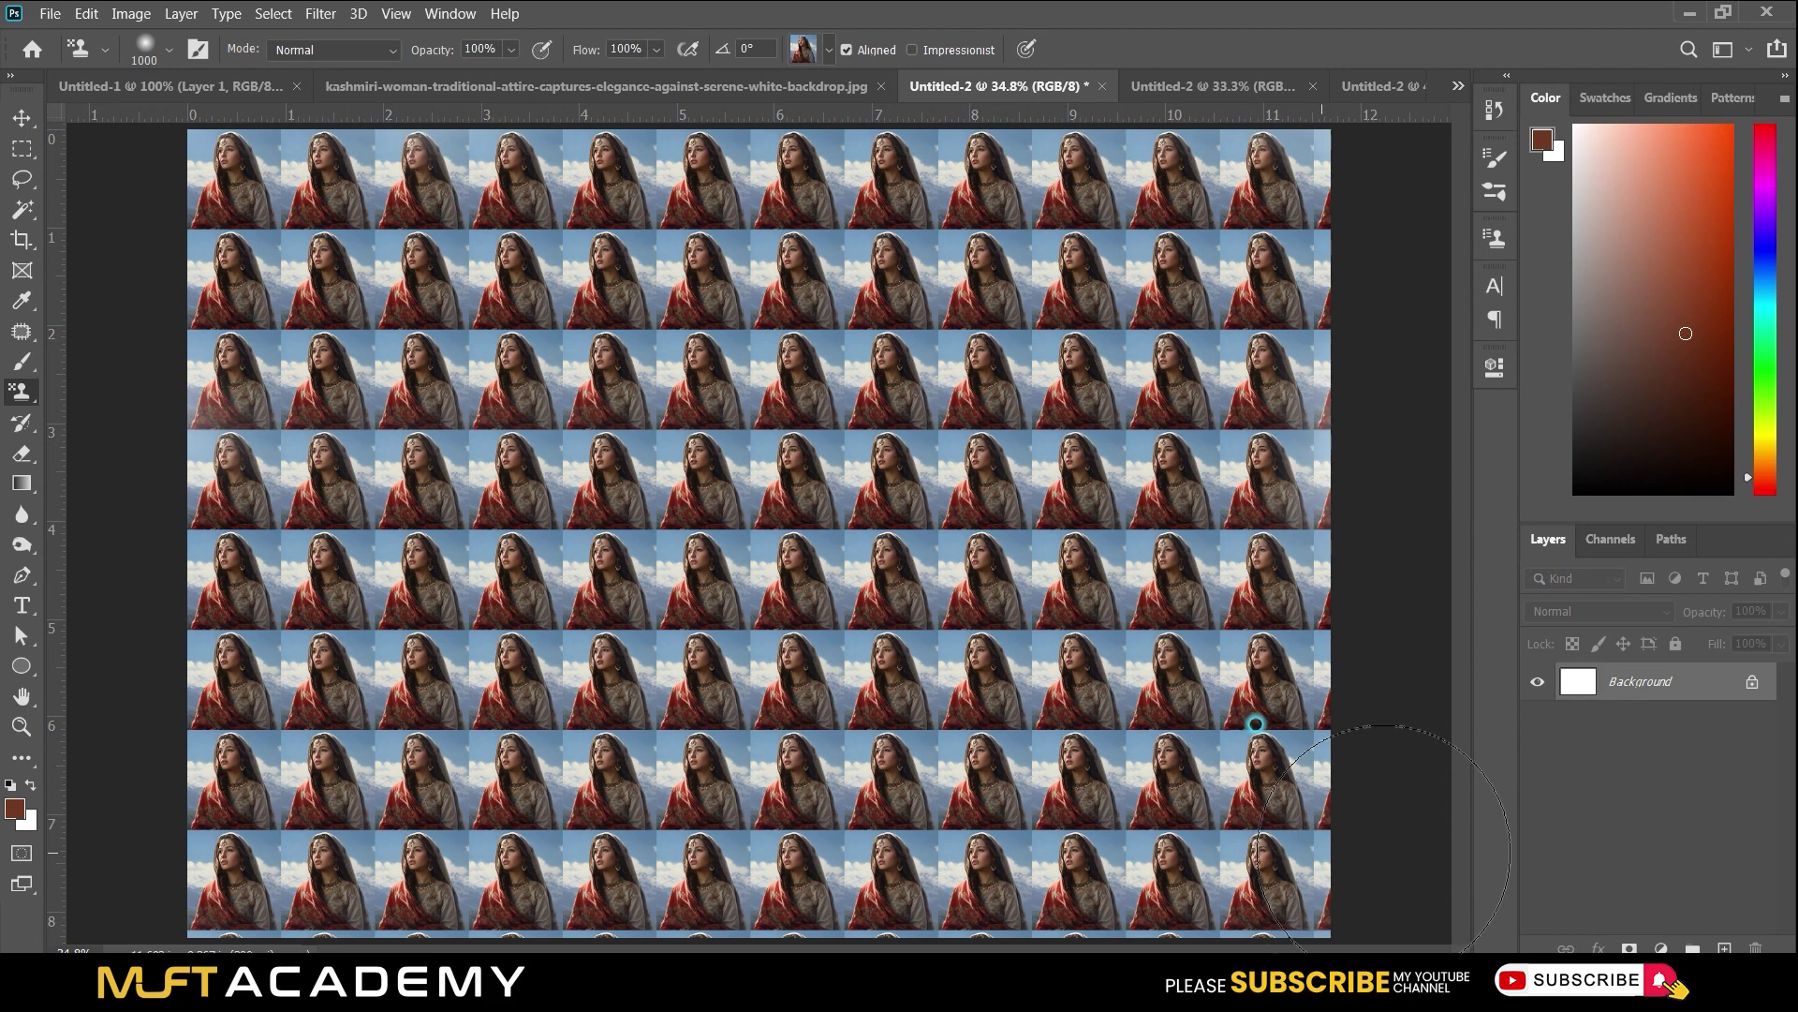
Undo the painted picture pattern and enlarge the Pattern Stamp brush to 2600 px.
{"action": "key", "text": "bracketright"}
{"action": "key", "text": "bracketright"}
{"action": "key", "text": "bracketright"}
{"action": "key", "text": "bracketright"}
{"action": "key", "text": "bracketright"}
{"action": "key", "text": "bracketright"}
{"action": "key", "text": "bracketright"}
{"action": "key", "text": "bracketright"}
{"action": "key", "text": "bracketright"}
{"action": "key", "text": "bracketright"}
{"action": "key", "text": "bracketright"}
{"action": "key", "text": "bracketright"}
{"action": "key", "text": "bracketright"}
{"action": "key", "text": "bracketright"}
{"action": "key", "text": "bracketright"}
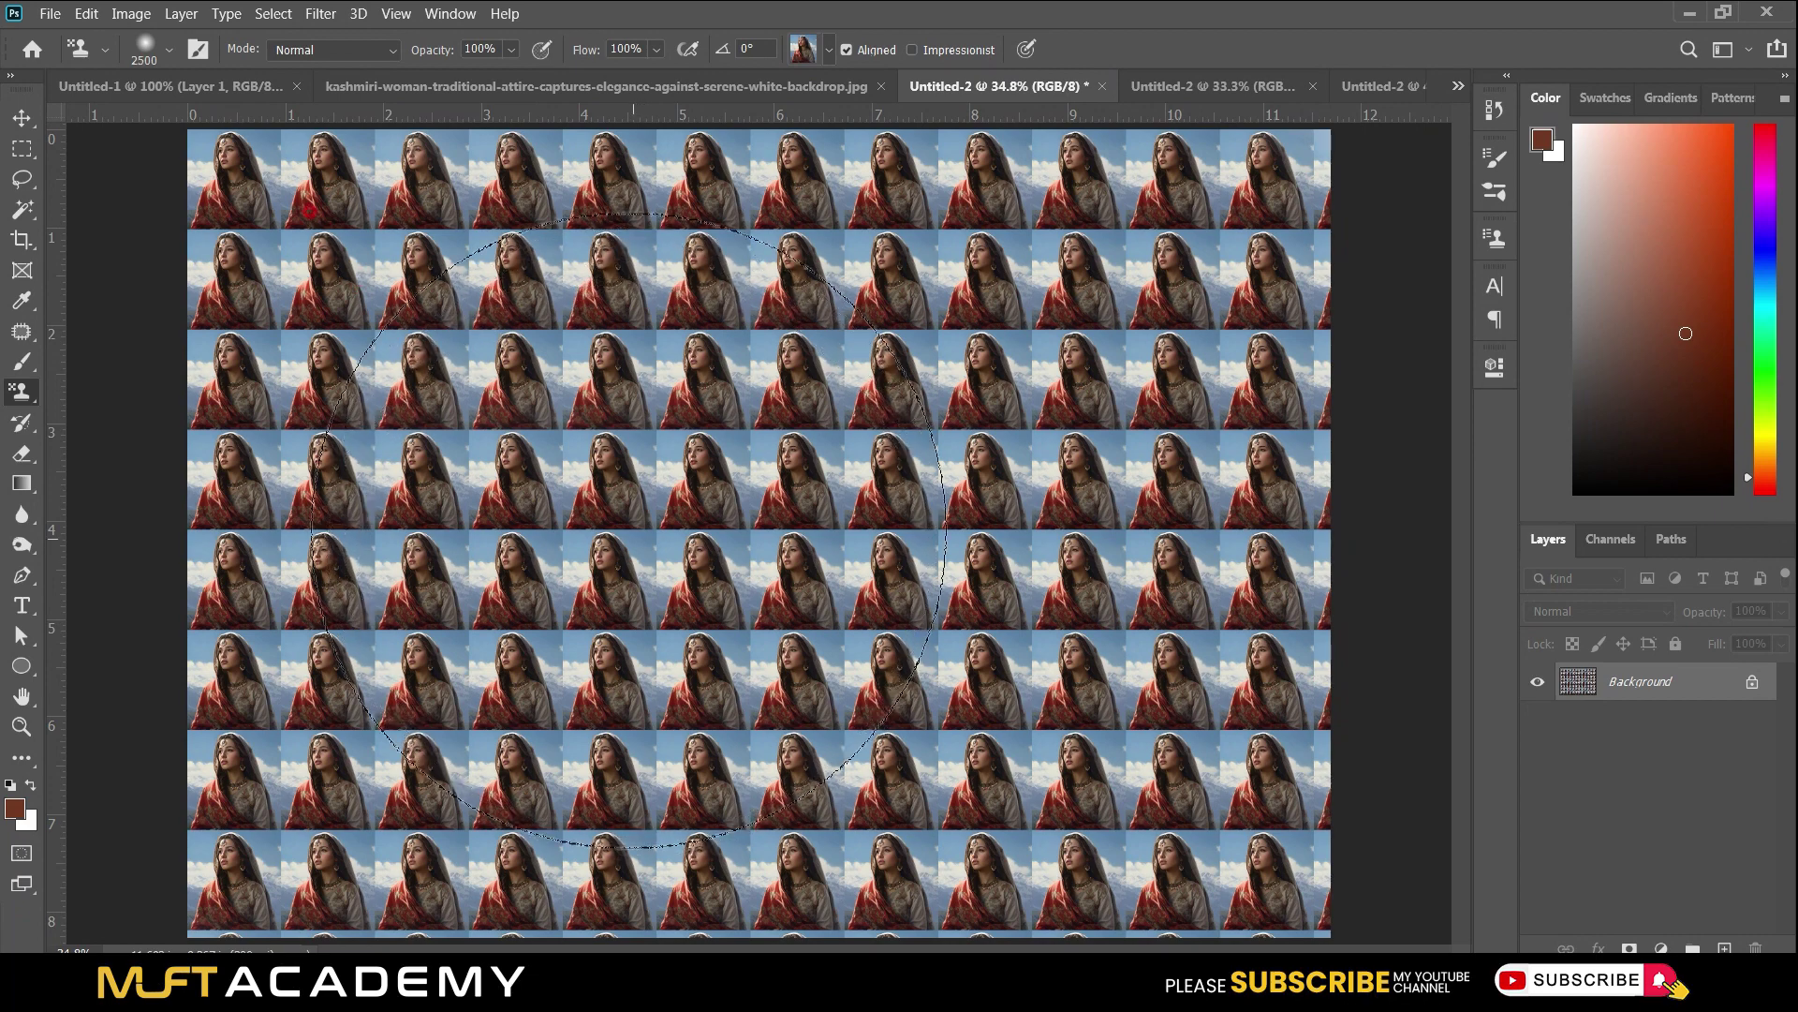
{"action": "key", "text": "ctrl+z"}
{"action": "key", "text": "bracketright"}
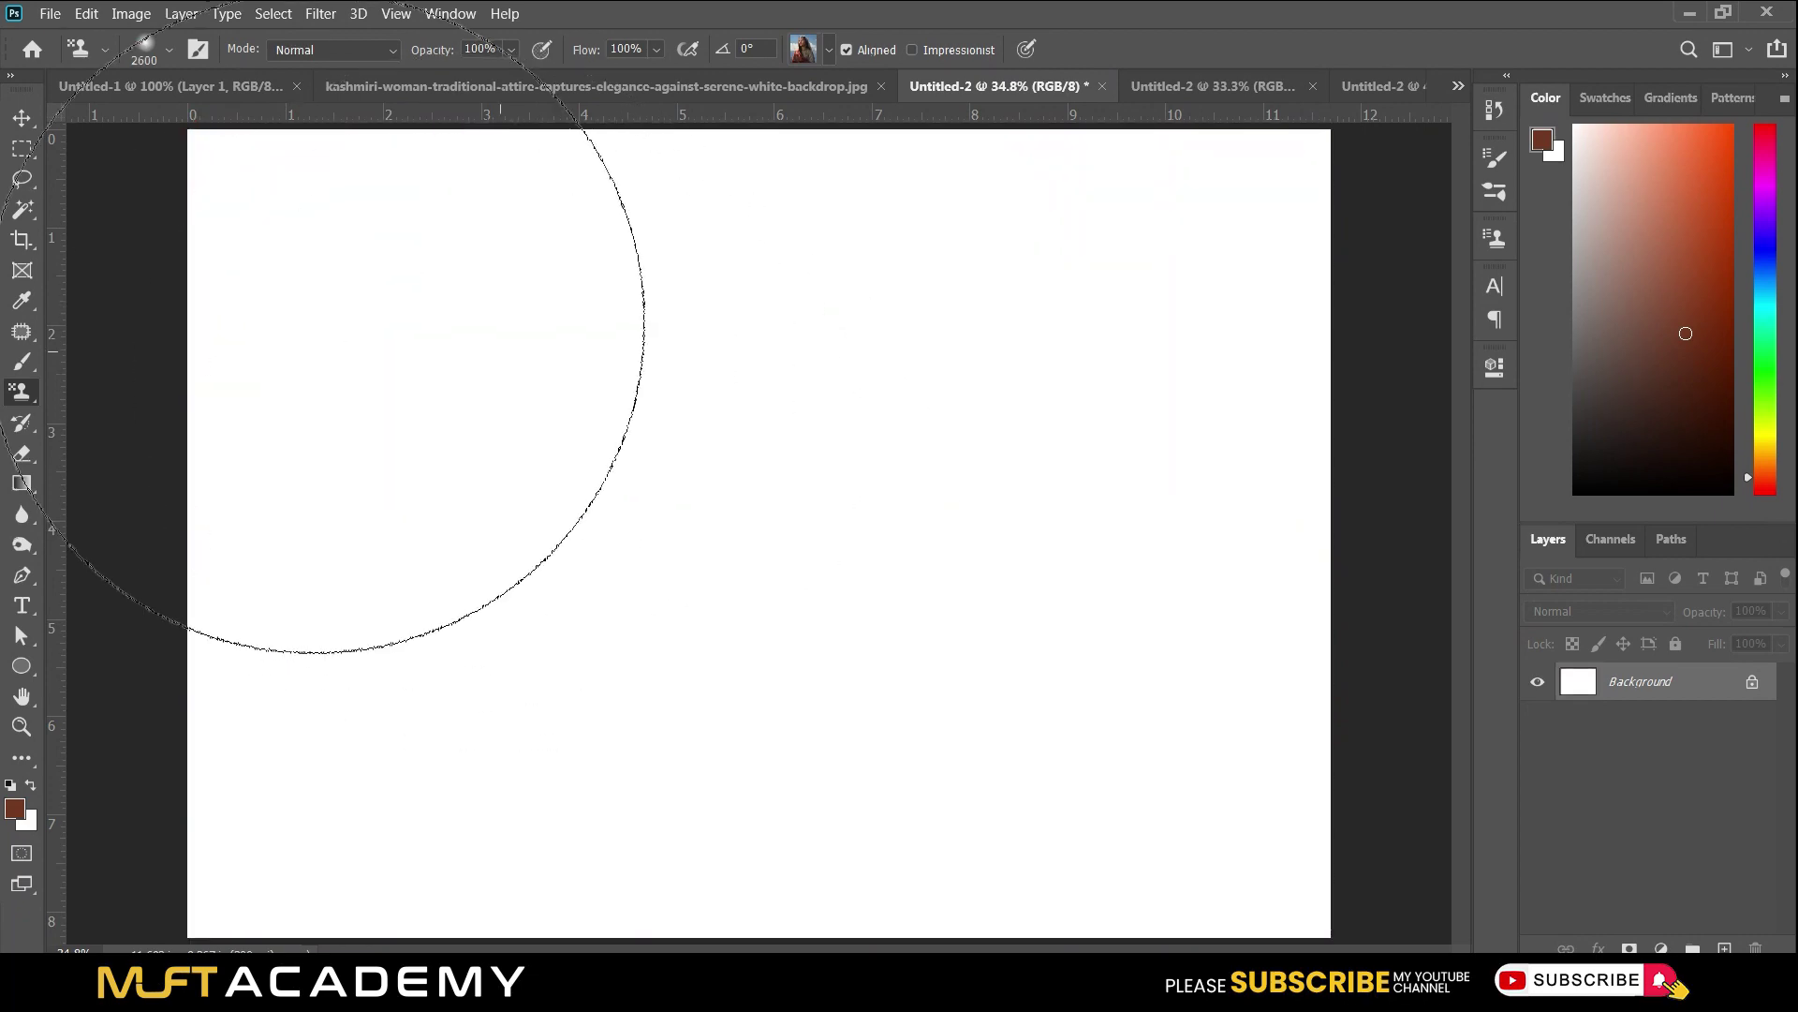
Cover the landscape canvas with the woman's picture pattern using the 2600 px brush, and undo the painting.
{"action": "mouse_move", "coordinate": [392, 319]}
{"action": "left_mouse_down"}
{"action": "mouse_move", "coordinate": [753, 311]}
{"action": "mouse_move", "coordinate": [609, 399]}
{"action": "mouse_move", "coordinate": [1280, 393]}
{"action": "mouse_move", "coordinate": [796, 937]}
{"action": "mouse_move", "coordinate": [515, 739]}
{"action": "mouse_move", "coordinate": [1208, 759]}
{"action": "mouse_move", "coordinate": [1170, 712]}
{"action": "mouse_move", "coordinate": [1117, 339]}
{"action": "left_mouse_up"}
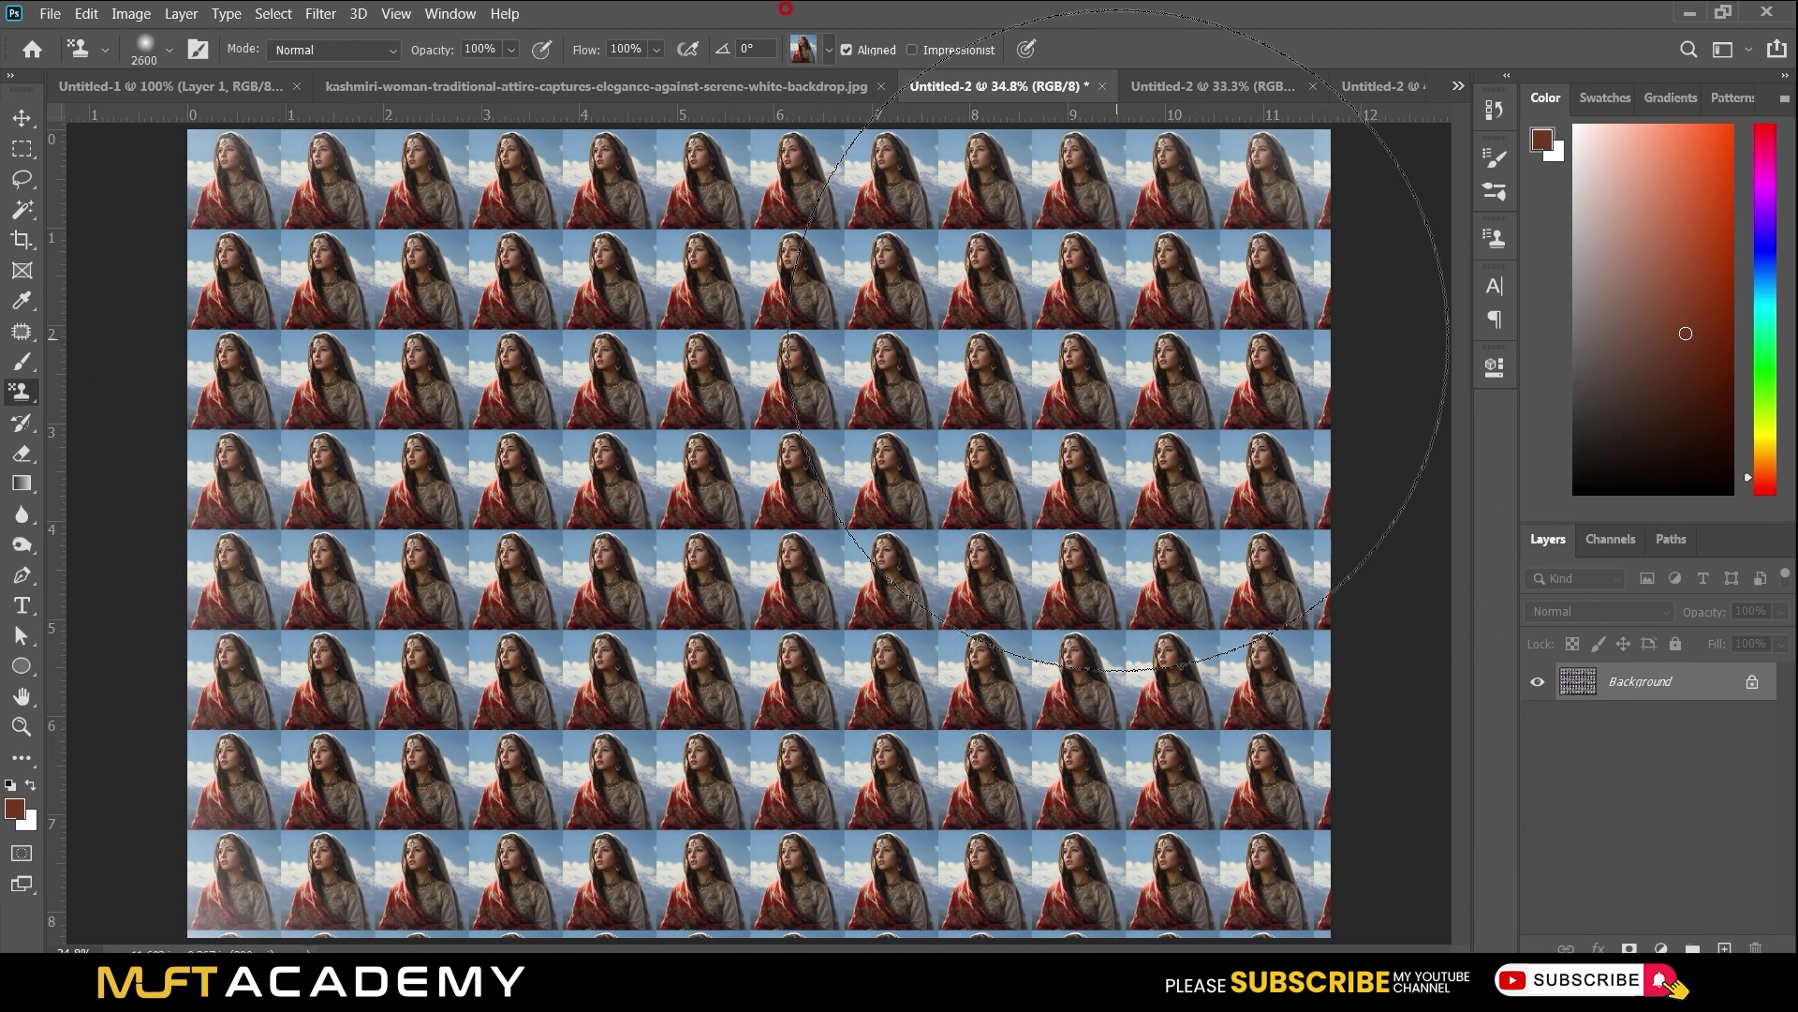
{"action": "key", "text": "ctrl+z"}
{"action": "key", "text": "v"}
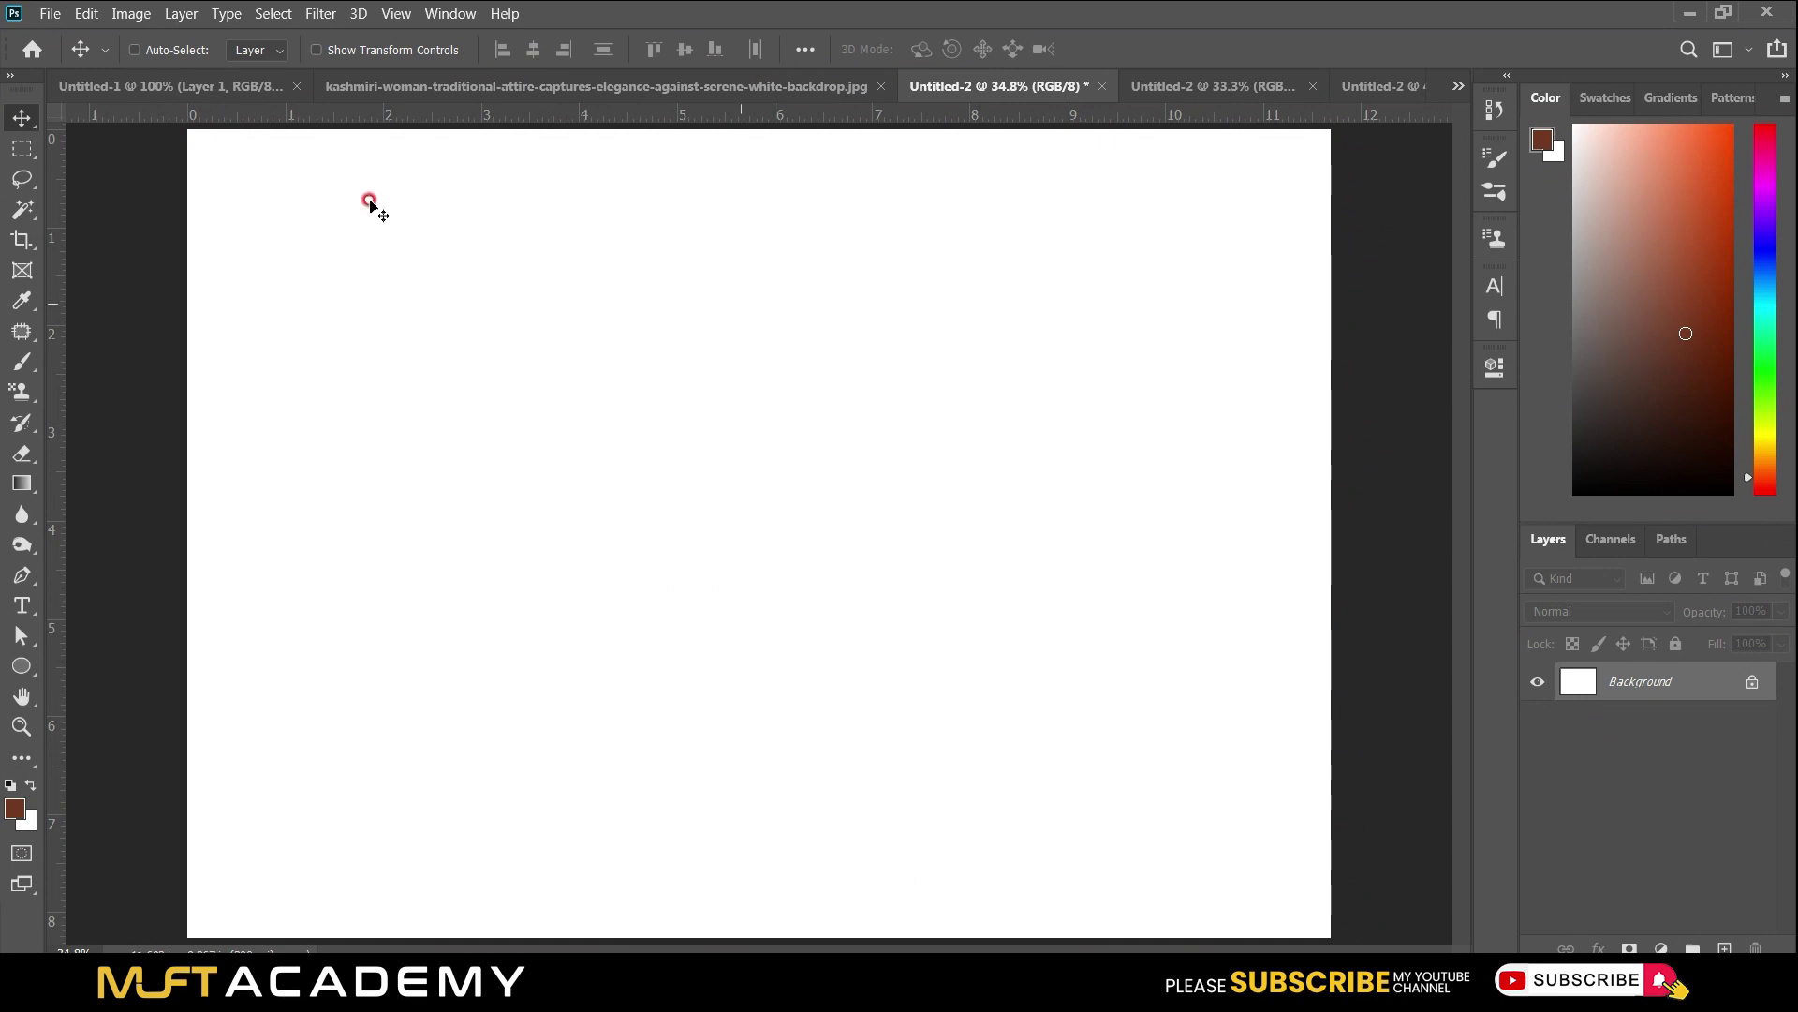
Define the black-and-white concentric circle artwork in Untitled-1 as a pattern named "Pattern 1".
{"action": "left_click", "coordinate": [243, 86]}
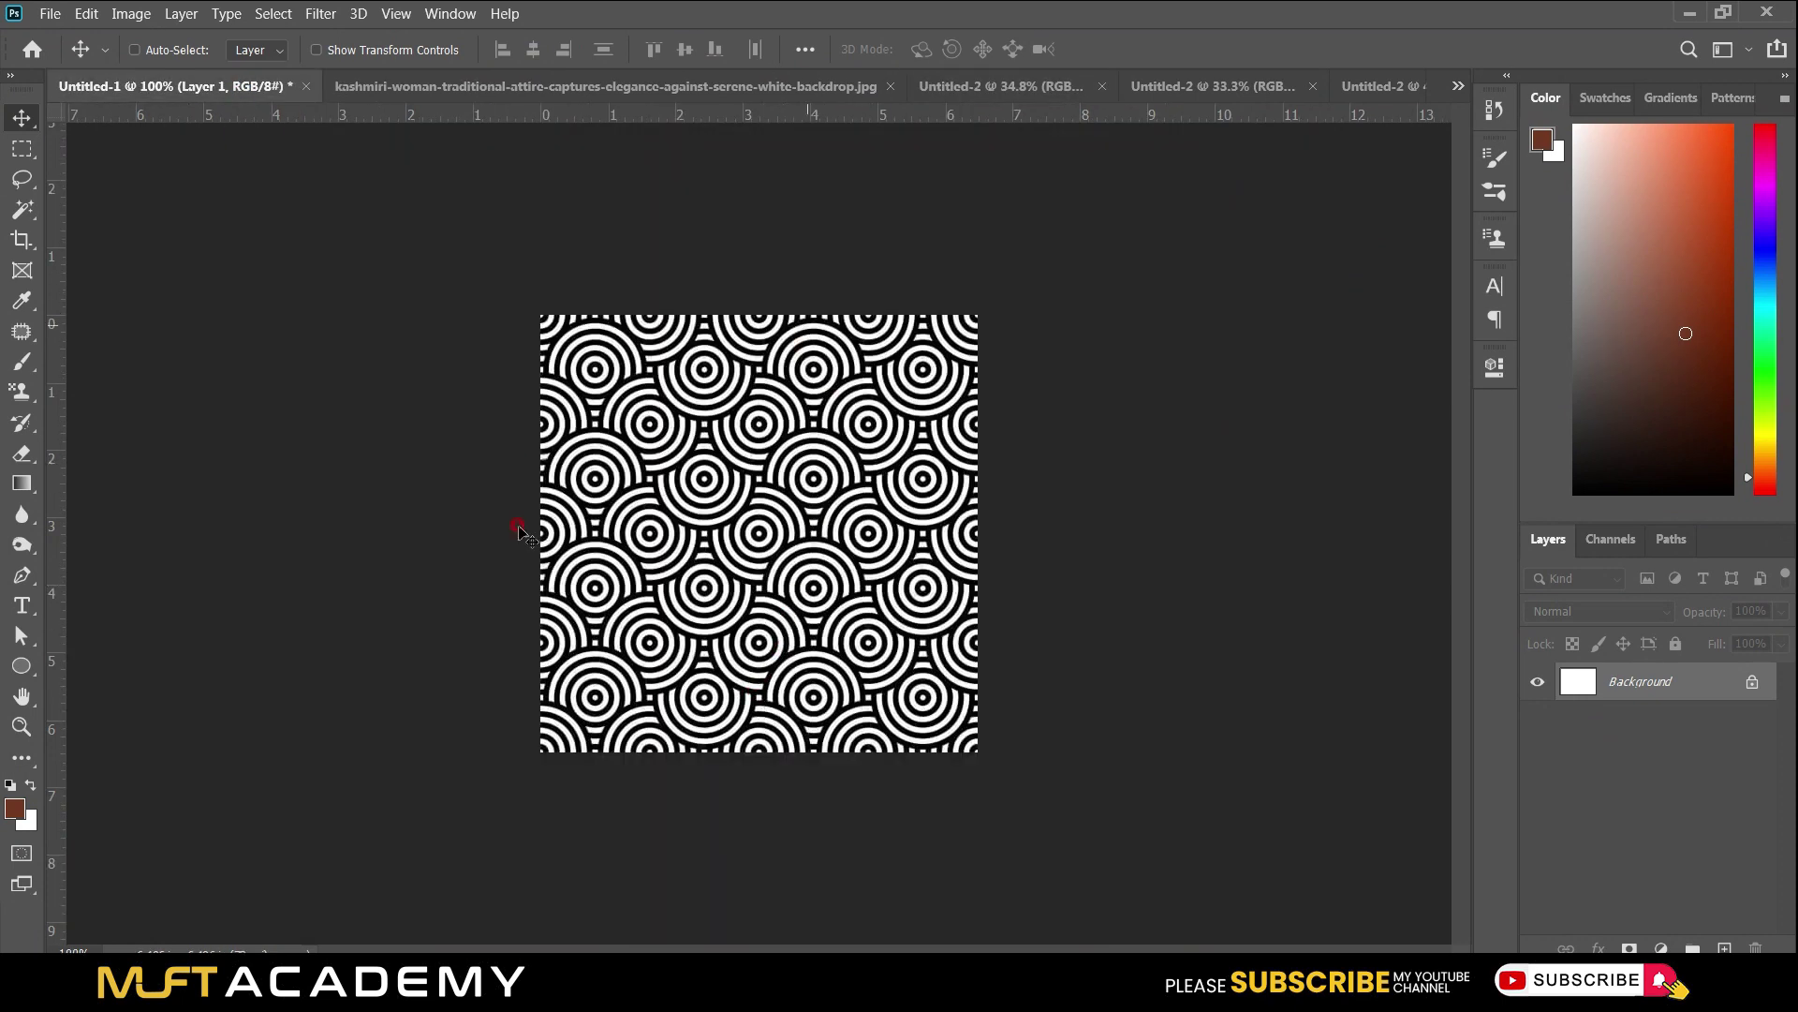
{"action": "left_click", "coordinate": [84, 14]}
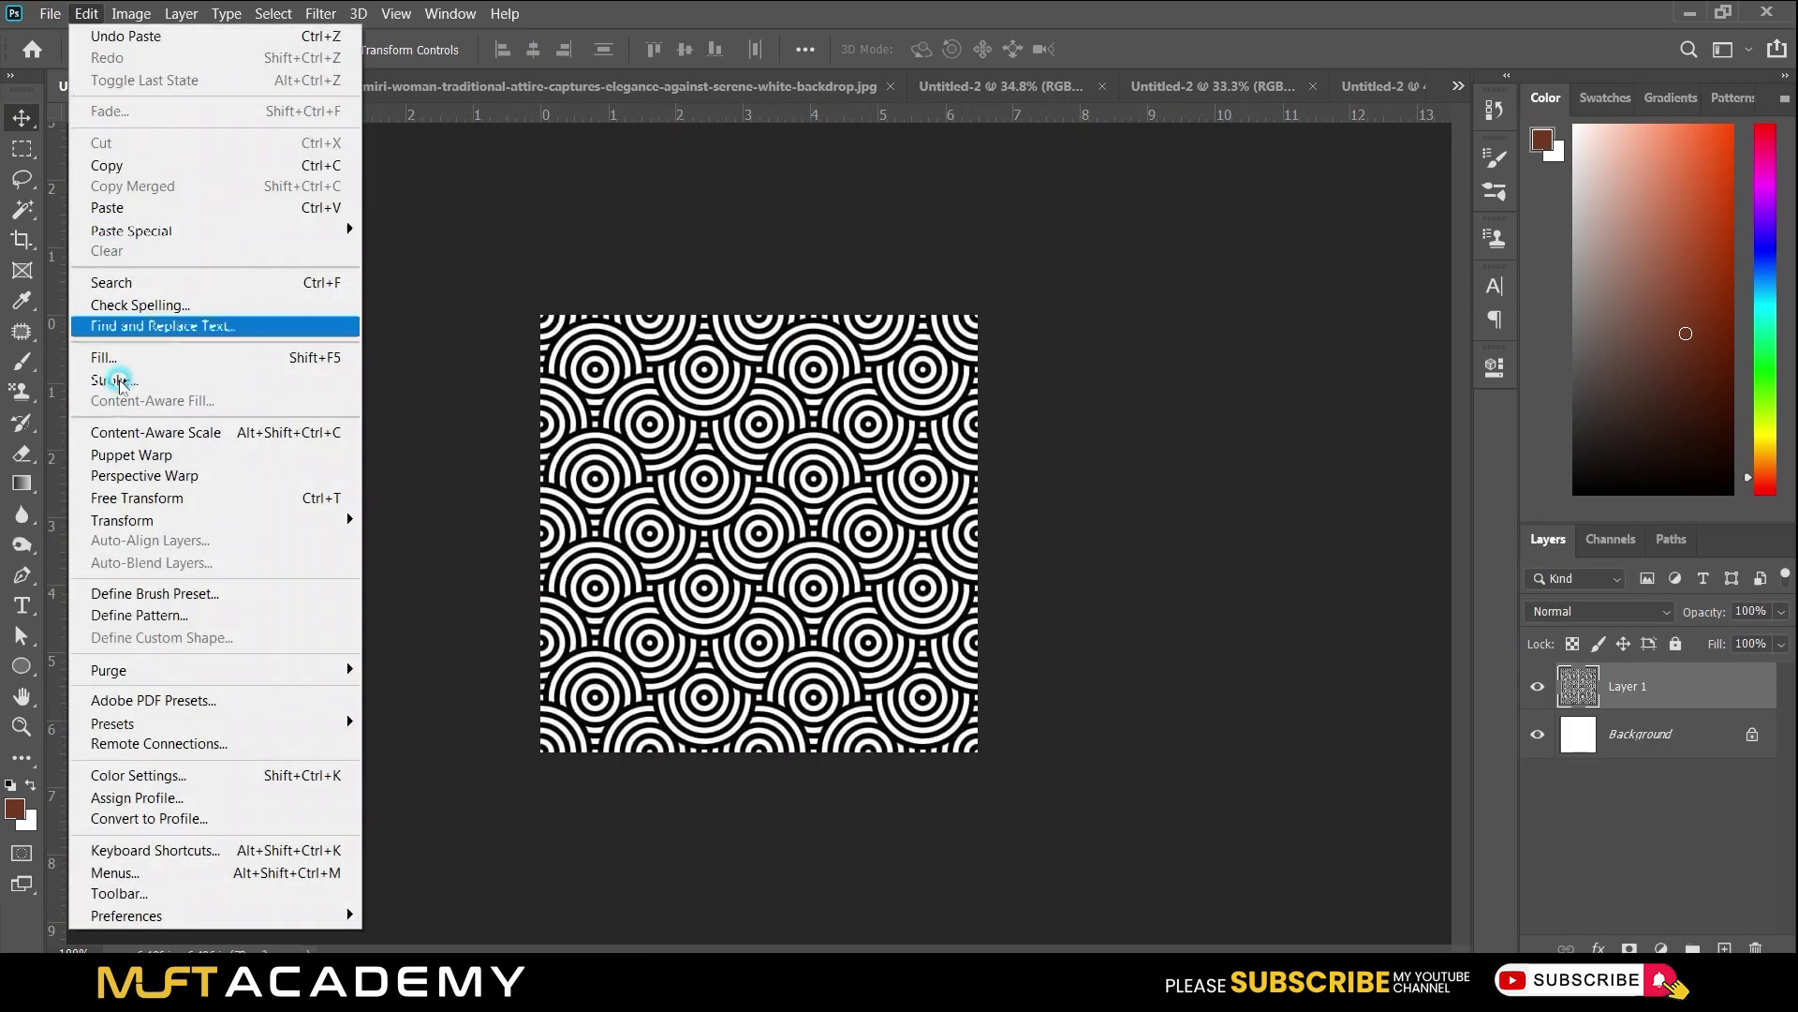
{"action": "left_click", "coordinate": [166, 616]}
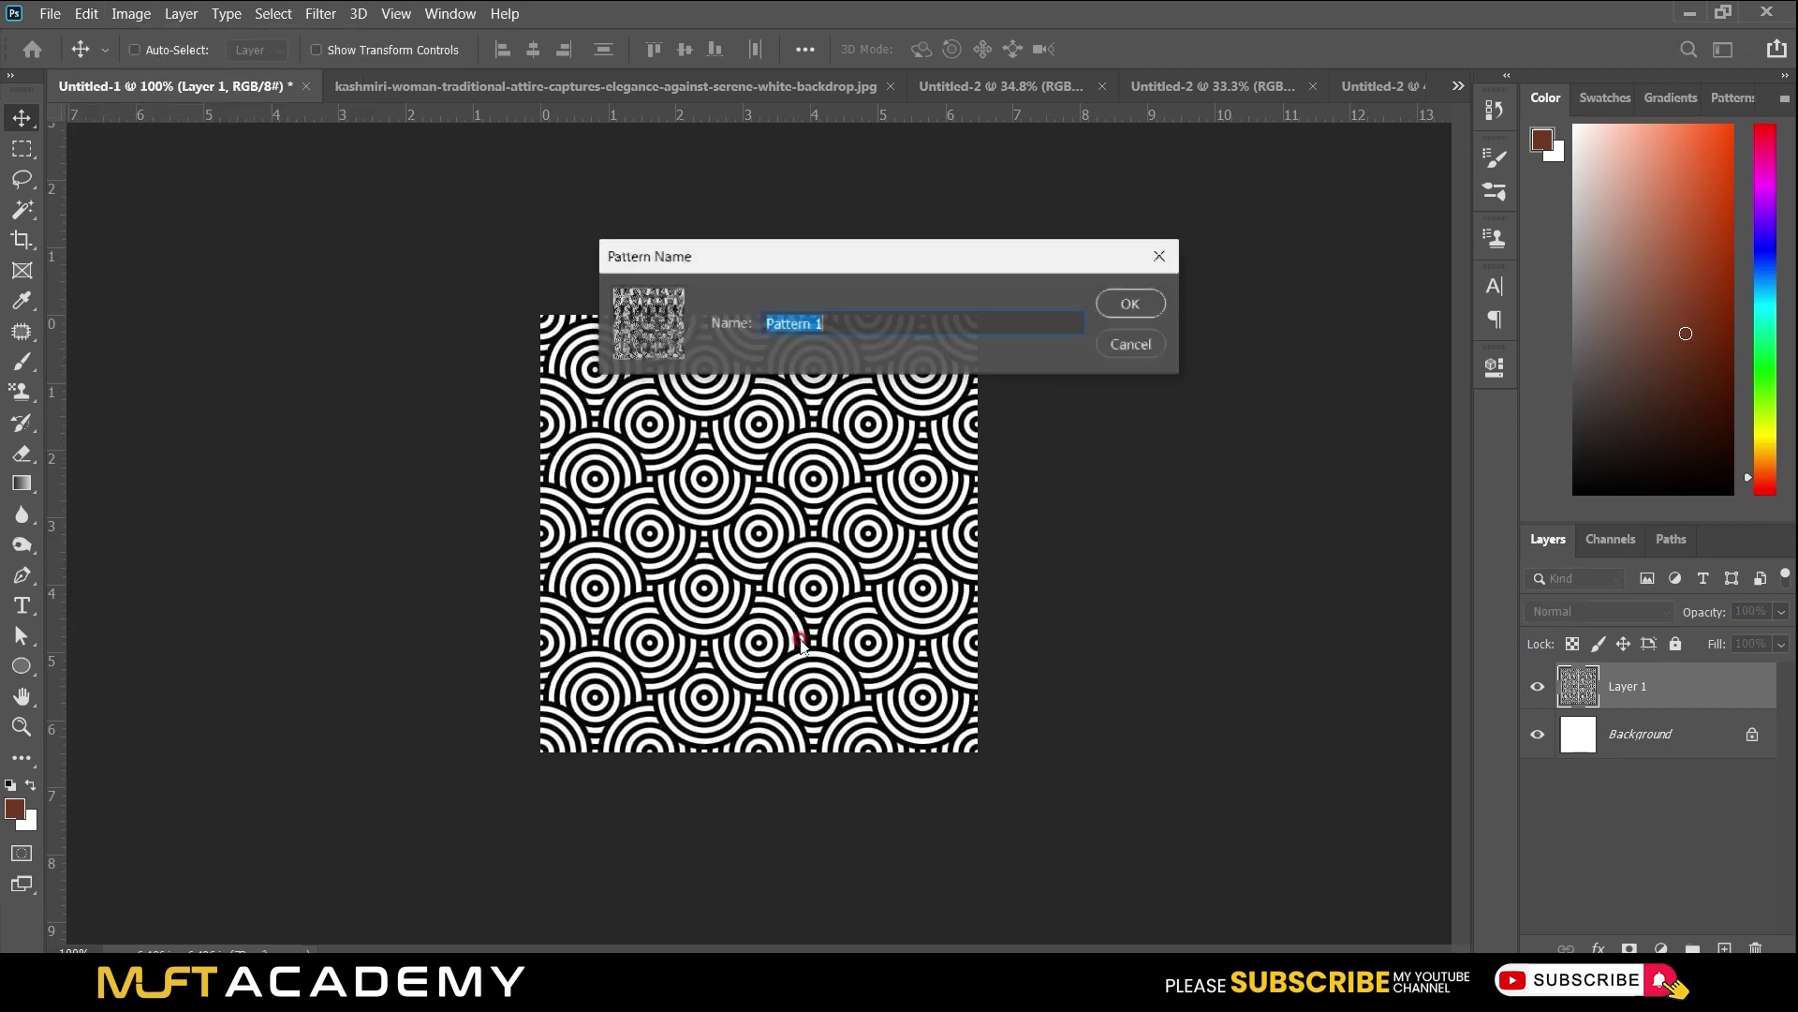
{"action": "left_click", "coordinate": [846, 371]}
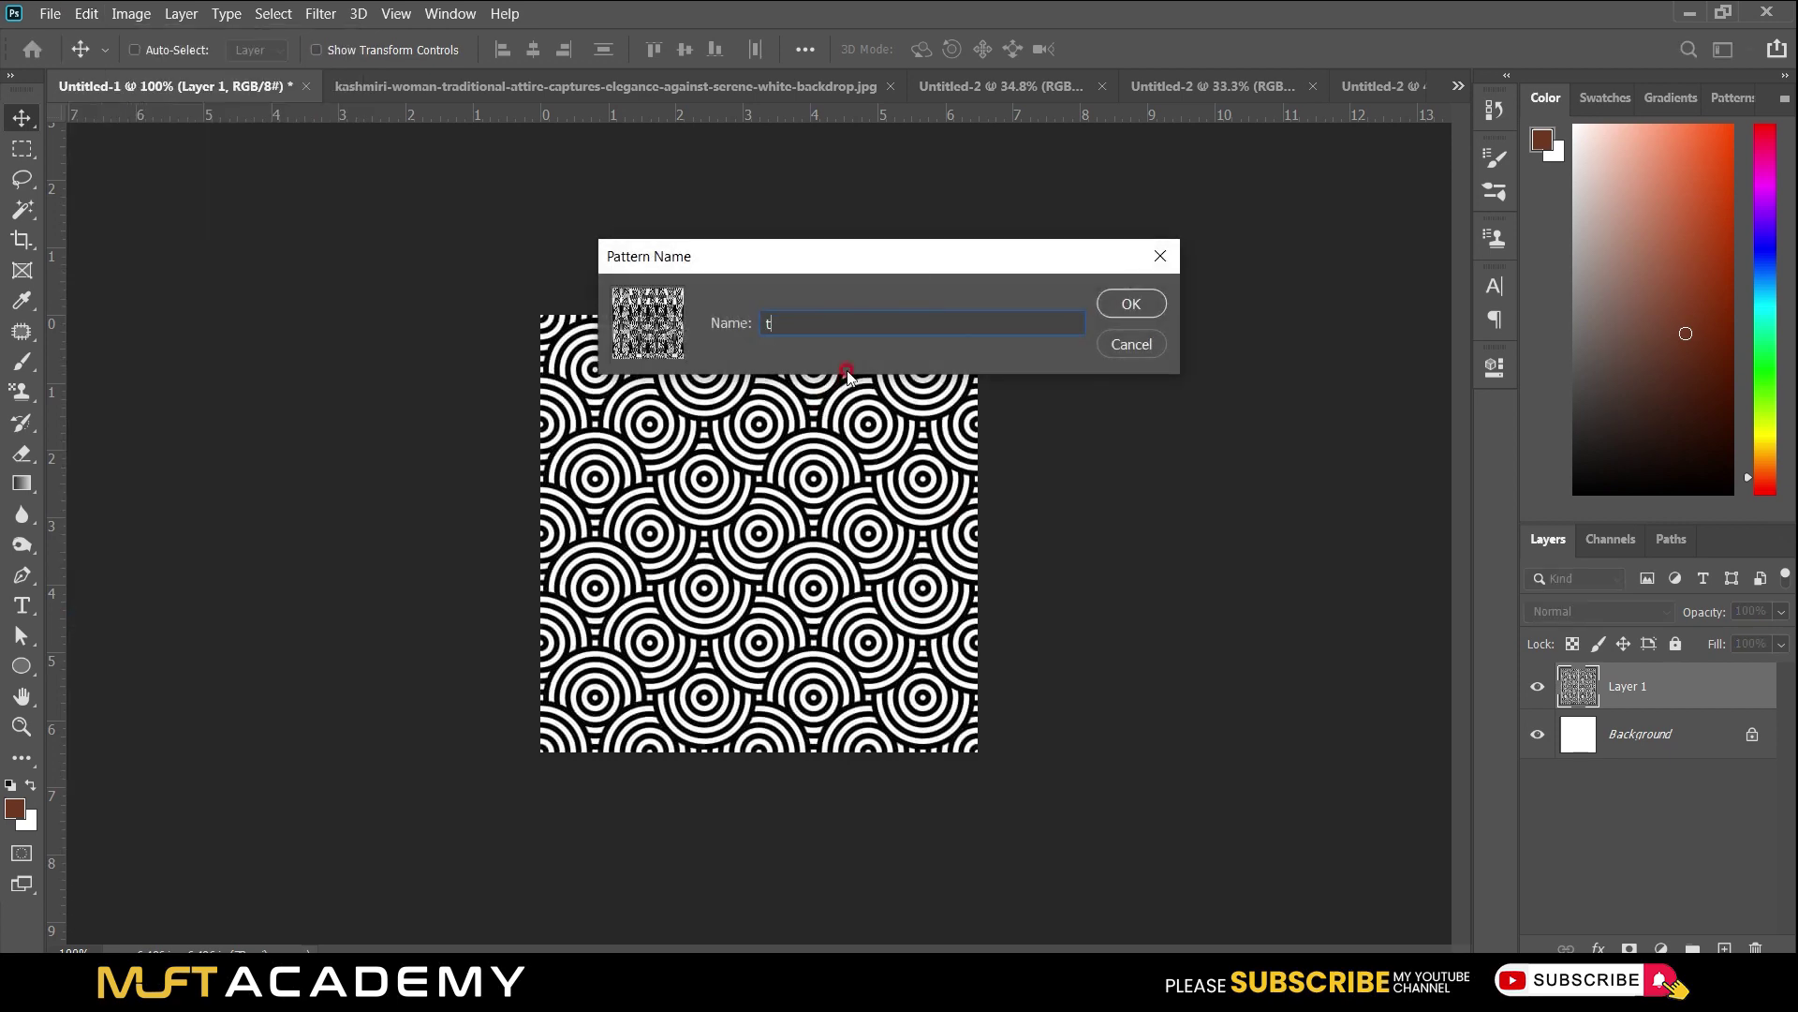
{"action": "type", "text": "Patter"}
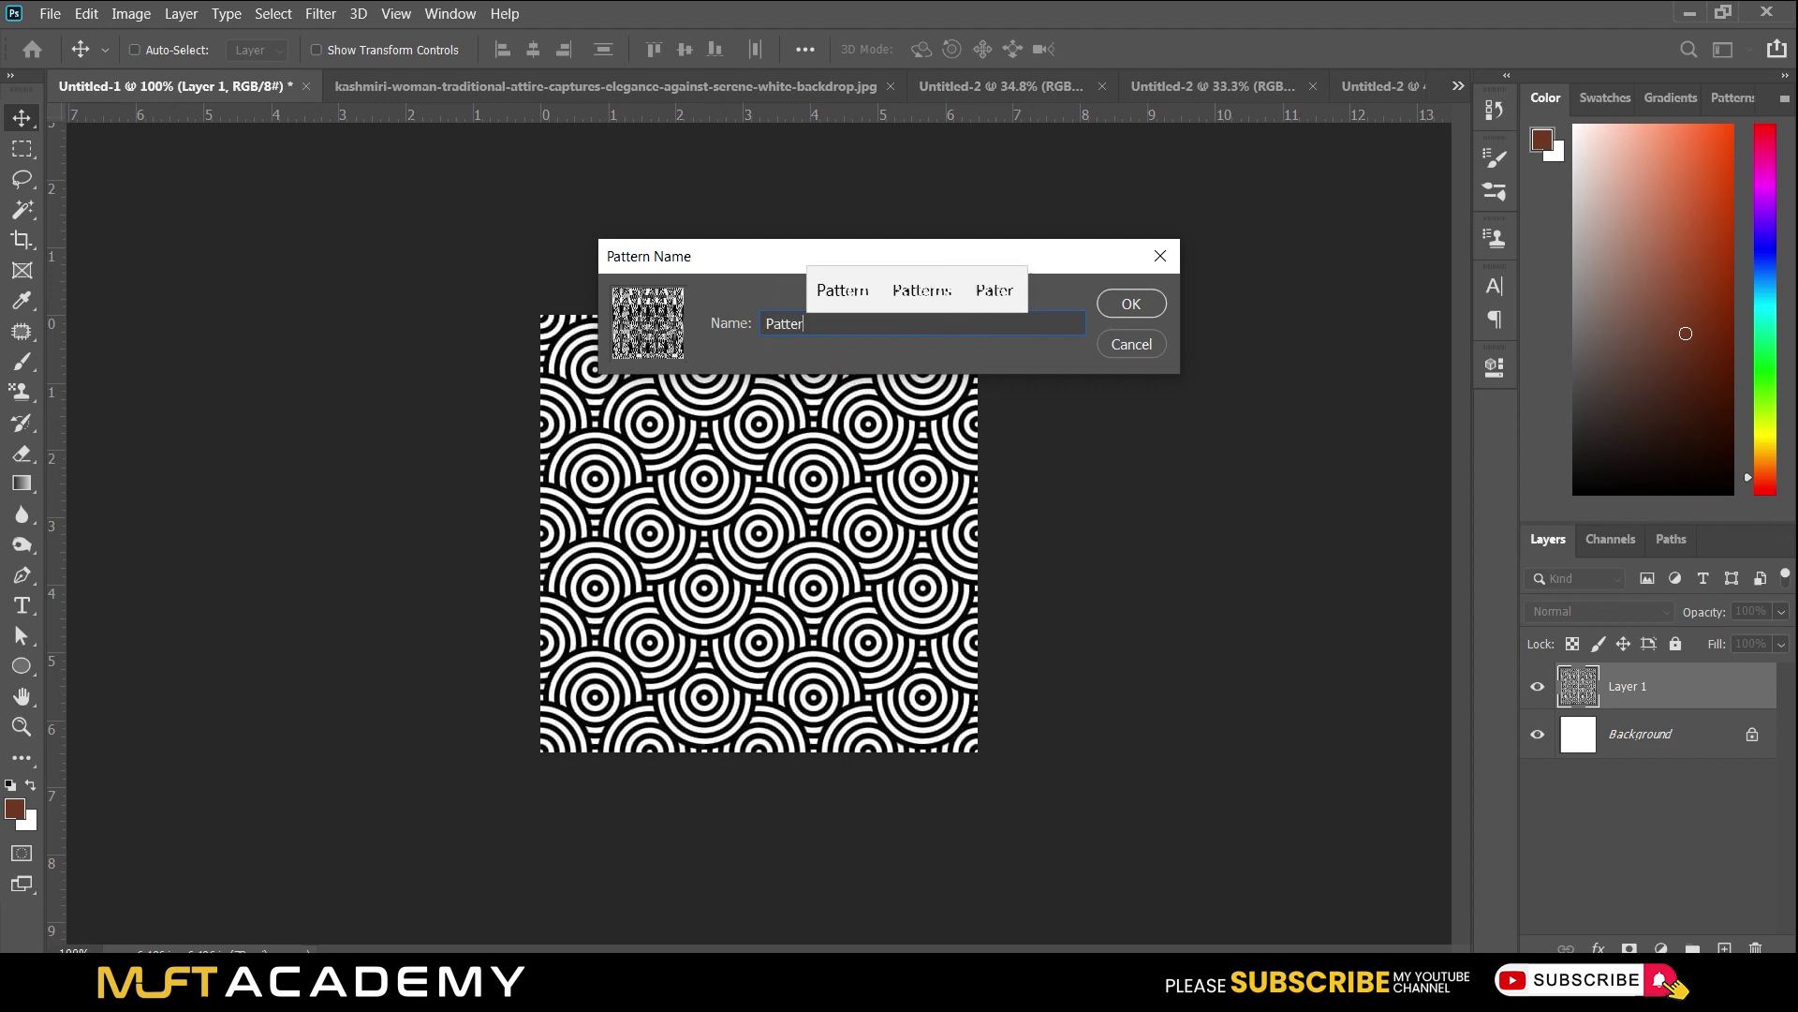
{"action": "type", "text": "n 1"}
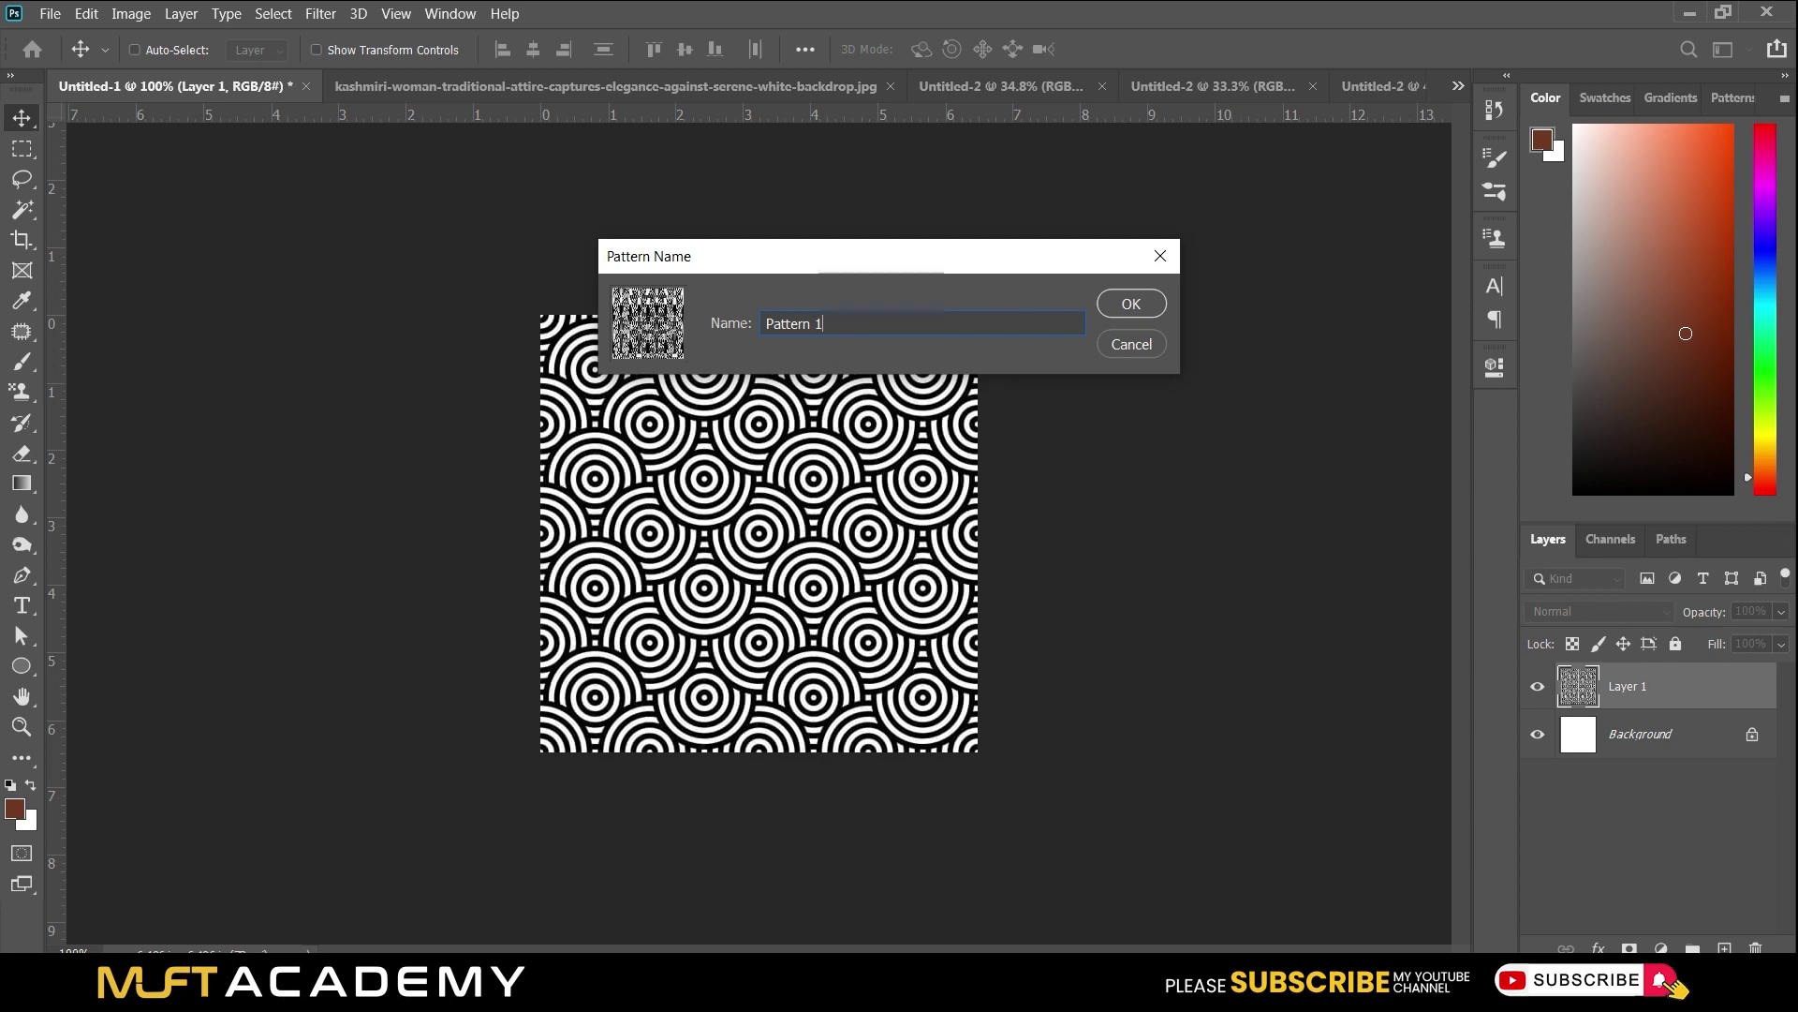
{"action": "left_click", "coordinate": [1131, 304]}
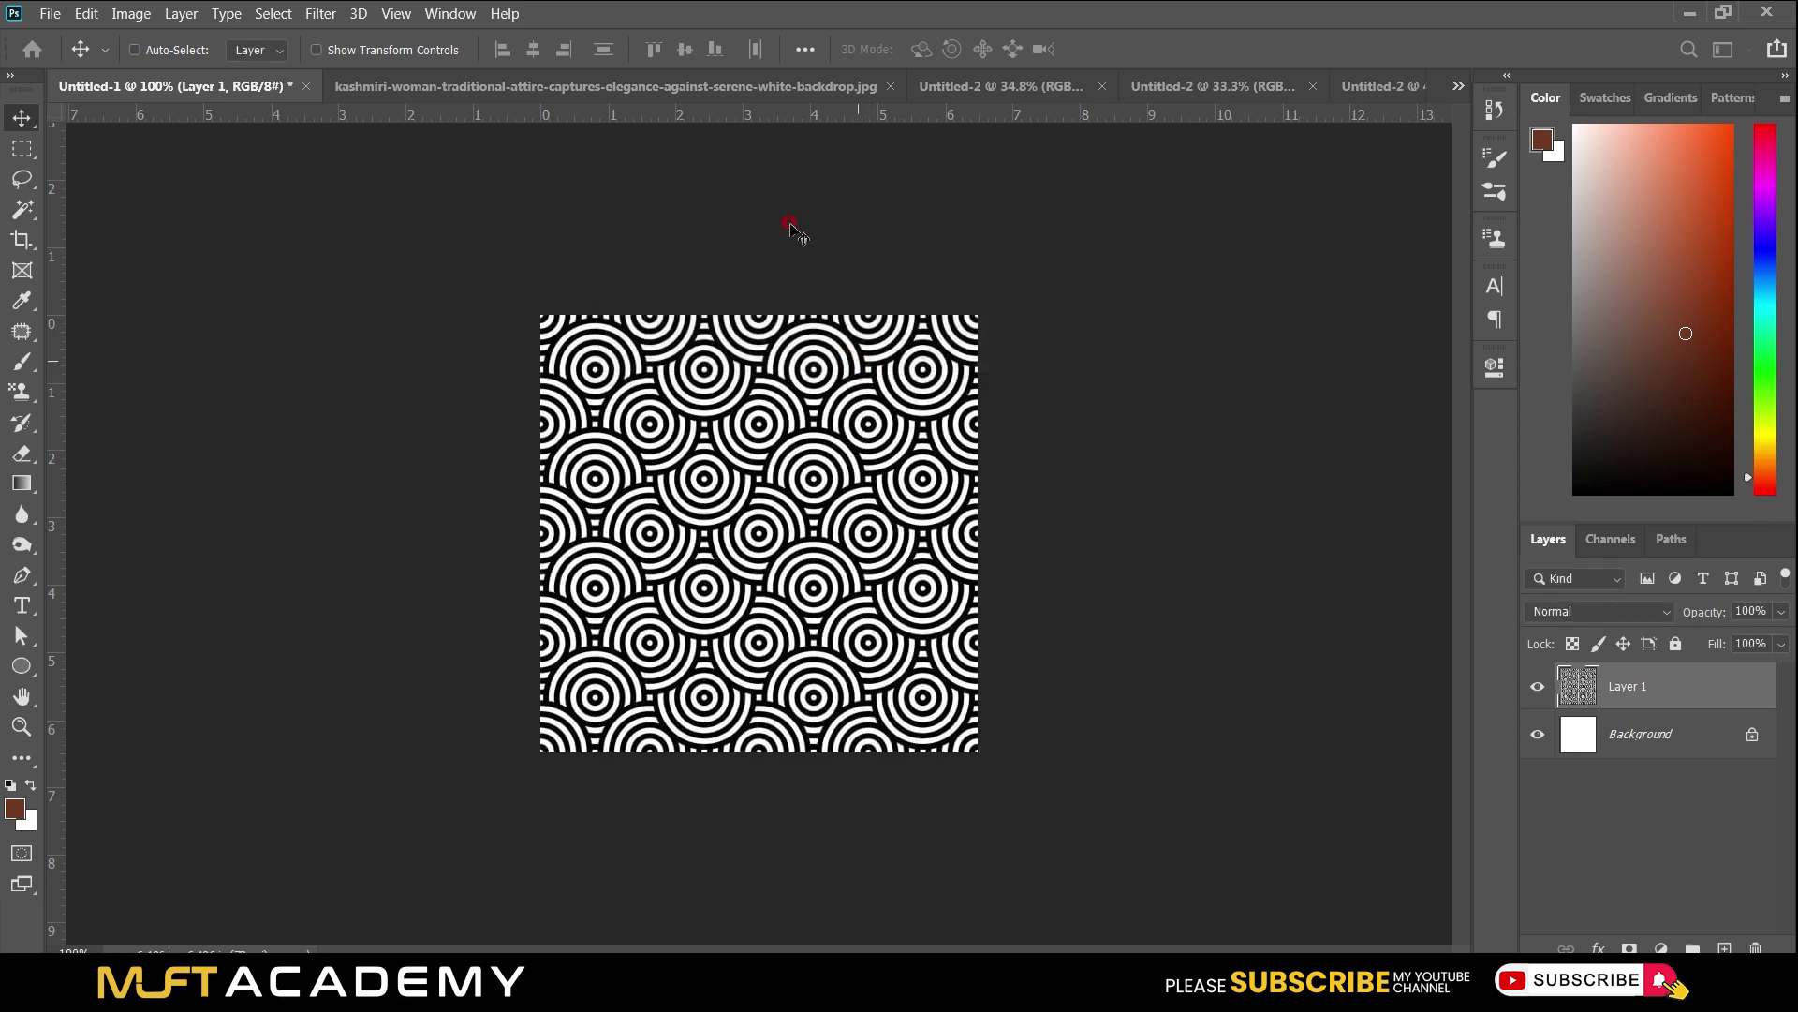
Choose the concentric circle pattern for the Pattern Stamp and paint it across the entire landscape canvas in Untitled-2.
{"action": "key", "text": "s"}
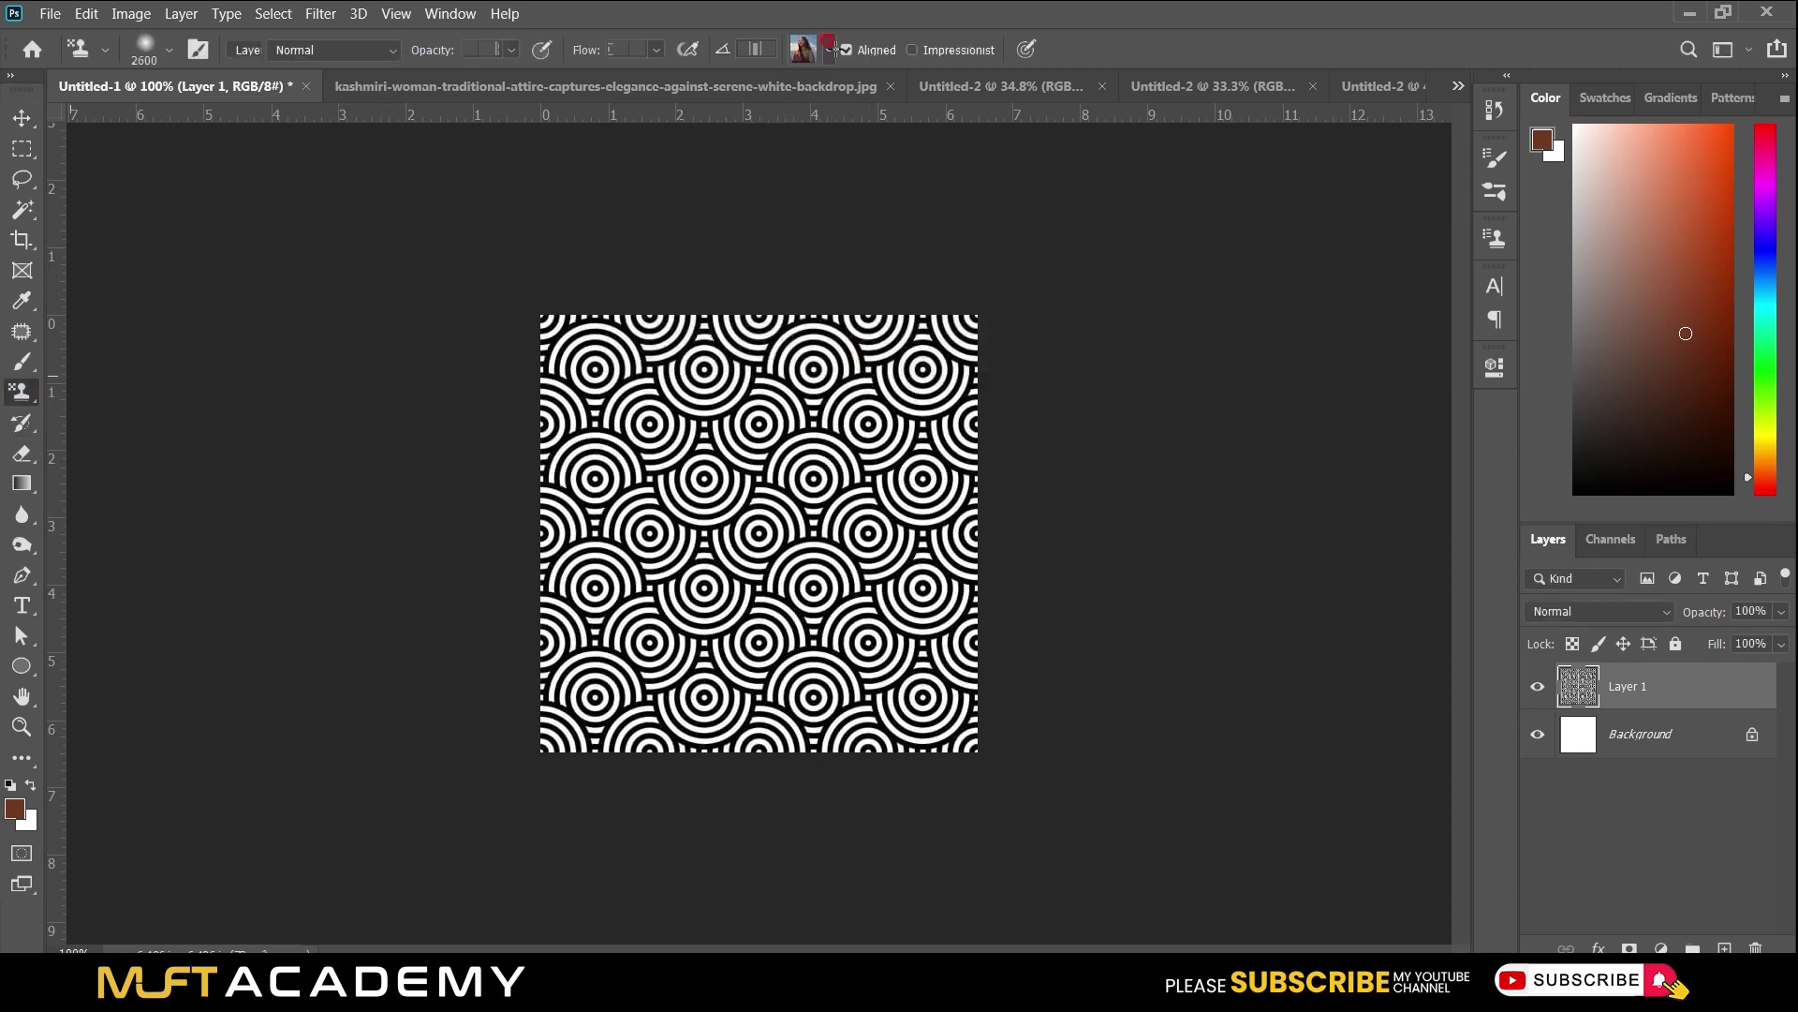
{"action": "left_click", "coordinate": [832, 50]}
{"action": "left_click", "coordinate": [728, 212]}
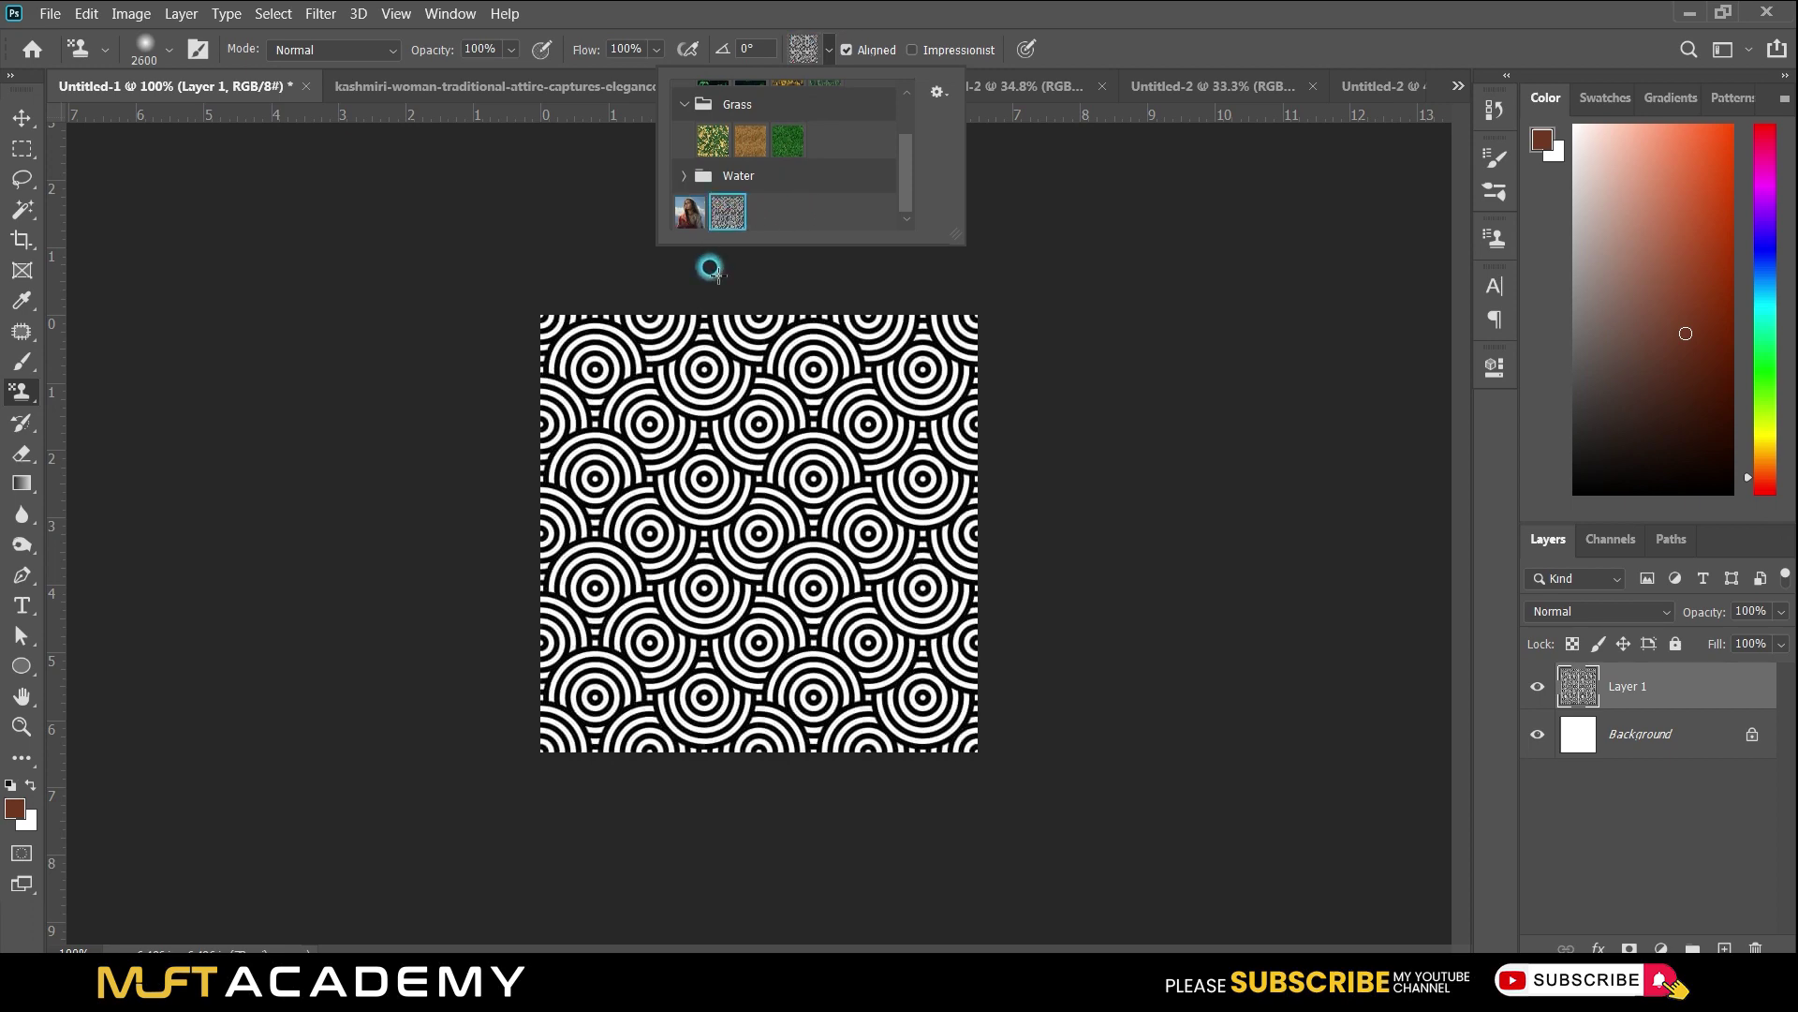
{"action": "left_click", "coordinate": [1049, 93]}
{"action": "mouse_move", "coordinate": [531, 276]}
{"action": "left_mouse_down"}
{"action": "mouse_move", "coordinate": [722, 301]}
{"action": "mouse_move", "coordinate": [1324, 200]}
{"action": "mouse_move", "coordinate": [803, 241]}
{"action": "mouse_move", "coordinate": [108, 355]}
{"action": "mouse_move", "coordinate": [281, 702]}
{"action": "mouse_move", "coordinate": [656, 843]}
{"action": "mouse_move", "coordinate": [991, 450]}
{"action": "mouse_move", "coordinate": [1184, 318]}
{"action": "left_mouse_up"}
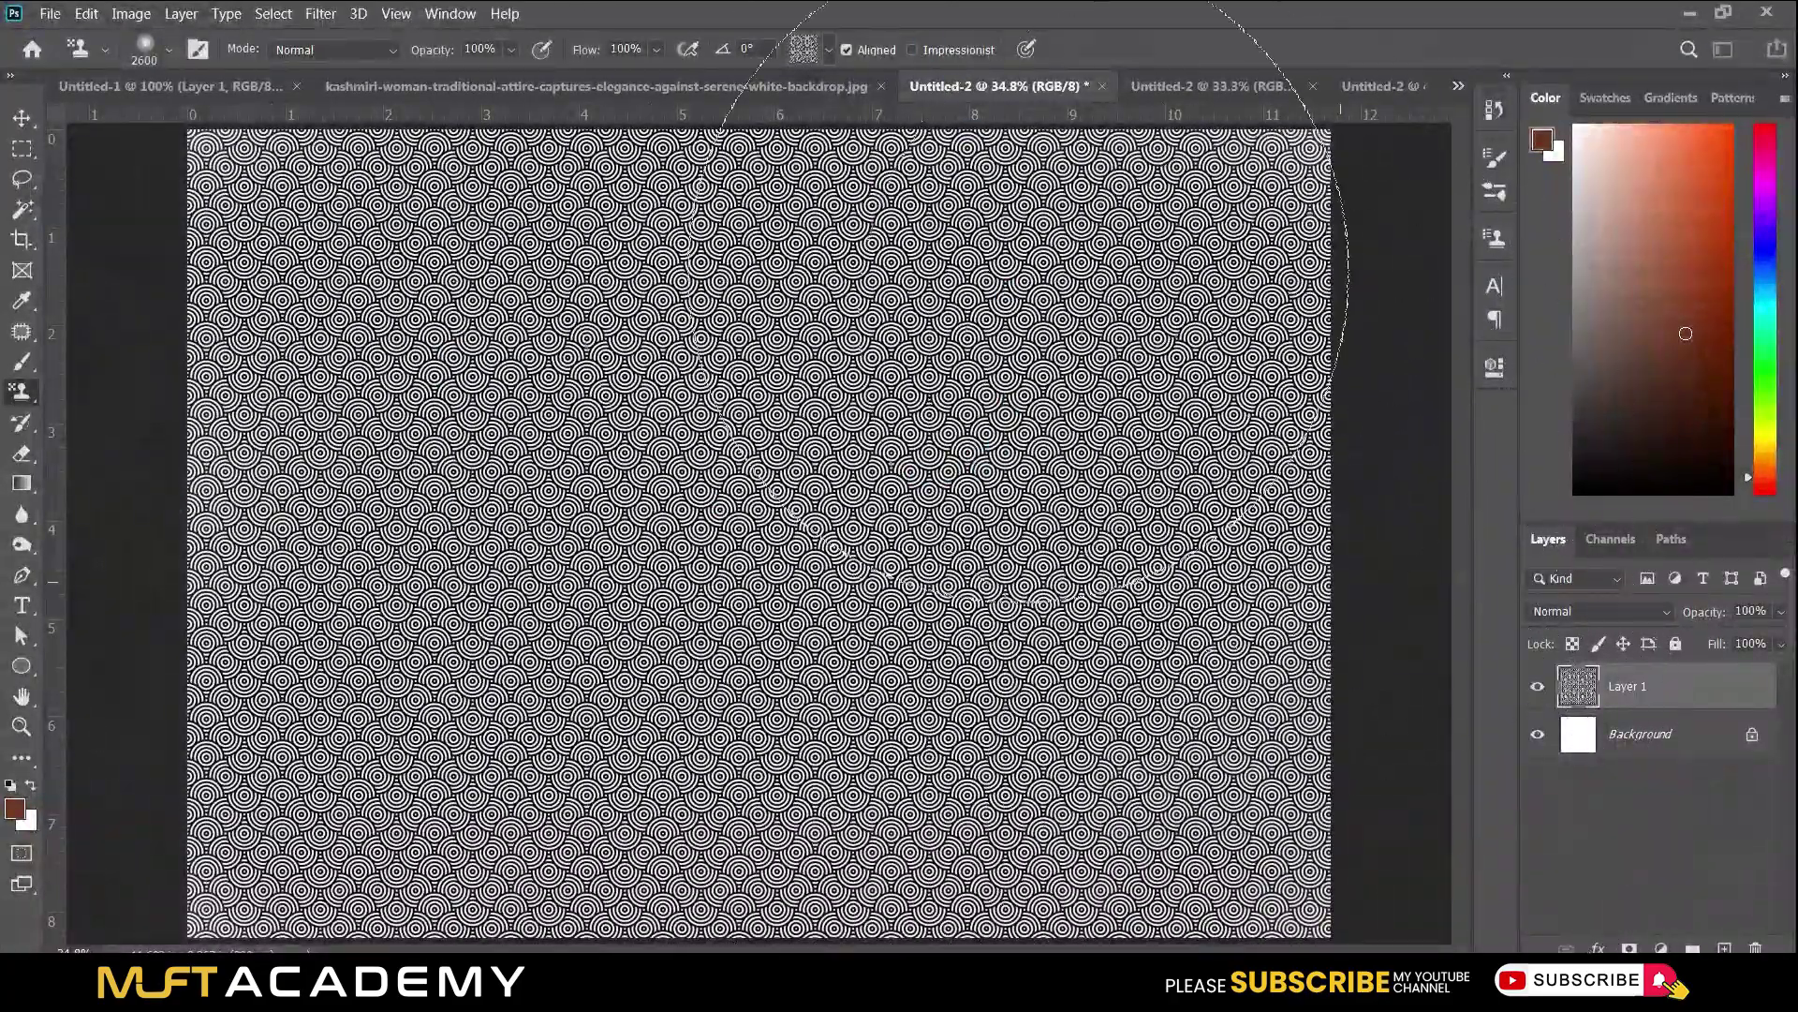
{"action": "key", "text": "ctrl+e"}
{"action": "key", "text": "v"}
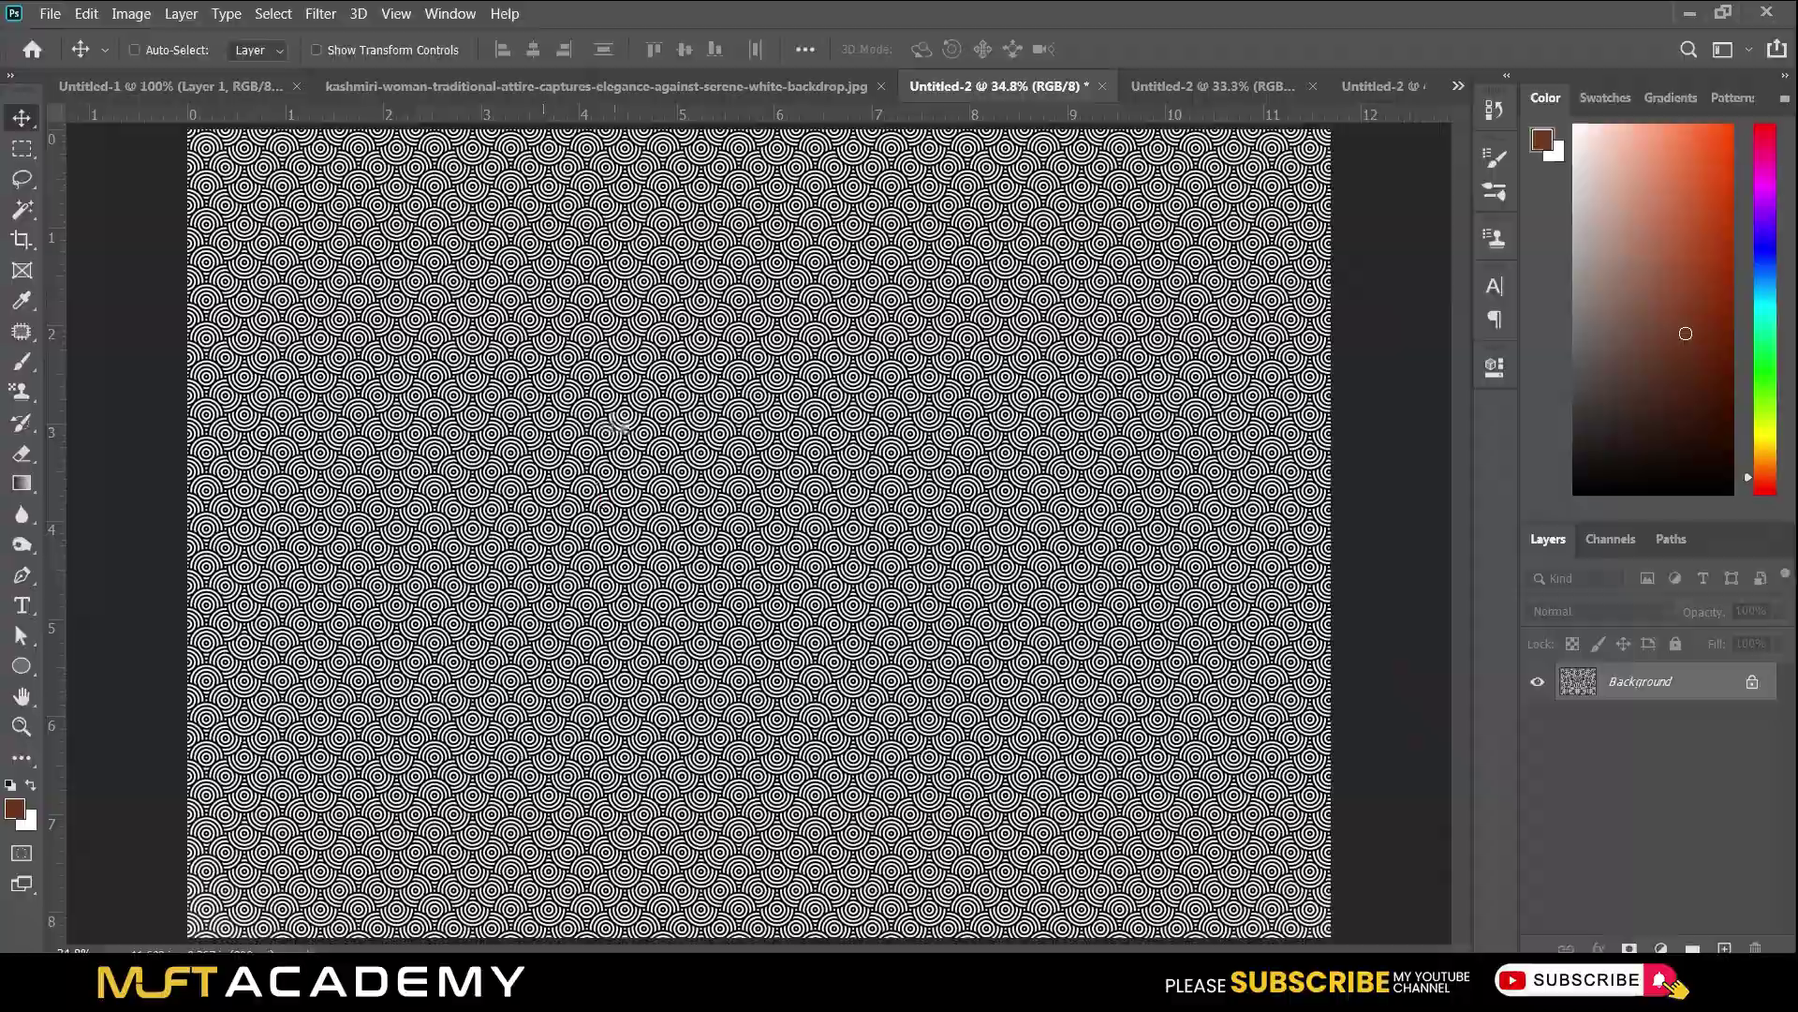
{"action": "scroll", "coordinate": [611, 426], "scroll_direction": "up", "scroll_amount": 3}
{"action": "left_click", "coordinate": [20, 392]}
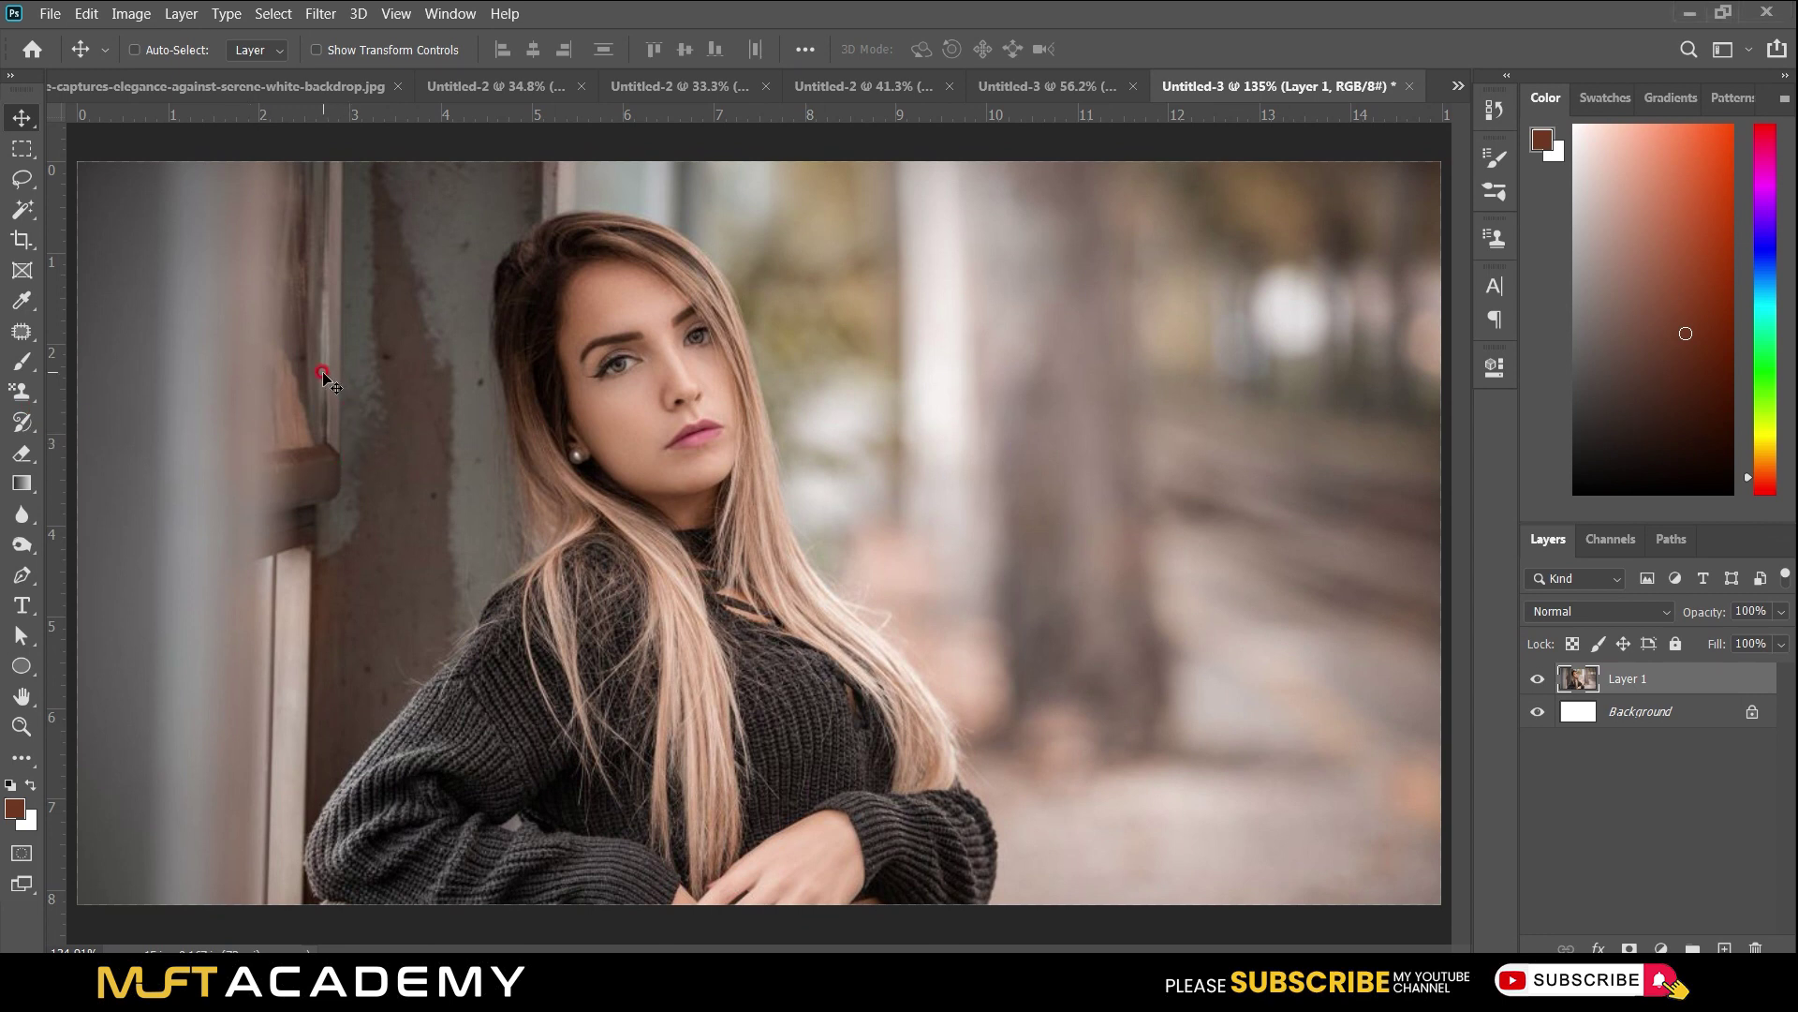
Fill the Background layer of Untitled-3 with a brown sampled from the photo's upper-right trees, and reselect Layer 1.
{"action": "key", "text": "e"}
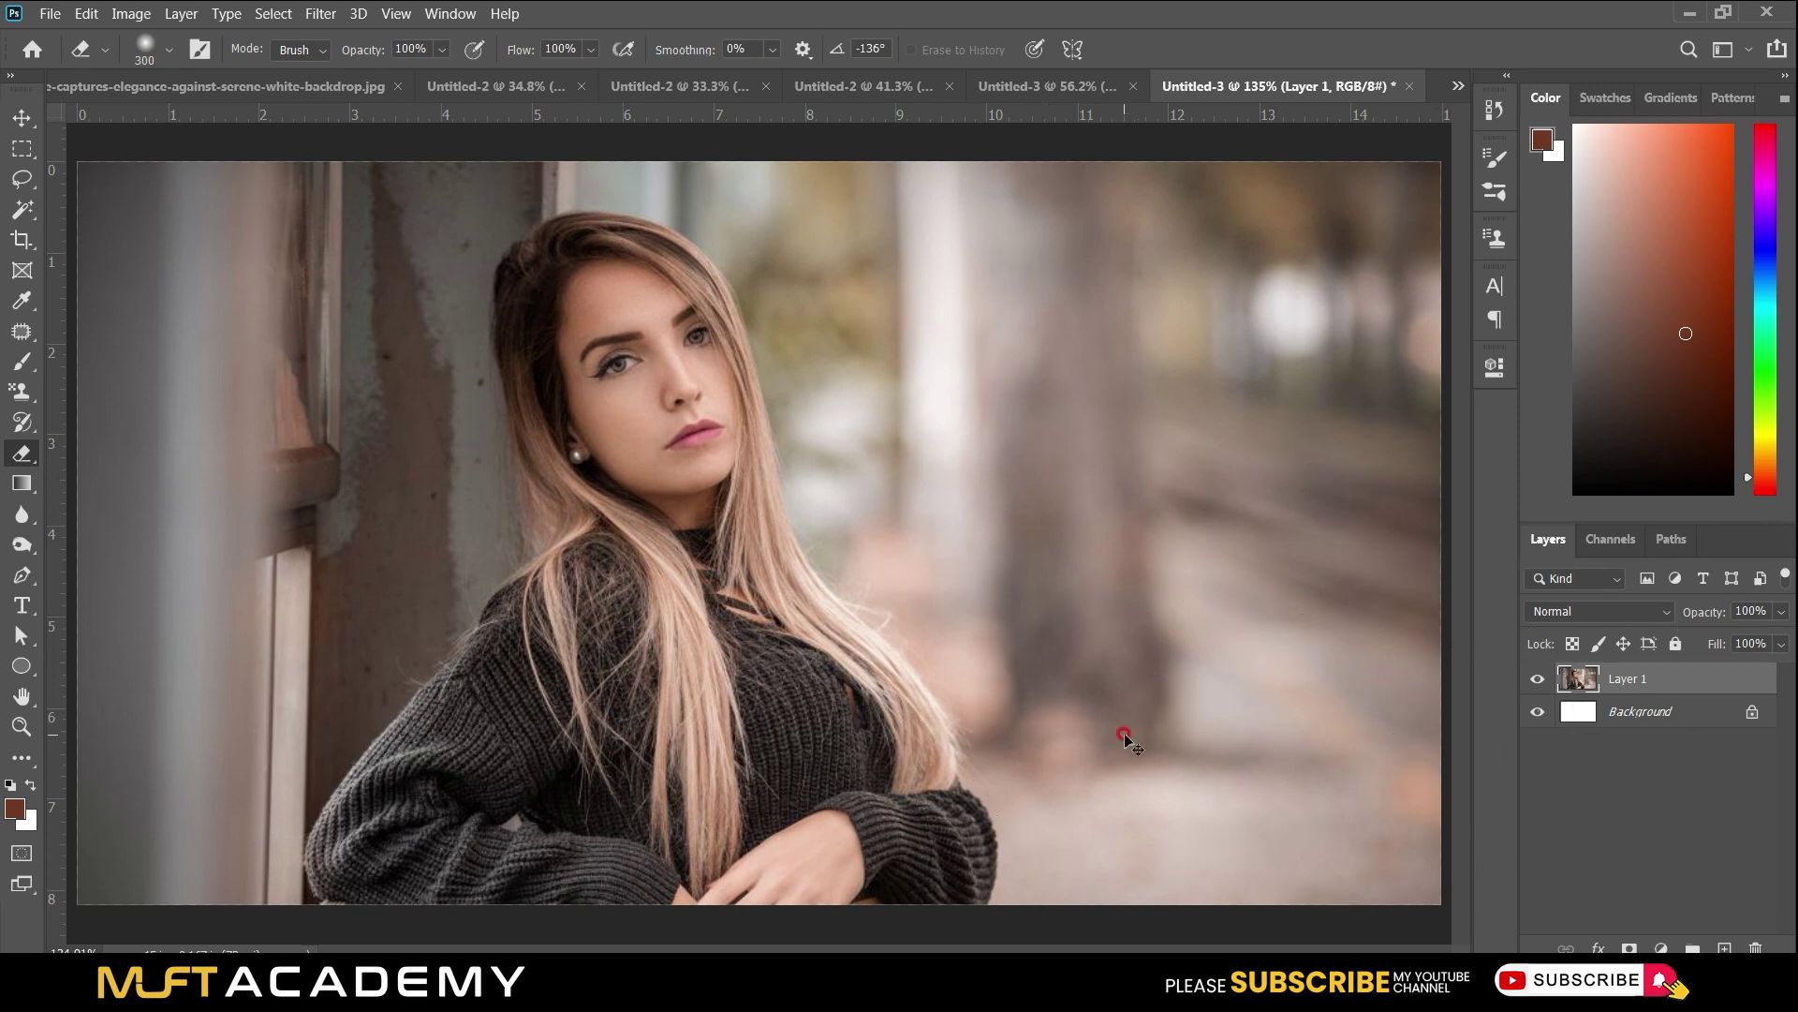
{"action": "key", "text": "ctrl+1"}
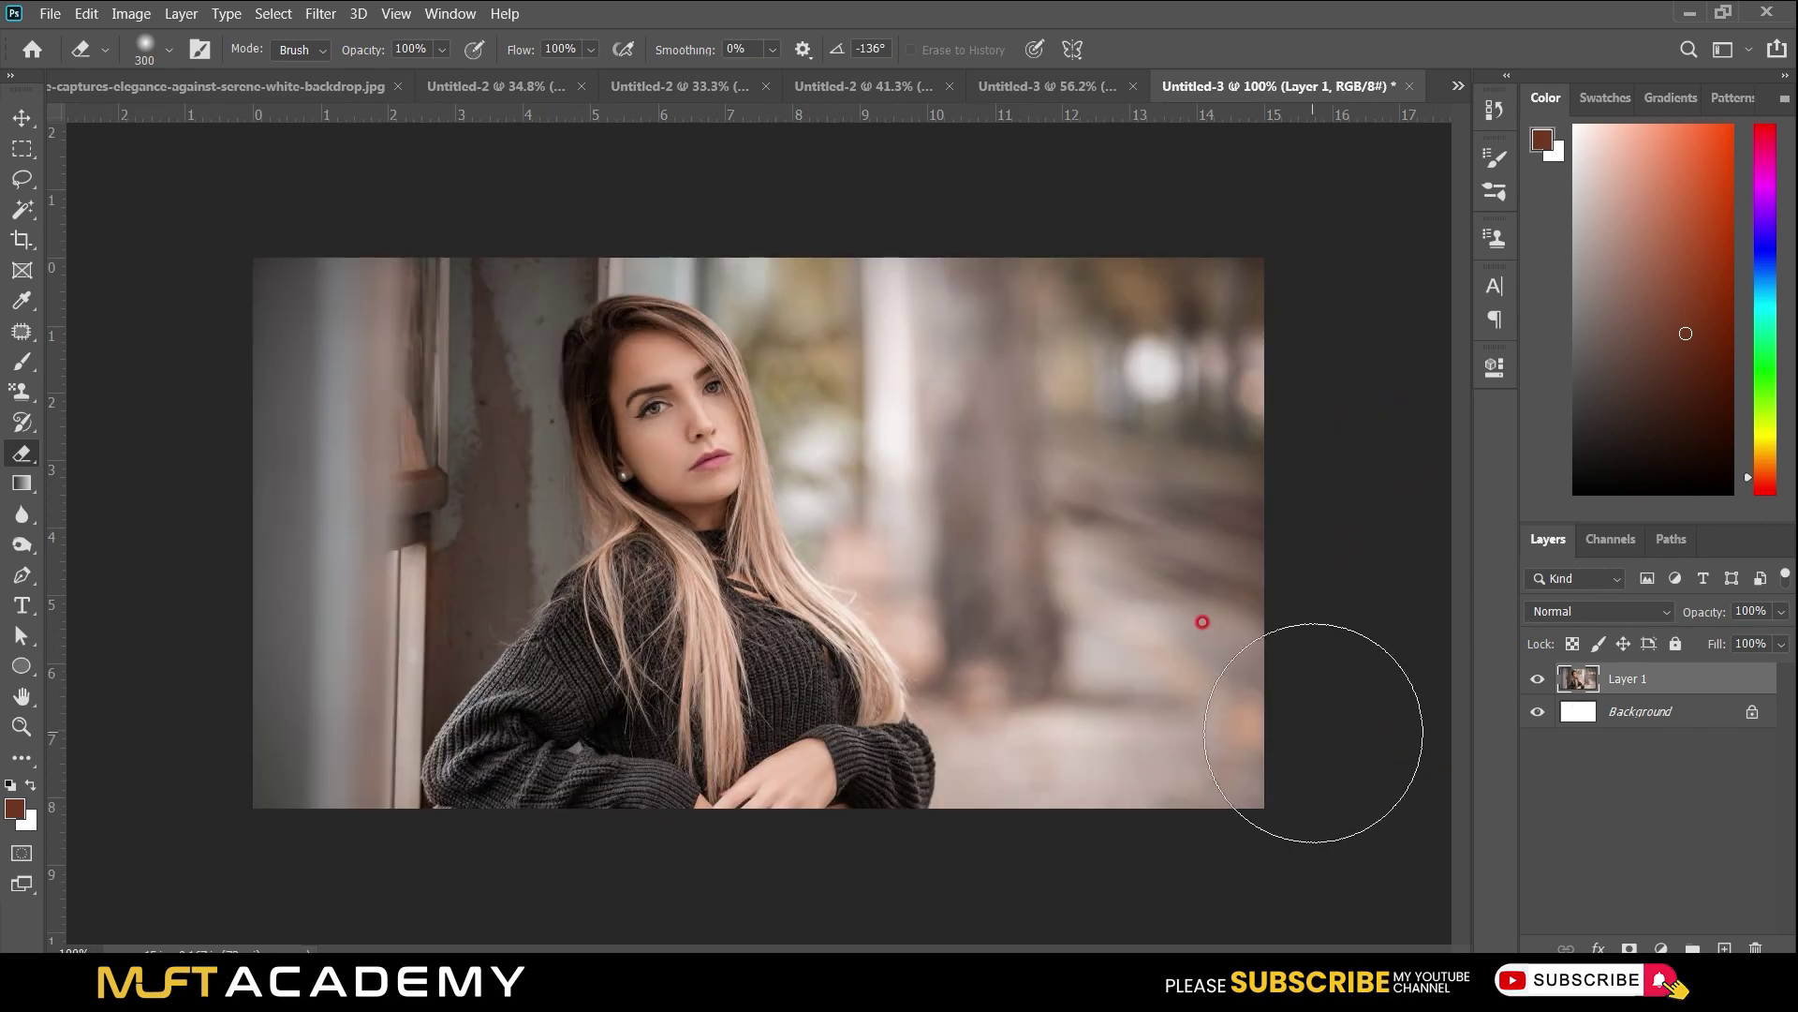
{"action": "left_click", "coordinate": [1582, 715]}
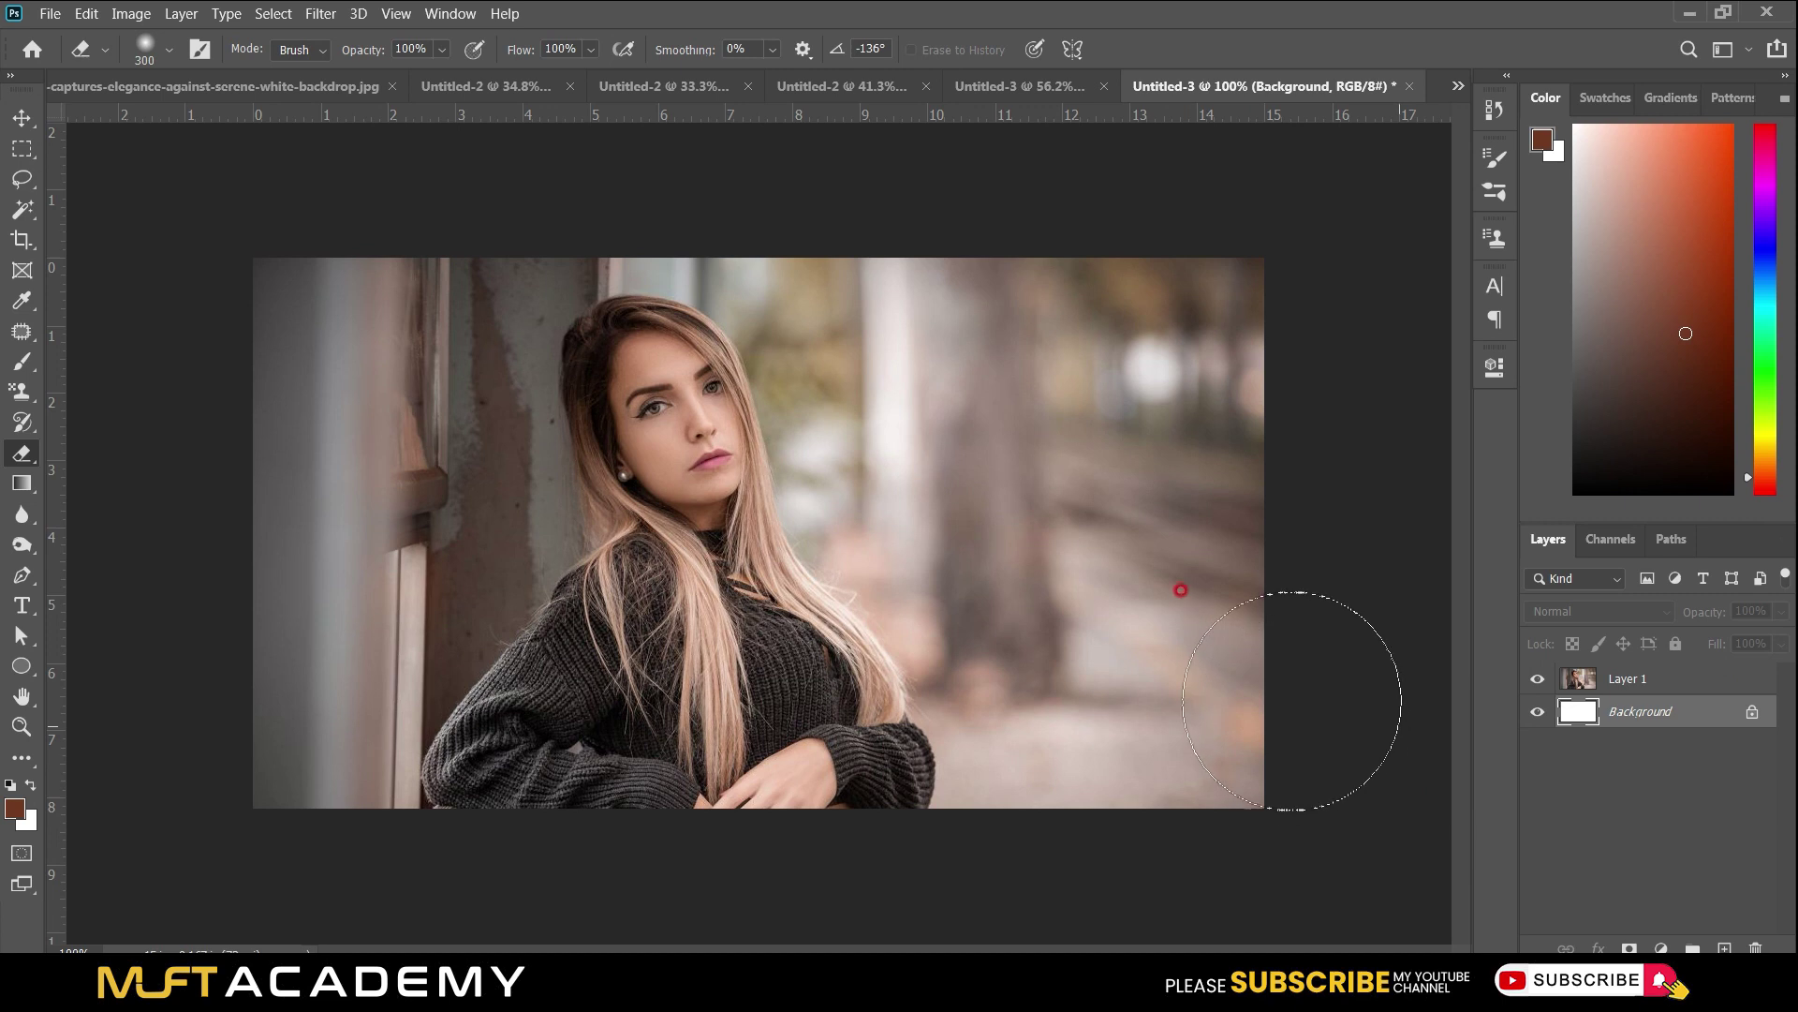
{"action": "key", "text": "i"}
{"action": "left_click", "coordinate": [1215, 292]}
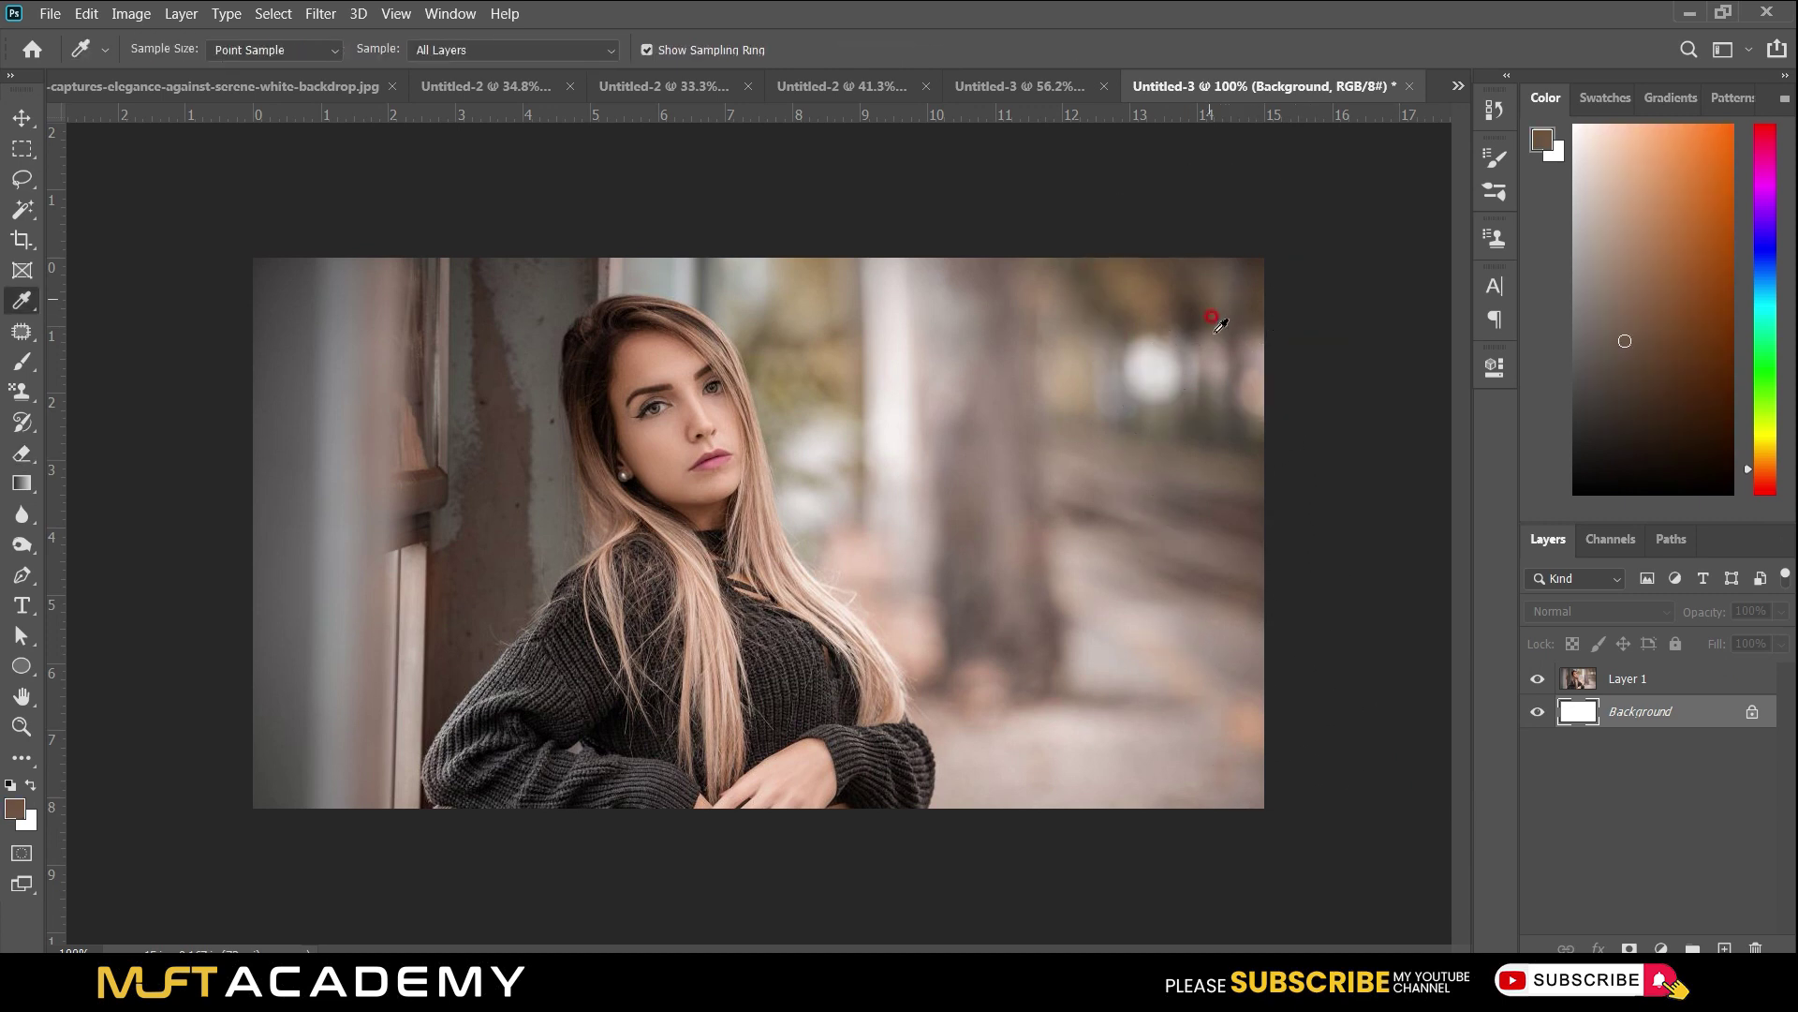
{"action": "key", "text": "v"}
{"action": "key", "text": "alt+bracketright"}
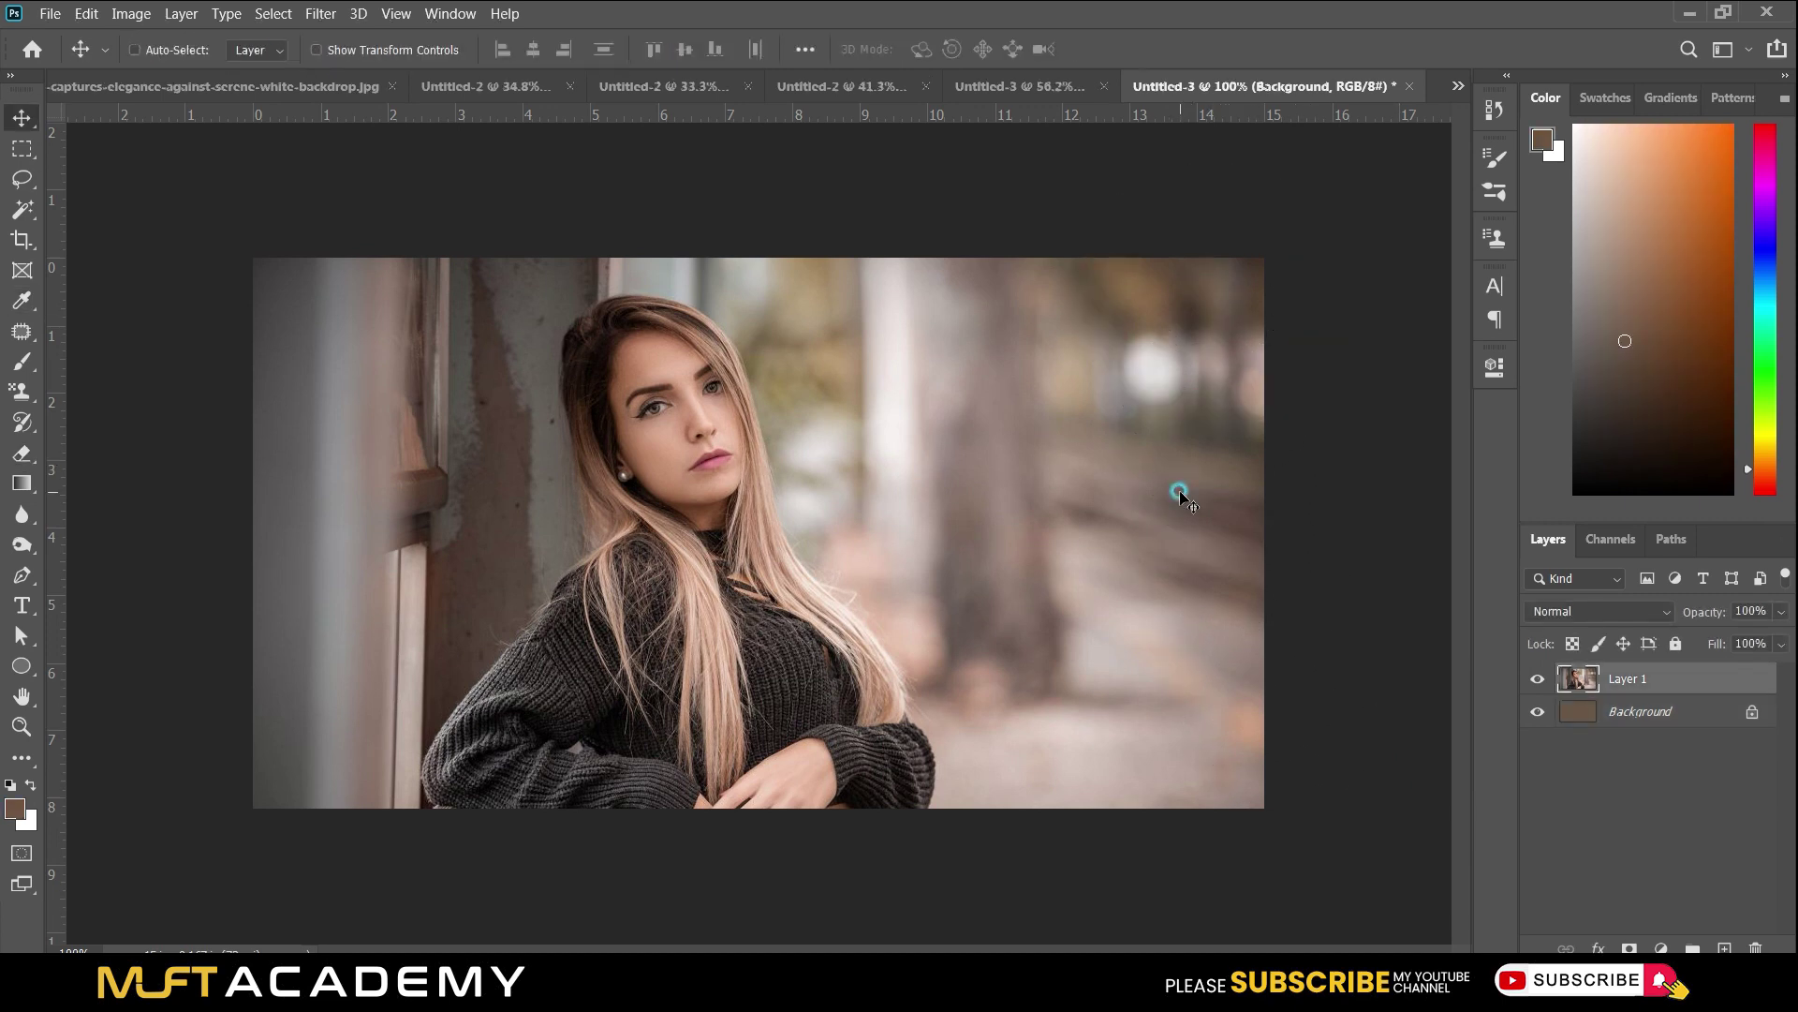
Add a layer mask to Layer 1 and fade out the photo's right side with an 800 px Eraser.
{"action": "left_click", "coordinate": [1629, 947]}
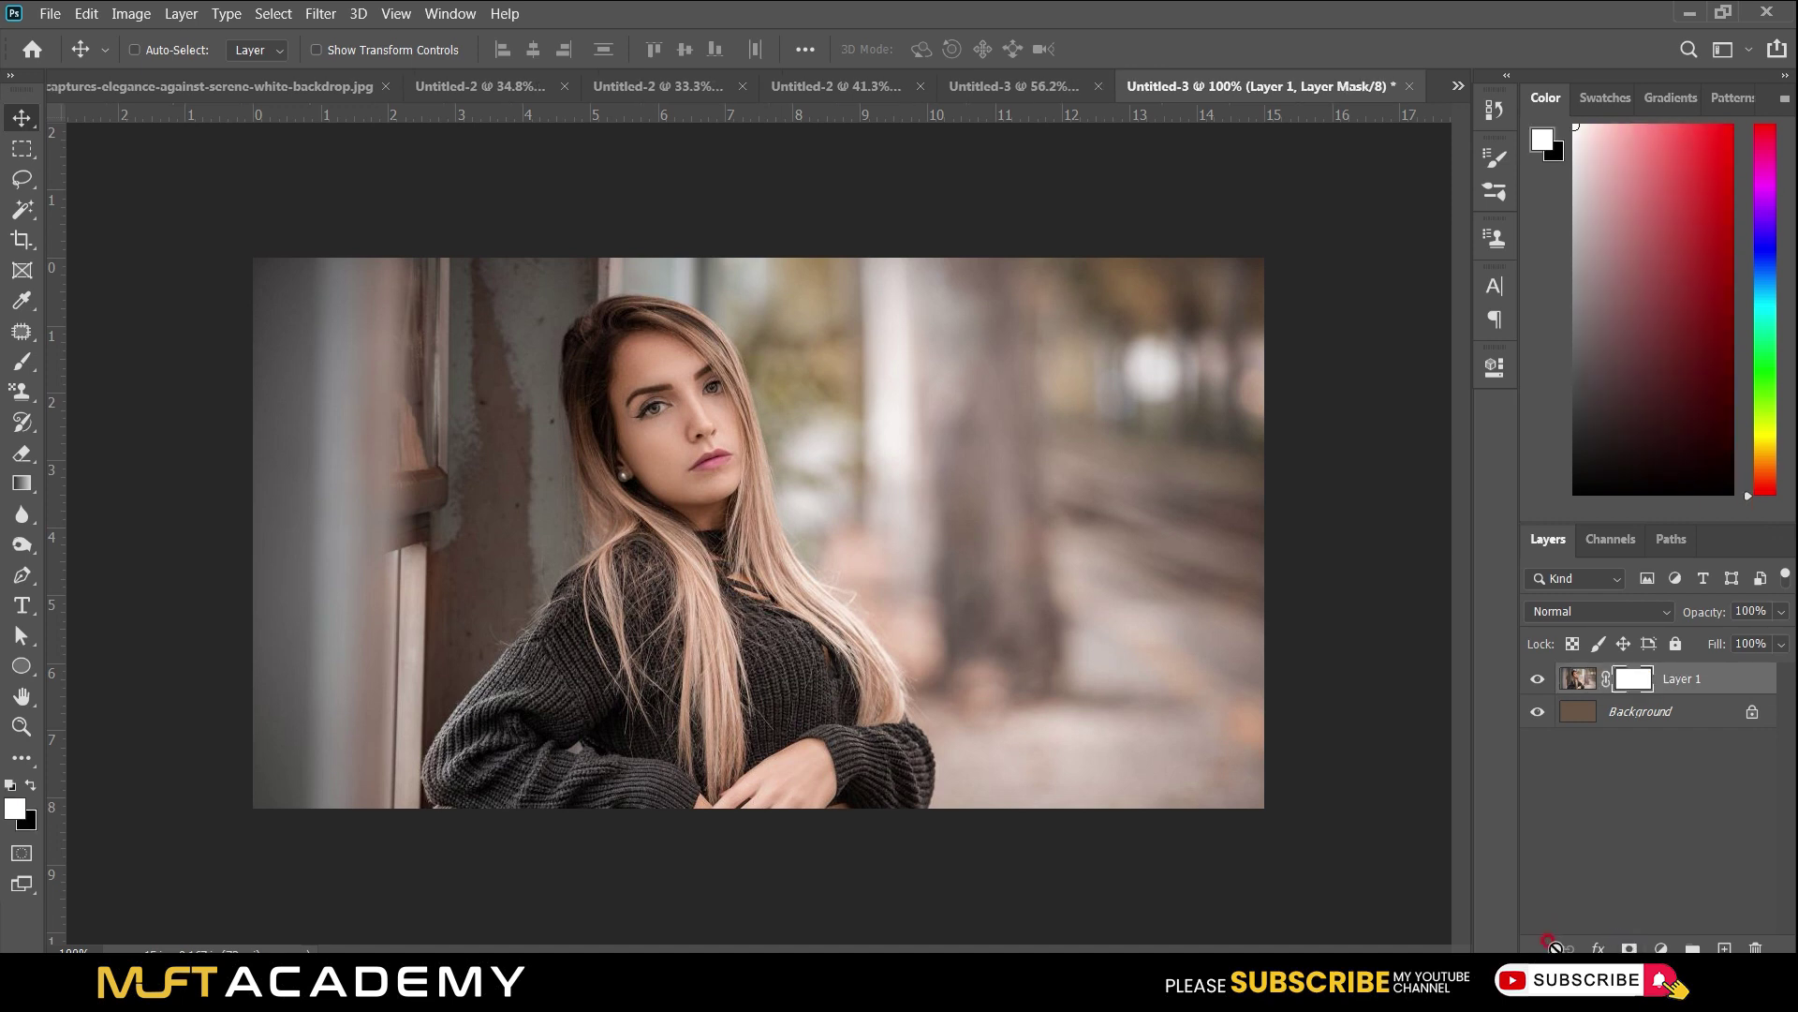
{"action": "key", "text": "e"}
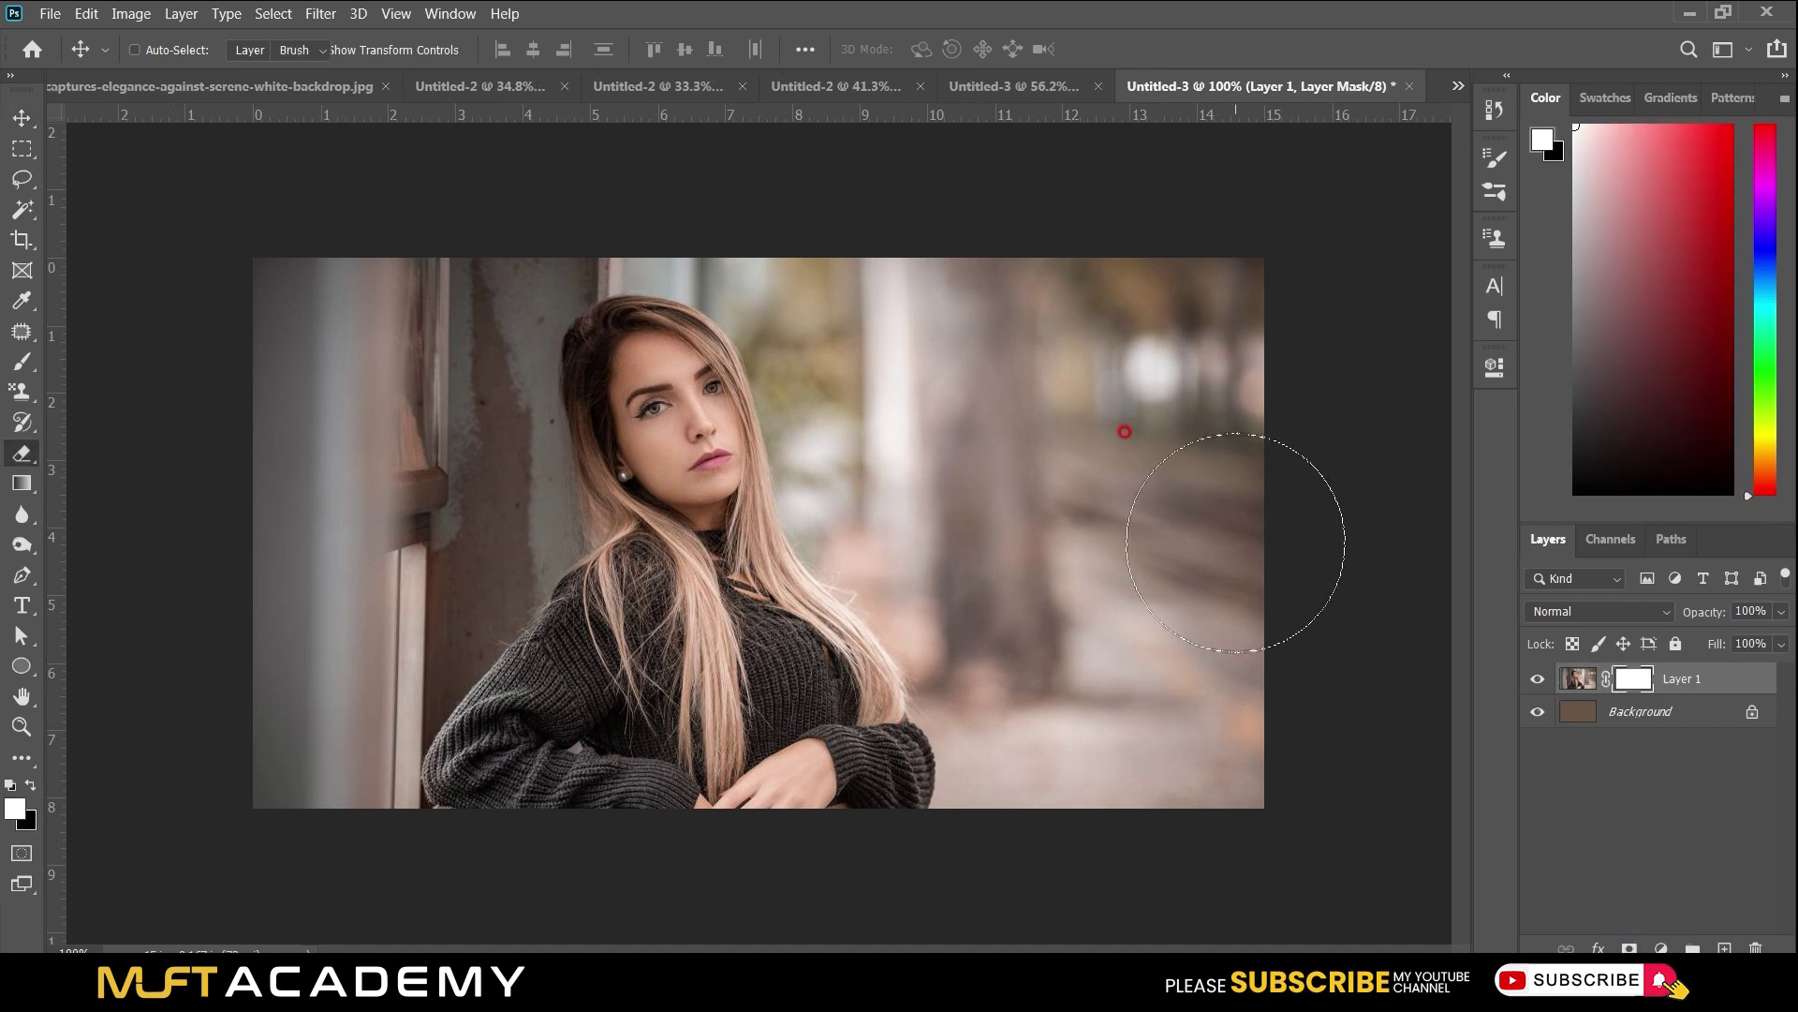
{"action": "key", "text": "bracketright"}
{"action": "key", "text": "bracketright"}
{"action": "key", "text": "bracketright"}
{"action": "key", "text": "bracketright"}
{"action": "mouse_move", "coordinate": [1243, 384]}
{"action": "left_mouse_down"}
{"action": "mouse_move", "coordinate": [1319, 752]}
{"action": "mouse_move", "coordinate": [1343, 733]}
{"action": "mouse_move", "coordinate": [1308, 470]}
{"action": "mouse_move", "coordinate": [1207, 319]}
{"action": "mouse_move", "coordinate": [1109, 236]}
{"action": "mouse_move", "coordinate": [1160, 300]}
{"action": "left_mouse_up"}
Move the masked photo on Layer 1 to the left so the woman stands near the canvas's left edge.
{"action": "key", "text": "v"}
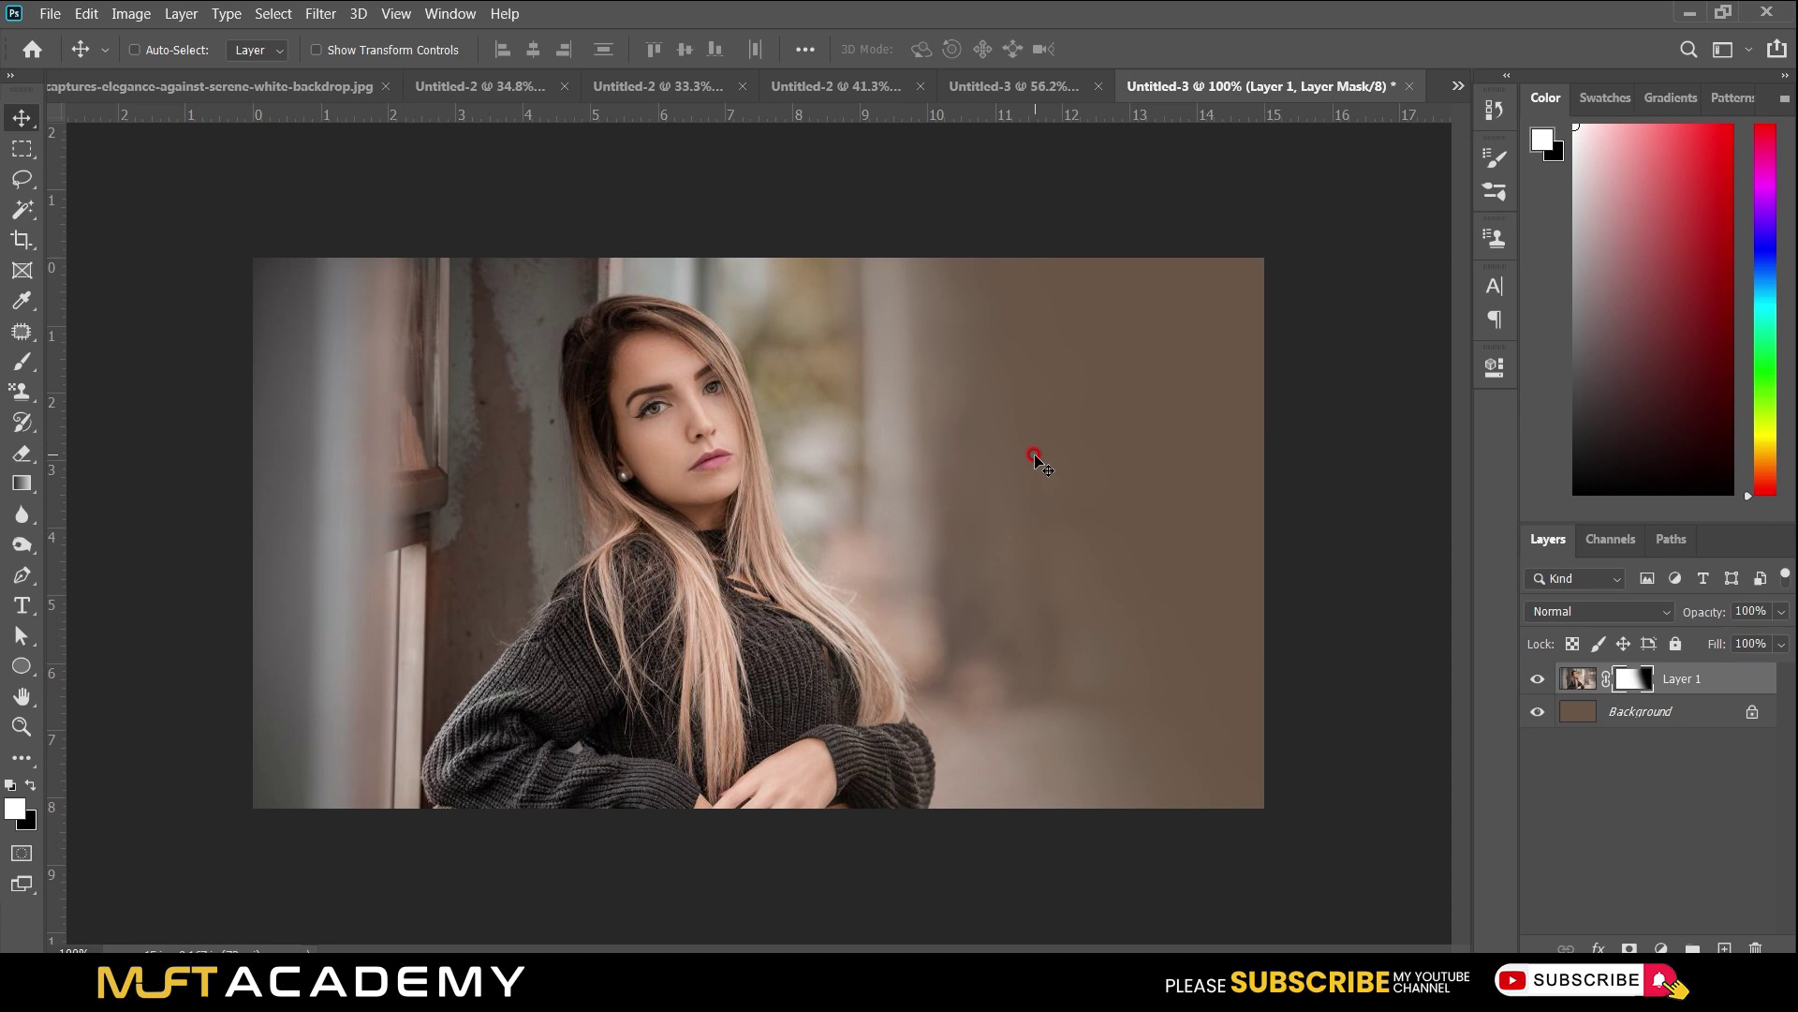
{"action": "left_click_drag", "start_coordinate": [780, 669], "coordinate": [627, 665]}
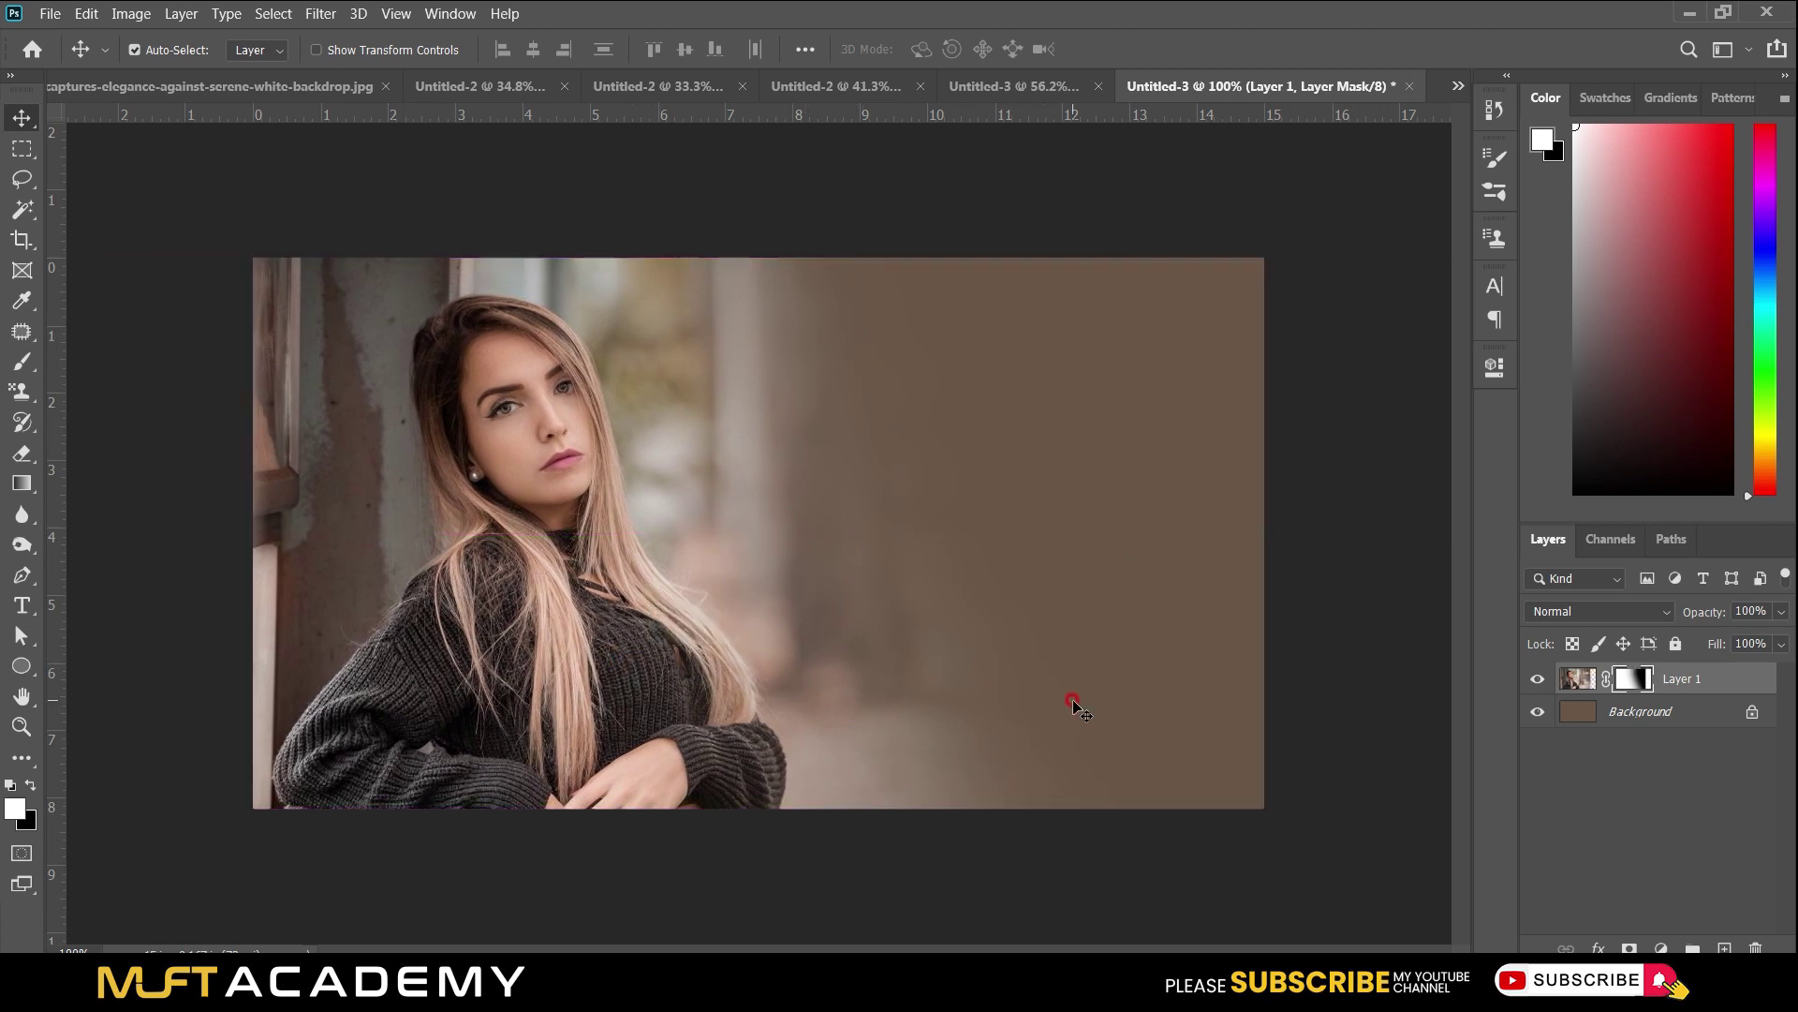
{"action": "key", "text": "ctrl+plus"}
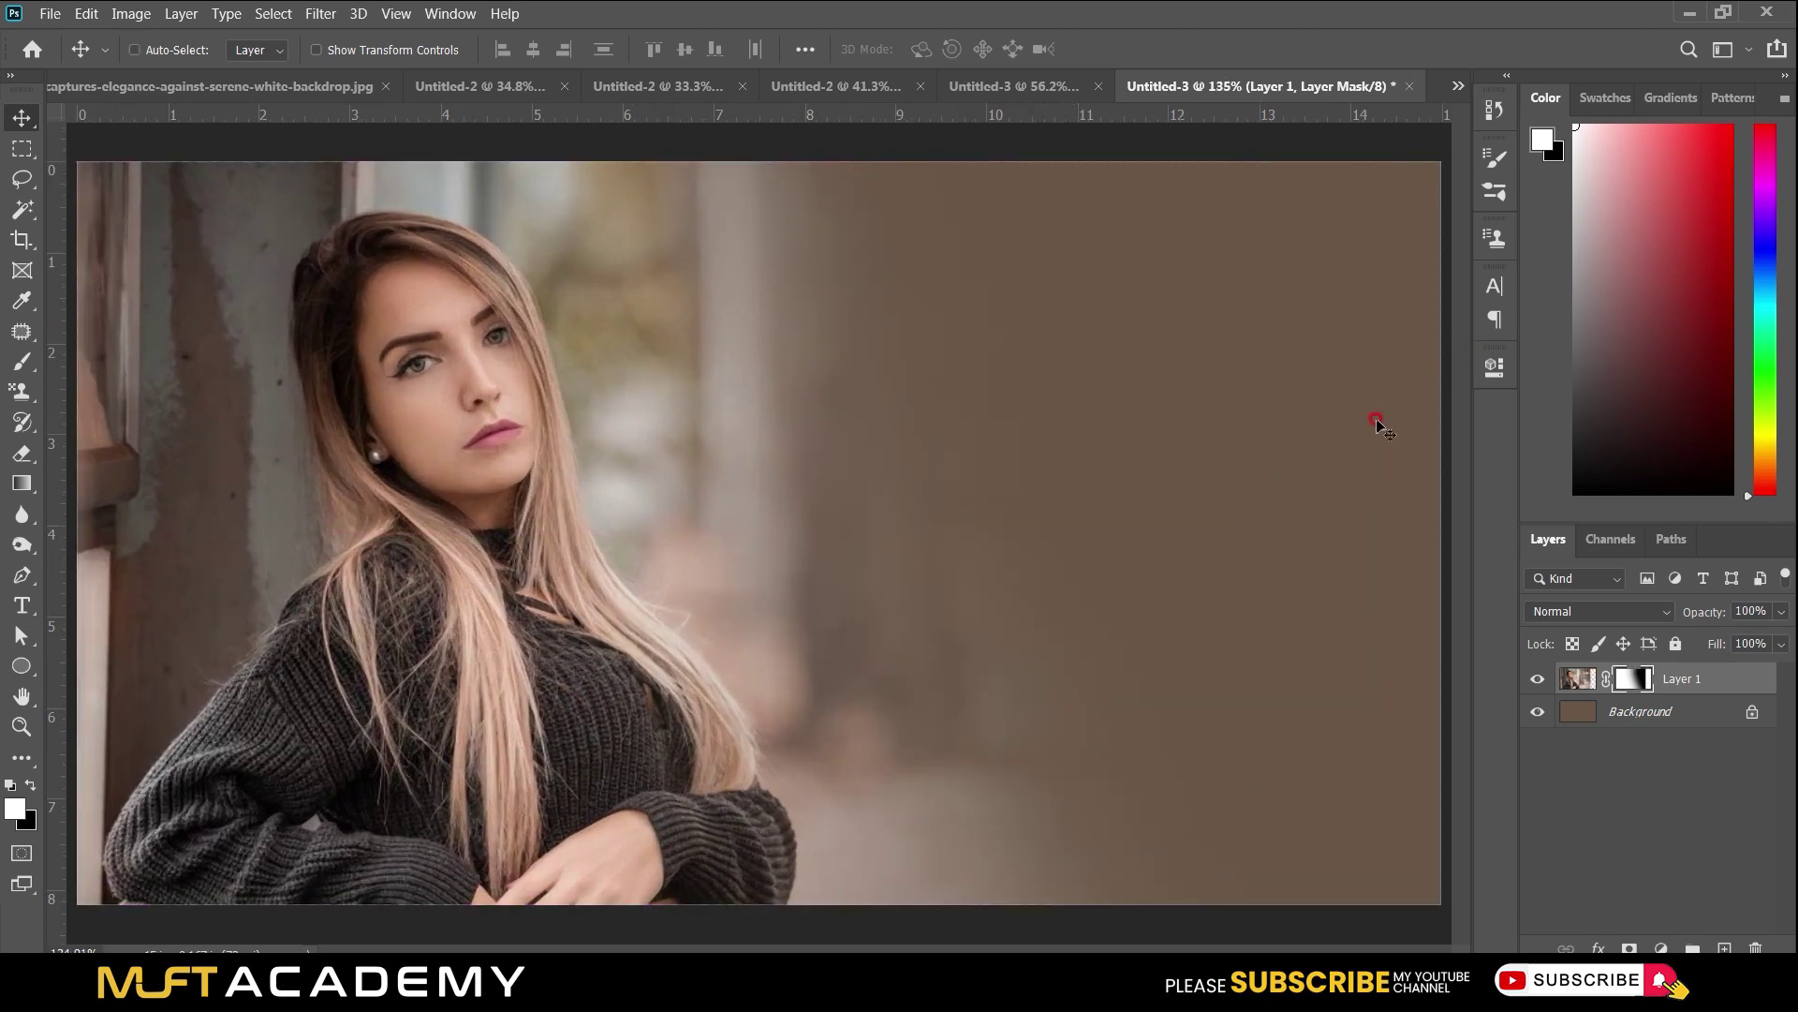
Swap the foreground and background colors and partly restore the faded scenery on Layer 1's mask using a 600 px Eraser at 20% opacity.
{"action": "key", "text": "e"}
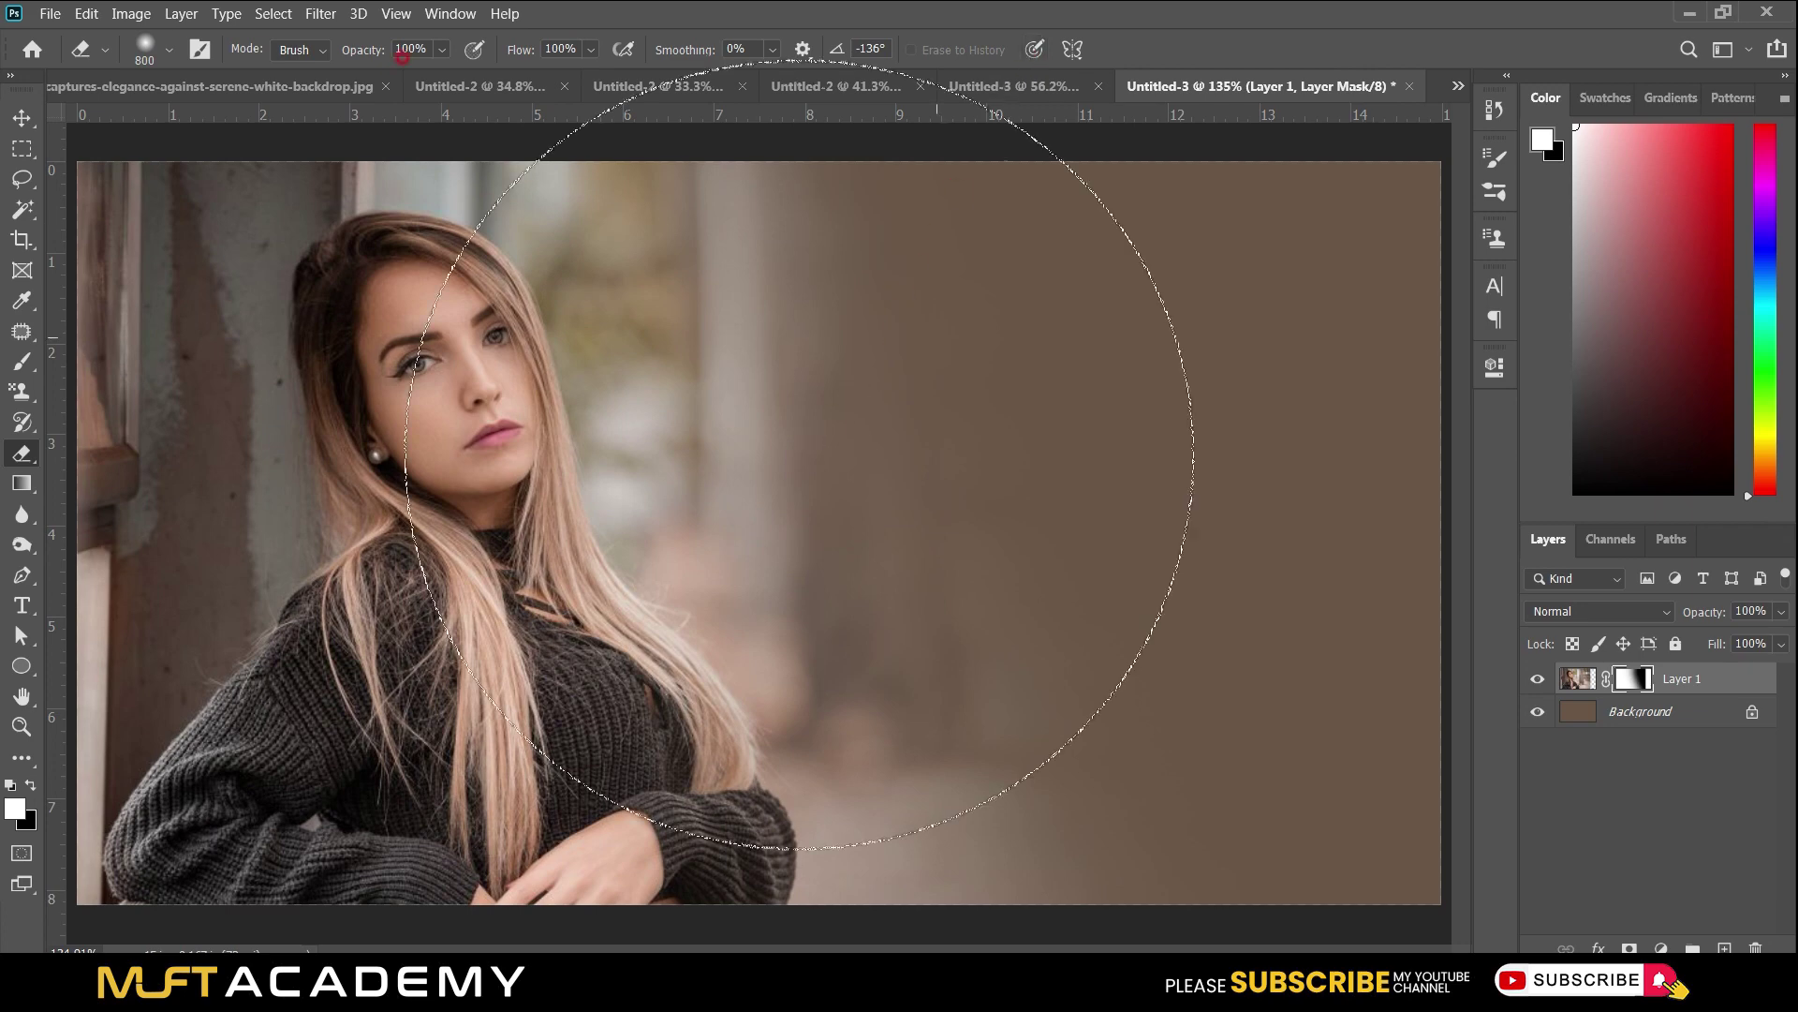
{"action": "key", "text": "bracketleft"}
{"action": "key", "text": "bracketleft"}
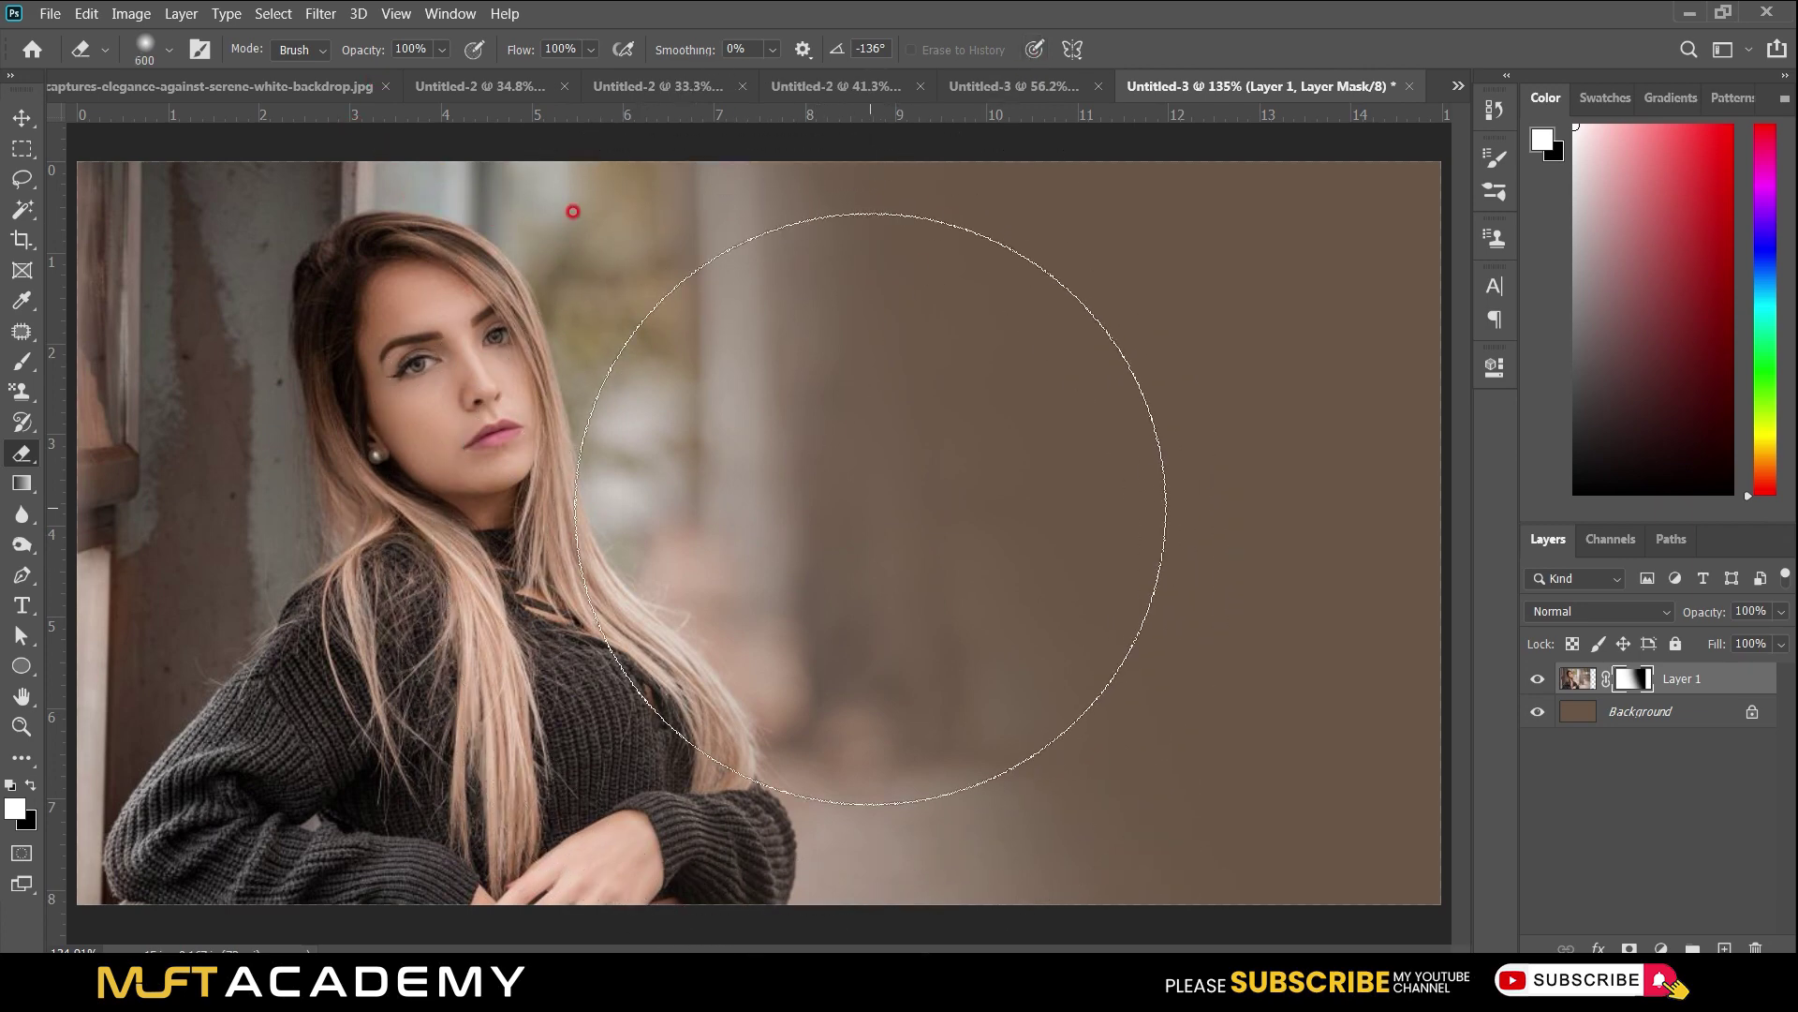
{"action": "key", "text": "2"}
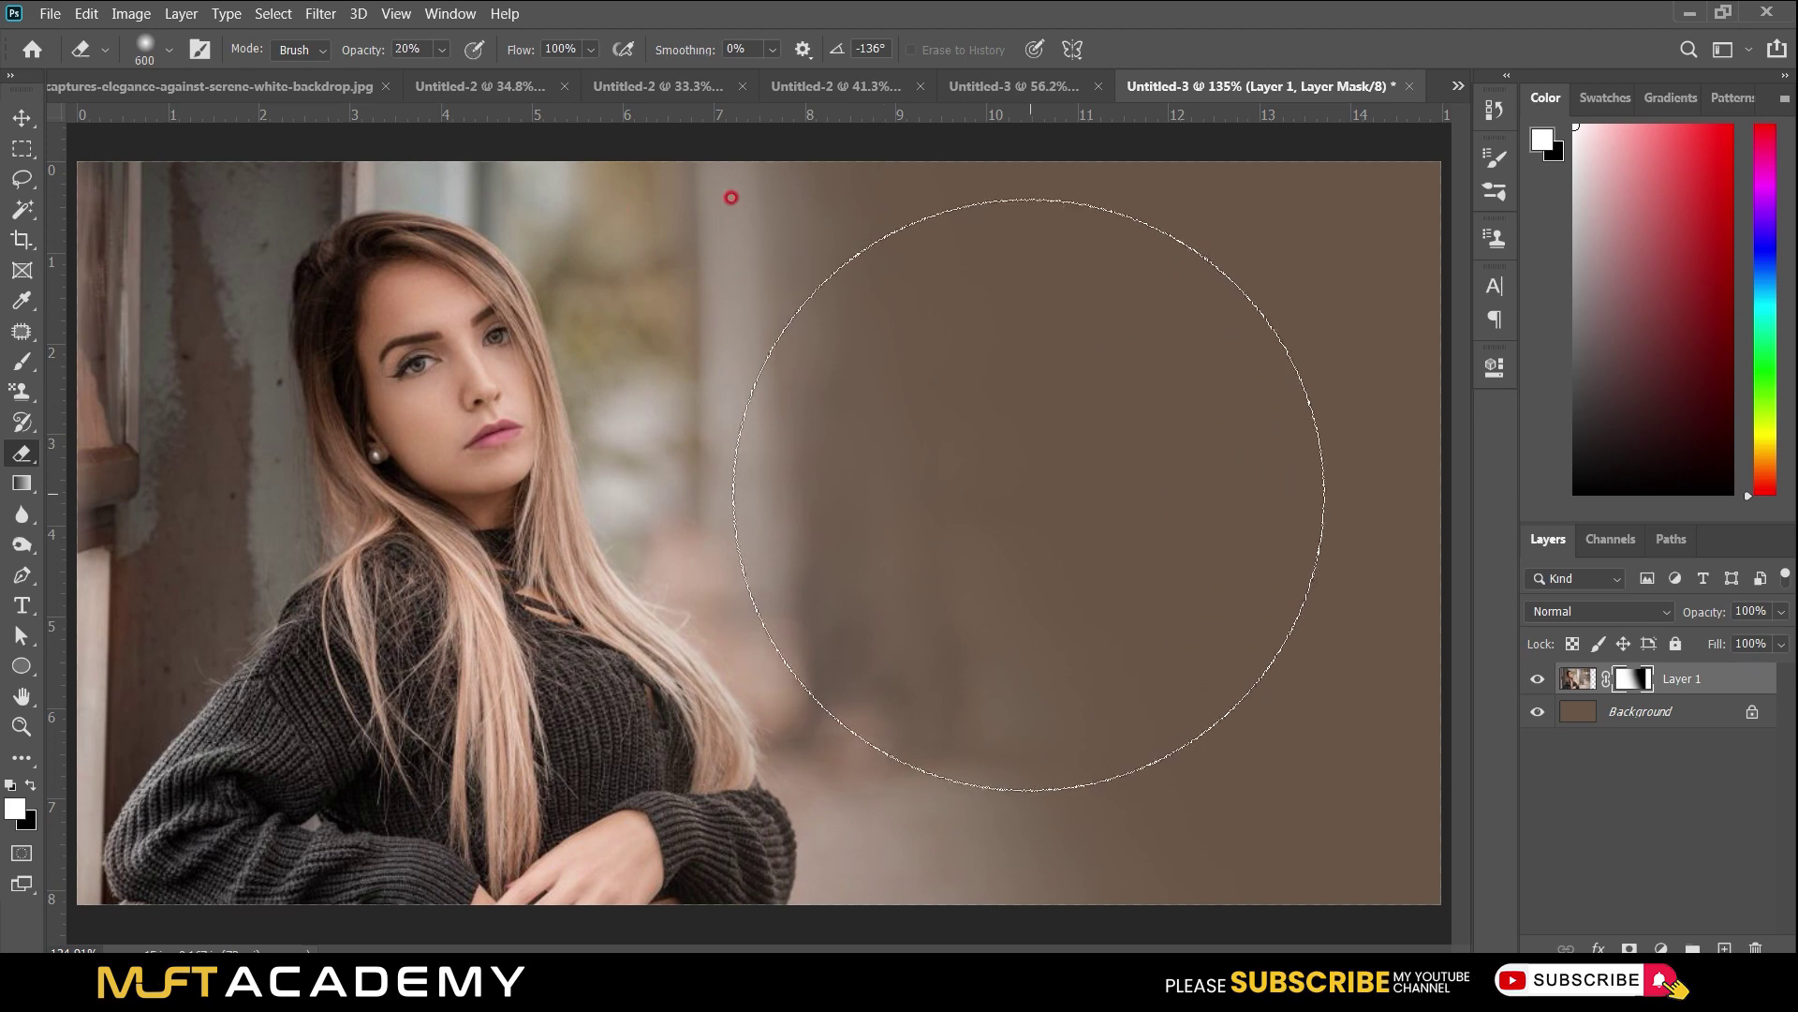
{"action": "key", "text": "x"}
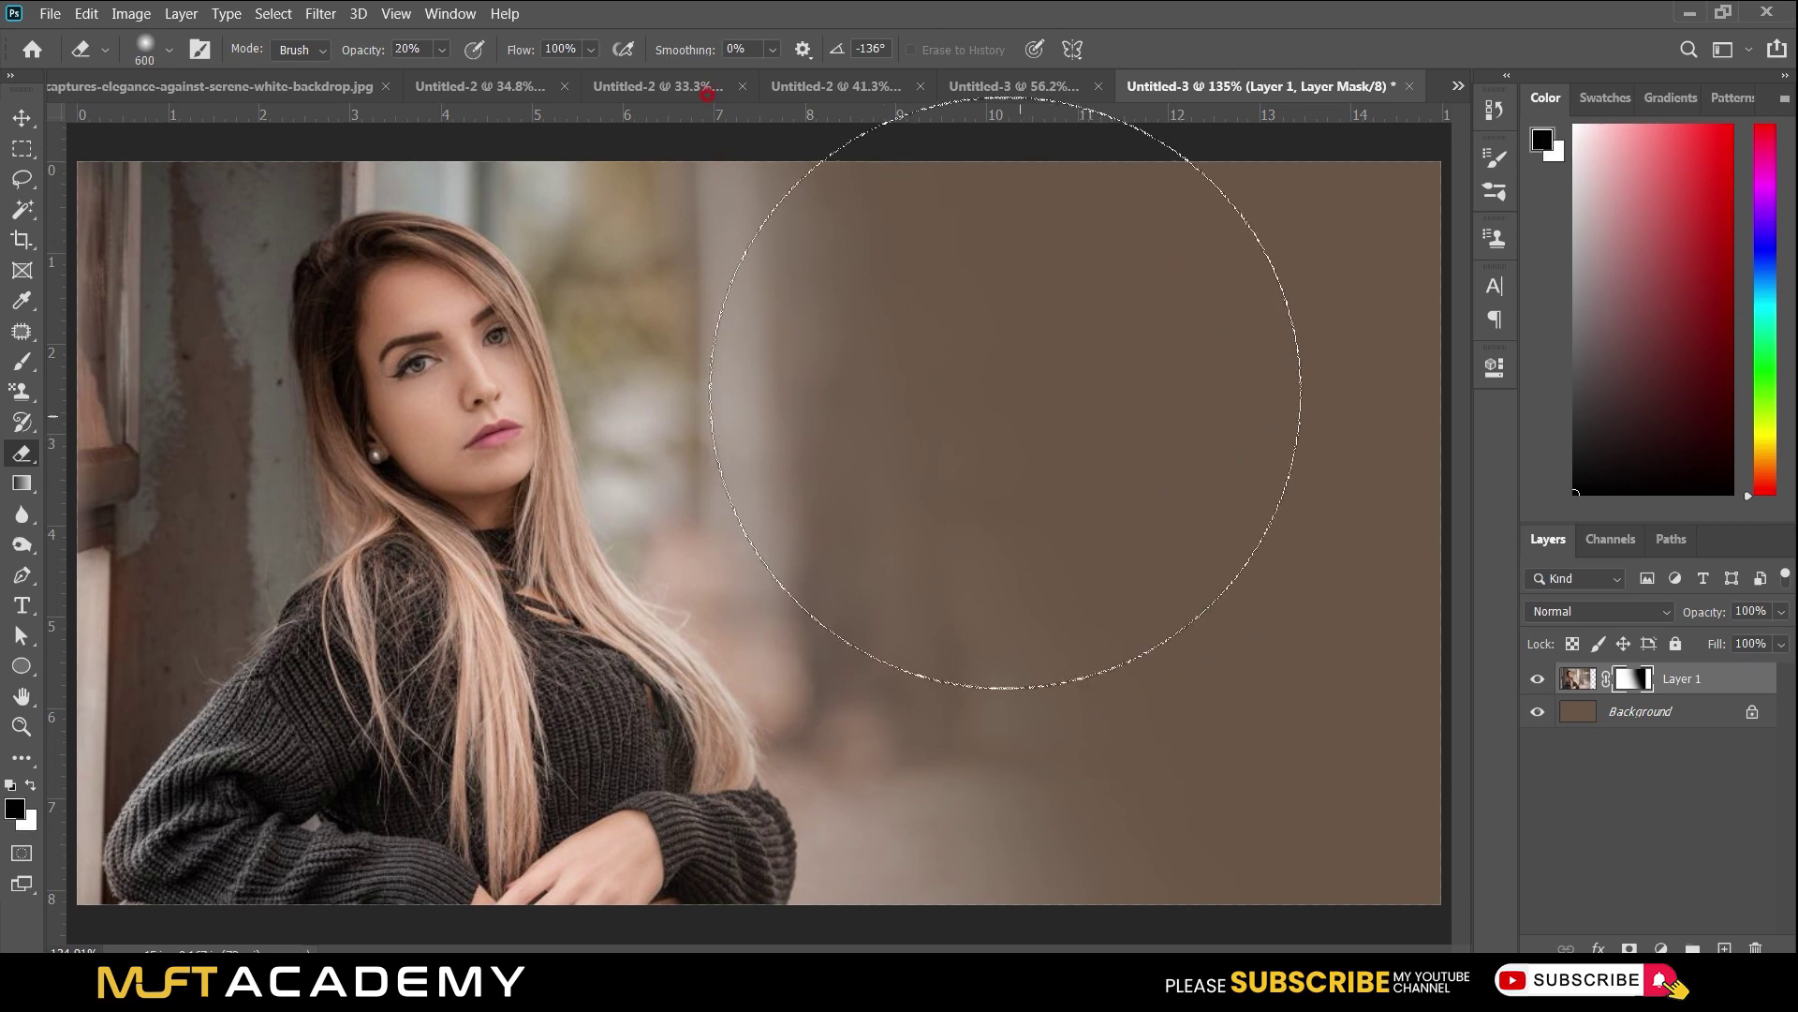
{"action": "mouse_move", "coordinate": [783, 394]}
{"action": "left_mouse_down"}
{"action": "mouse_move", "coordinate": [1064, 683]}
{"action": "mouse_move", "coordinate": [730, 496]}
{"action": "mouse_move", "coordinate": [817, 811]}
{"action": "mouse_move", "coordinate": [848, 524]}
{"action": "left_mouse_up"}
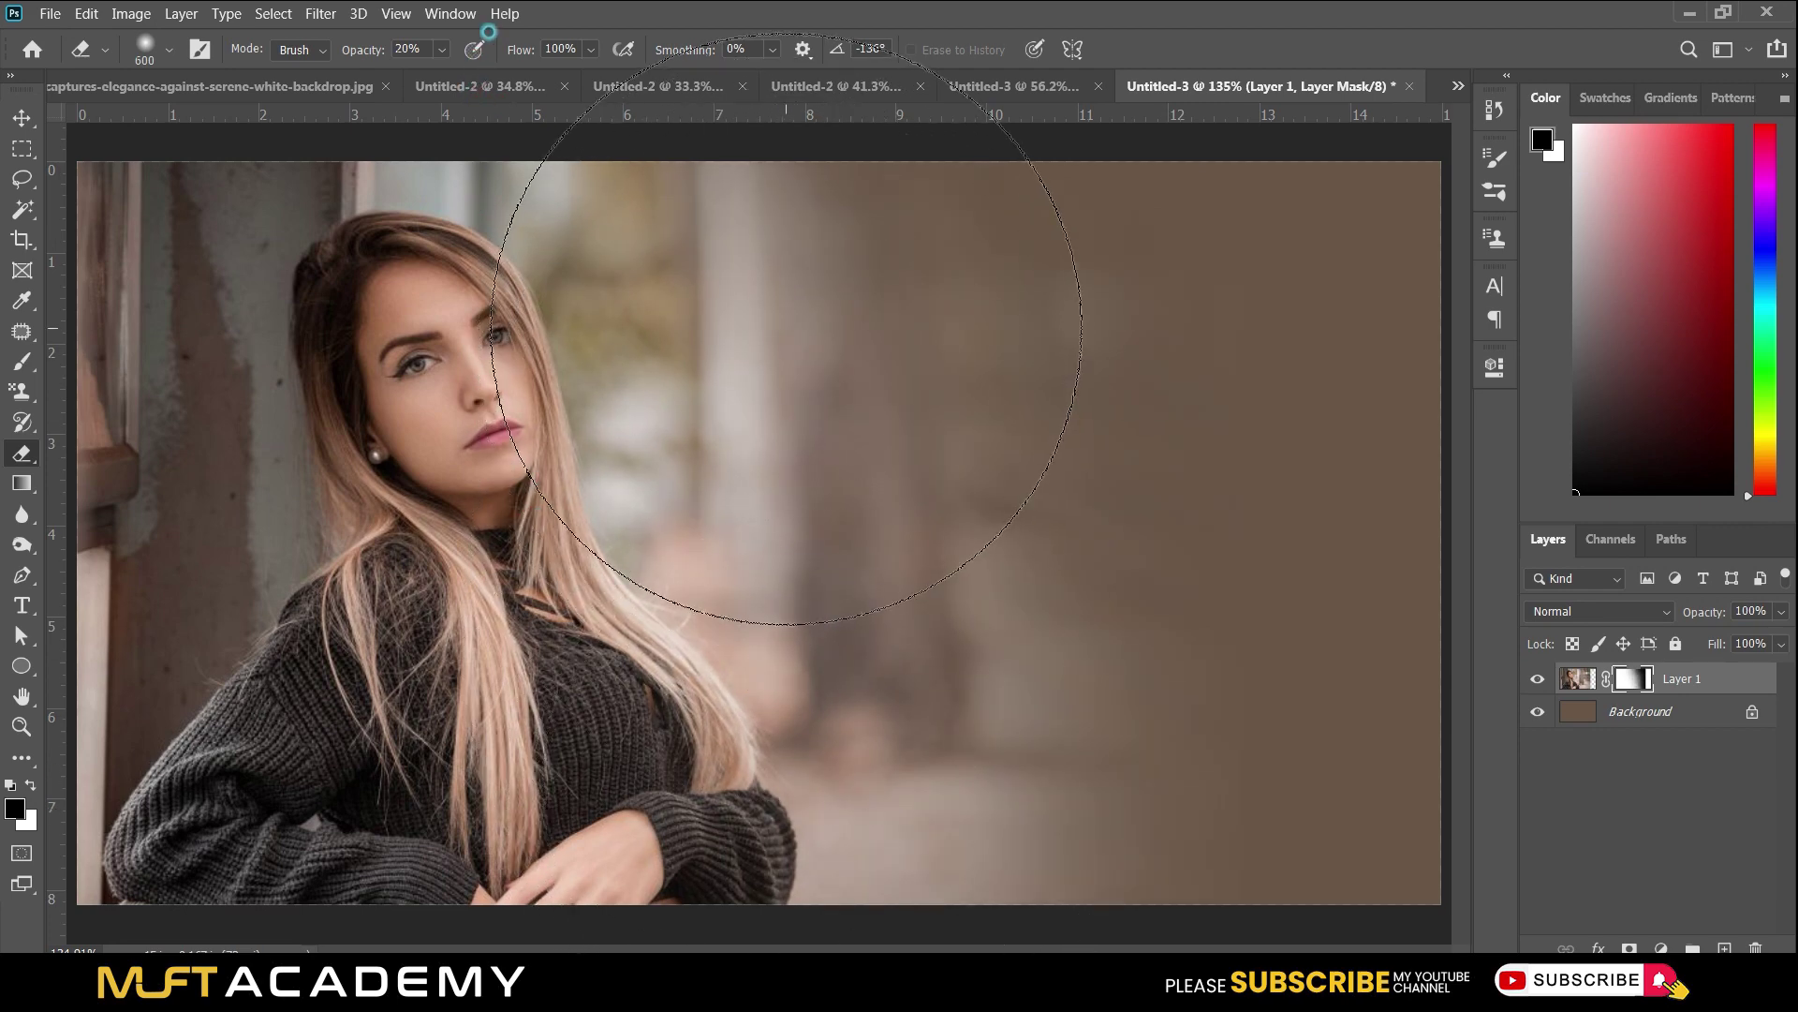
{"action": "key", "text": "v"}
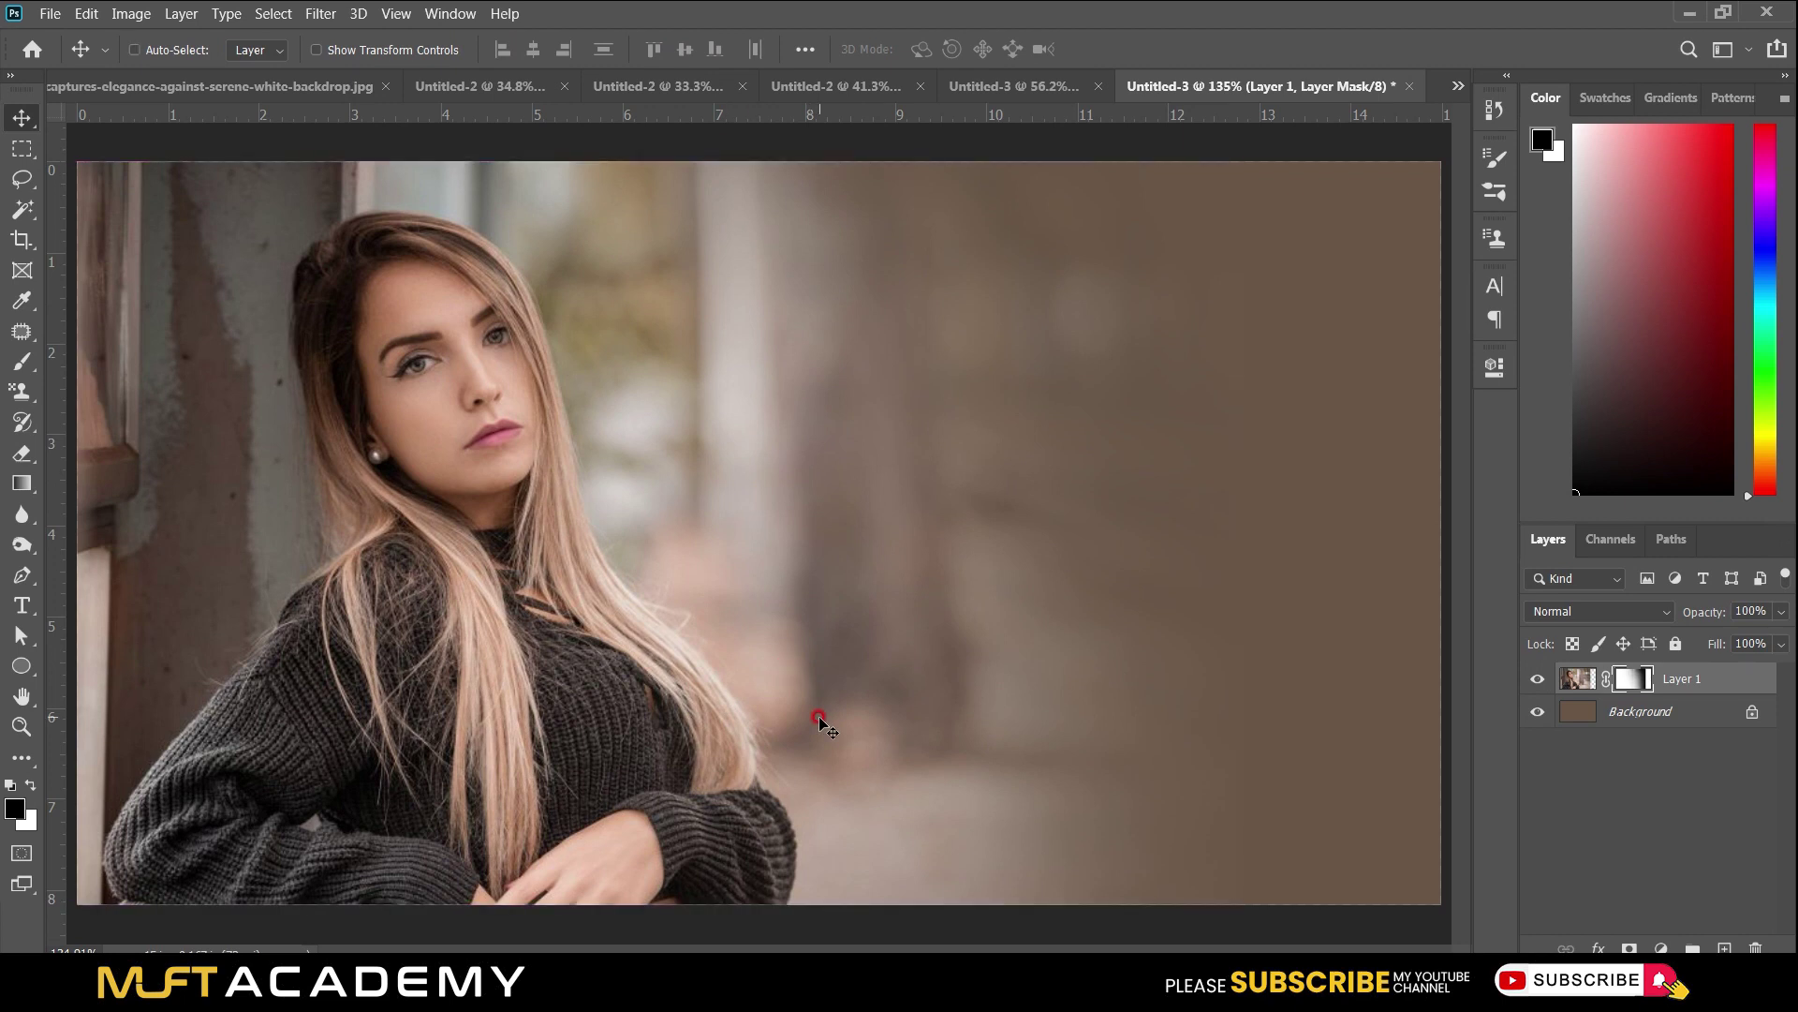
{"action": "left_click", "coordinate": [22, 456]}
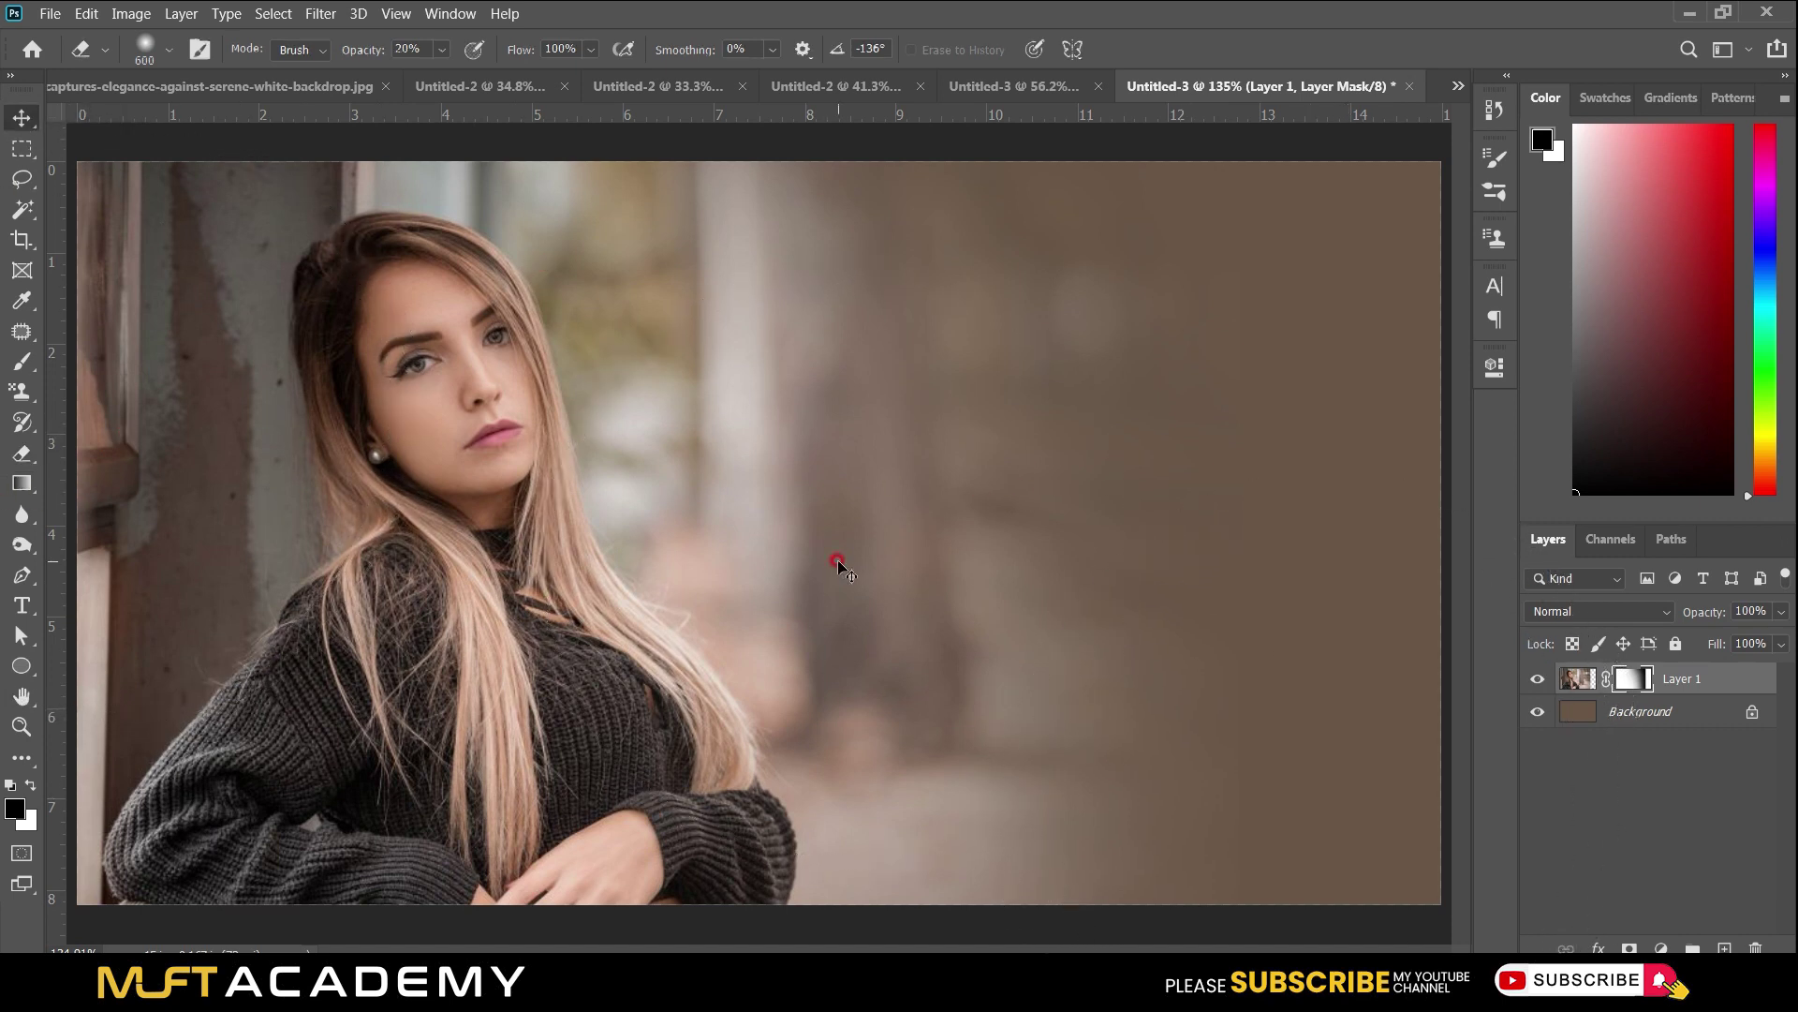
{"action": "key", "text": "v"}
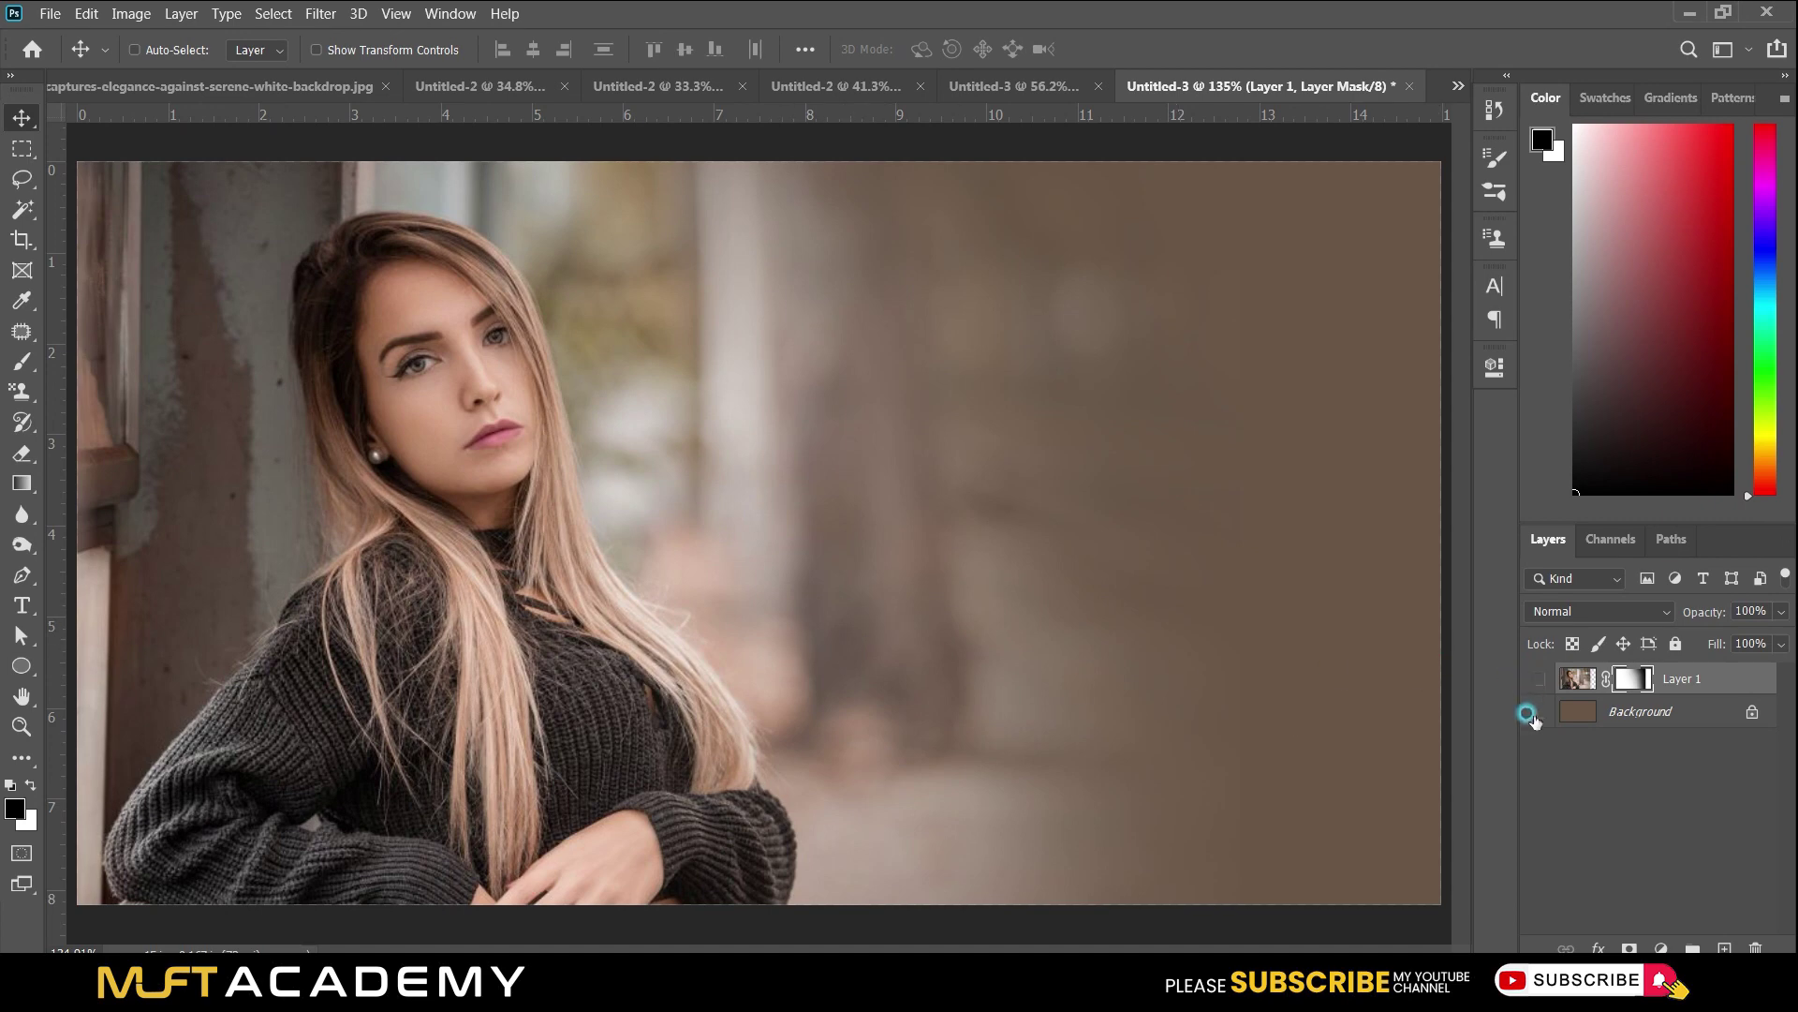
Hide Layer 1 and the Background layer, and try the Background Eraser Tool on the canvas.
{"action": "left_click_drag", "start_coordinate": [1534, 693], "coordinate": [1537, 714]}
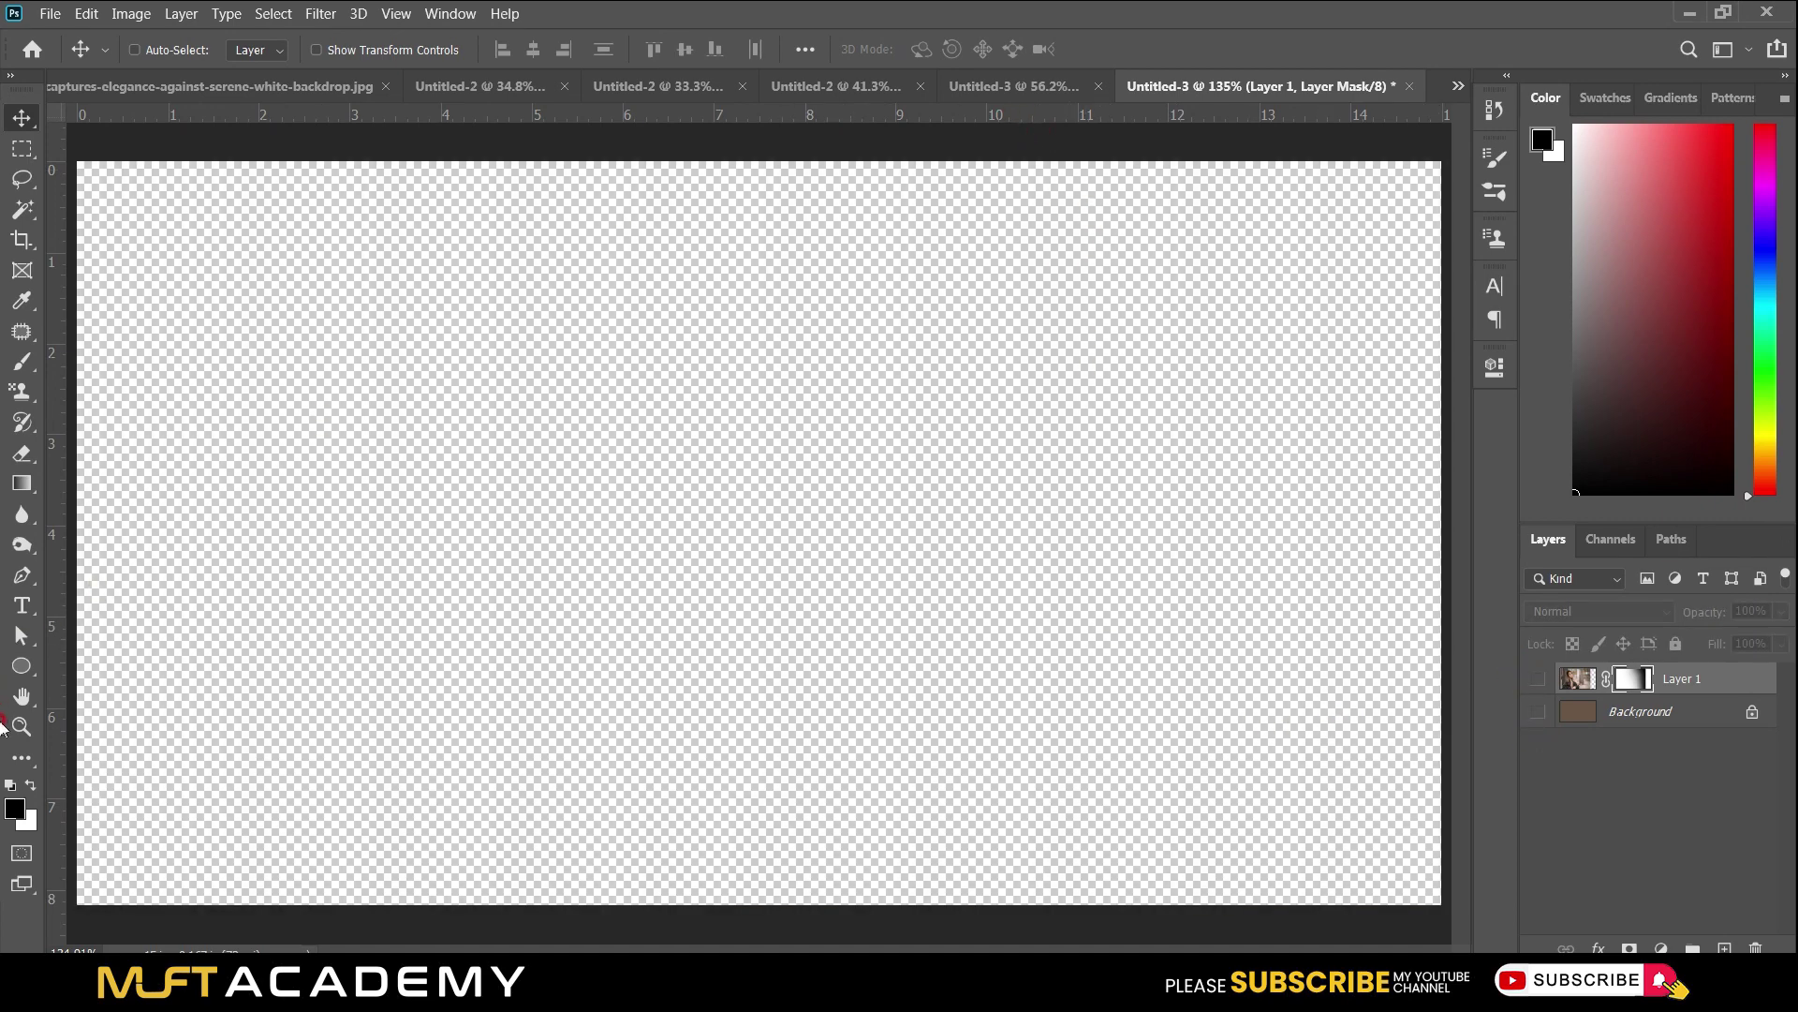
{"action": "left_click", "coordinate": [17, 457]}
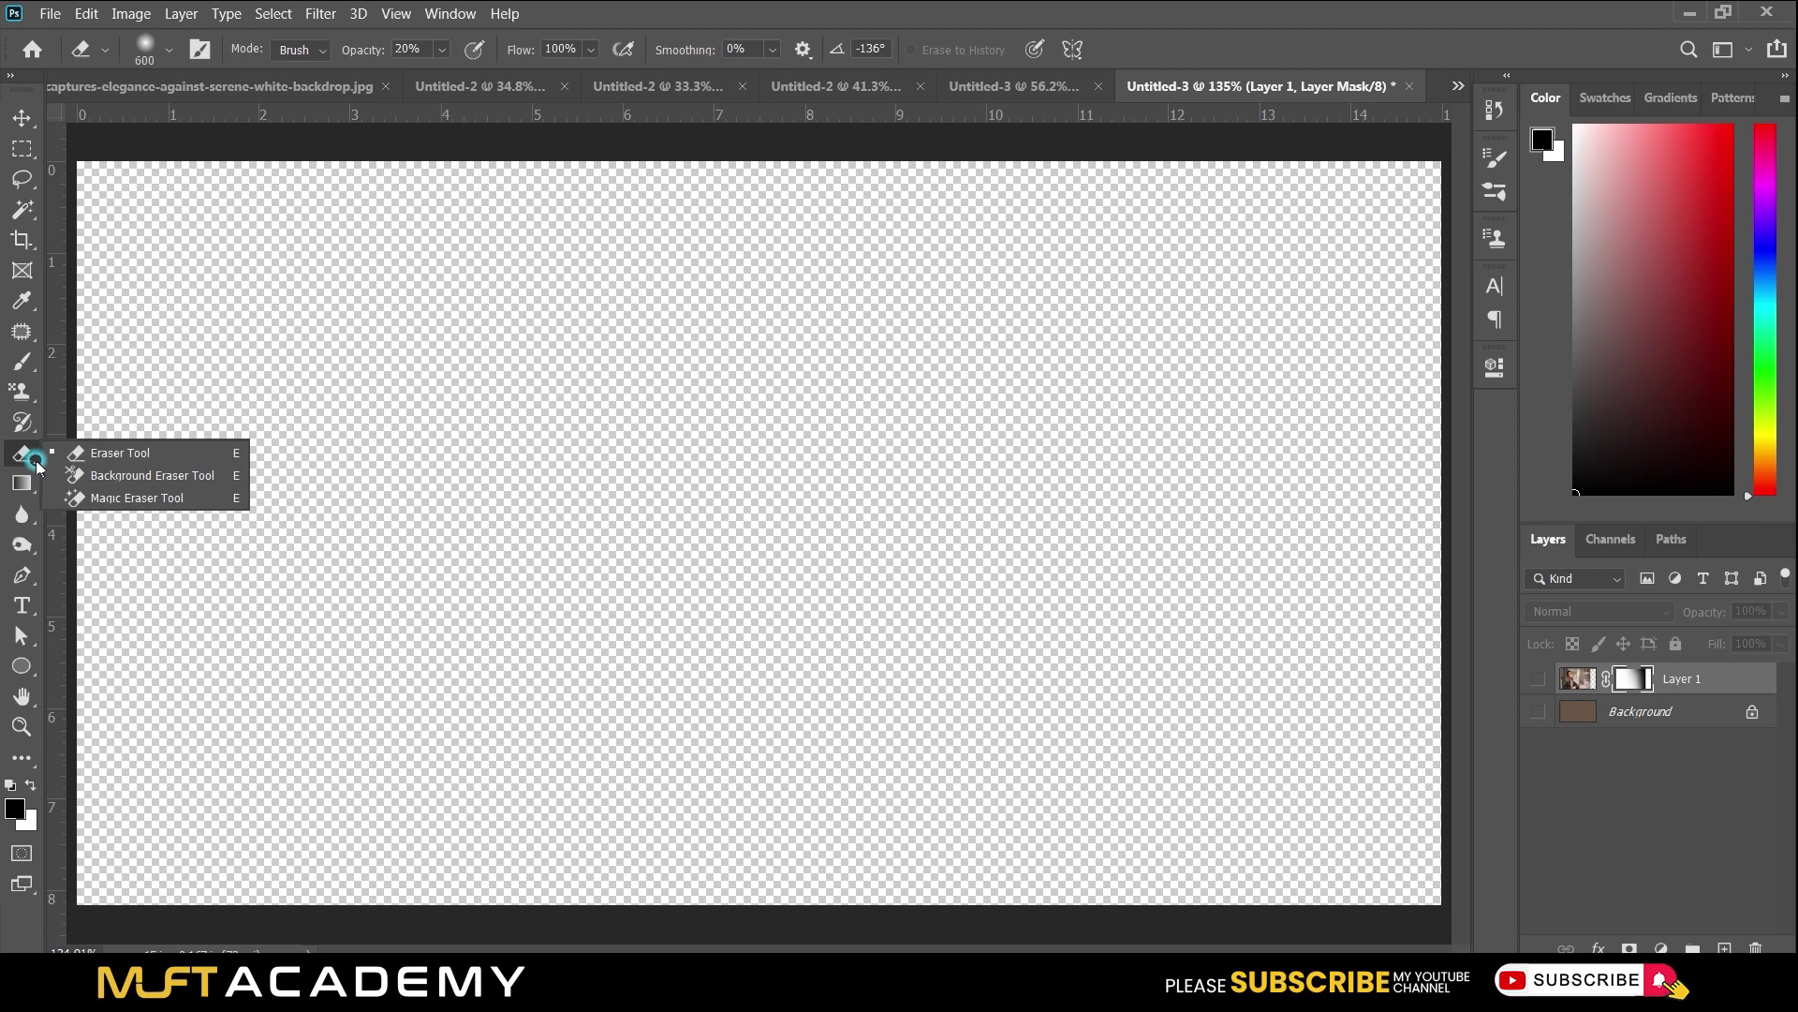
{"action": "left_click", "coordinate": [85, 477]}
{"action": "left_click", "coordinate": [97, 497]}
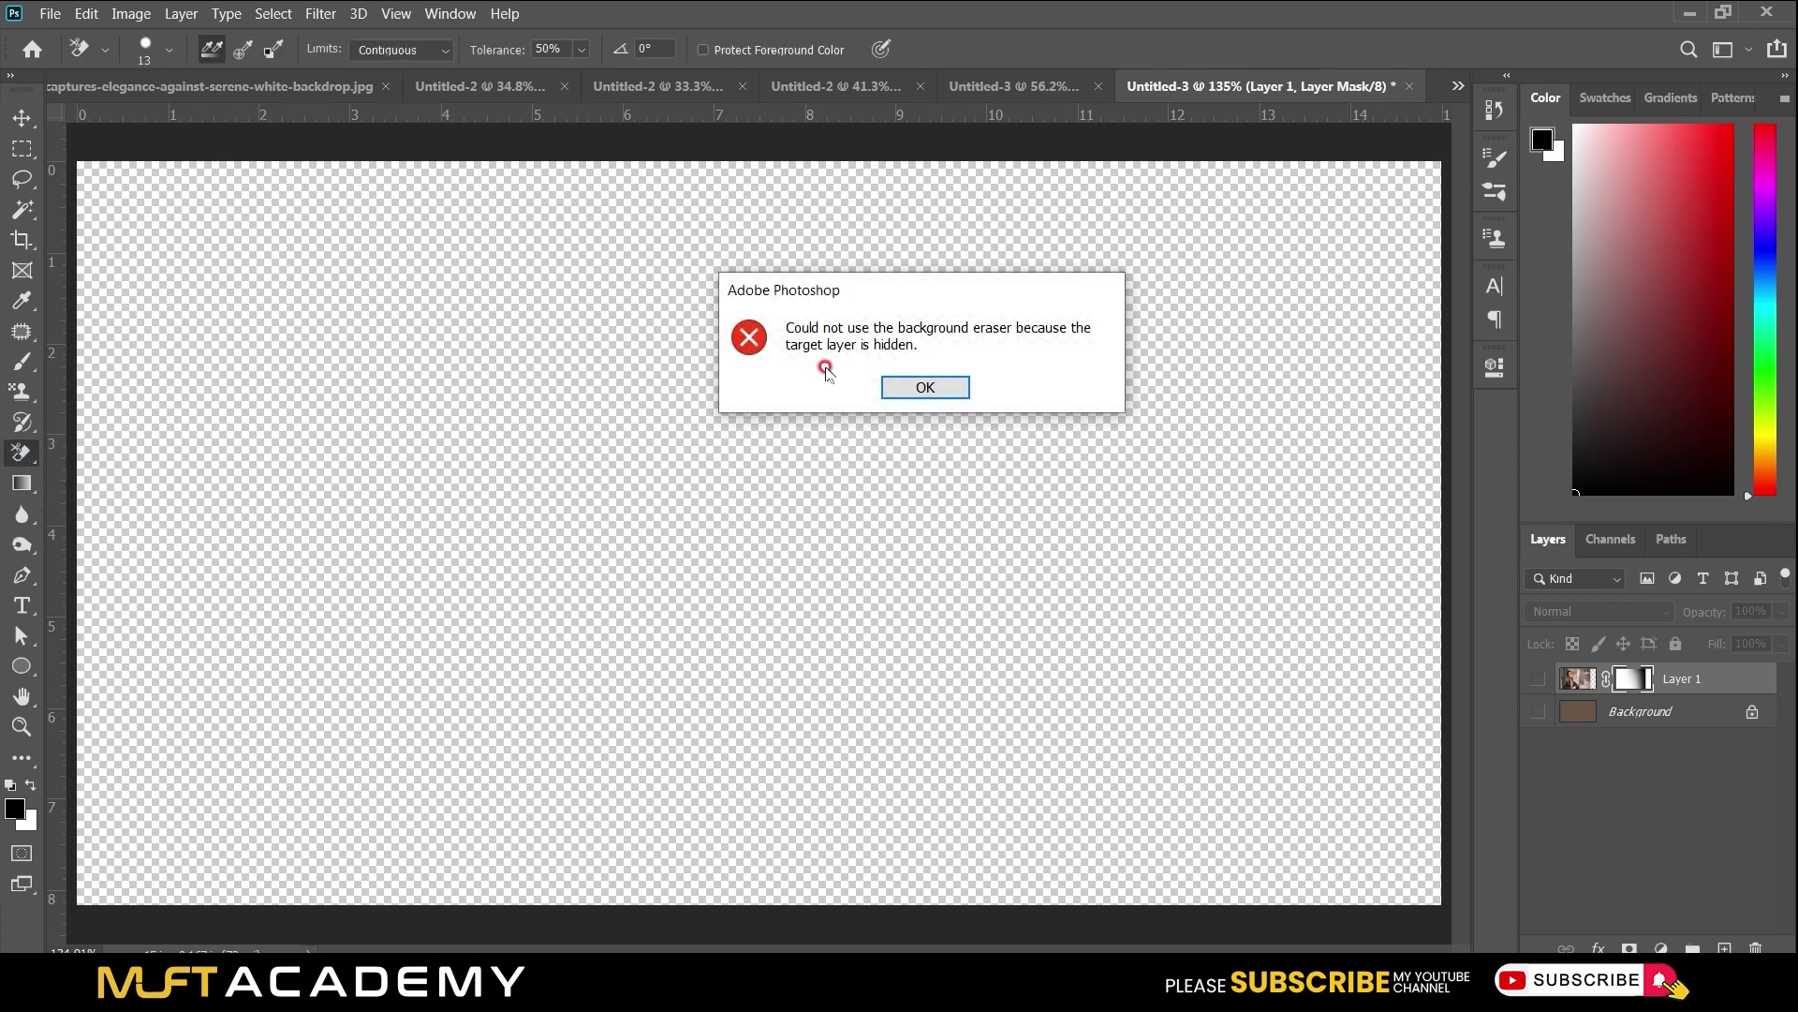
{"action": "left_click", "coordinate": [946, 389]}
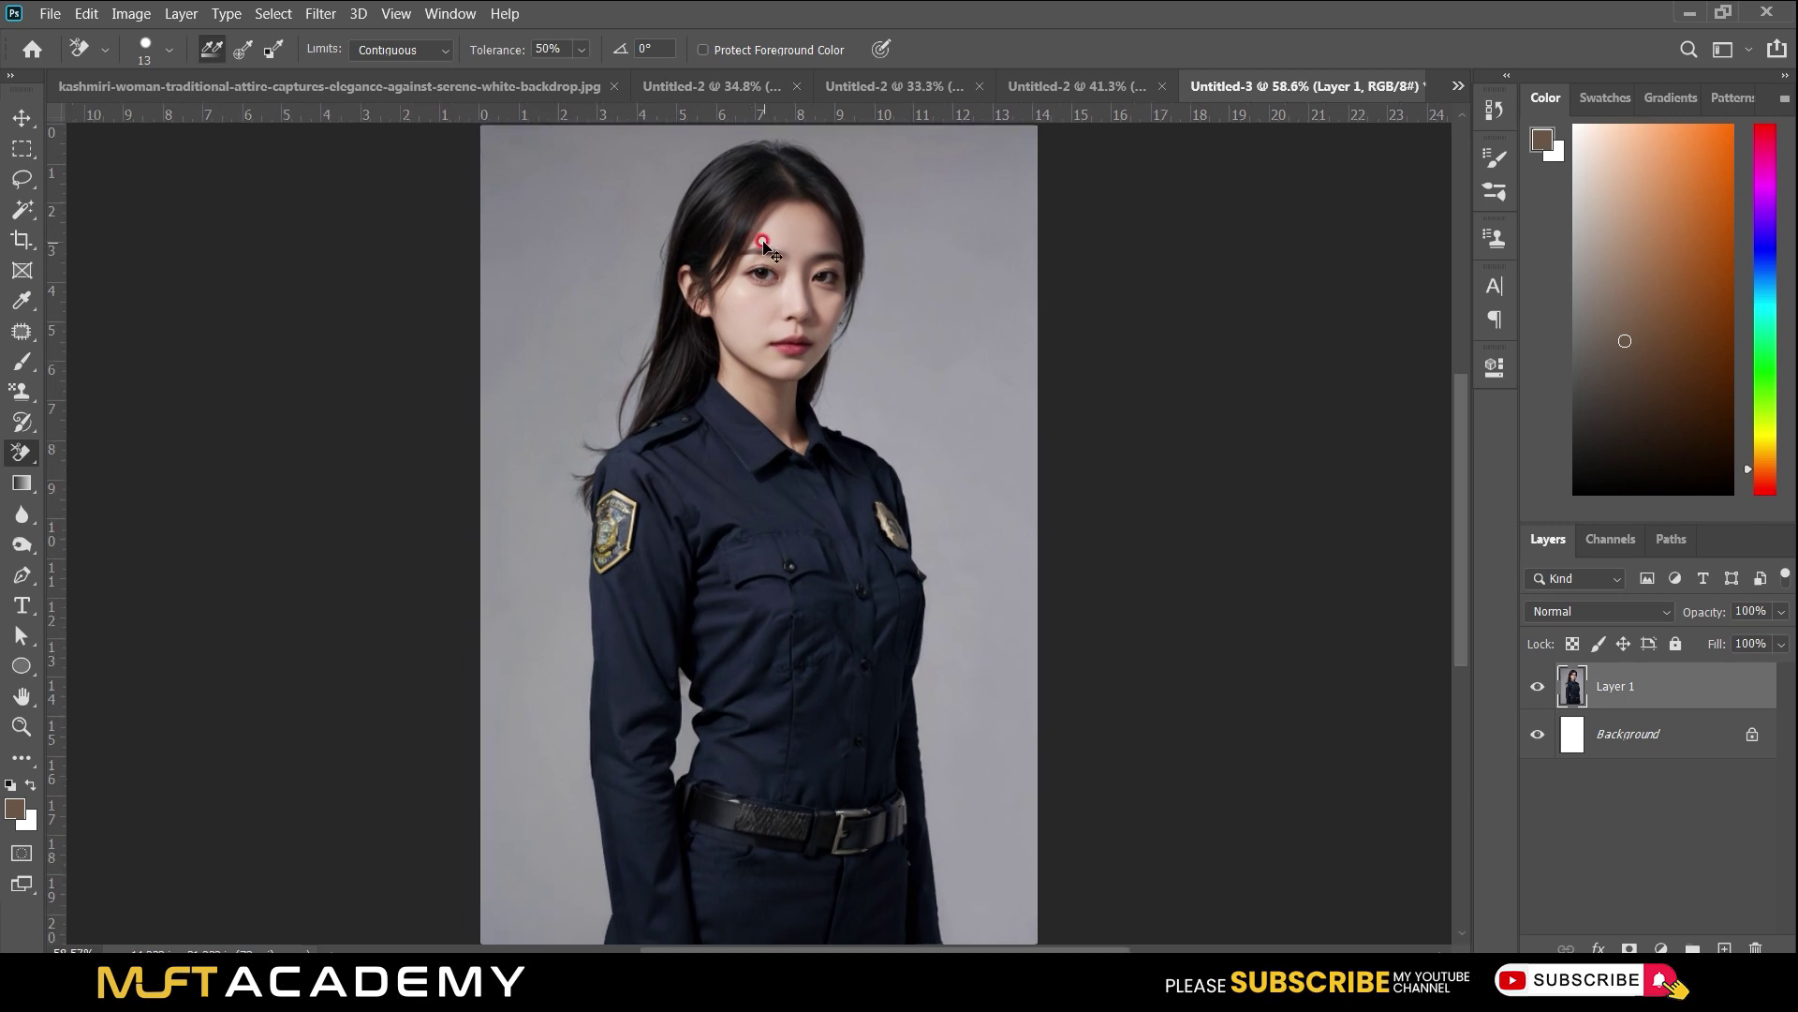
Hide the Background layer of the uniformed woman's portrait and erase the grey backdrop left of her with a 300 px Background Eraser.
{"action": "left_click", "coordinate": [694, 325]}
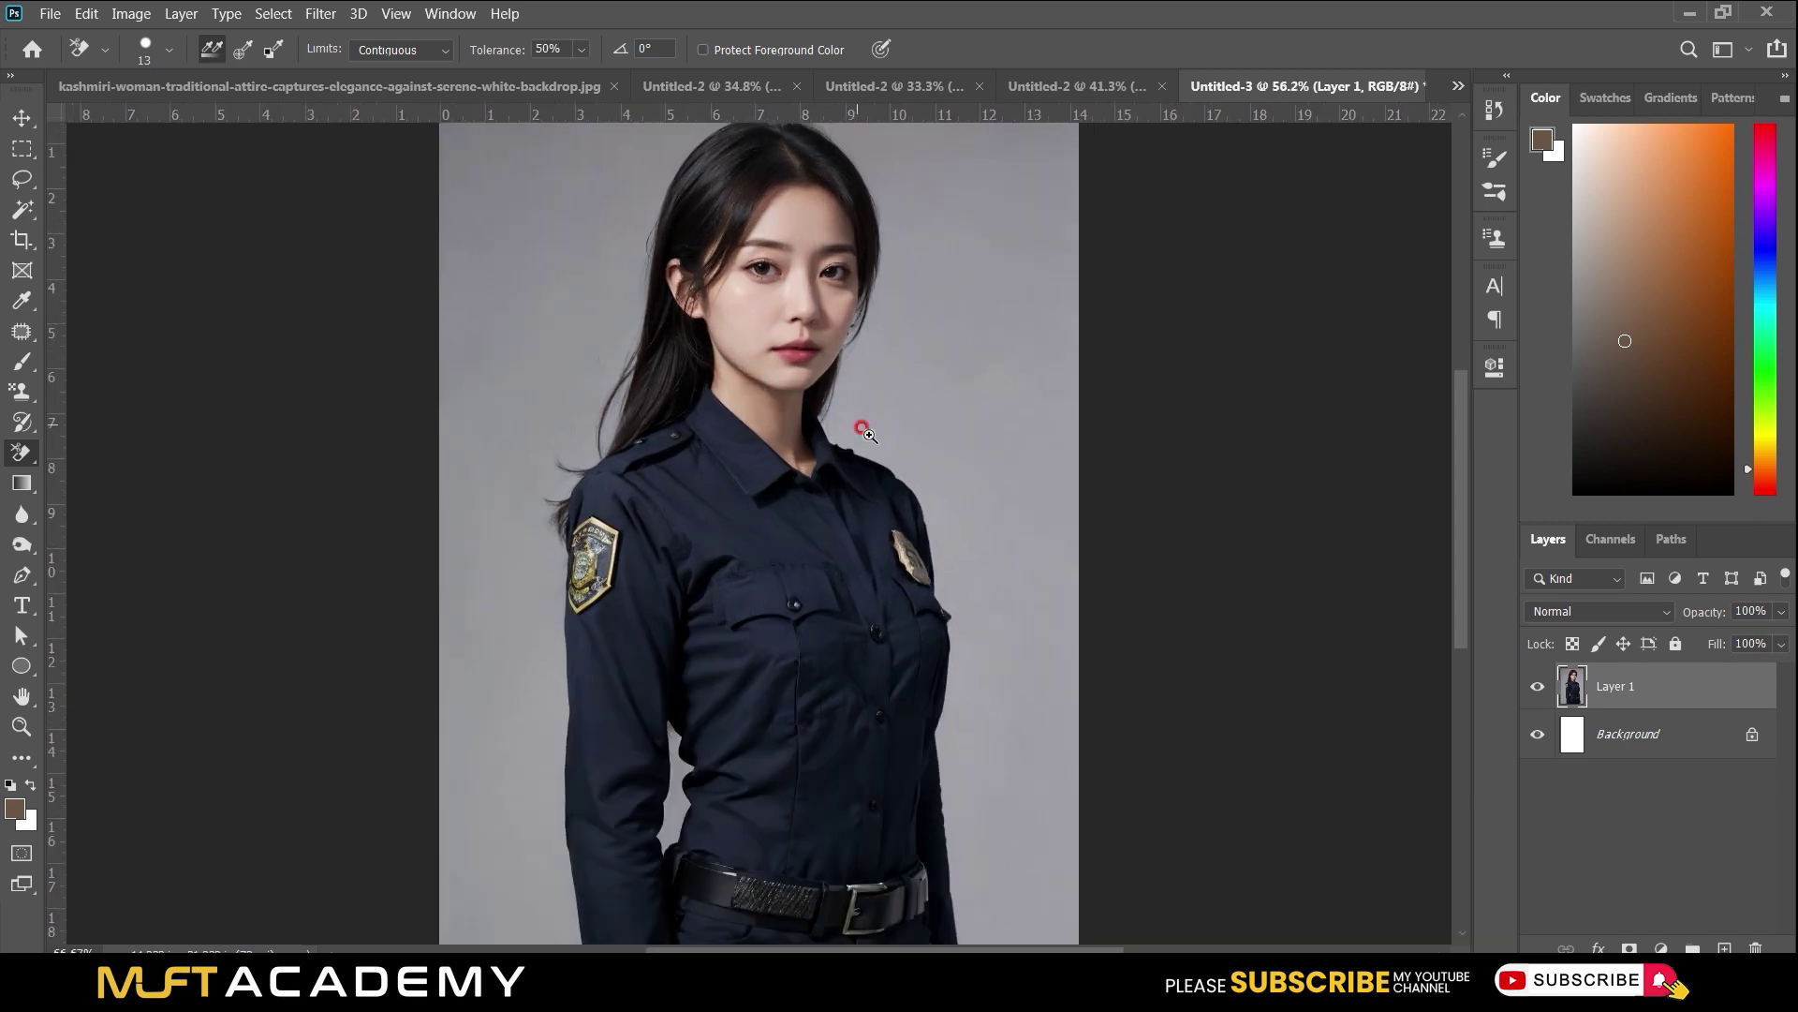
{"action": "key", "text": "ctrl+1"}
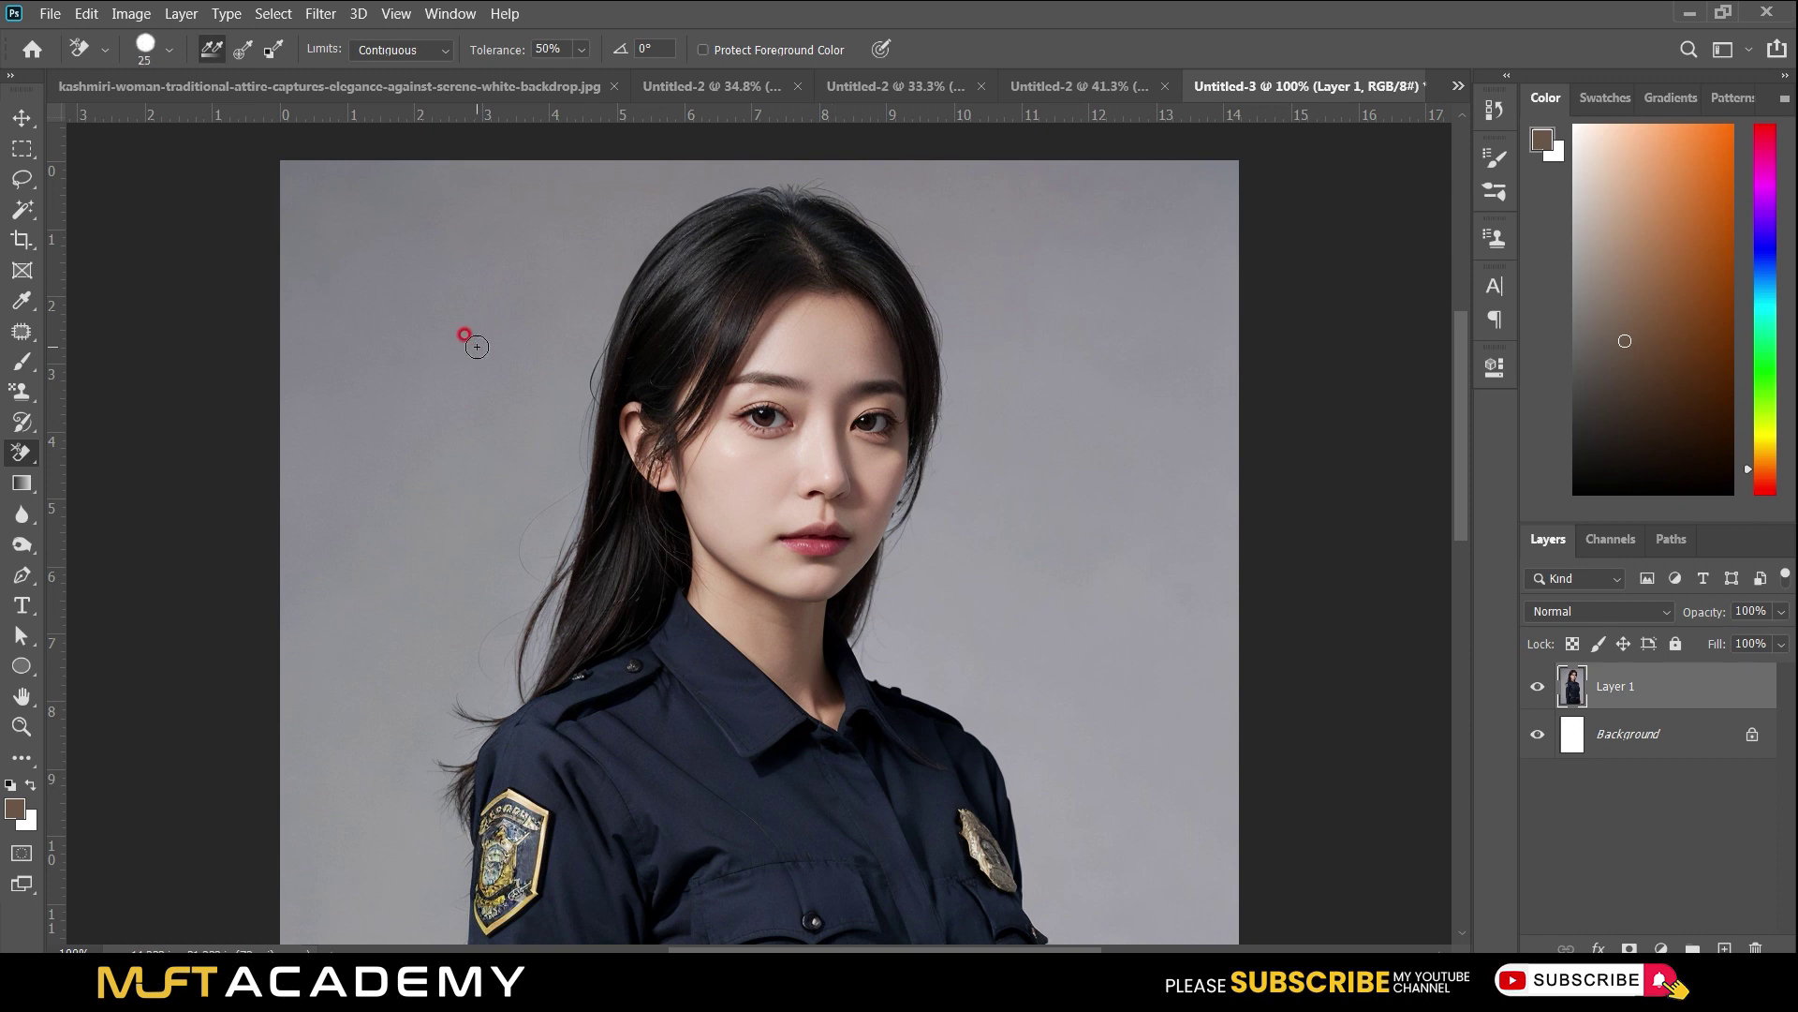
{"action": "key", "text": "bracketright"}
{"action": "key", "text": "bracketright"}
{"action": "key", "text": "bracketright"}
{"action": "key", "text": "bracketright"}
{"action": "key", "text": "bracketright"}
{"action": "key", "text": "bracketright"}
{"action": "key", "text": "bracketright"}
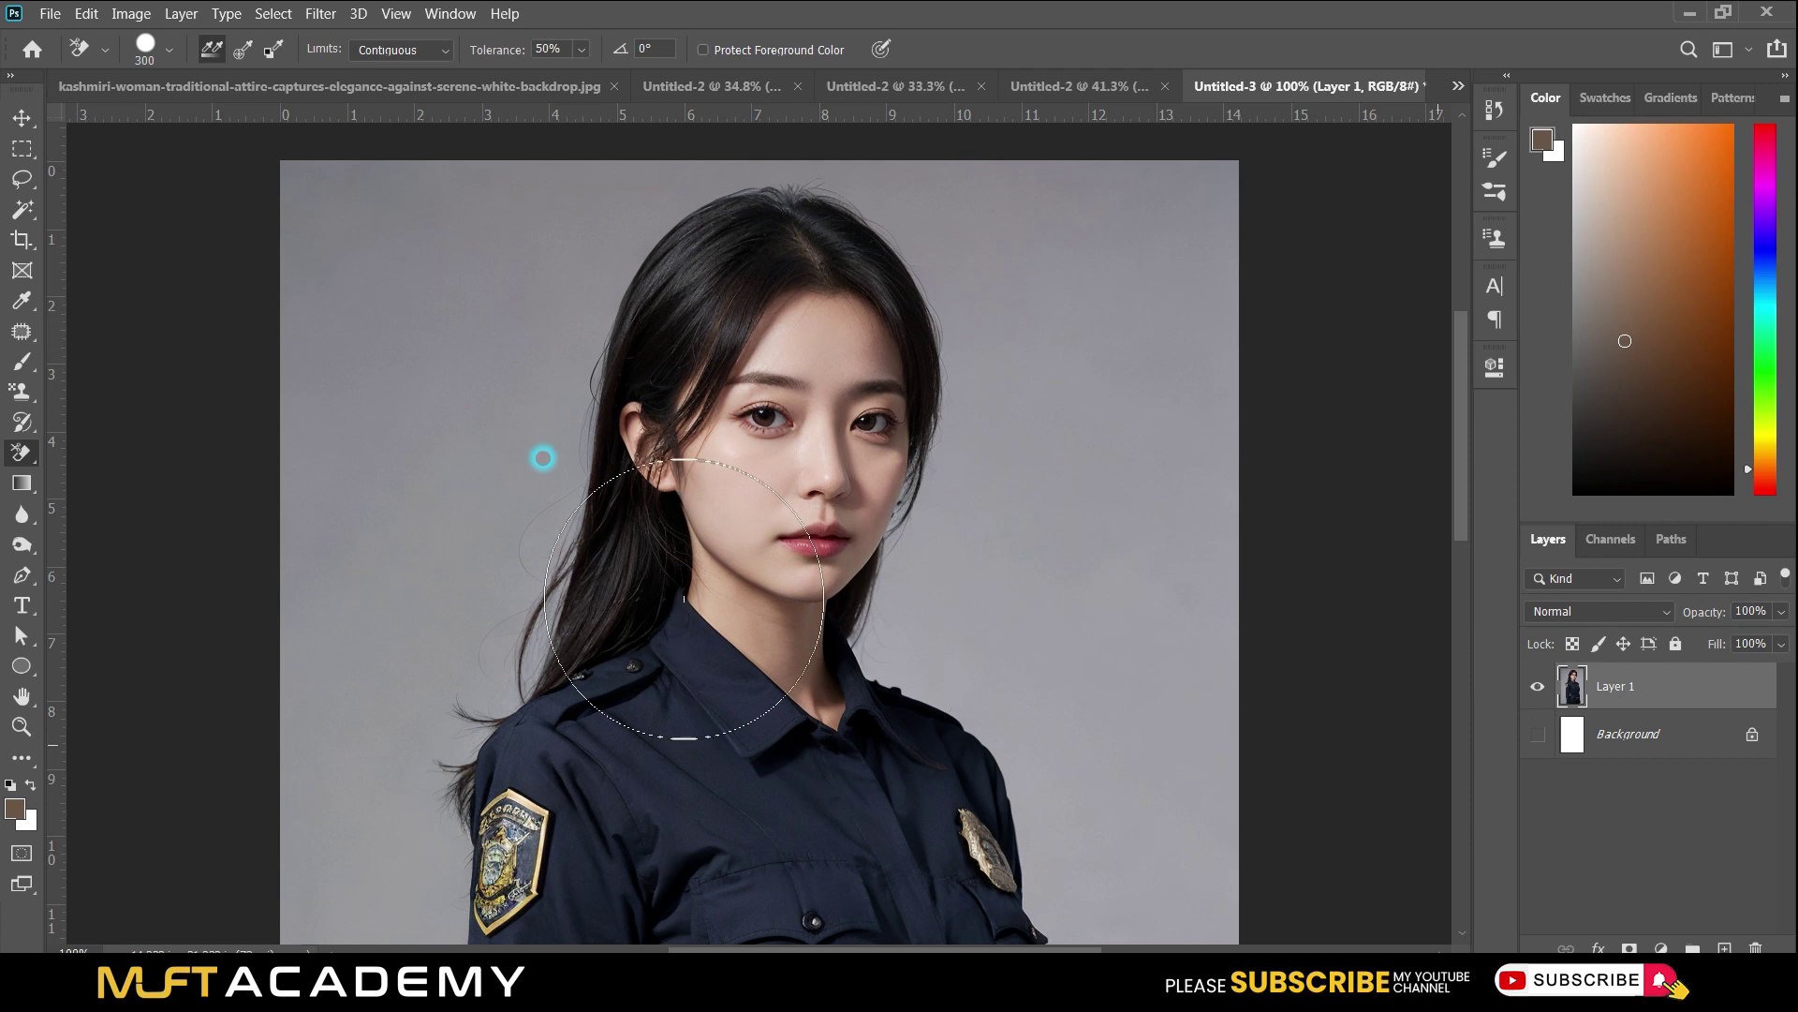
{"action": "mouse_move", "coordinate": [370, 281]}
{"action": "left_mouse_down"}
{"action": "mouse_move", "coordinate": [320, 404]}
{"action": "mouse_move", "coordinate": [354, 365]}
{"action": "left_mouse_up"}
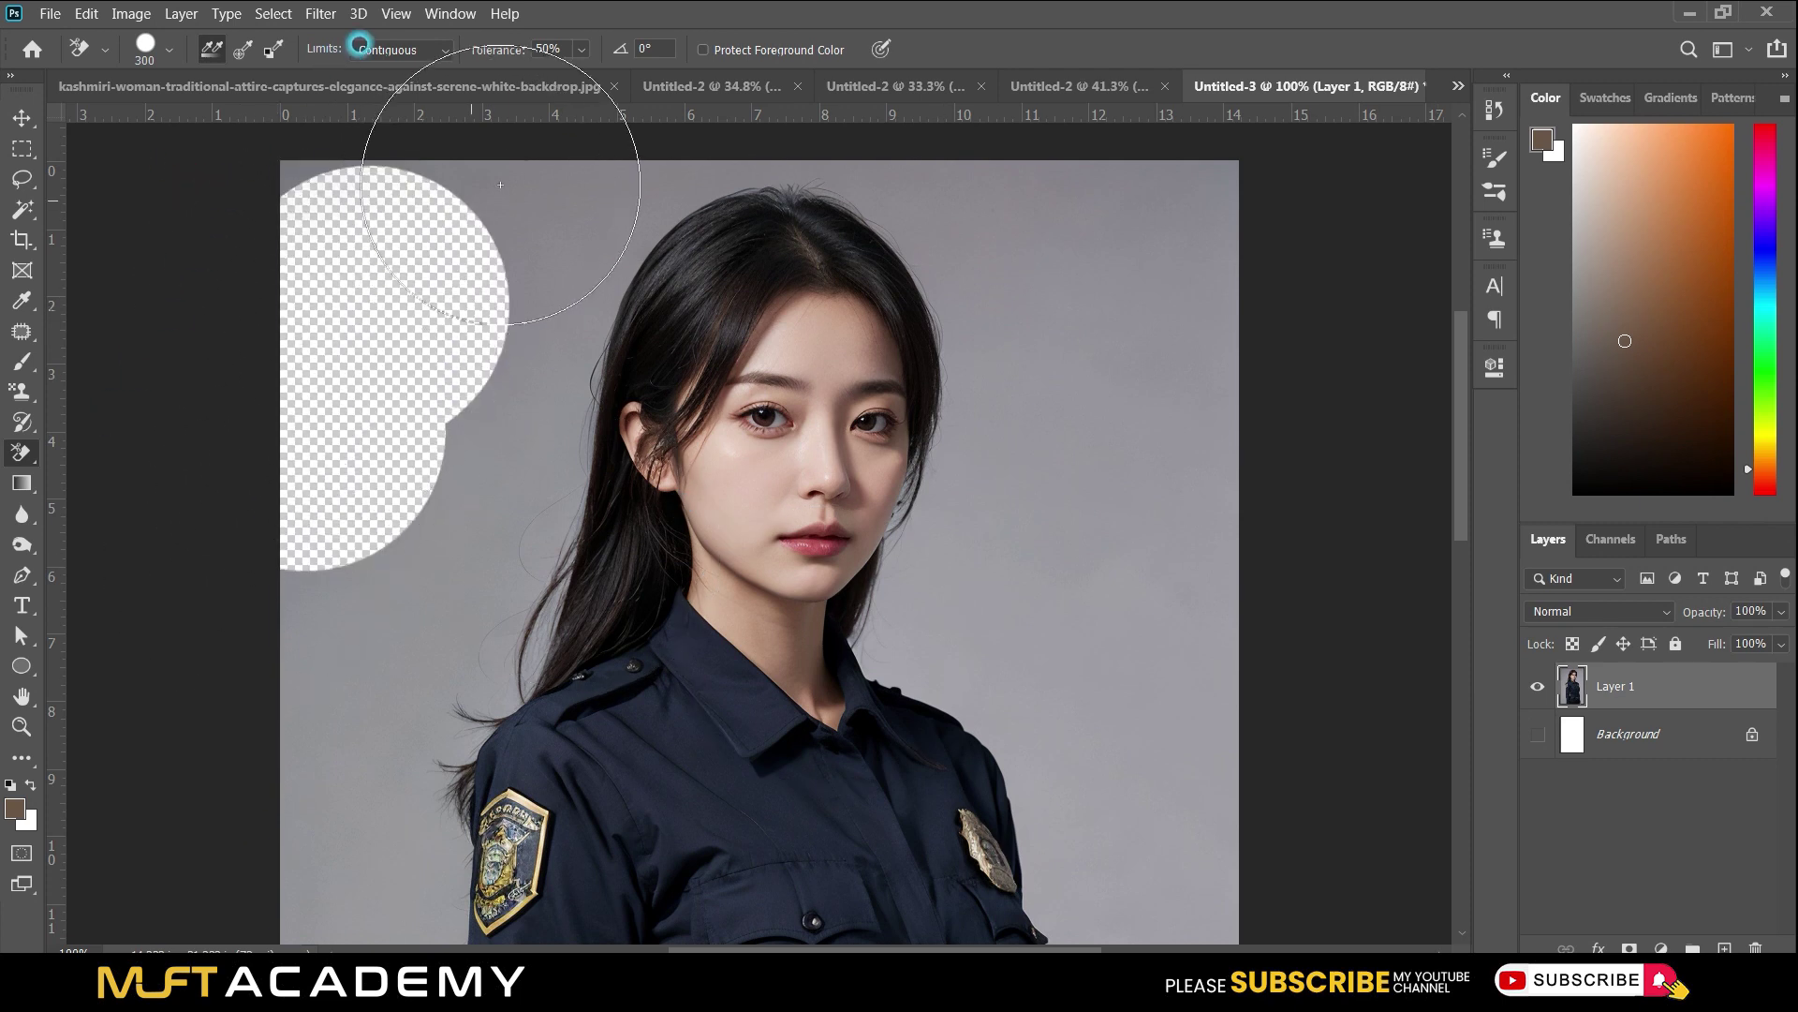
{"action": "mouse_move", "coordinate": [500, 185]}
{"action": "left_mouse_down"}
{"action": "mouse_move", "coordinate": [292, 172]}
{"action": "mouse_move", "coordinate": [502, 341]}
{"action": "mouse_move", "coordinate": [546, 339]}
{"action": "mouse_move", "coordinate": [550, 398]}
{"action": "mouse_move", "coordinate": [470, 431]}
{"action": "mouse_move", "coordinate": [393, 534]}
{"action": "mouse_move", "coordinate": [338, 698]}
{"action": "left_mouse_up"}
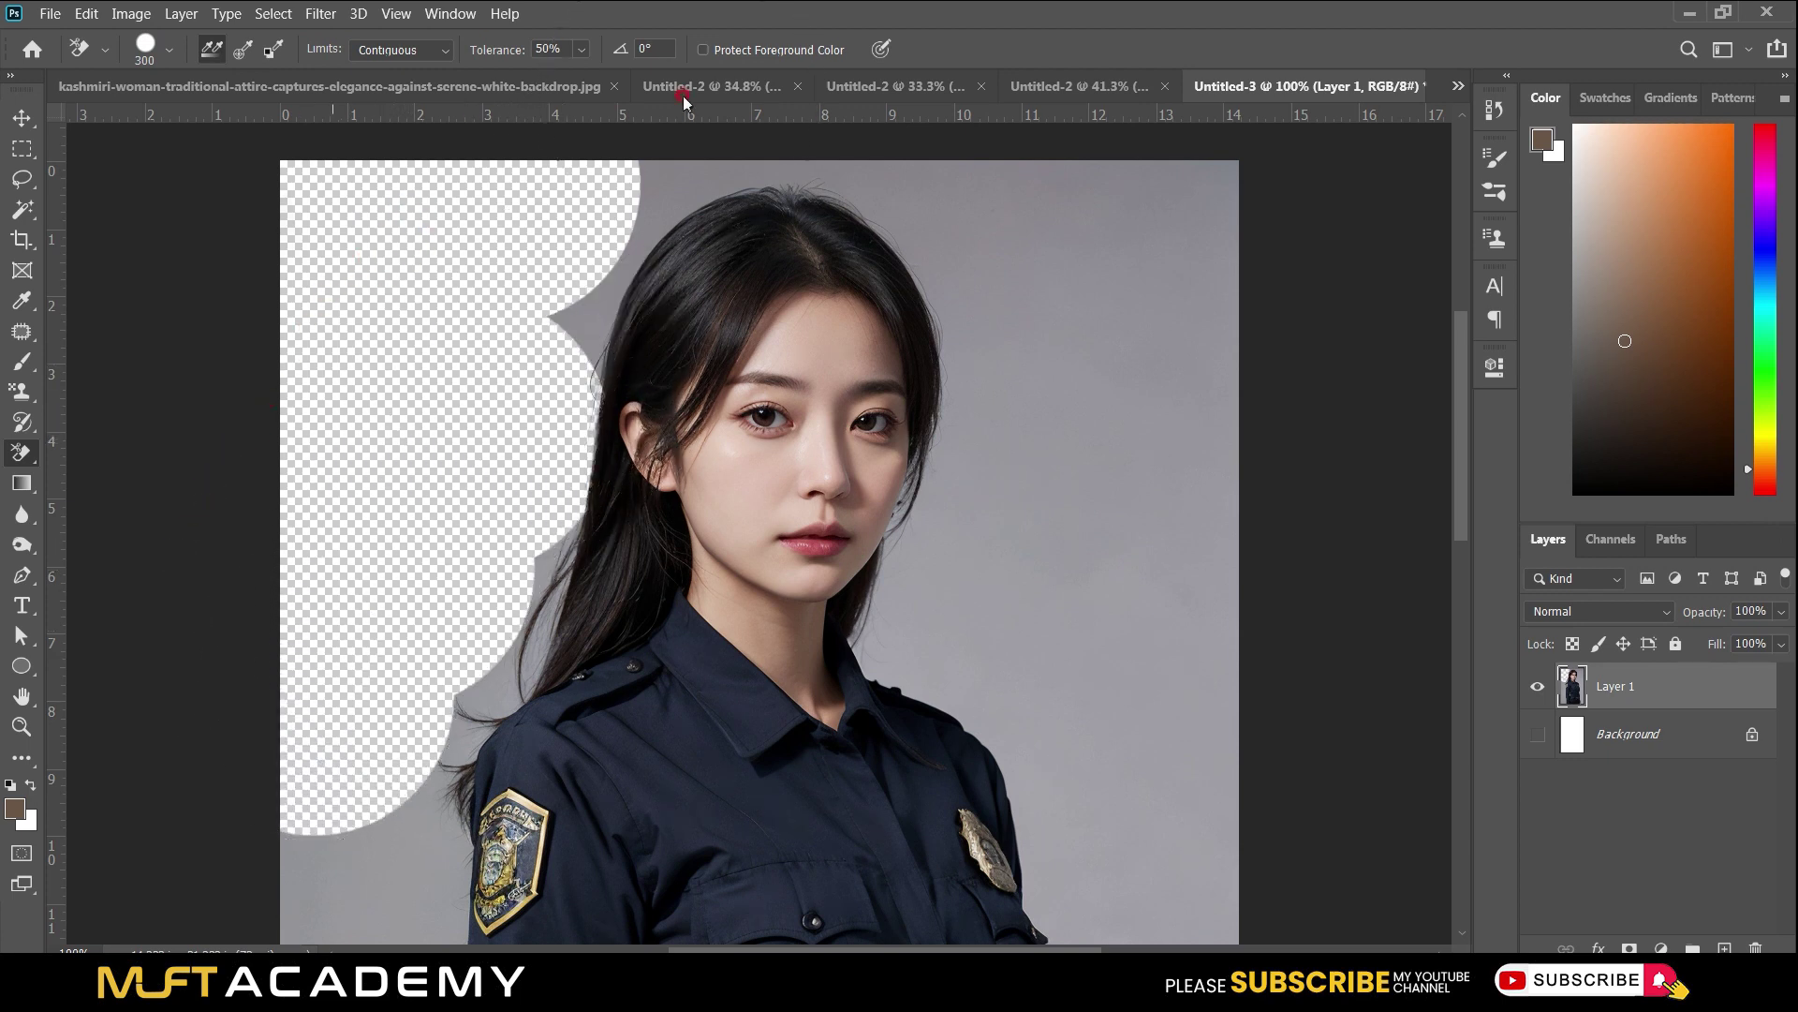
Try erasing the grey backdrop above the hair with a 175 px Background Eraser brush, and undo the stroke.
{"action": "key", "text": "bracketleft"}
{"action": "key", "text": "bracketleft"}
{"action": "key", "text": "bracketleft"}
{"action": "left_click_drag", "start_coordinate": [652, 169], "coordinate": [607, 244]}
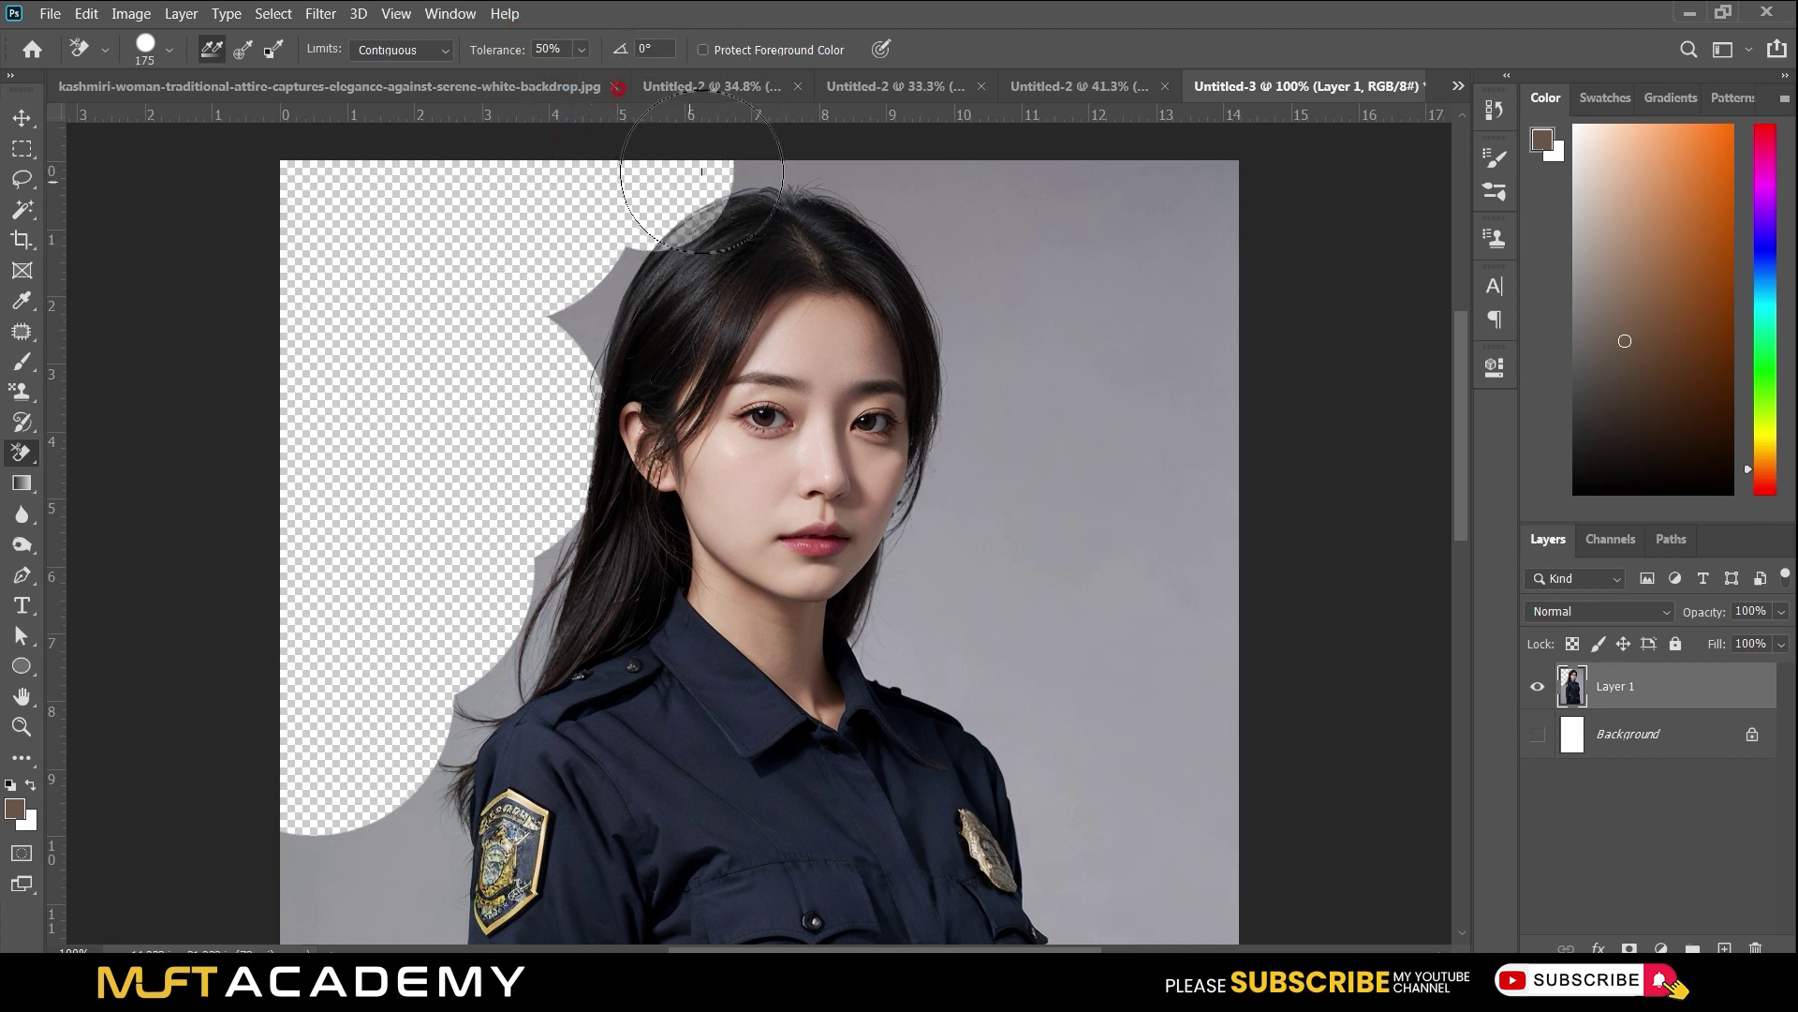
{"action": "key", "text": "ctrl+z"}
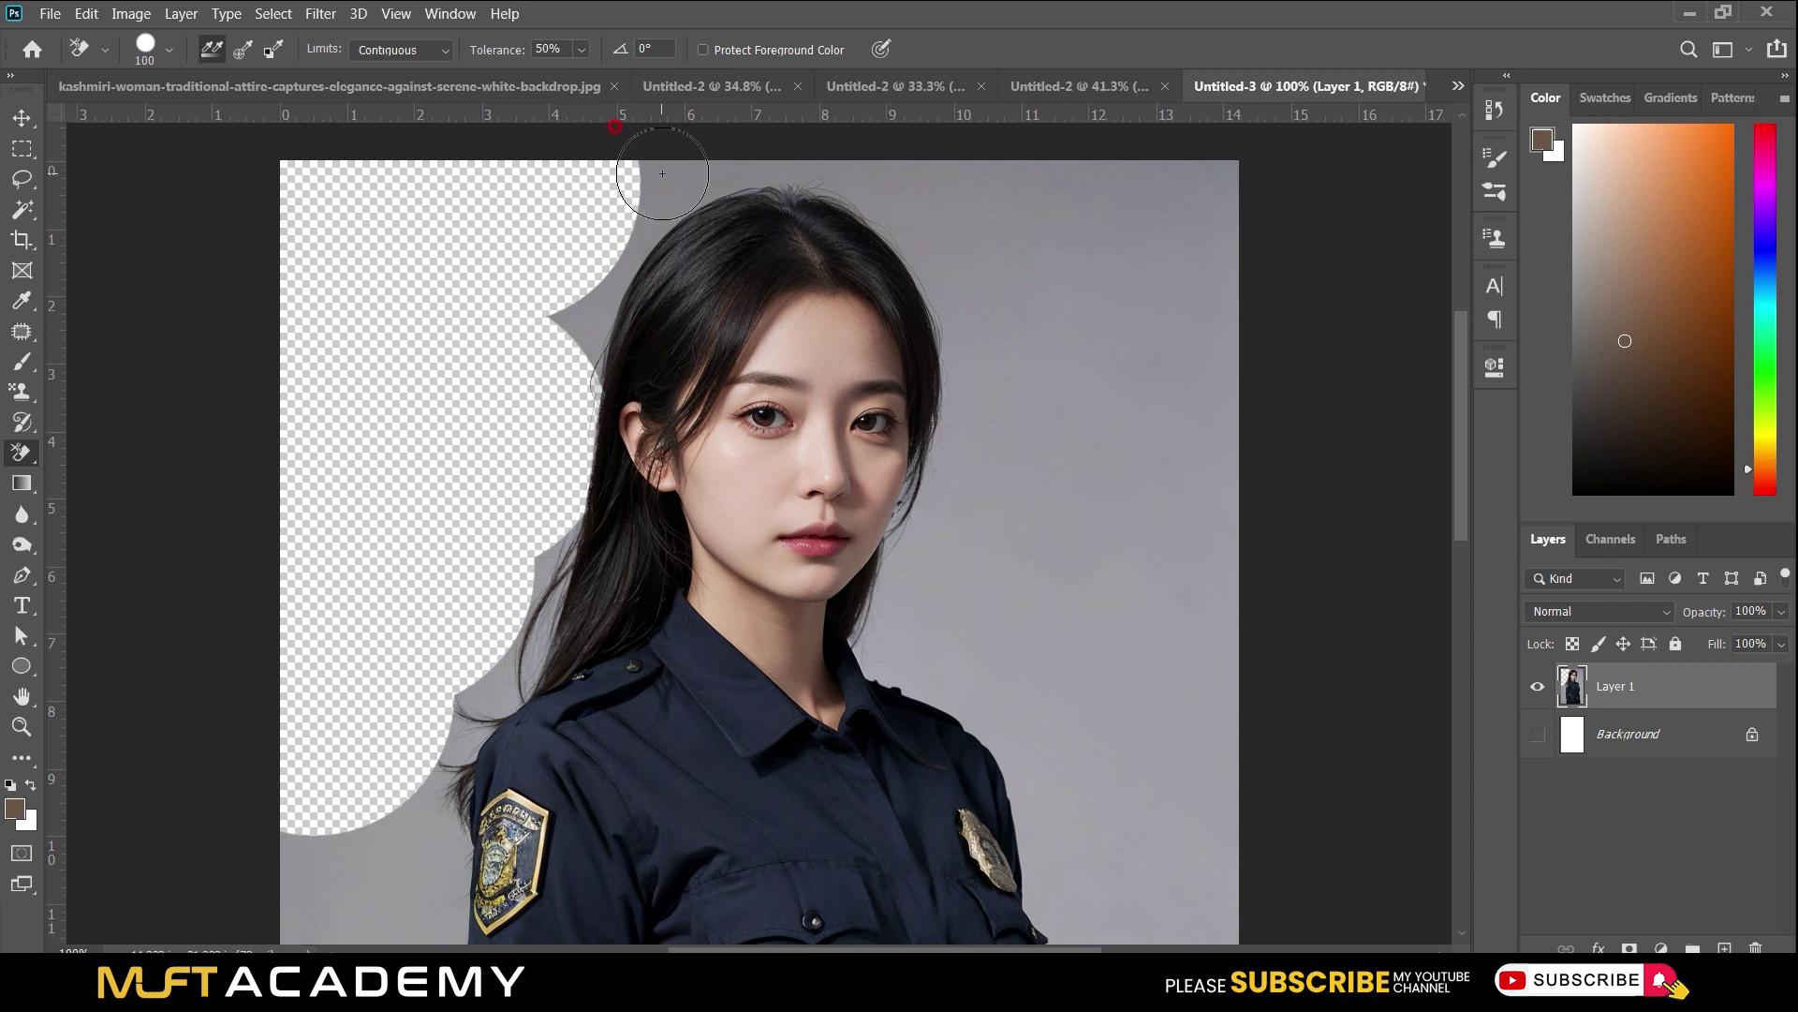
Erase the grey backdrop above the hair and across the upper right corner with a 90 px Background Eraser.
{"action": "left_click_drag", "start_coordinate": [662, 173], "coordinate": [598, 236]}
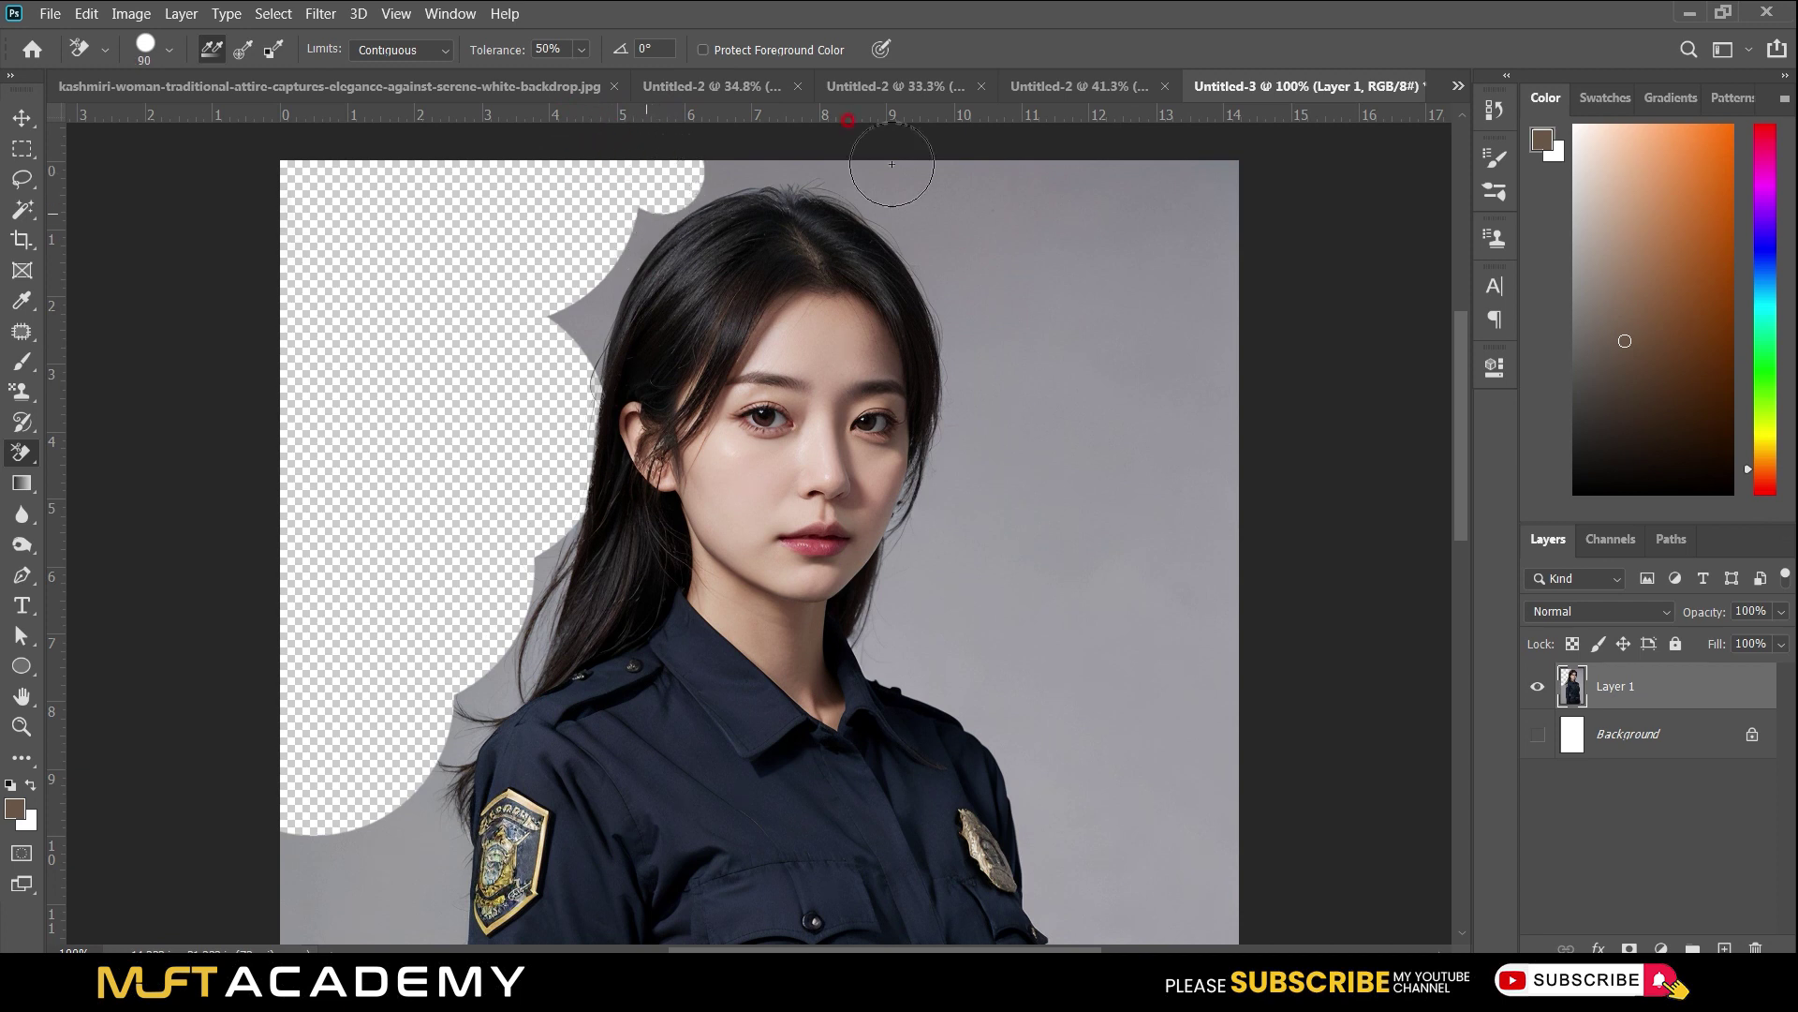
{"action": "left_click_drag", "start_coordinate": [941, 192], "coordinate": [1157, 412]}
{"action": "left_click_drag", "start_coordinate": [1140, 212], "coordinate": [1149, 268]}
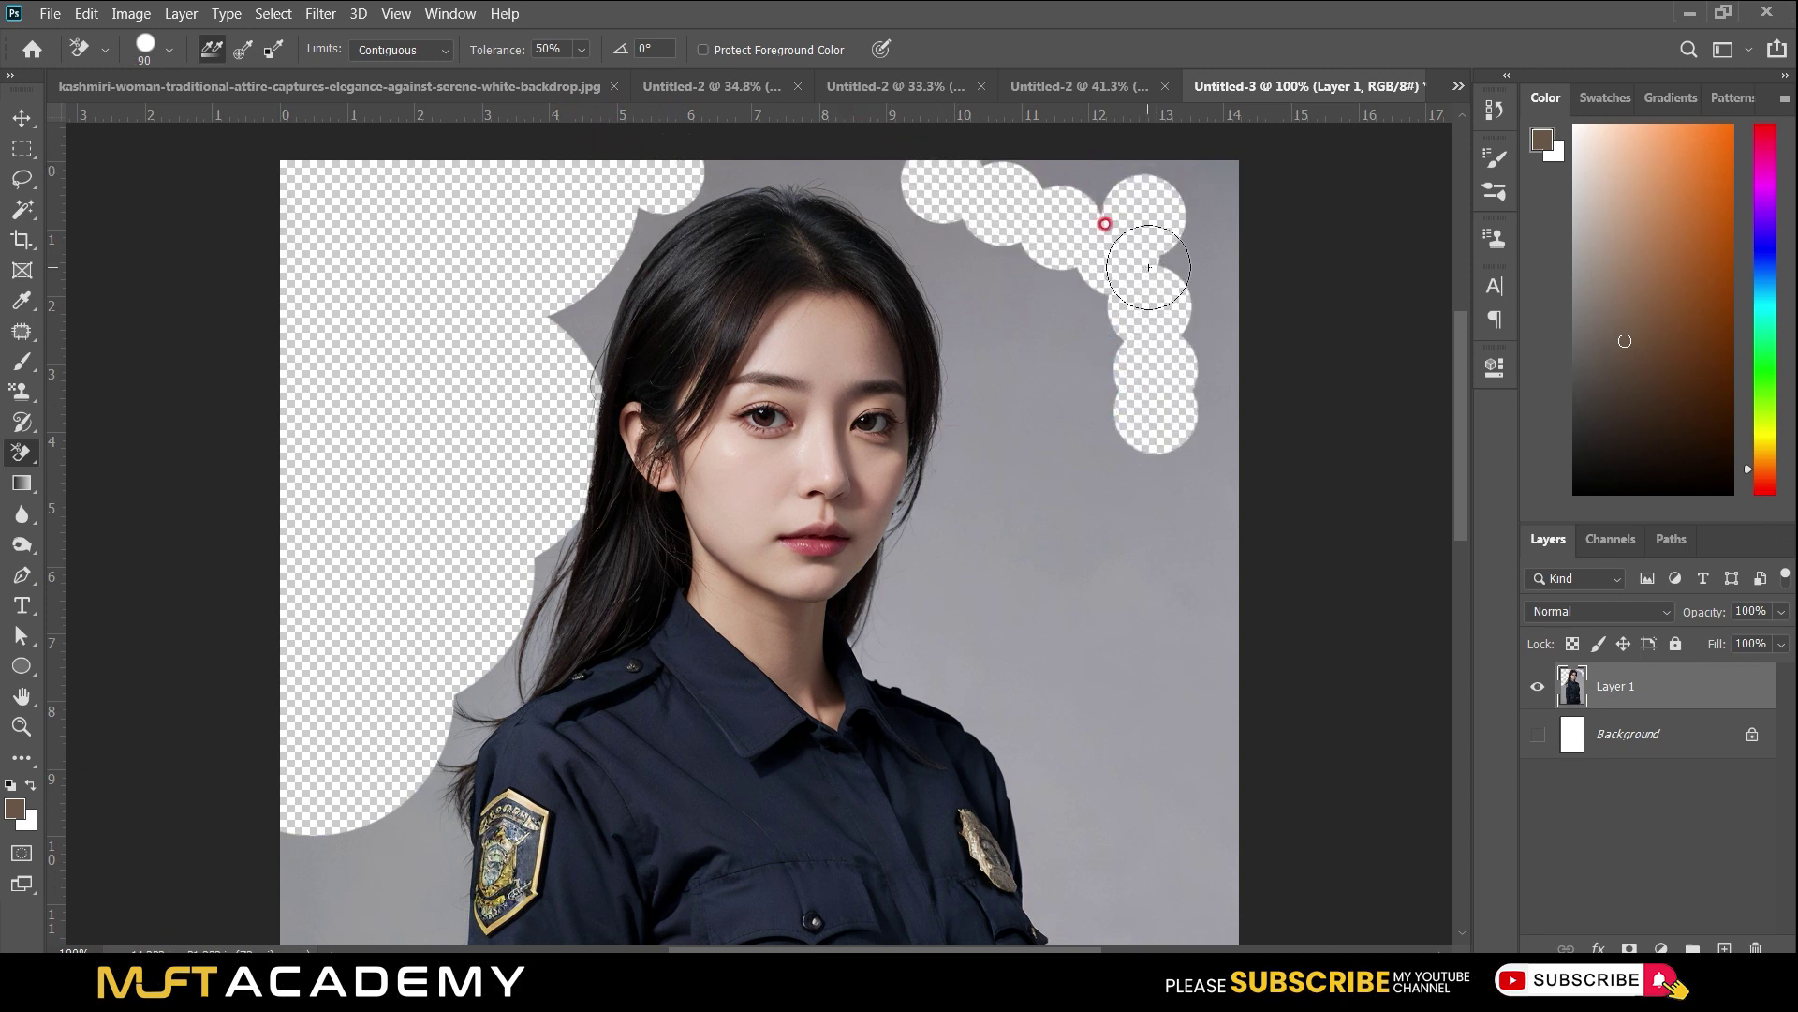
Erase larger areas of grey backdrop right of the woman's head with a 400 px Background Eraser brush.
{"action": "key", "text": "bracketright"}
{"action": "key", "text": "bracketright"}
{"action": "key", "text": "bracketright"}
{"action": "key", "text": "bracketright"}
{"action": "key", "text": "bracketright"}
{"action": "key", "text": "bracketright"}
{"action": "key", "text": "bracketright"}
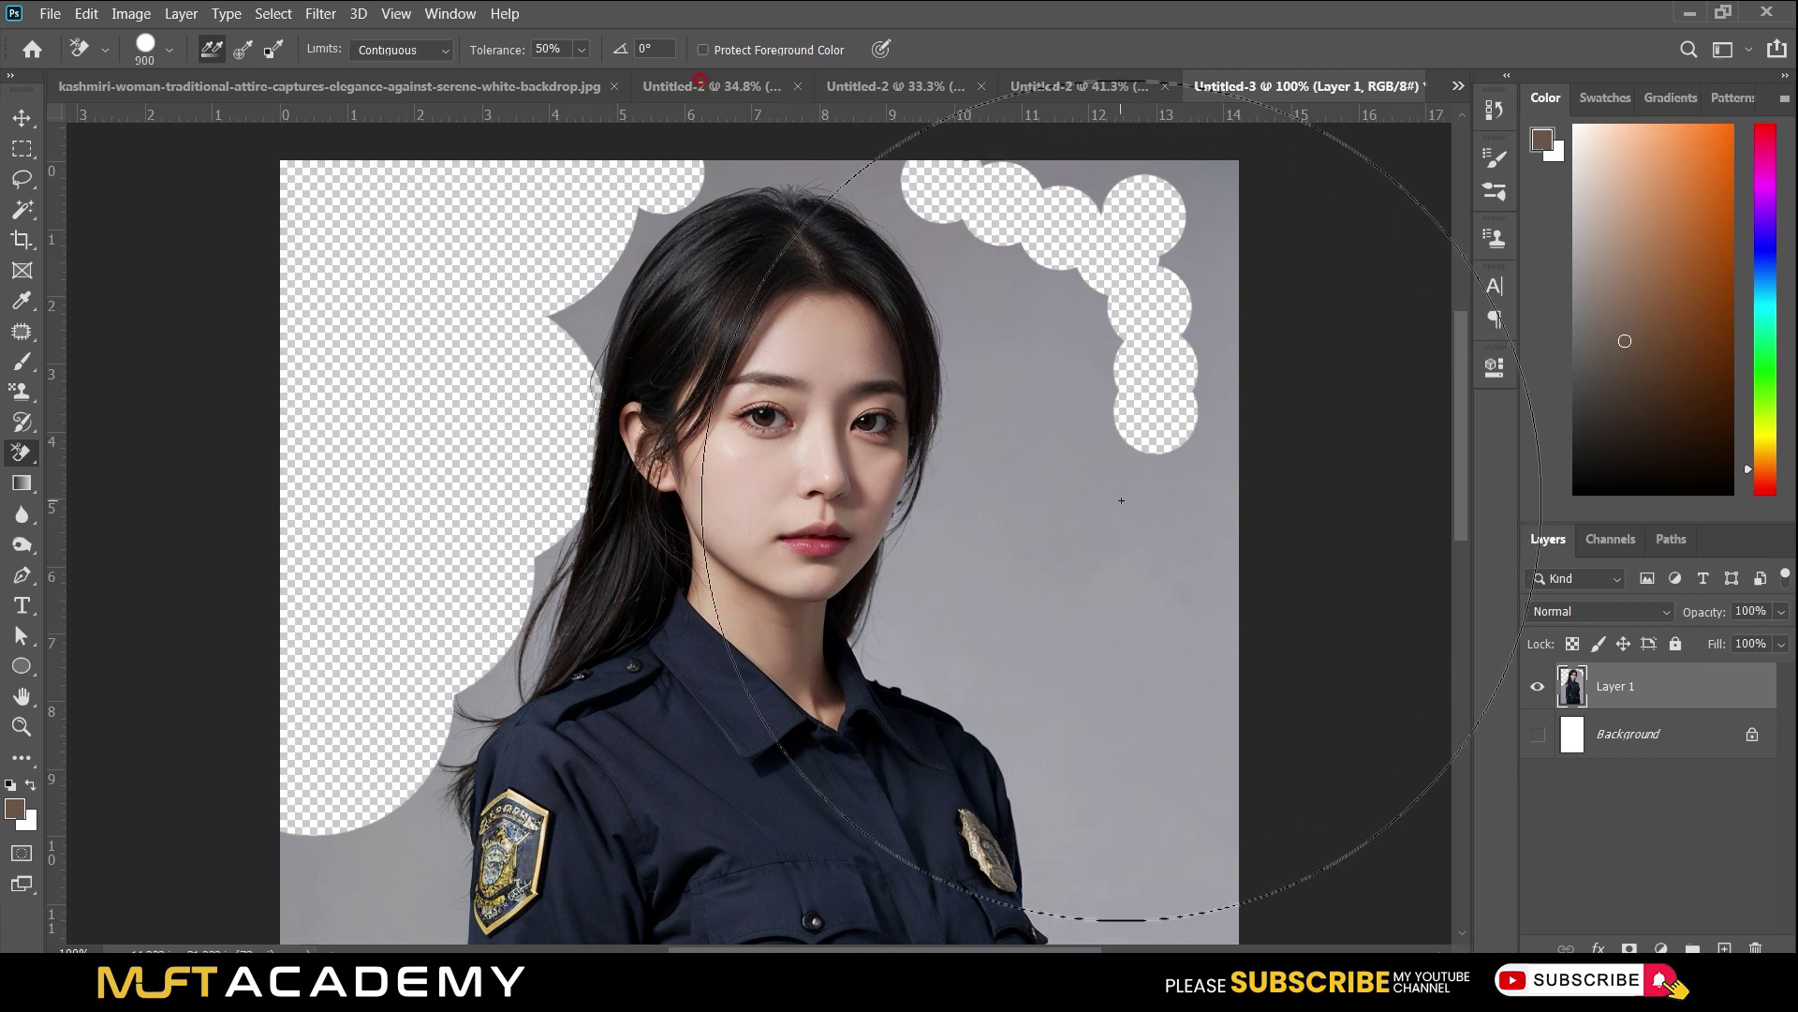
{"action": "mouse_move", "coordinate": [1161, 524]}
{"action": "left_mouse_down"}
{"action": "mouse_move", "coordinate": [1144, 341]}
{"action": "mouse_move", "coordinate": [1184, 261]}
{"action": "mouse_move", "coordinate": [1191, 190]}
{"action": "left_mouse_up"}
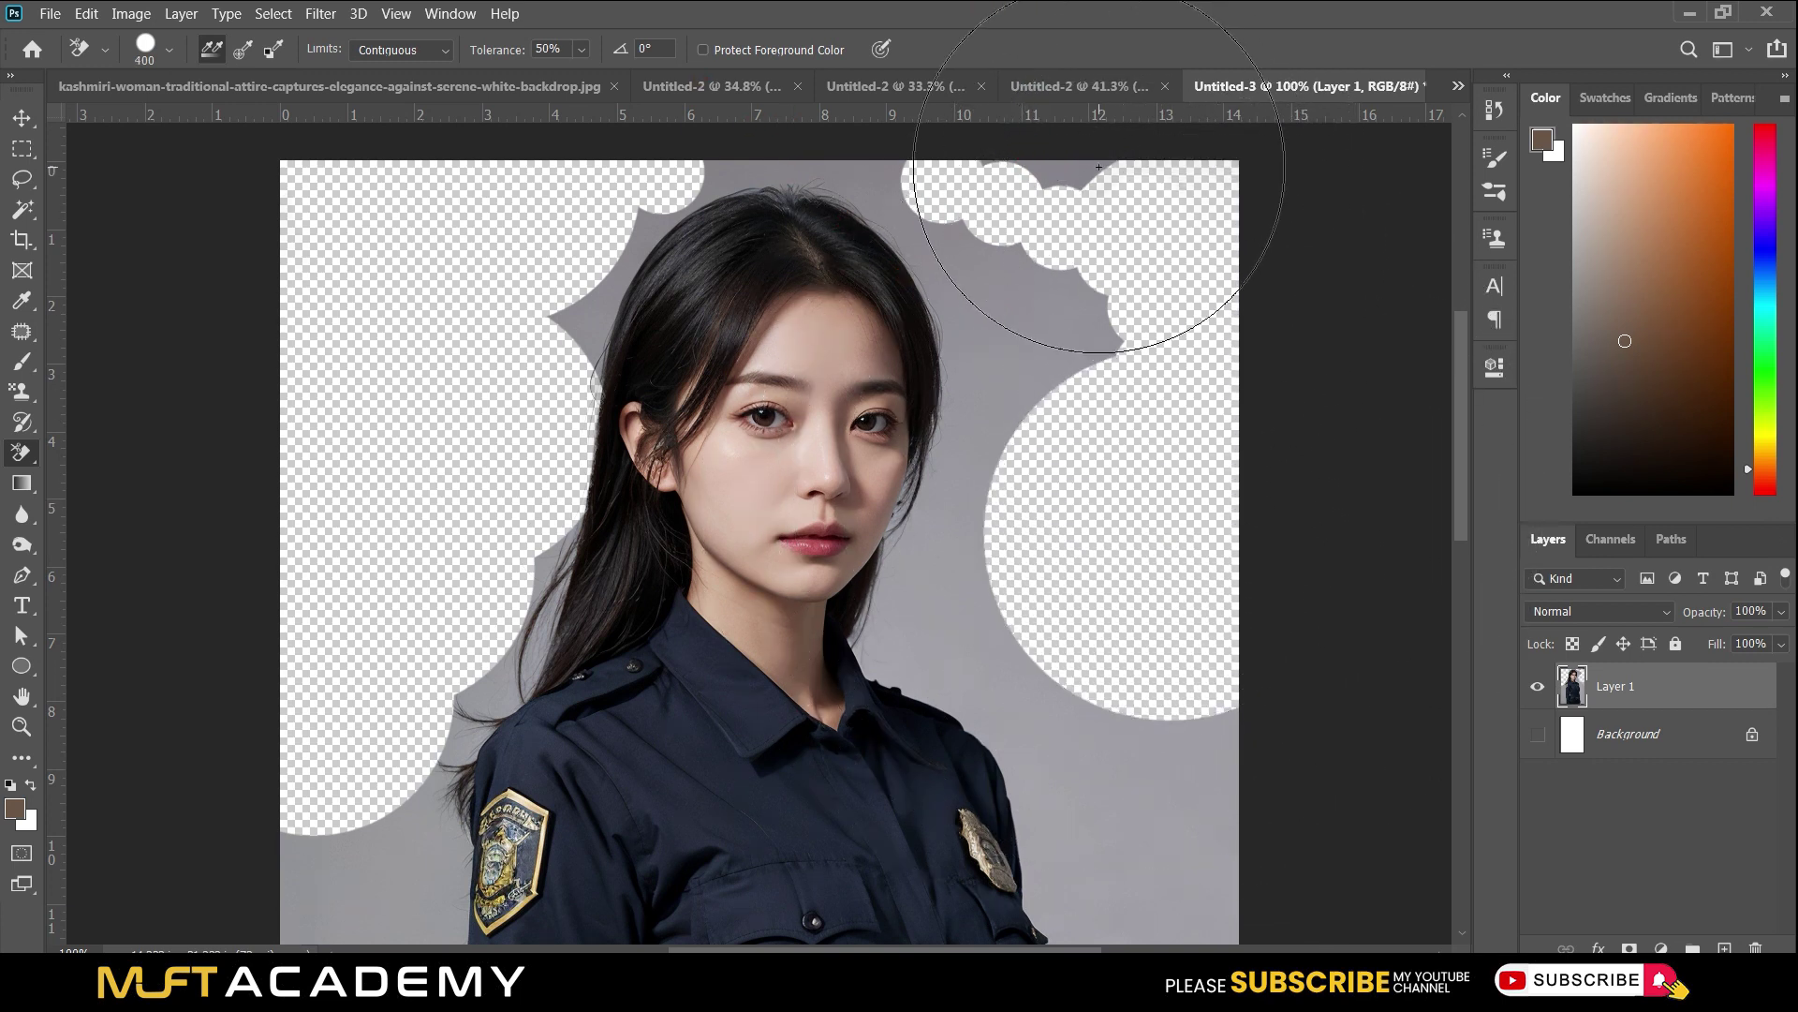
Erase the grey backdrop down the right side of the uniform to the canvas's lower edge with the 400 px brush.
{"action": "scroll", "coordinate": [1137, 514], "scroll_direction": "down", "scroll_amount": 4}
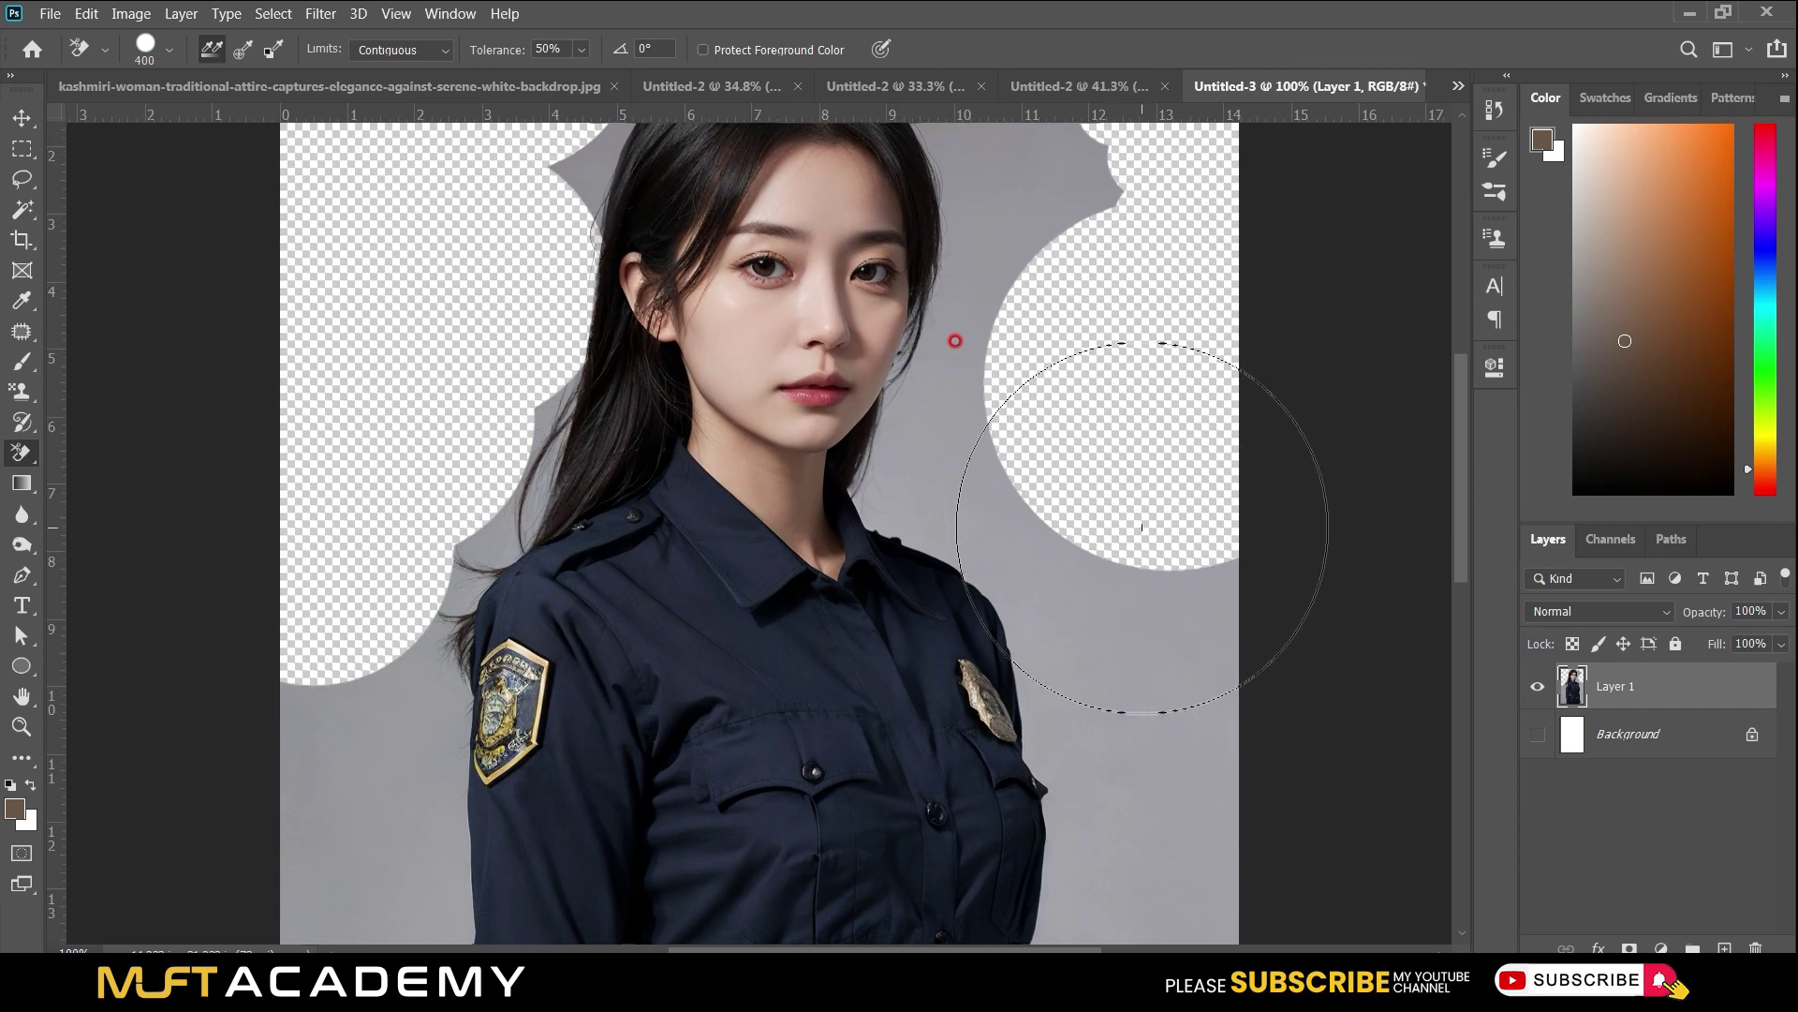
{"action": "left_click", "coordinate": [1220, 484]}
{"action": "scroll", "coordinate": [1218, 506], "scroll_direction": "down", "scroll_amount": 2}
{"action": "left_click", "coordinate": [1208, 534]}
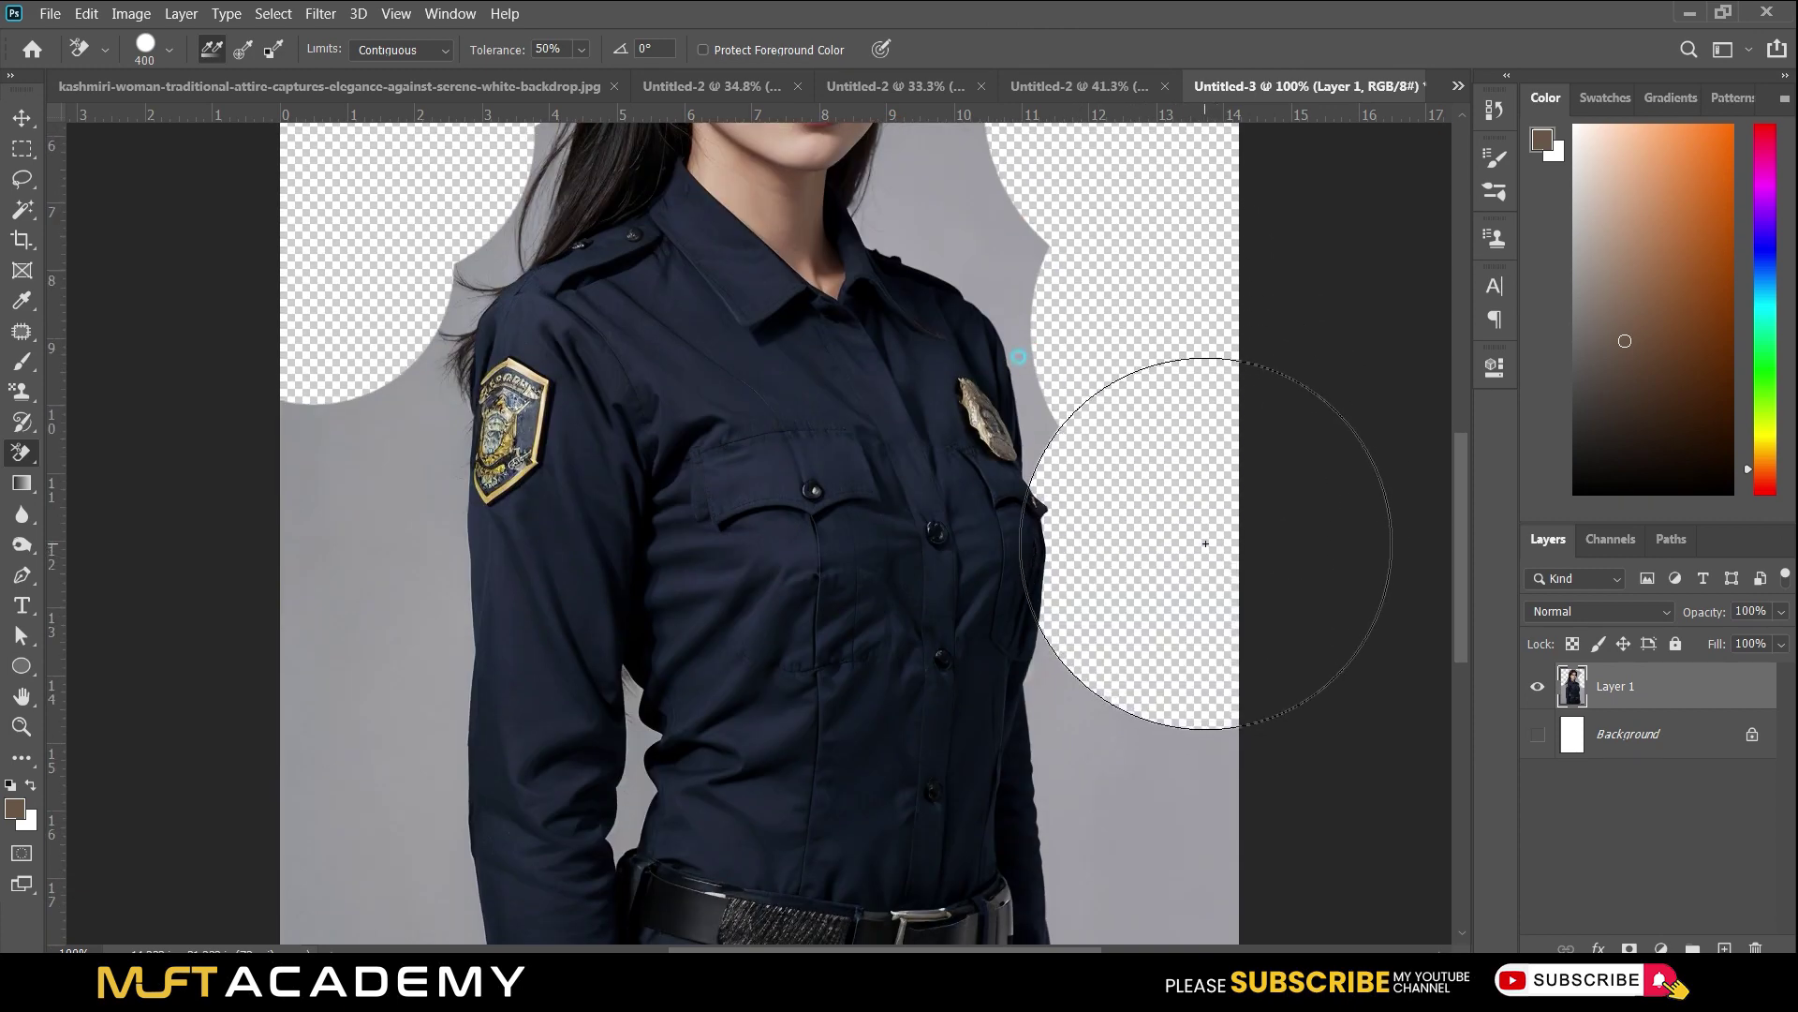
{"action": "scroll", "coordinate": [1211, 539], "scroll_direction": "down", "scroll_amount": 3}
{"action": "left_click", "coordinate": [1188, 491]}
{"action": "scroll", "coordinate": [1203, 562], "scroll_direction": "down", "scroll_amount": 2}
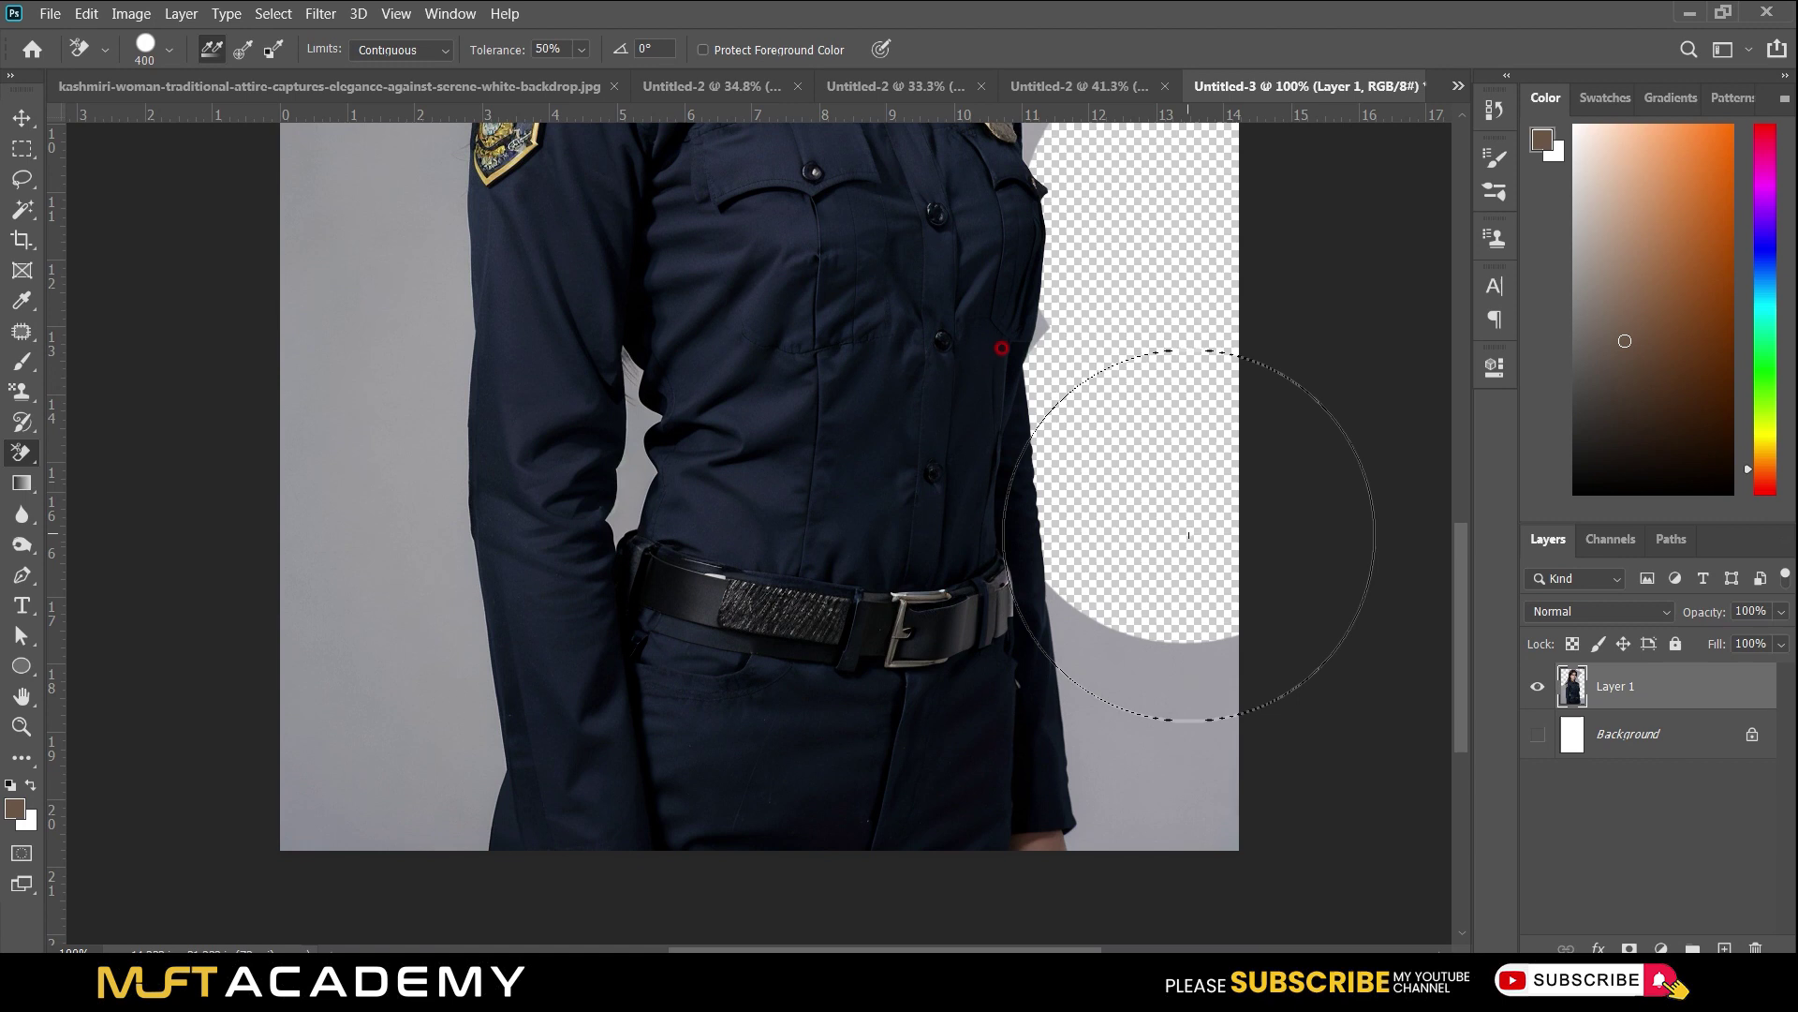
{"action": "left_click", "coordinate": [1204, 566]}
{"action": "scroll", "coordinate": [1205, 566], "scroll_direction": "up", "scroll_amount": 2}
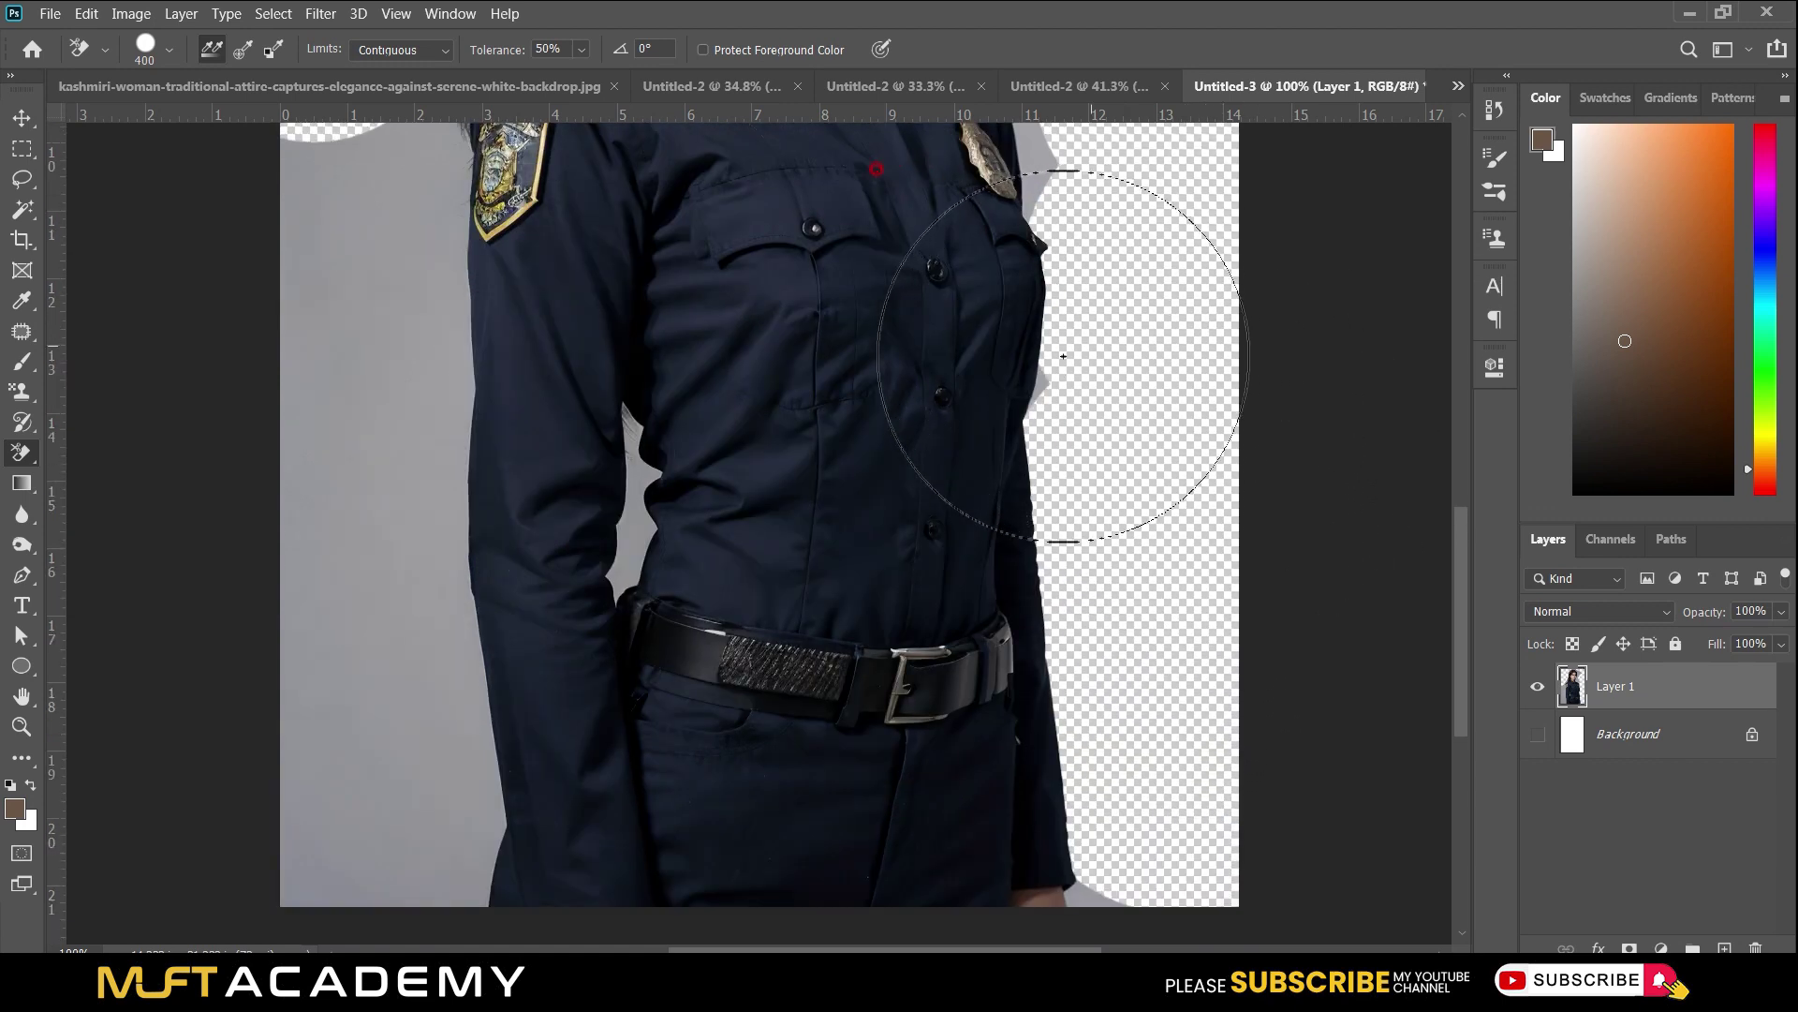
Erase the leftover grey beside the hand at the lower right with an 80 px Background Eraser brush.
{"action": "scroll", "coordinate": [1068, 524], "scroll_direction": "down", "scroll_amount": 4}
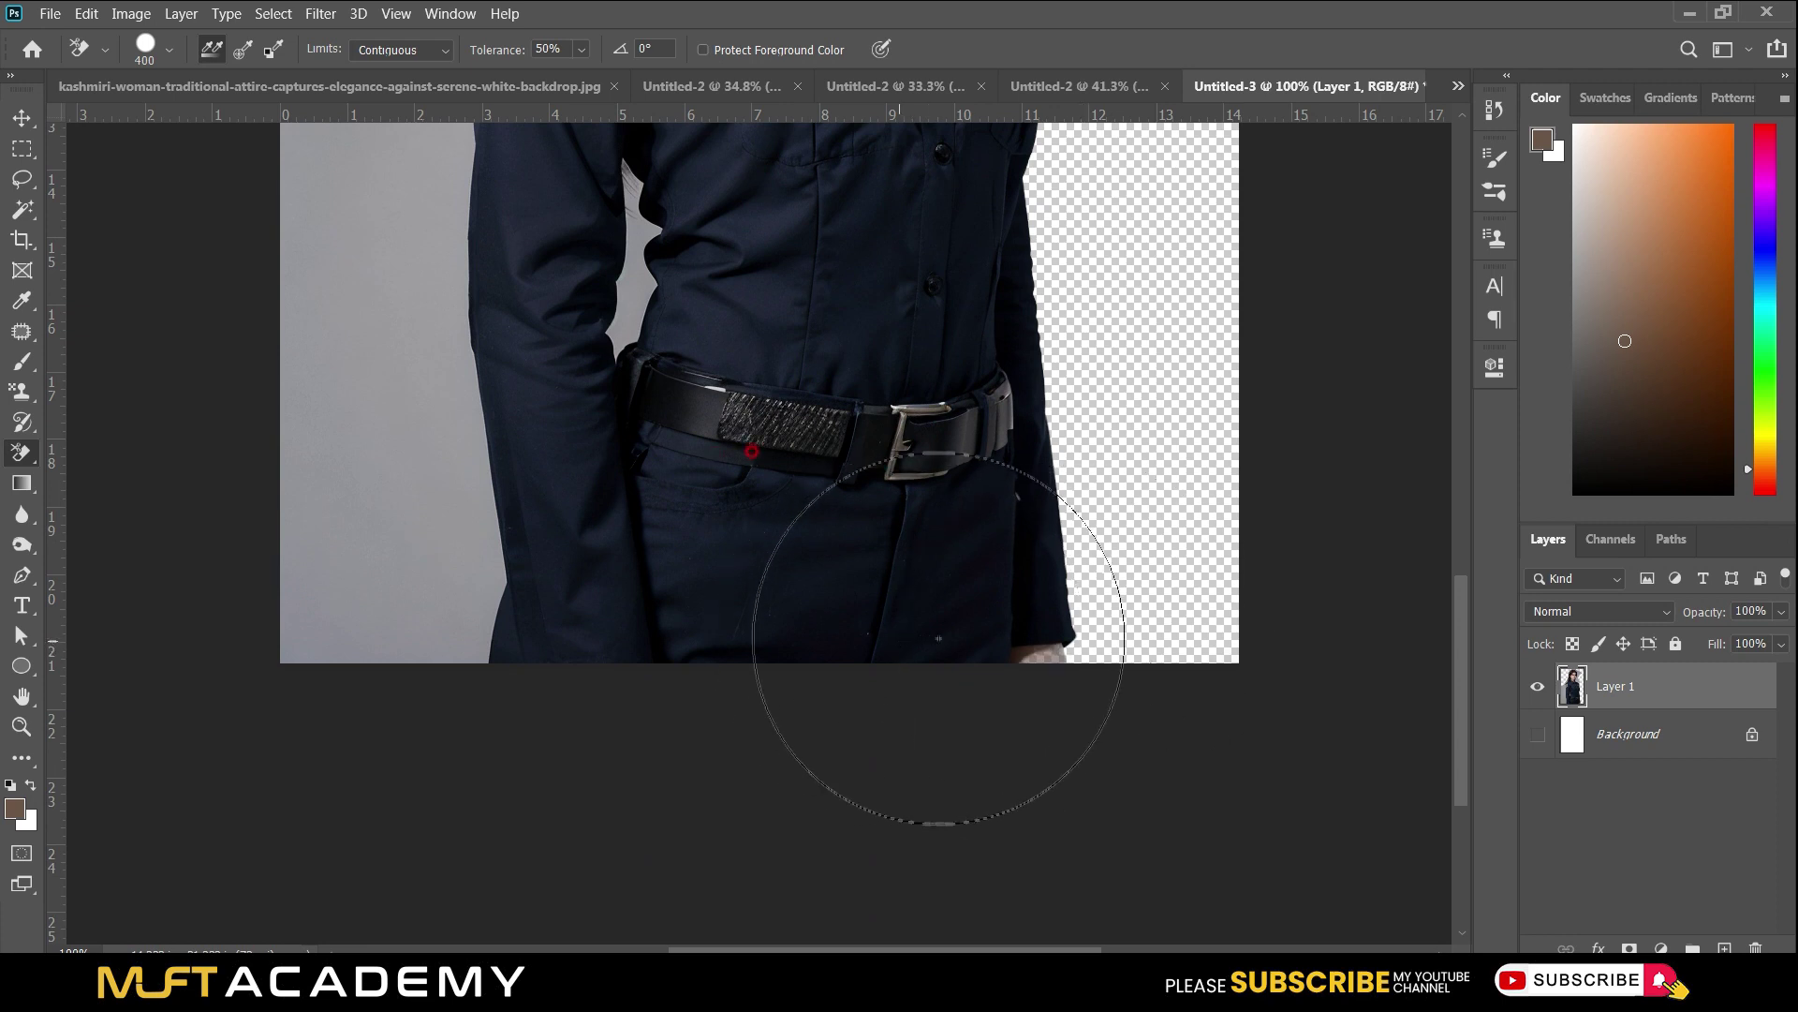
{"action": "left_click_drag", "start_coordinate": [1086, 656], "coordinate": [1104, 653]}
{"action": "left_click_drag", "start_coordinate": [917, 466], "coordinate": [1062, 621]}
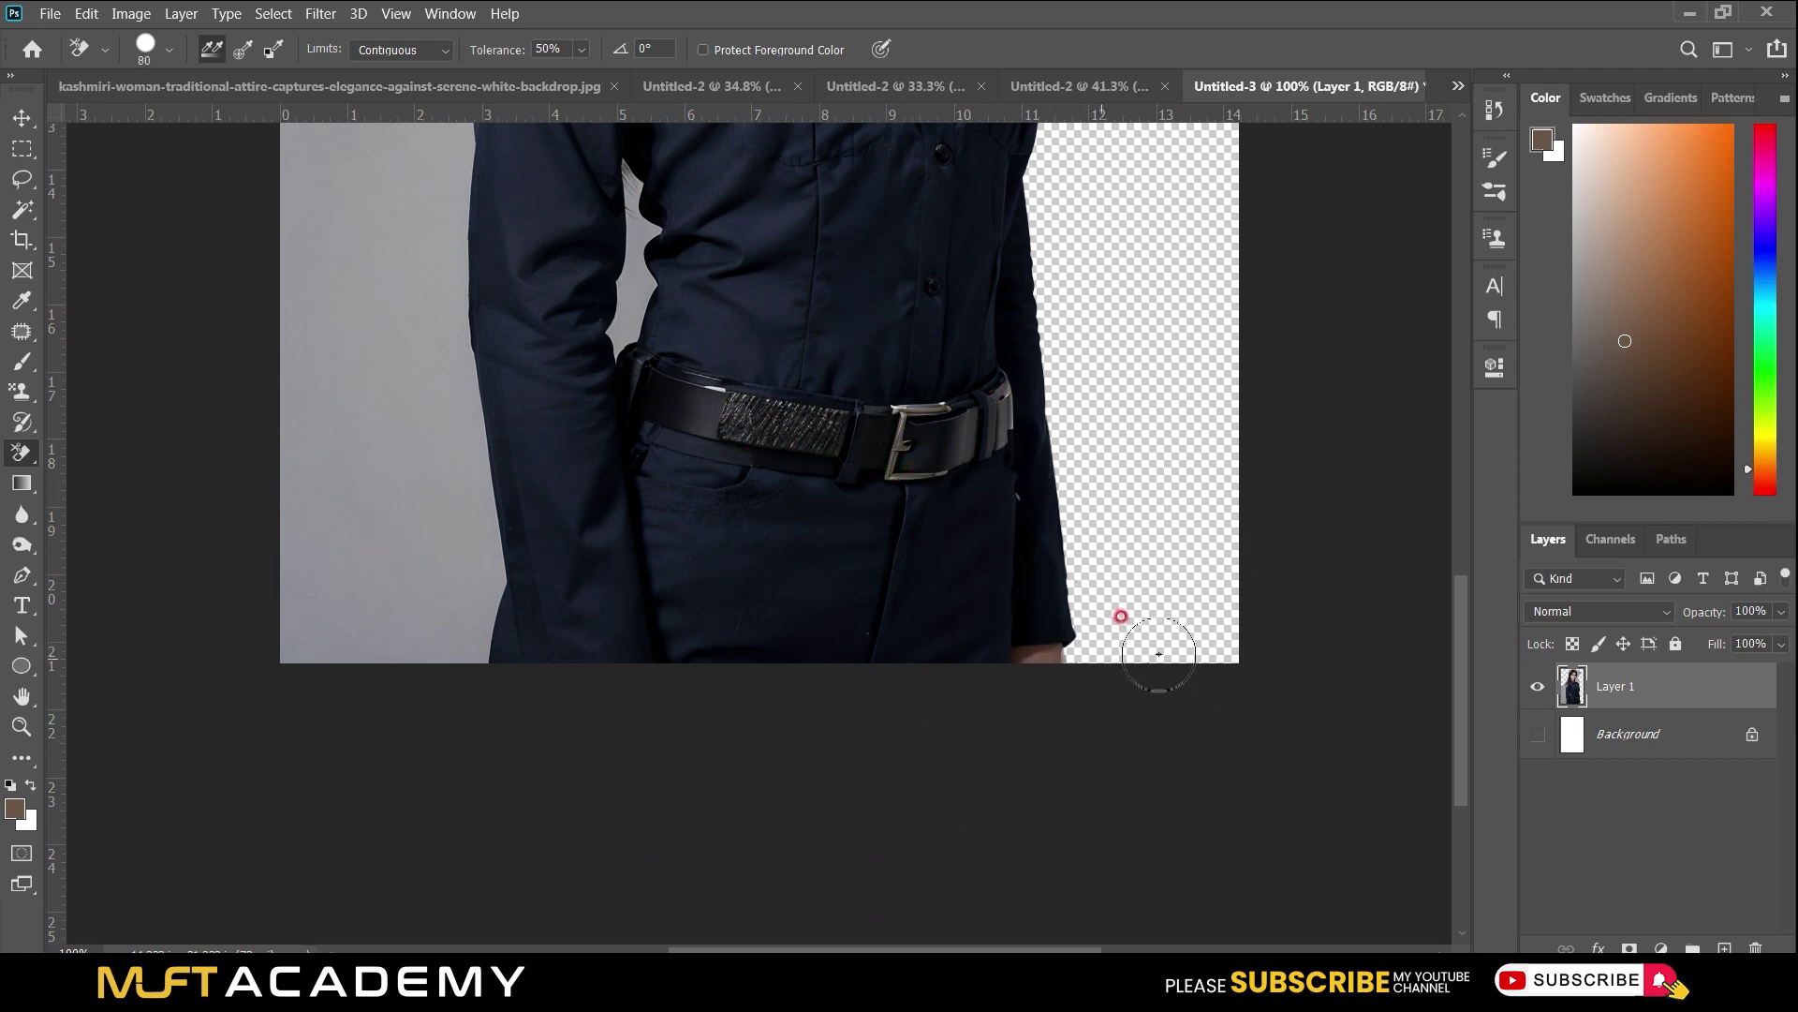
Erase the grey backdrop at the lower left beside the sleeve with a 250 px Background Eraser brush.
{"action": "left_click_drag", "start_coordinate": [424, 623], "coordinate": [425, 629]}
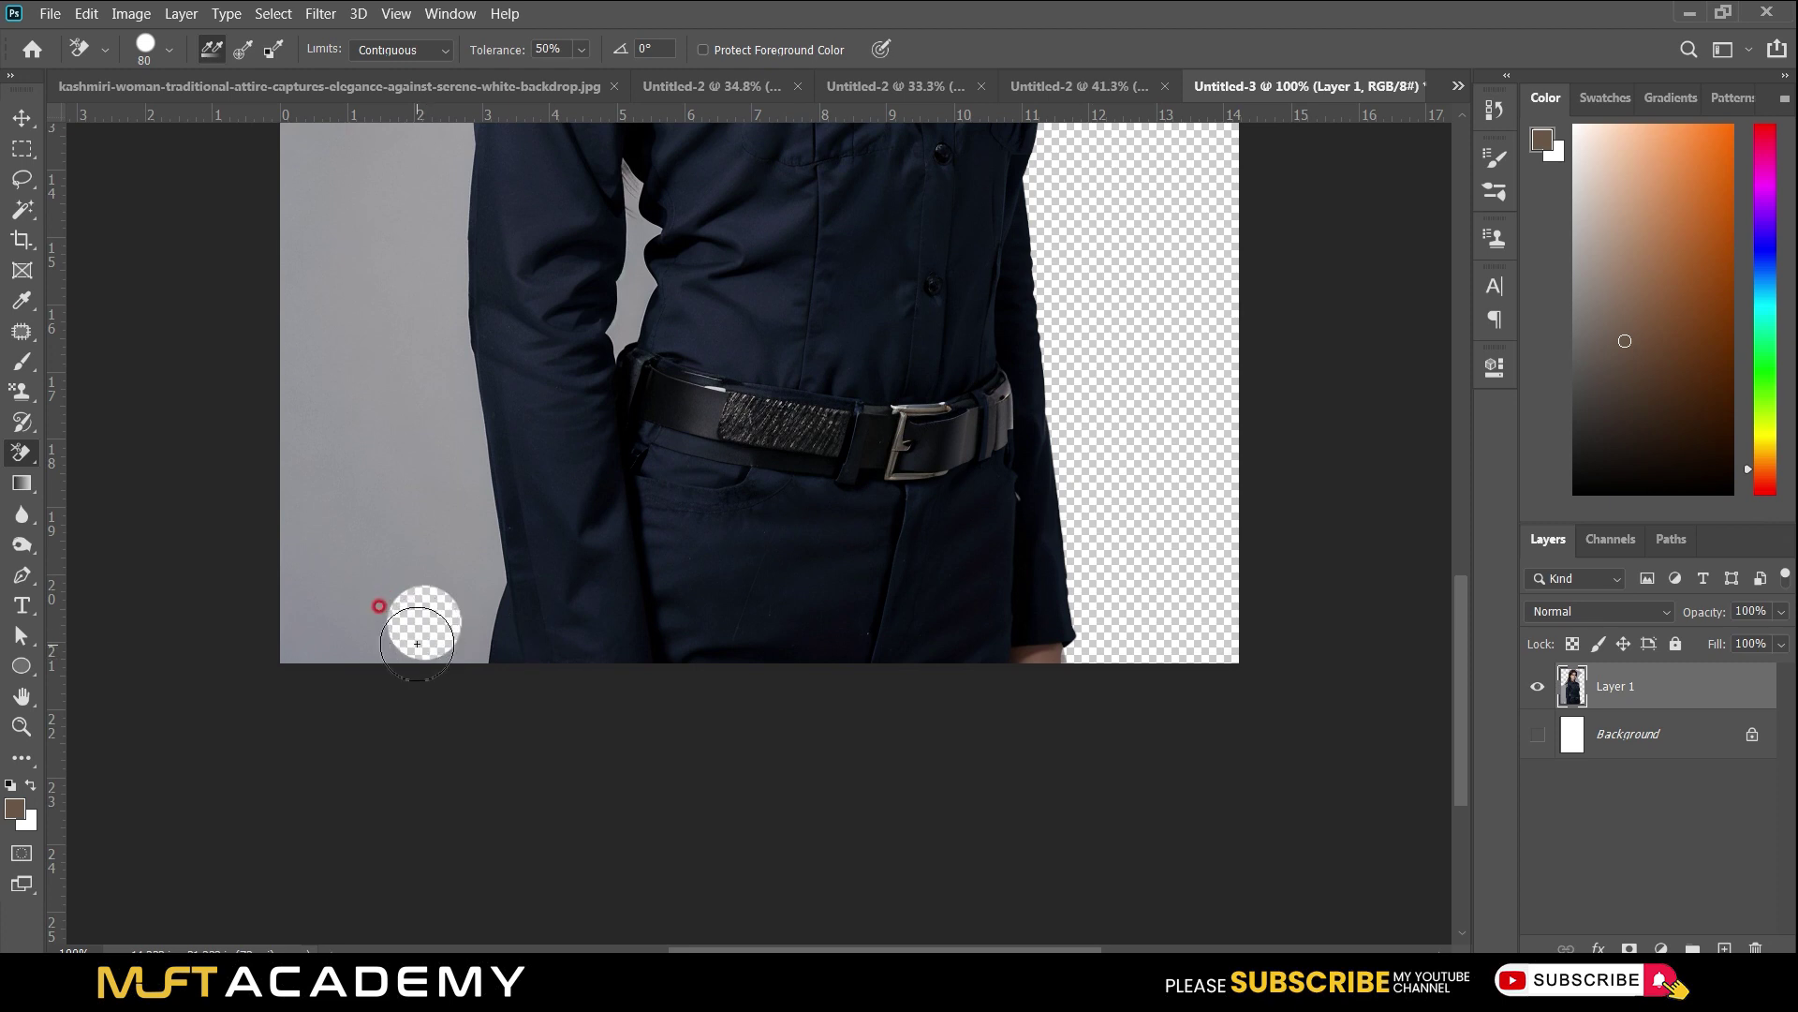
{"action": "mouse_move", "coordinate": [297, 579]}
{"action": "left_mouse_down"}
{"action": "mouse_move", "coordinate": [141, 381]}
{"action": "mouse_move", "coordinate": [234, 477]}
{"action": "left_mouse_up"}
{"action": "left_click", "coordinate": [357, 610]}
{"action": "key", "text": "ctrl+z"}
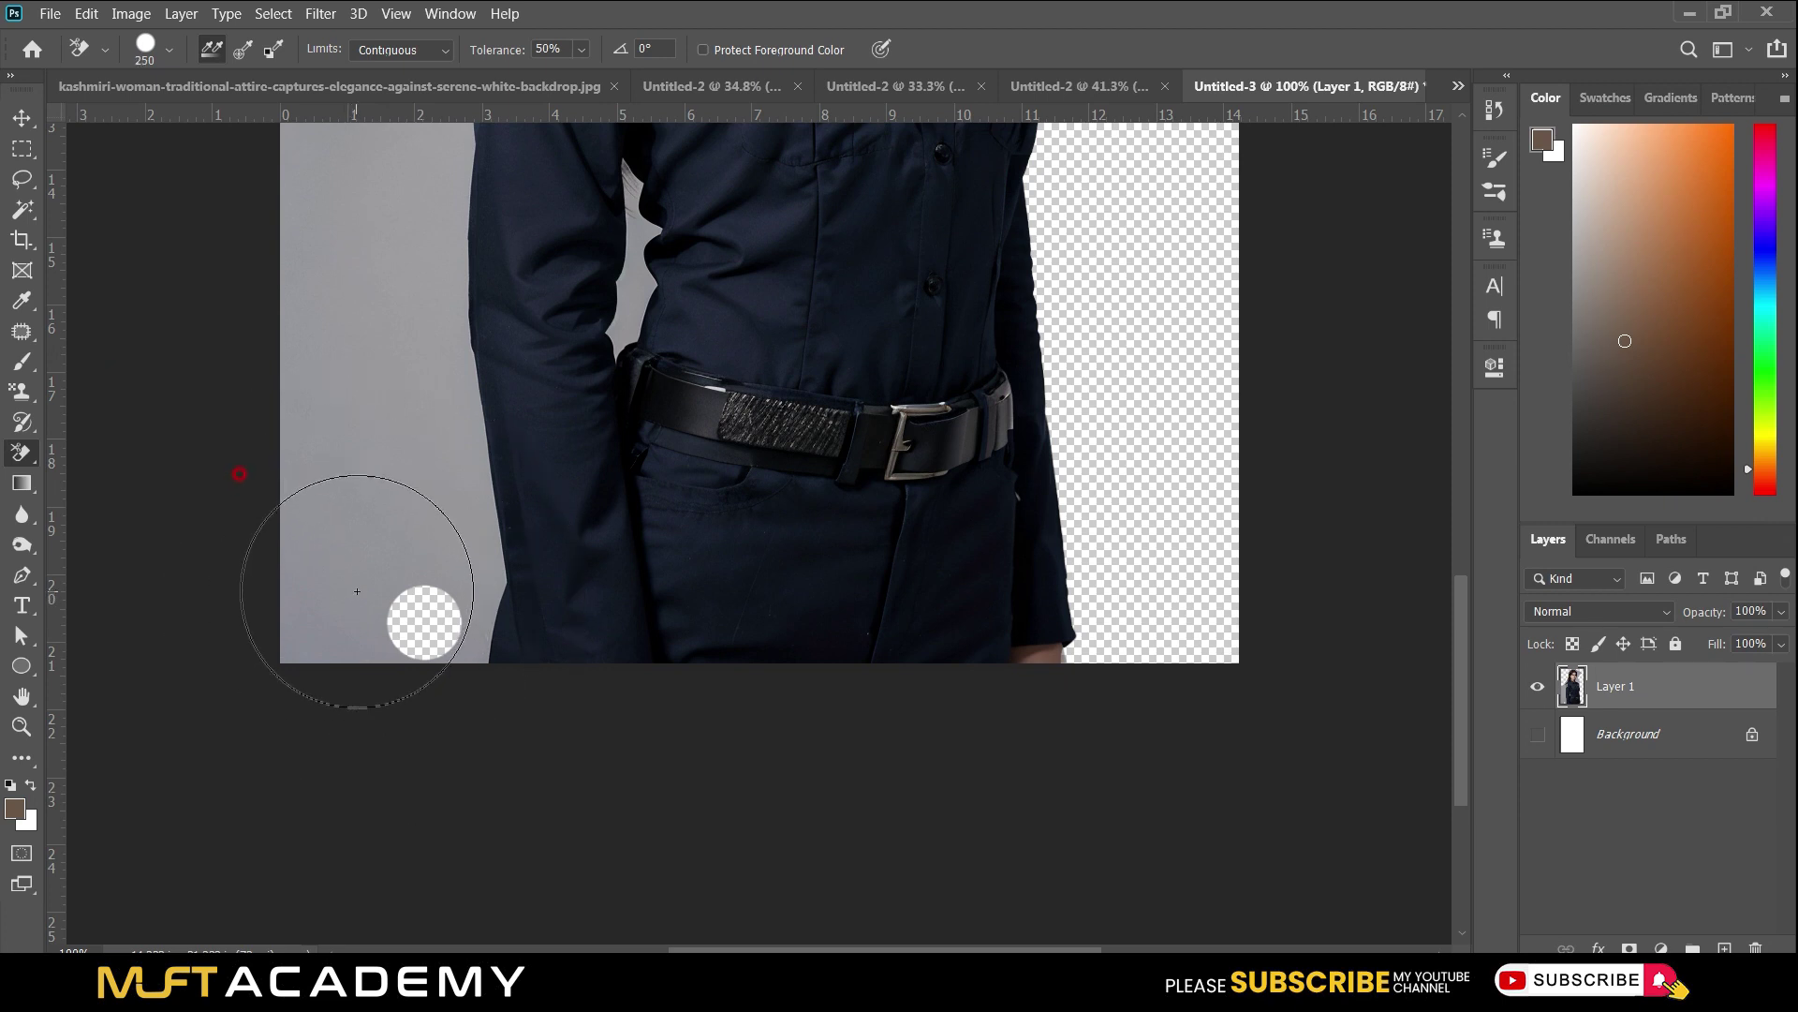
{"action": "left_click", "coordinate": [352, 594]}
{"action": "left_click", "coordinate": [357, 461]}
{"action": "left_click", "coordinate": [294, 315]}
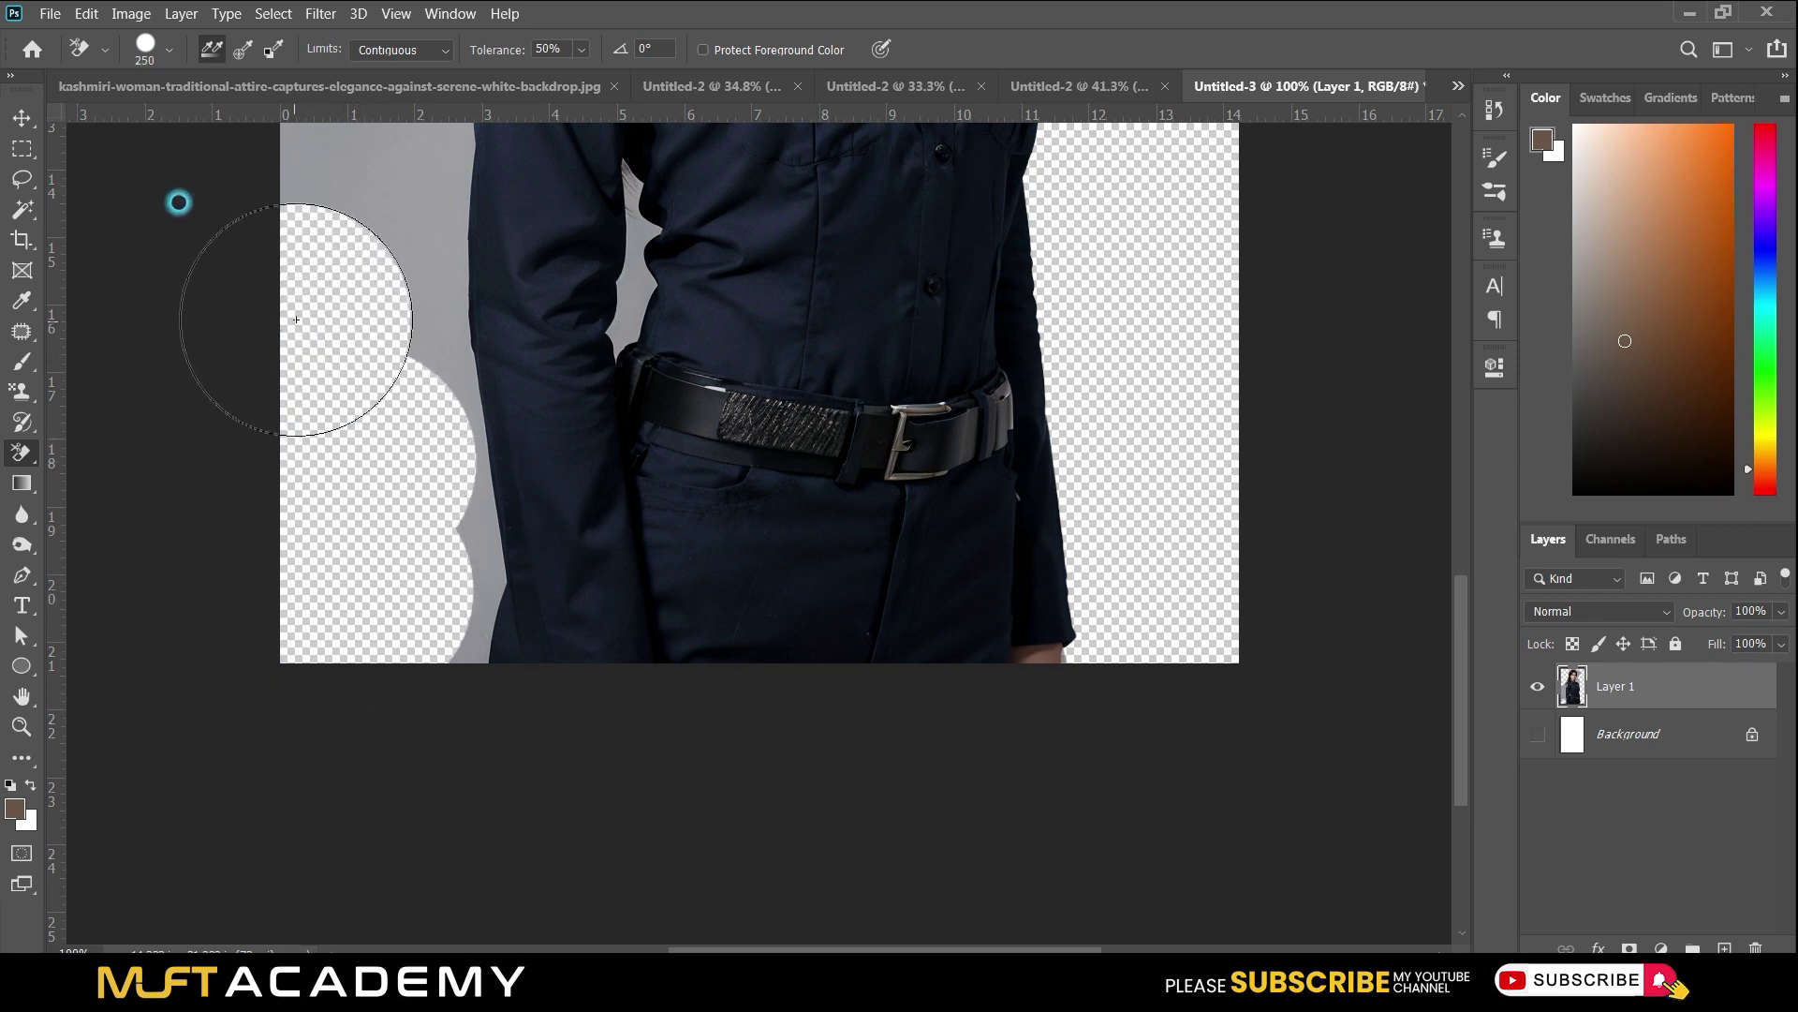
Erase the remaining strip of grey backdrop along the canvas's left edge with a 150 px Background Eraser brush.
{"action": "key", "text": "bracketleft"}
{"action": "key", "text": "bracketleft"}
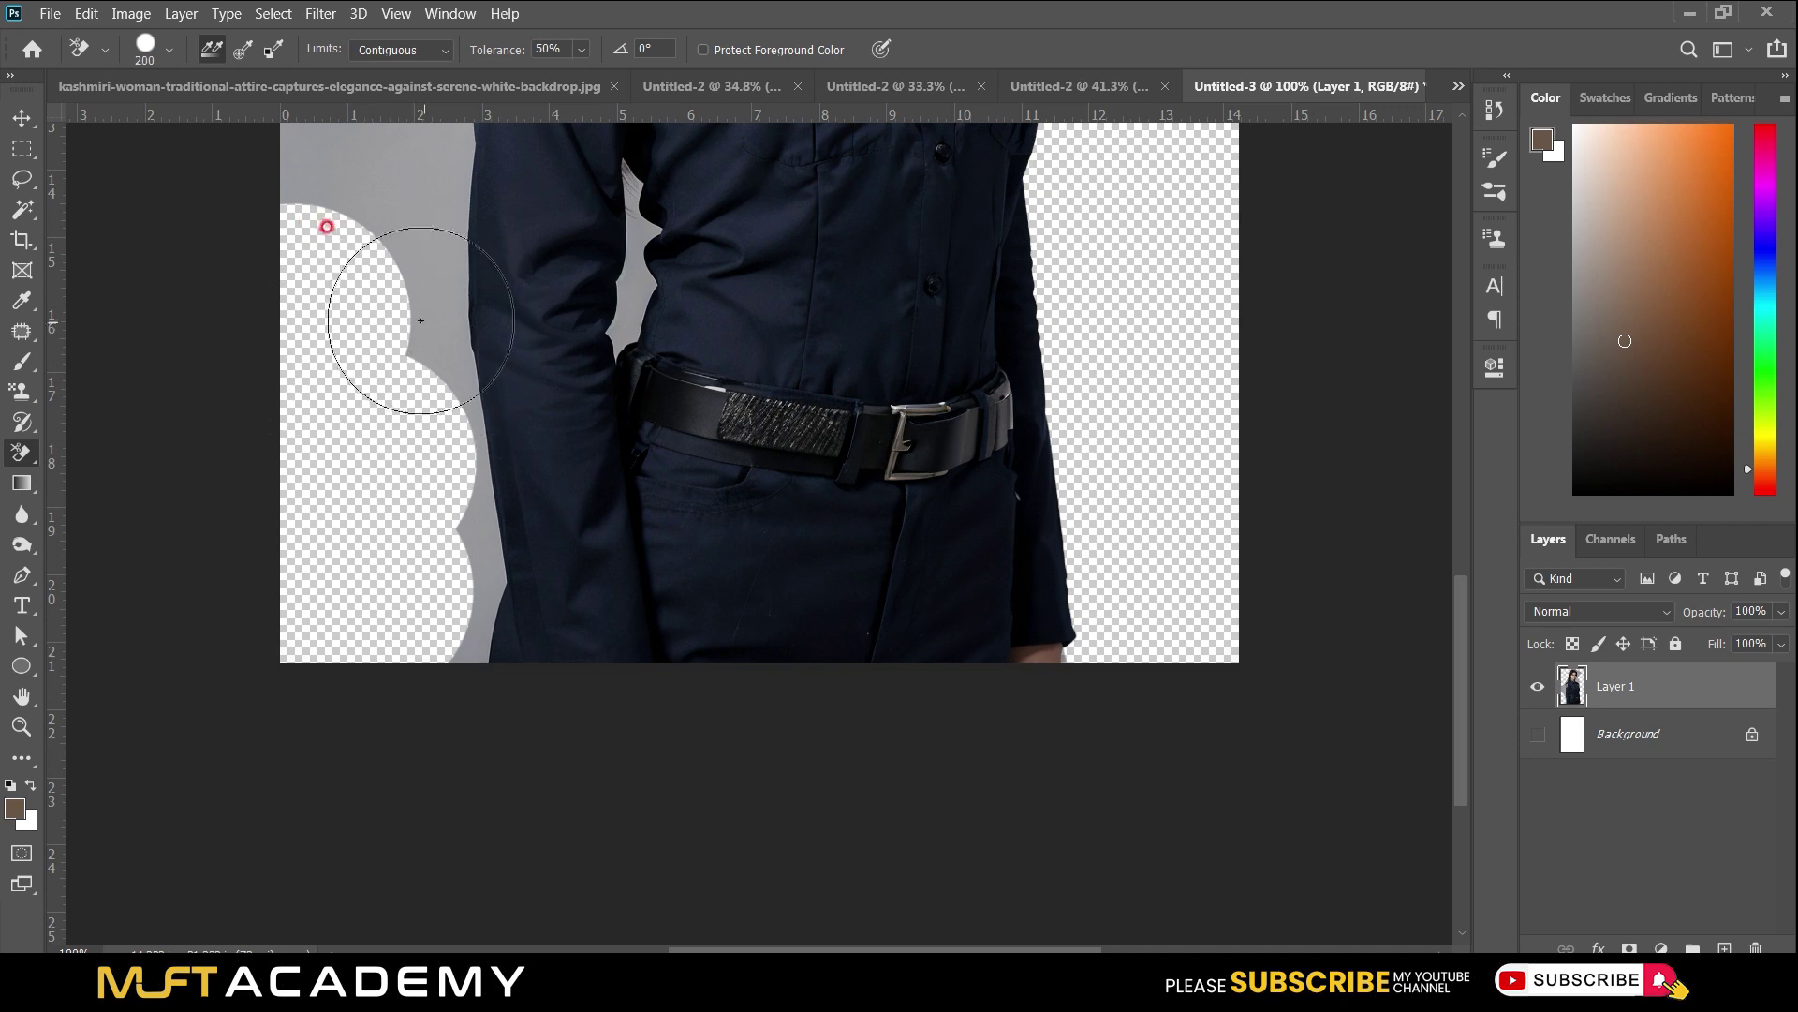
{"action": "key", "text": "bracketleft"}
{"action": "scroll", "coordinate": [318, 478], "scroll_direction": "up", "scroll_amount": 5}
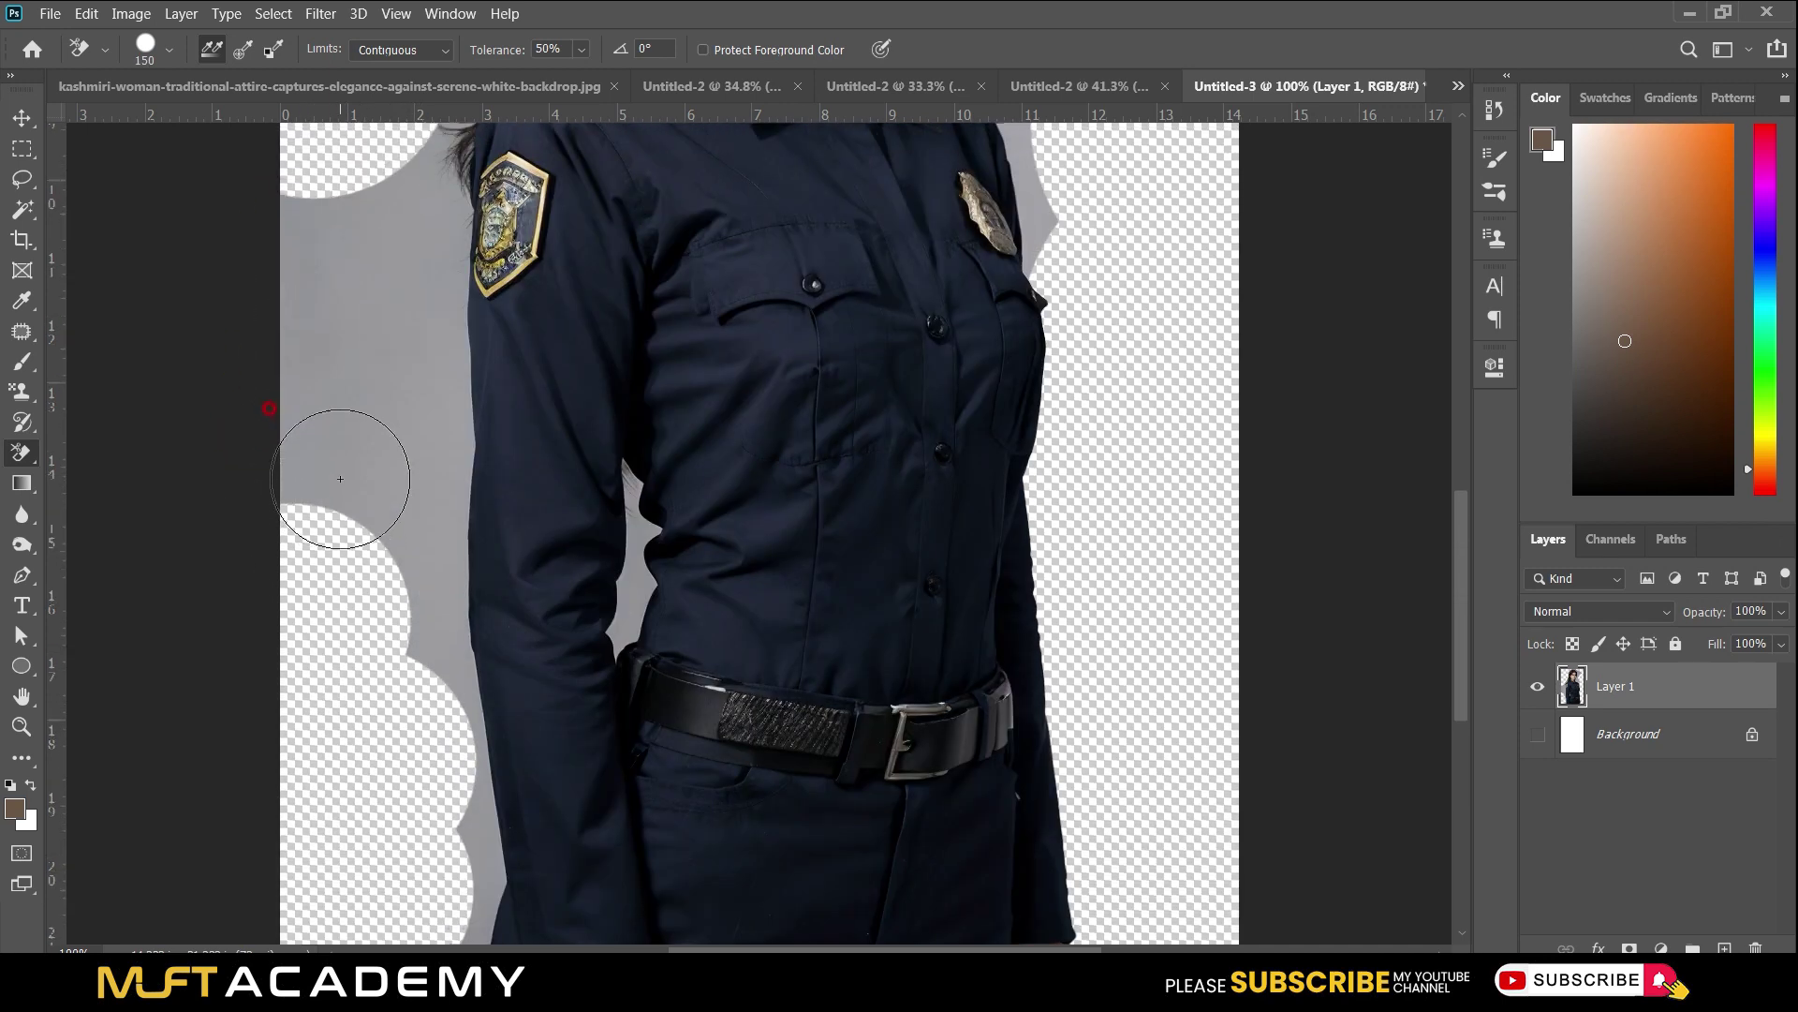
{"action": "mouse_move", "coordinate": [346, 281]}
{"action": "left_mouse_down"}
{"action": "mouse_move", "coordinate": [291, 587]}
{"action": "mouse_move", "coordinate": [301, 562]}
{"action": "mouse_move", "coordinate": [329, 742]}
{"action": "left_mouse_up"}
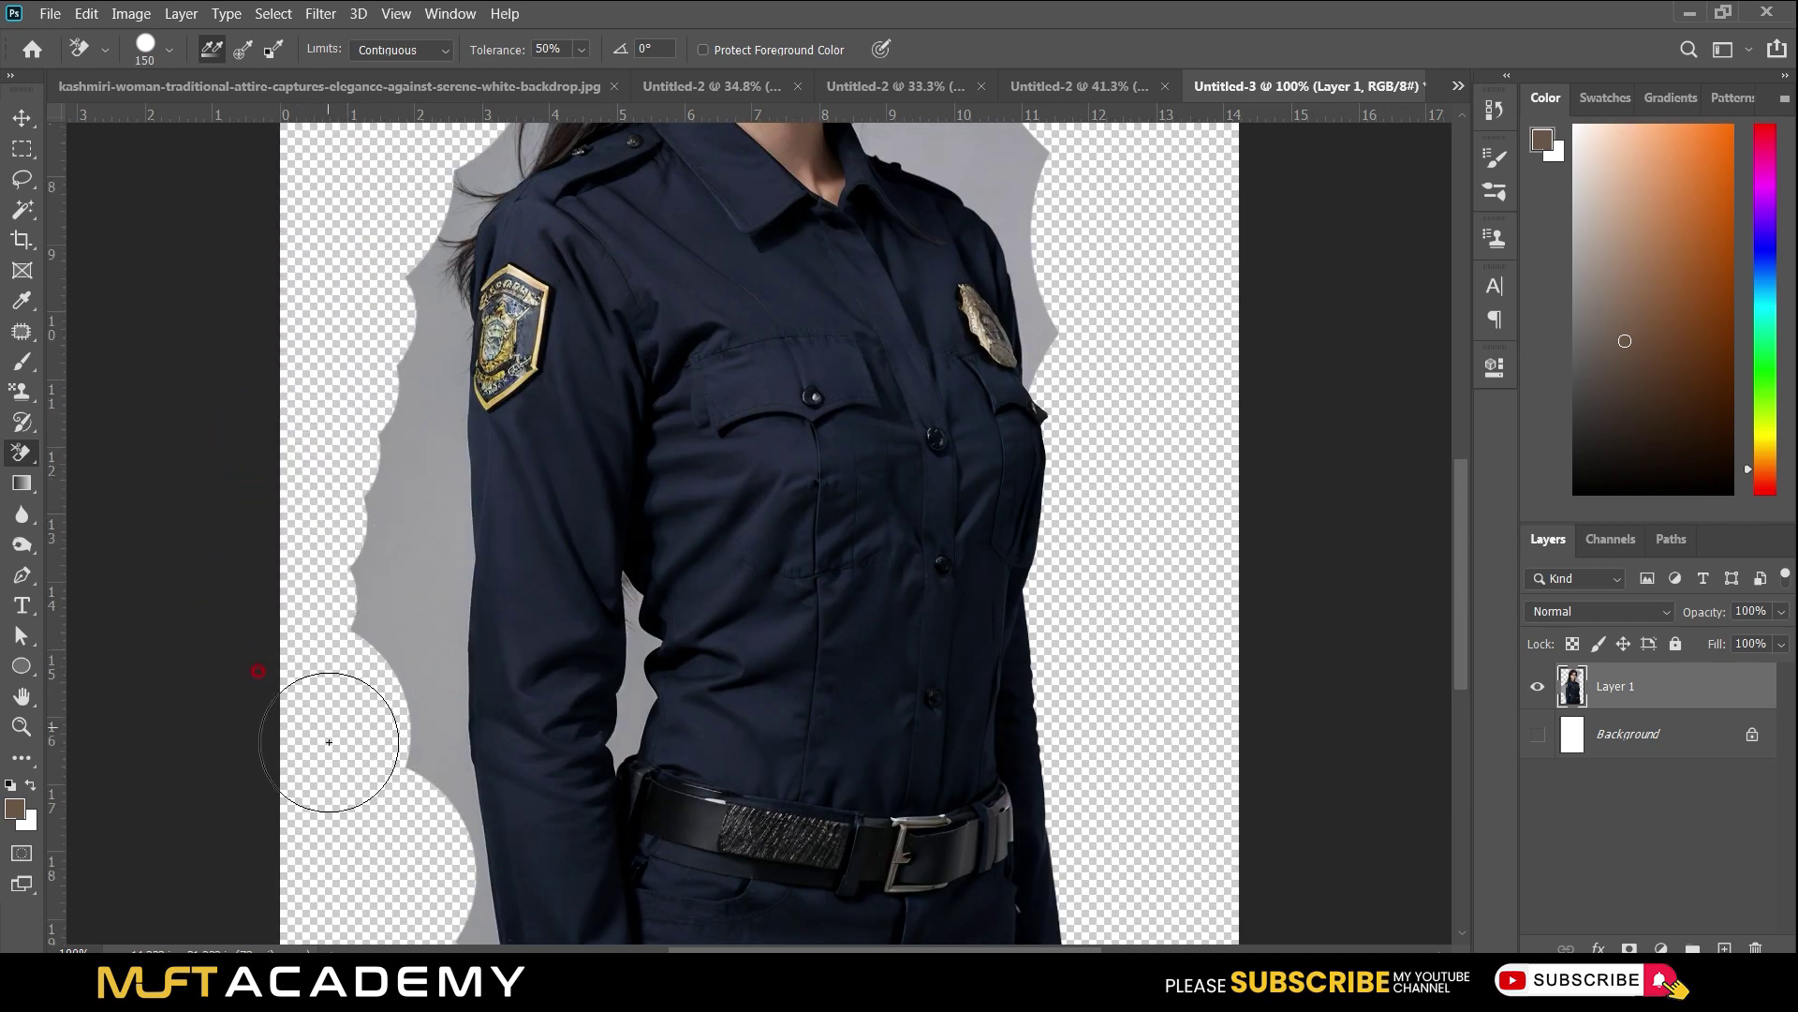
Set the eraser limits to Find Edges and erase the grey along the left sleeve and between arm and waist.
{"action": "left_click", "coordinate": [435, 50]}
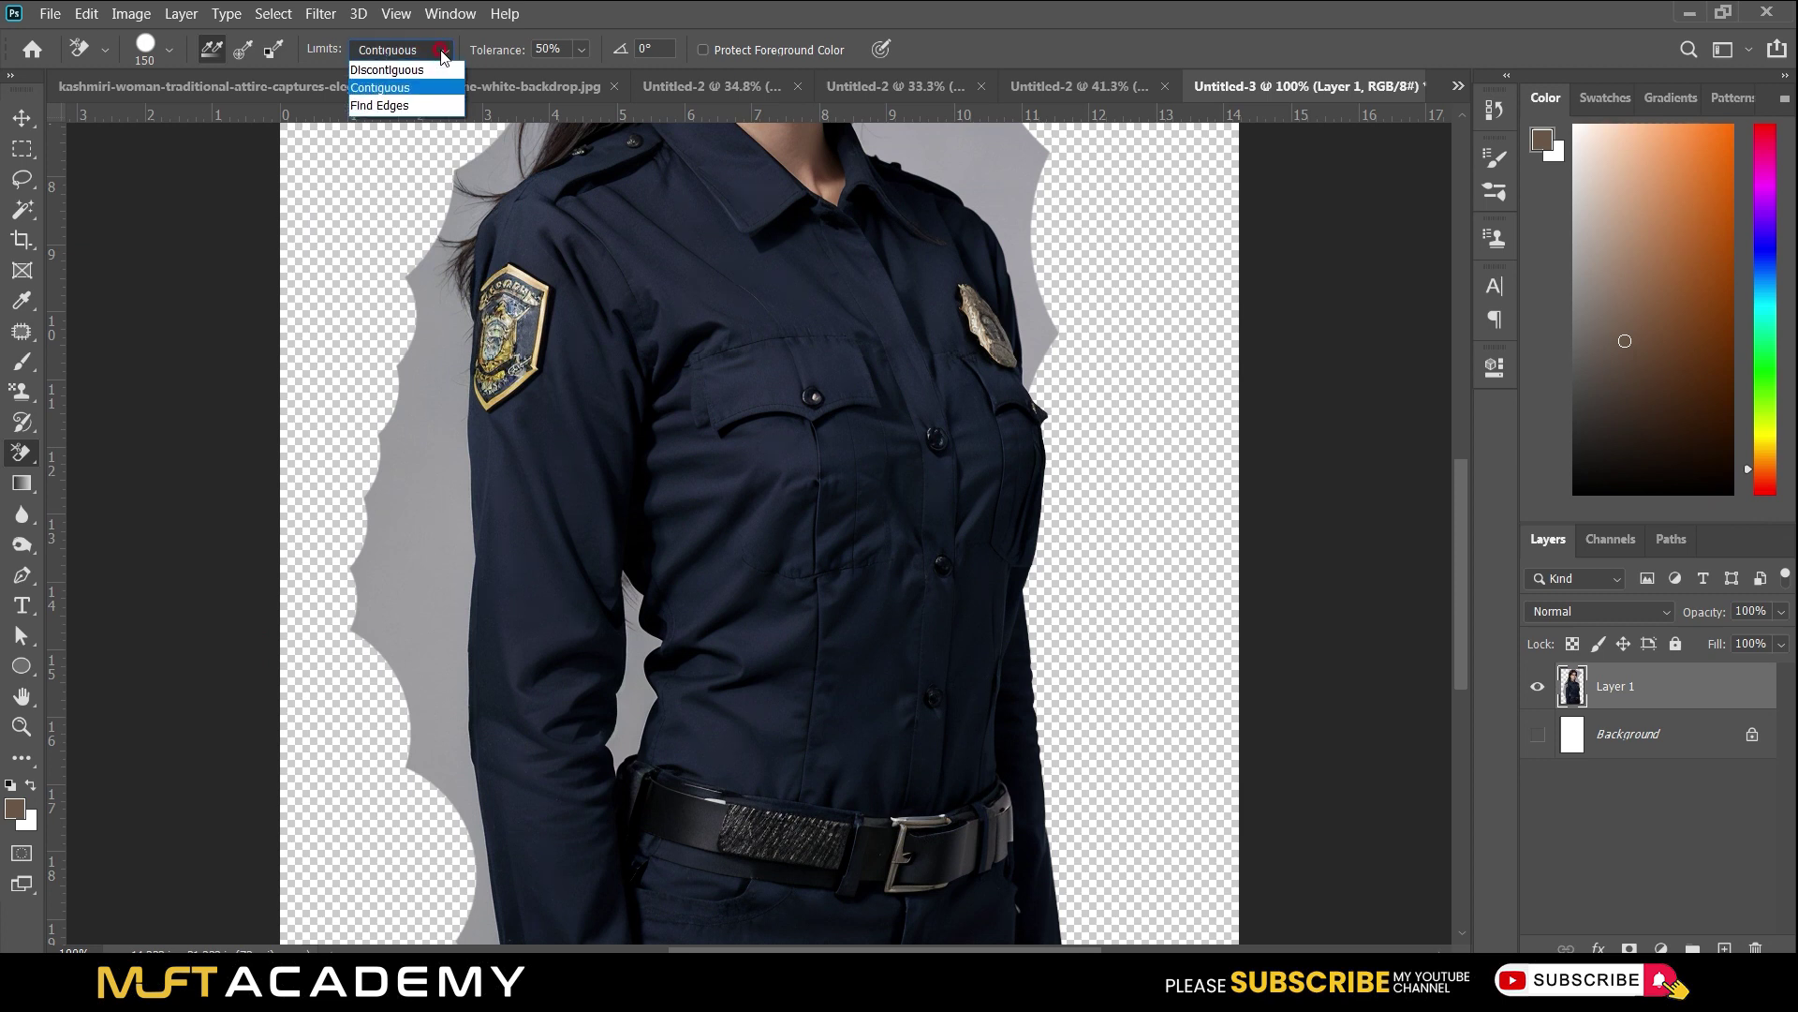
{"action": "left_click", "coordinate": [403, 106]}
{"action": "mouse_move", "coordinate": [496, 214]}
{"action": "left_mouse_down"}
{"action": "mouse_move", "coordinate": [484, 173]}
{"action": "mouse_move", "coordinate": [441, 269]}
{"action": "mouse_move", "coordinate": [431, 328]}
{"action": "mouse_move", "coordinate": [452, 353]}
{"action": "mouse_move", "coordinate": [421, 401]}
{"action": "mouse_move", "coordinate": [407, 514]}
{"action": "mouse_move", "coordinate": [416, 680]}
{"action": "mouse_move", "coordinate": [462, 766]}
{"action": "mouse_move", "coordinate": [480, 706]}
{"action": "mouse_move", "coordinate": [476, 893]}
{"action": "left_mouse_up"}
{"action": "scroll", "coordinate": [463, 766], "scroll_direction": "down", "scroll_amount": 3}
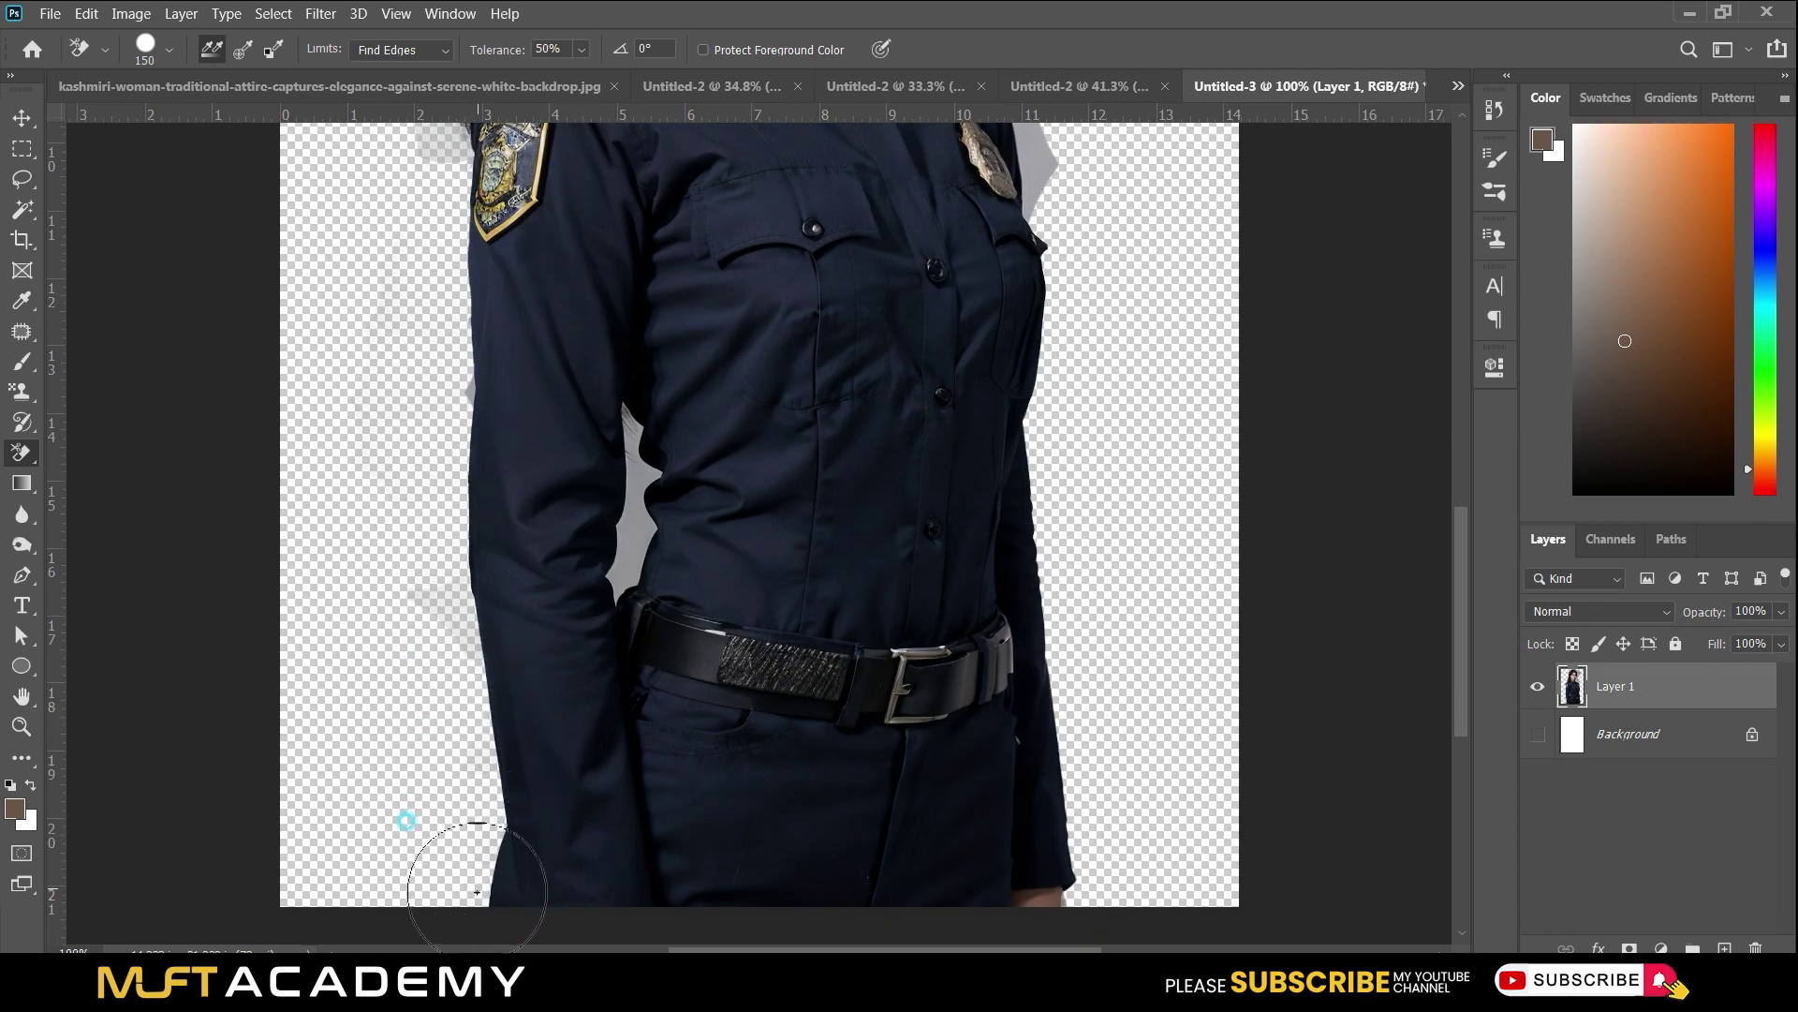
{"action": "left_click_drag", "start_coordinate": [448, 645], "coordinate": [448, 605]}
{"action": "mouse_move", "coordinate": [623, 545]}
{"action": "left_mouse_down"}
{"action": "mouse_move", "coordinate": [652, 533]}
{"action": "mouse_move", "coordinate": [624, 590]}
{"action": "mouse_move", "coordinate": [634, 447]}
{"action": "left_mouse_up"}
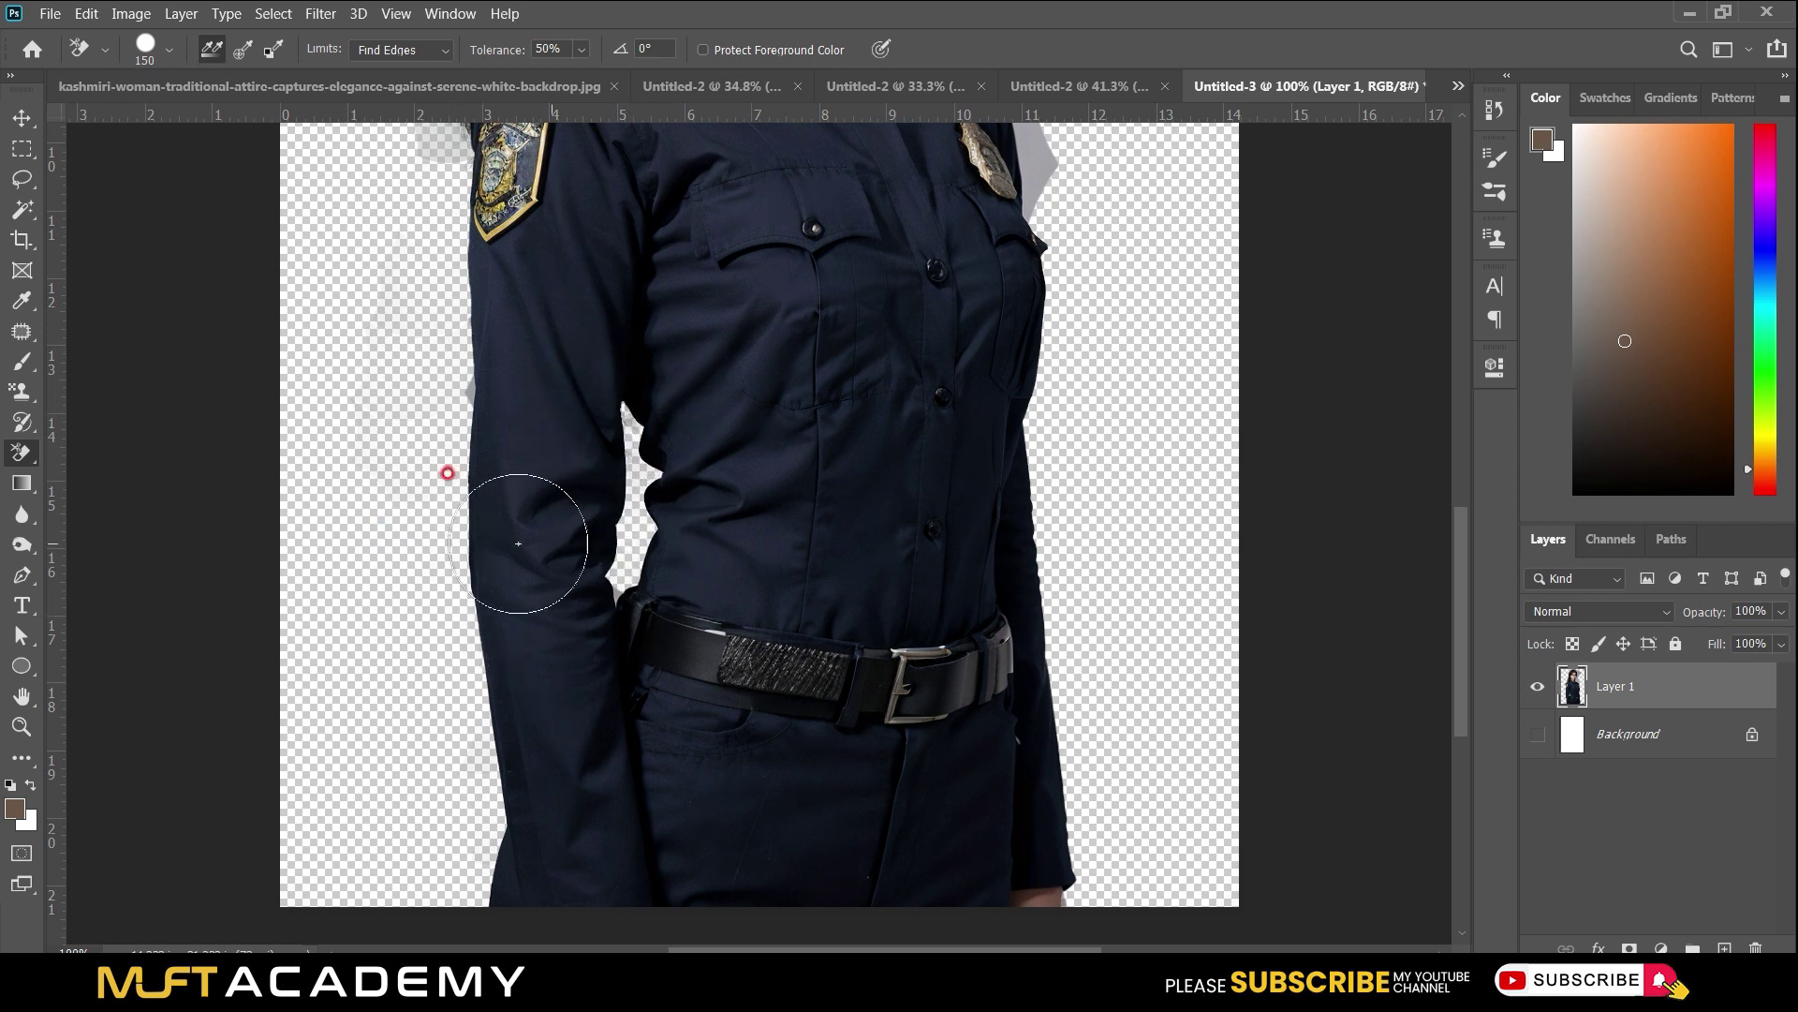
Erase the grey fringe along the left shoulder and the left edge of the hair with the 150 px brush.
{"action": "scroll", "coordinate": [580, 318], "scroll_direction": "up", "scroll_amount": 5}
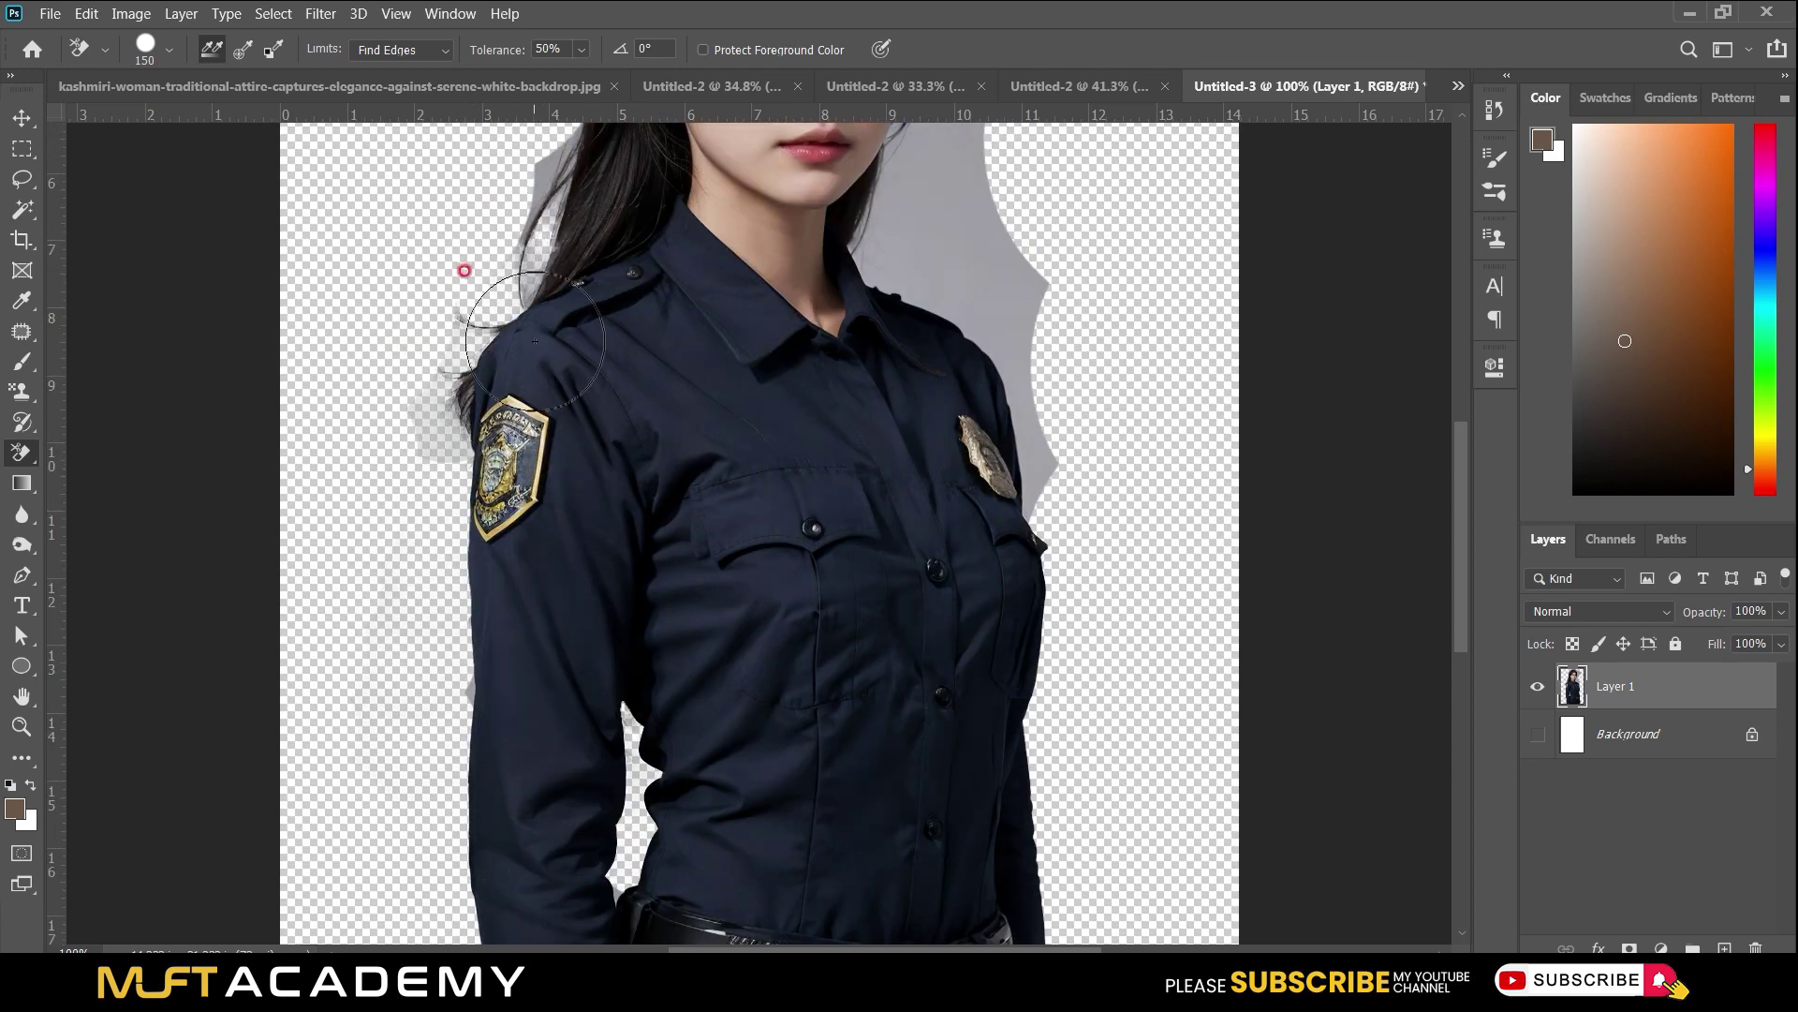
{"action": "scroll", "coordinate": [543, 281], "scroll_direction": "up", "scroll_amount": 2}
{"action": "mouse_move", "coordinate": [545, 300]}
{"action": "left_mouse_down"}
{"action": "mouse_move", "coordinate": [554, 344]}
{"action": "mouse_move", "coordinate": [530, 337]}
{"action": "mouse_move", "coordinate": [712, 454]}
{"action": "mouse_move", "coordinate": [487, 570]}
{"action": "mouse_move", "coordinate": [447, 628]}
{"action": "mouse_move", "coordinate": [441, 668]}
{"action": "left_mouse_up"}
{"action": "scroll", "coordinate": [541, 368], "scroll_direction": "up", "scroll_amount": 2}
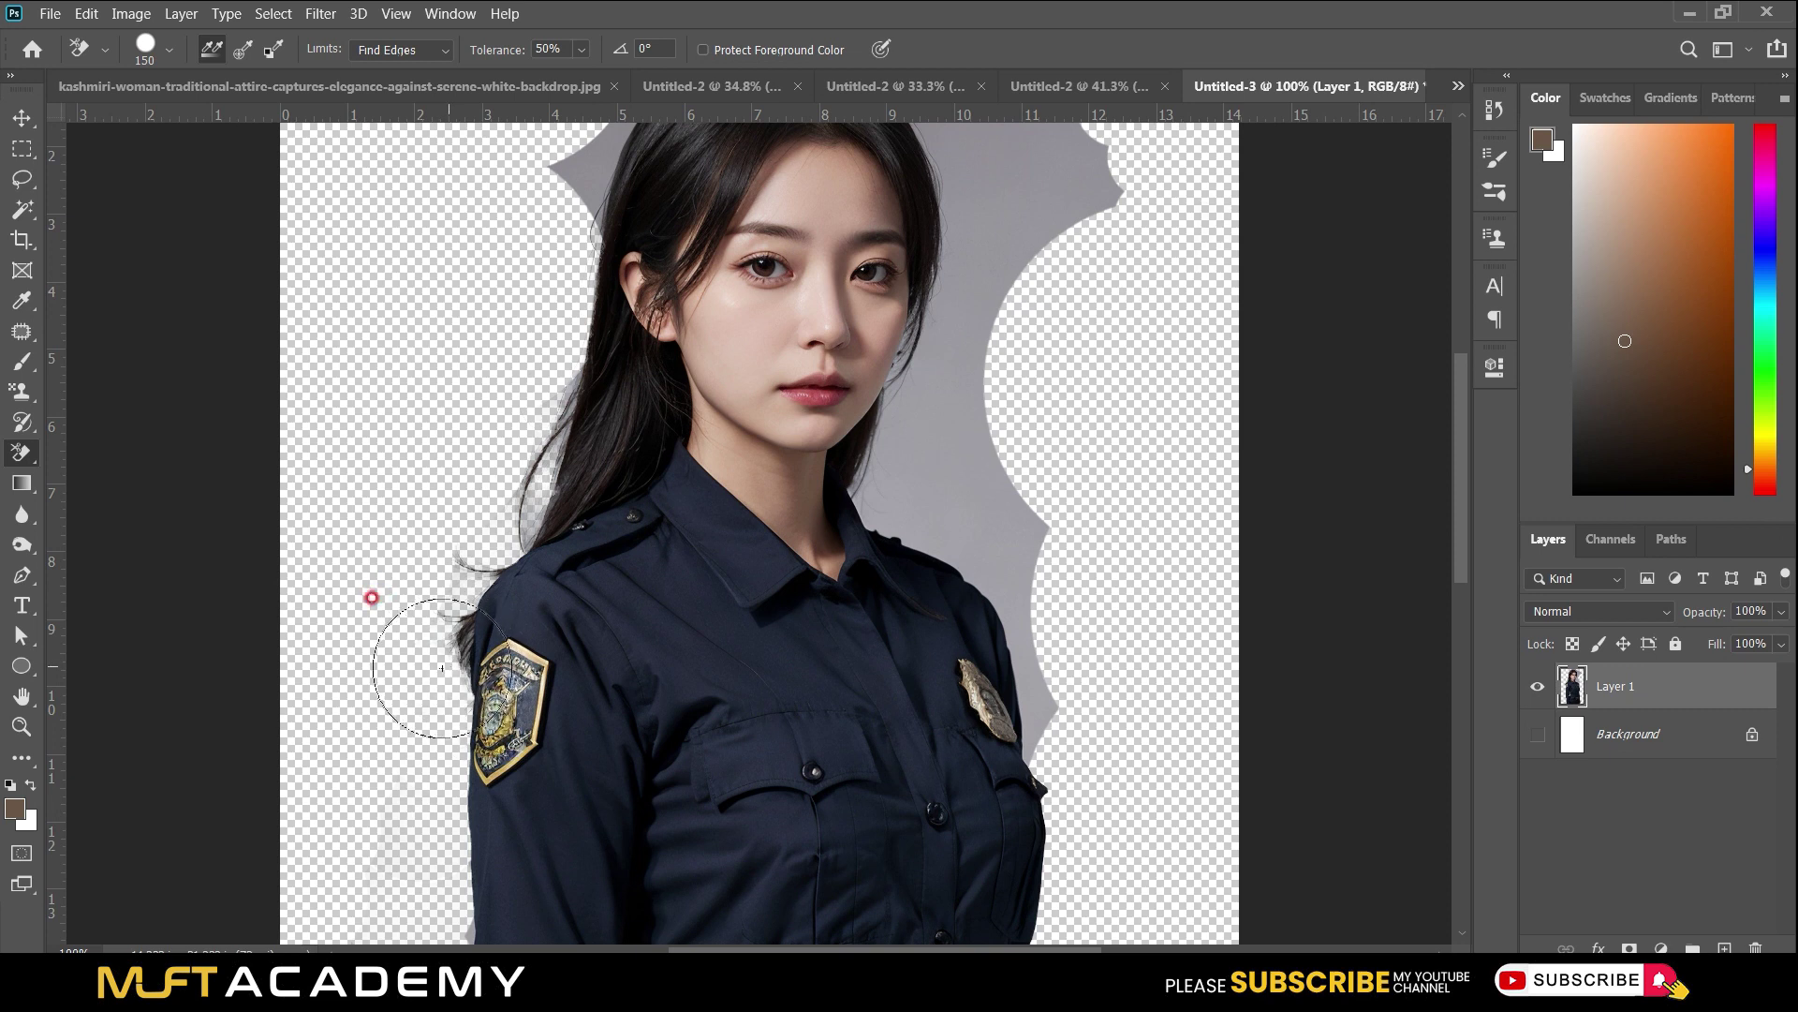
{"action": "scroll", "coordinate": [509, 532], "scroll_direction": "up", "scroll_amount": 3}
{"action": "mouse_move", "coordinate": [580, 309]}
{"action": "left_mouse_down"}
{"action": "mouse_move", "coordinate": [641, 233]}
{"action": "mouse_move", "coordinate": [573, 377]}
{"action": "mouse_move", "coordinate": [588, 385]}
{"action": "mouse_move", "coordinate": [661, 224]}
{"action": "left_mouse_up"}
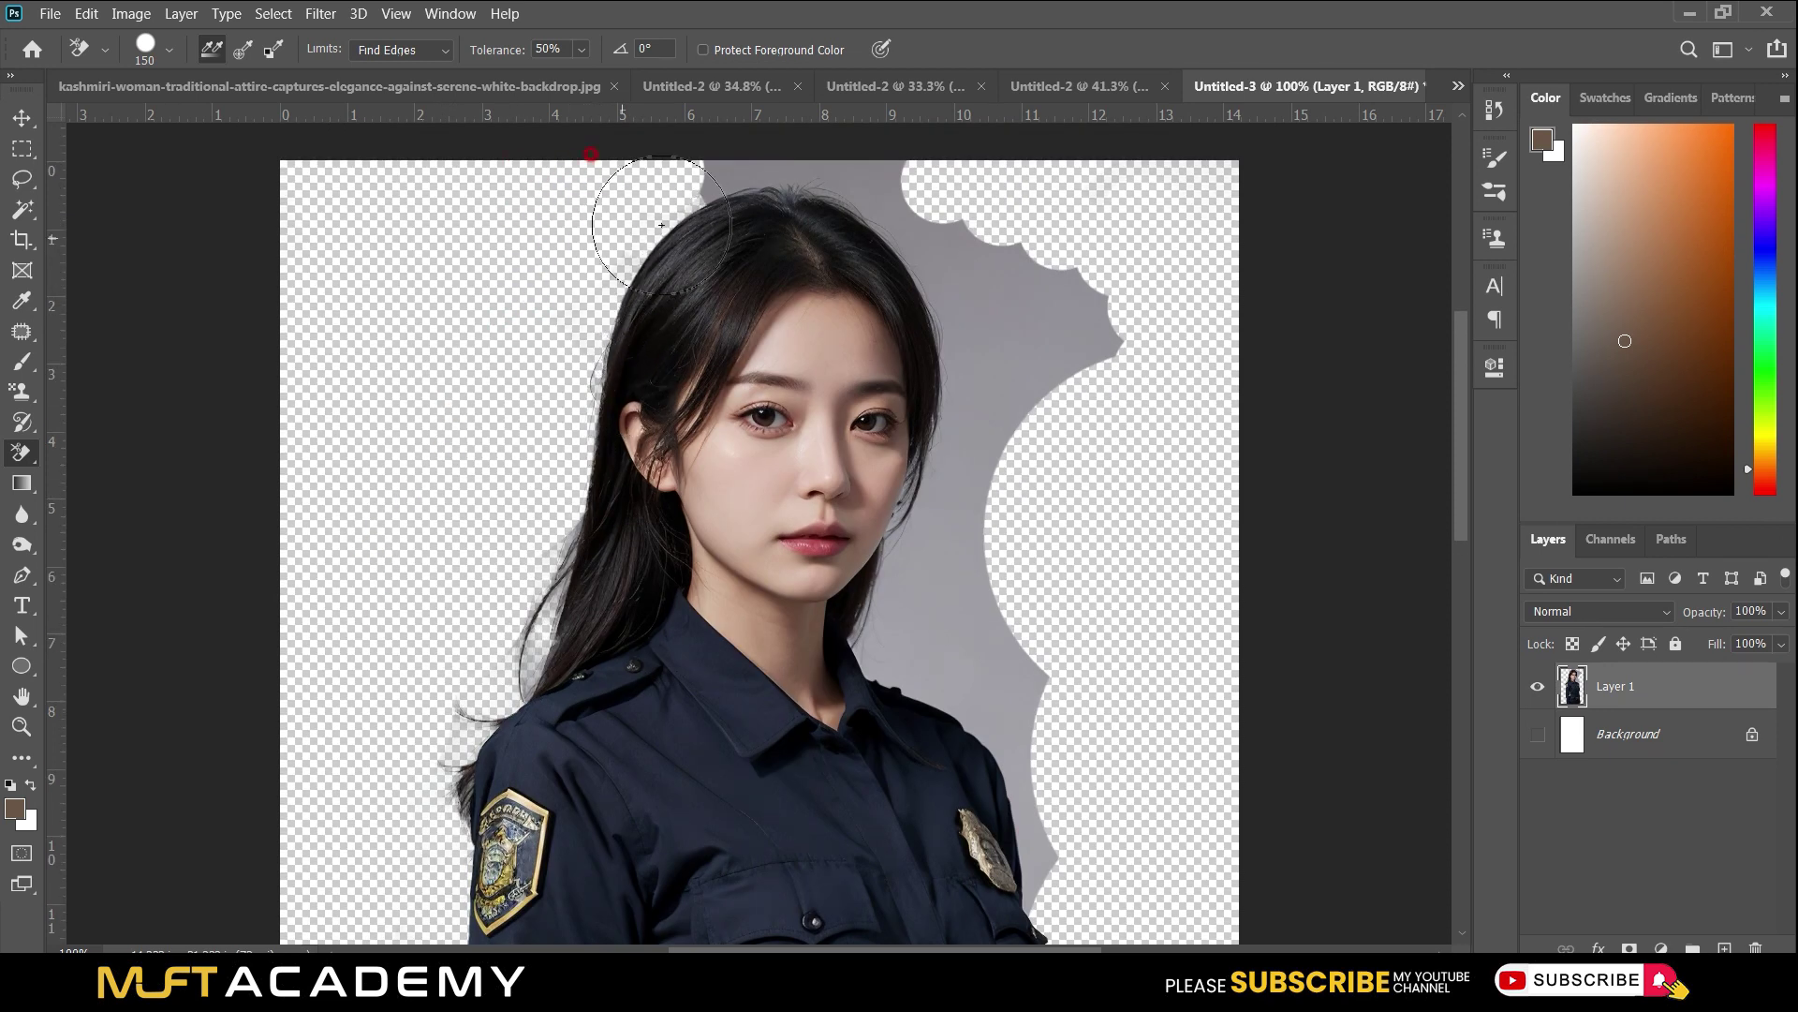
Erase the grey backdrop above the head, along the right side of the hair, and around the right shoulder and badge.
{"action": "mouse_move", "coordinate": [718, 170]}
{"action": "left_mouse_down"}
{"action": "mouse_move", "coordinate": [878, 186]}
{"action": "mouse_move", "coordinate": [931, 267]}
{"action": "mouse_move", "coordinate": [1054, 319]}
{"action": "mouse_move", "coordinate": [1016, 251]}
{"action": "mouse_move", "coordinate": [973, 426]}
{"action": "mouse_move", "coordinate": [997, 359]}
{"action": "mouse_move", "coordinate": [979, 339]}
{"action": "mouse_move", "coordinate": [1000, 379]}
{"action": "mouse_move", "coordinate": [1043, 393]}
{"action": "mouse_move", "coordinate": [955, 551]}
{"action": "mouse_move", "coordinate": [948, 492]}
{"action": "mouse_move", "coordinate": [999, 709]}
{"action": "left_mouse_up"}
{"action": "scroll", "coordinate": [998, 708], "scroll_direction": "down", "scroll_amount": 1}
{"action": "scroll", "coordinate": [998, 708], "scroll_direction": "down", "scroll_amount": 3}
{"action": "mouse_move", "coordinate": [1023, 502]}
{"action": "left_mouse_down"}
{"action": "mouse_move", "coordinate": [1005, 538]}
{"action": "mouse_move", "coordinate": [962, 510]}
{"action": "mouse_move", "coordinate": [968, 363]}
{"action": "mouse_move", "coordinate": [907, 368]}
{"action": "left_mouse_up"}
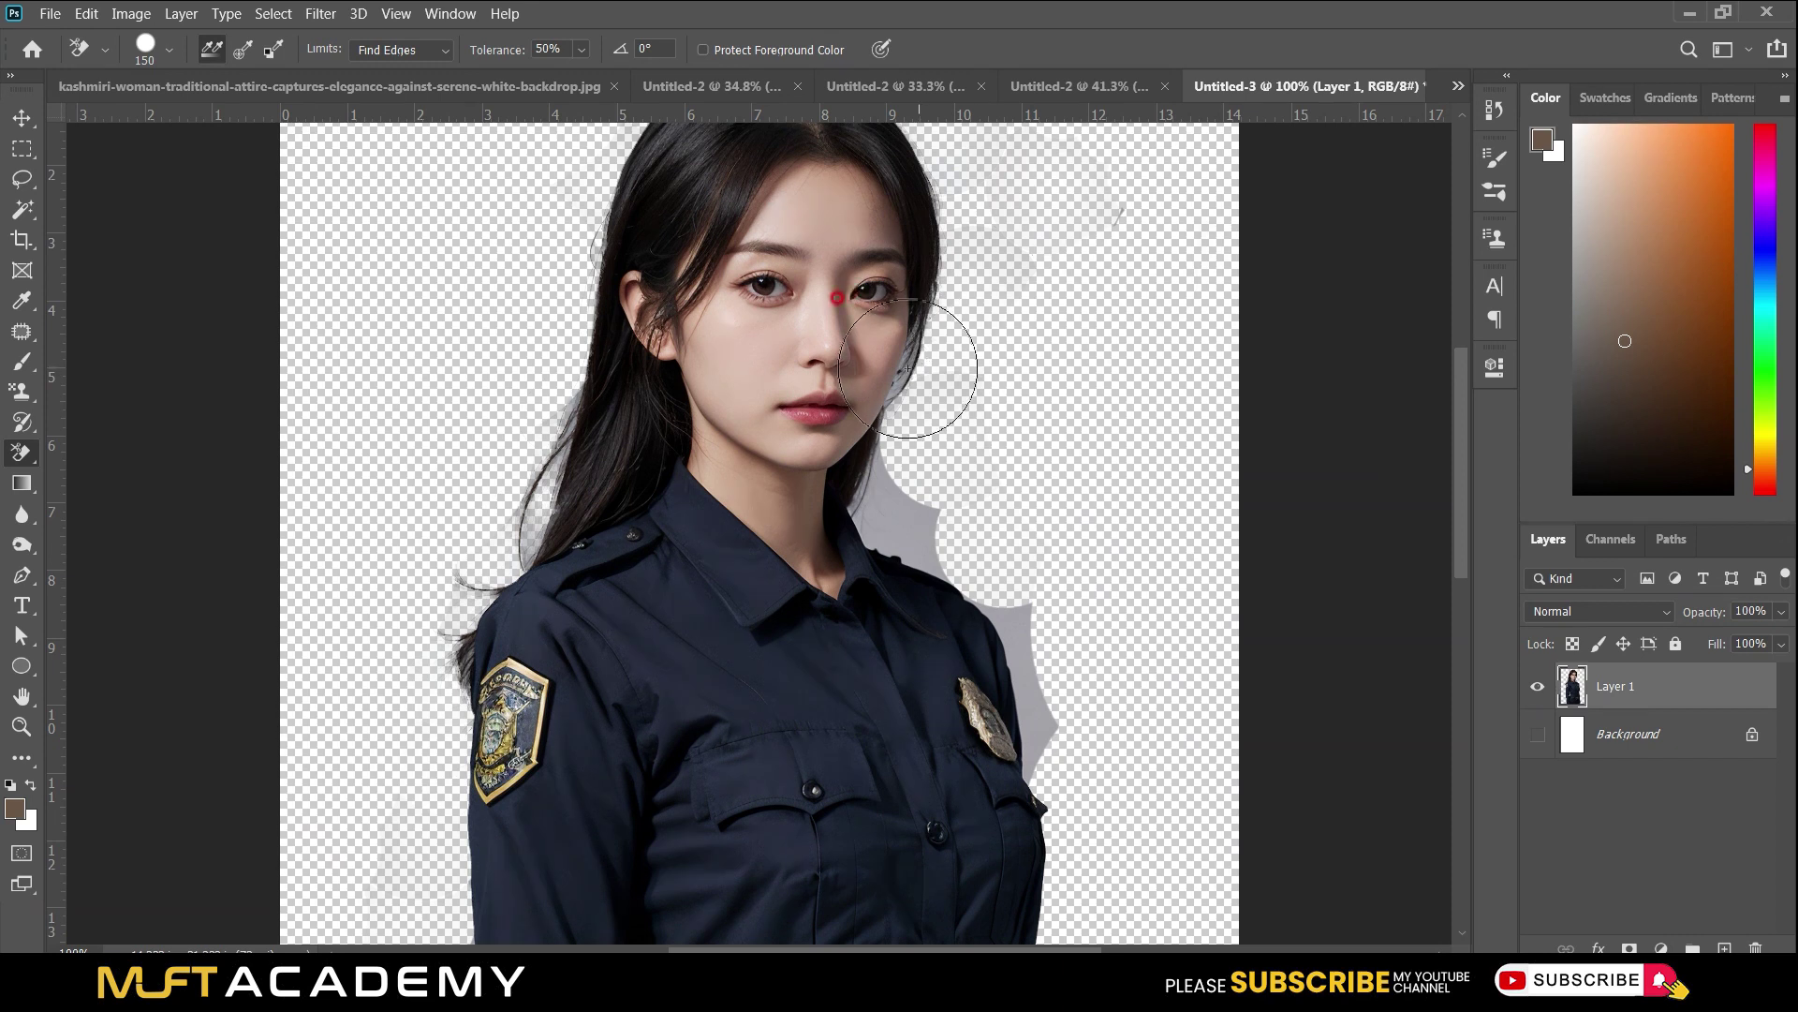
{"action": "mouse_move", "coordinate": [920, 520]}
{"action": "left_mouse_down"}
{"action": "mouse_move", "coordinate": [881, 553]}
{"action": "mouse_move", "coordinate": [844, 442]}
{"action": "left_mouse_up"}
{"action": "mouse_move", "coordinate": [949, 578]}
{"action": "left_mouse_down"}
{"action": "mouse_move", "coordinate": [936, 562]}
{"action": "mouse_move", "coordinate": [1002, 656]}
{"action": "mouse_move", "coordinate": [1031, 761]}
{"action": "left_mouse_up"}
Clean up the backdrop beside the hair on the left and fit the whole portrait in the view with the Move tool active.
{"action": "mouse_move", "coordinate": [485, 513]}
{"action": "left_mouse_down"}
{"action": "mouse_move", "coordinate": [521, 511]}
{"action": "mouse_move", "coordinate": [533, 532]}
{"action": "mouse_move", "coordinate": [569, 454]}
{"action": "left_mouse_up"}
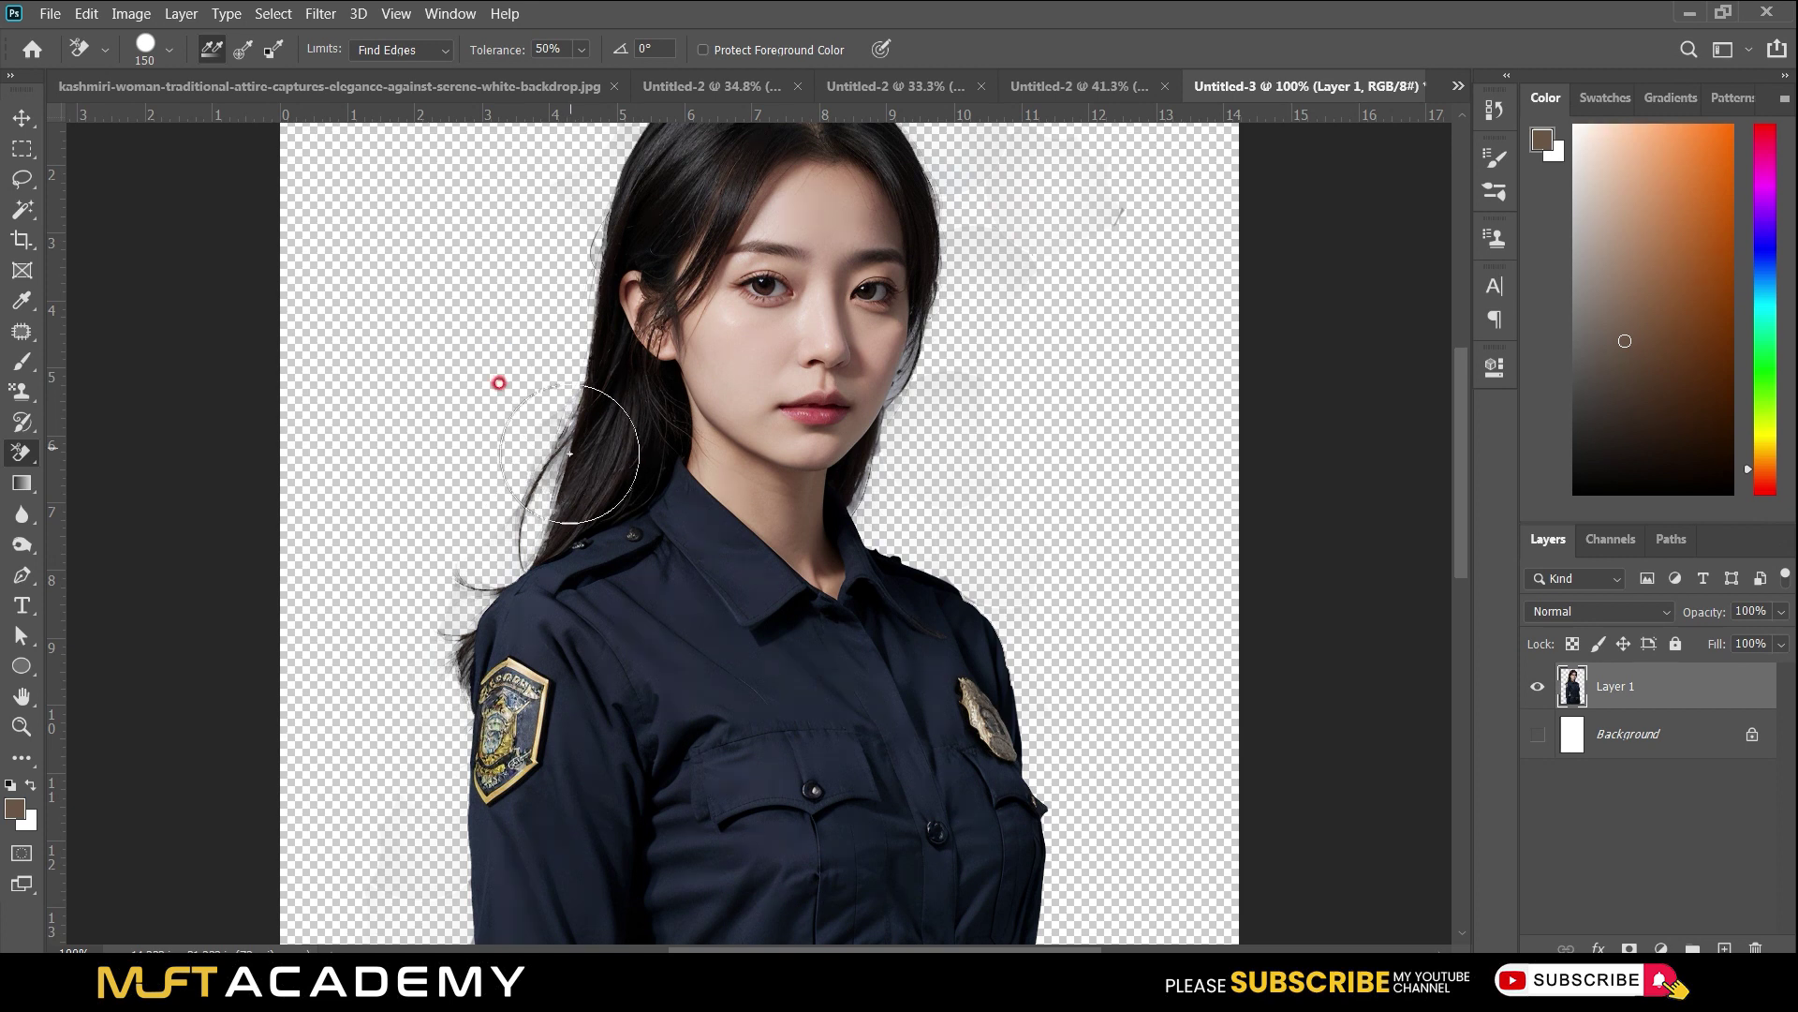
{"action": "left_click_drag", "start_coordinate": [494, 387], "coordinate": [453, 521]}
{"action": "key", "text": "v"}
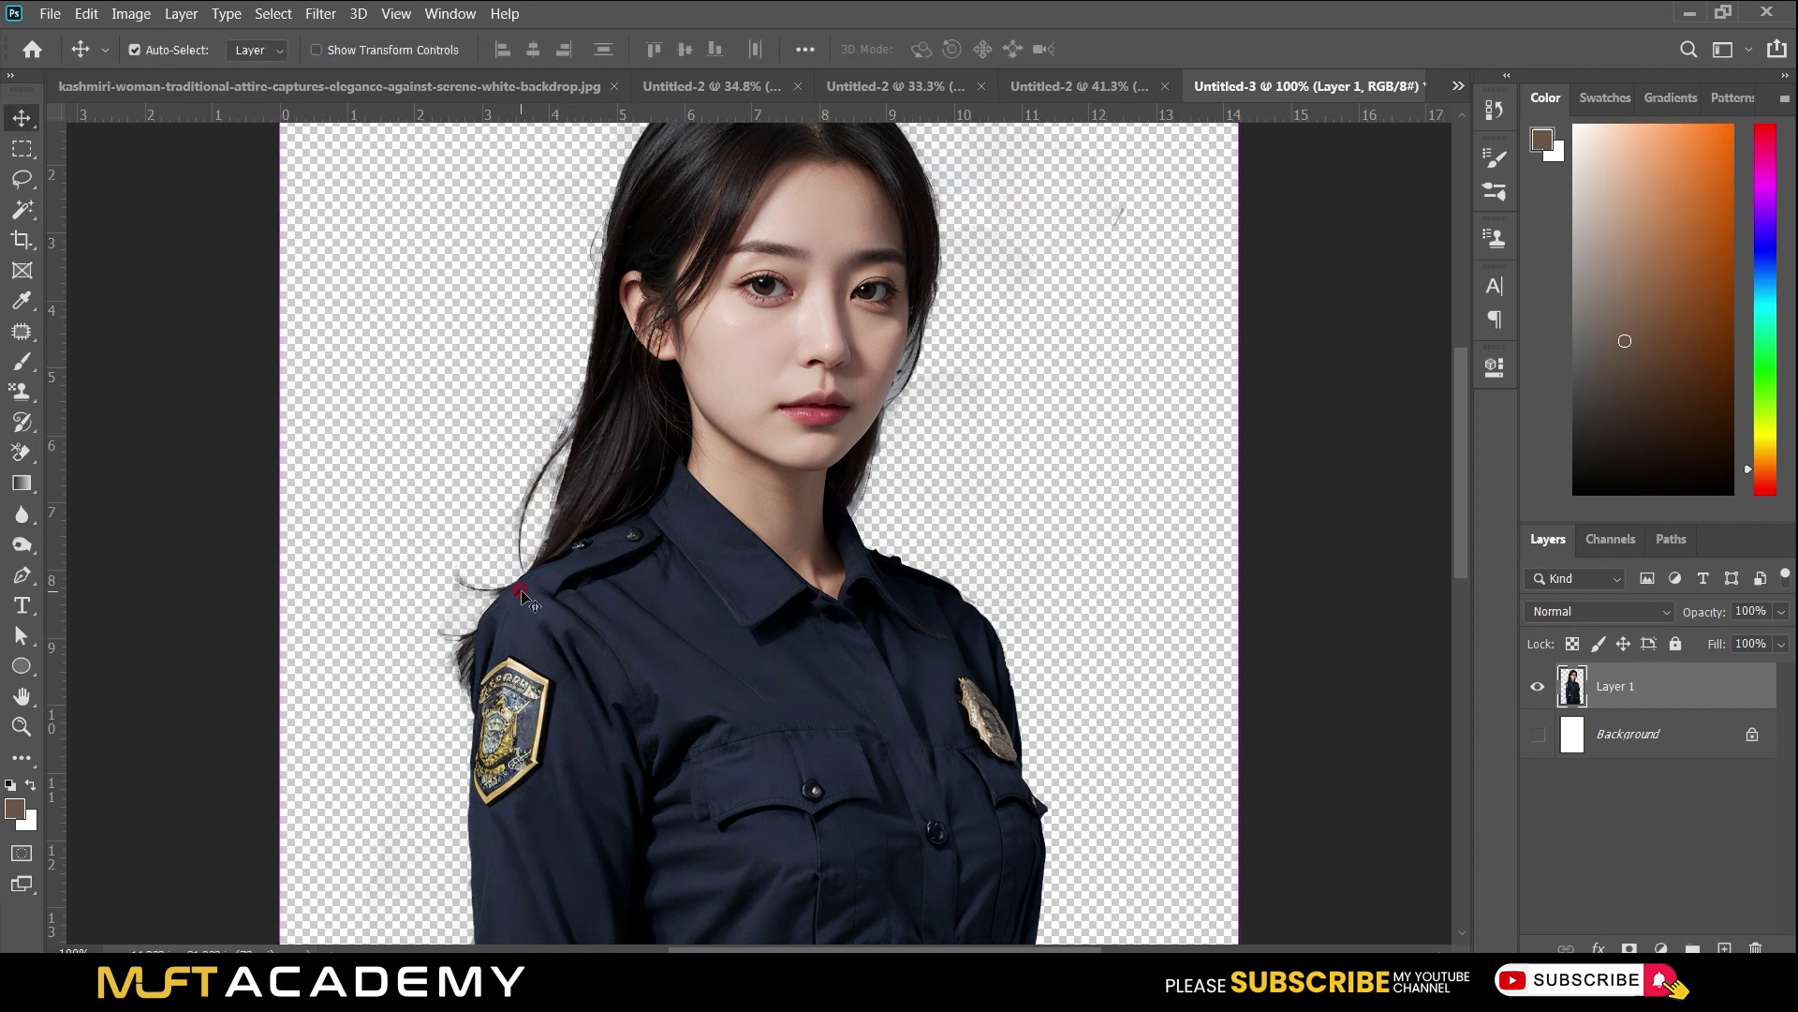
{"action": "key", "text": "ctrl+0"}
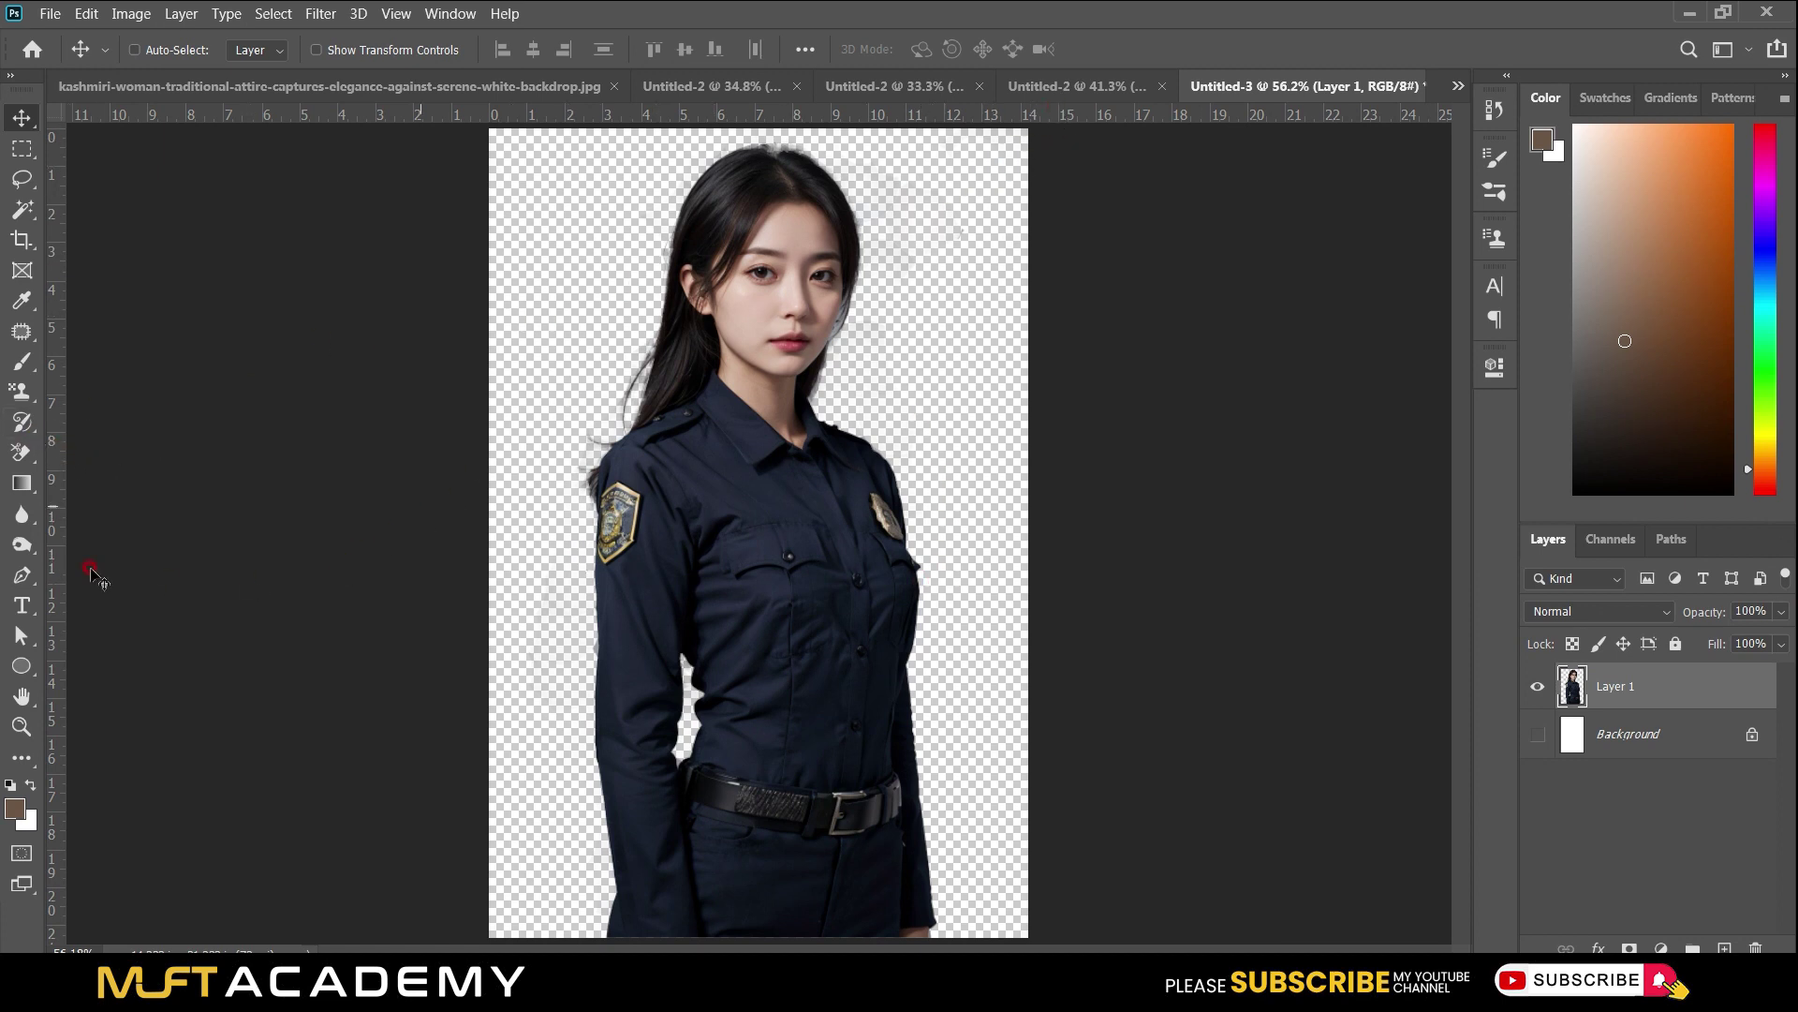
Select the Magic Eraser Tool and switch to the Untitled-2 document with the close-up face portrait.
{"action": "left_click", "coordinate": [21, 453]}
{"action": "right_click", "coordinate": [20, 453]}
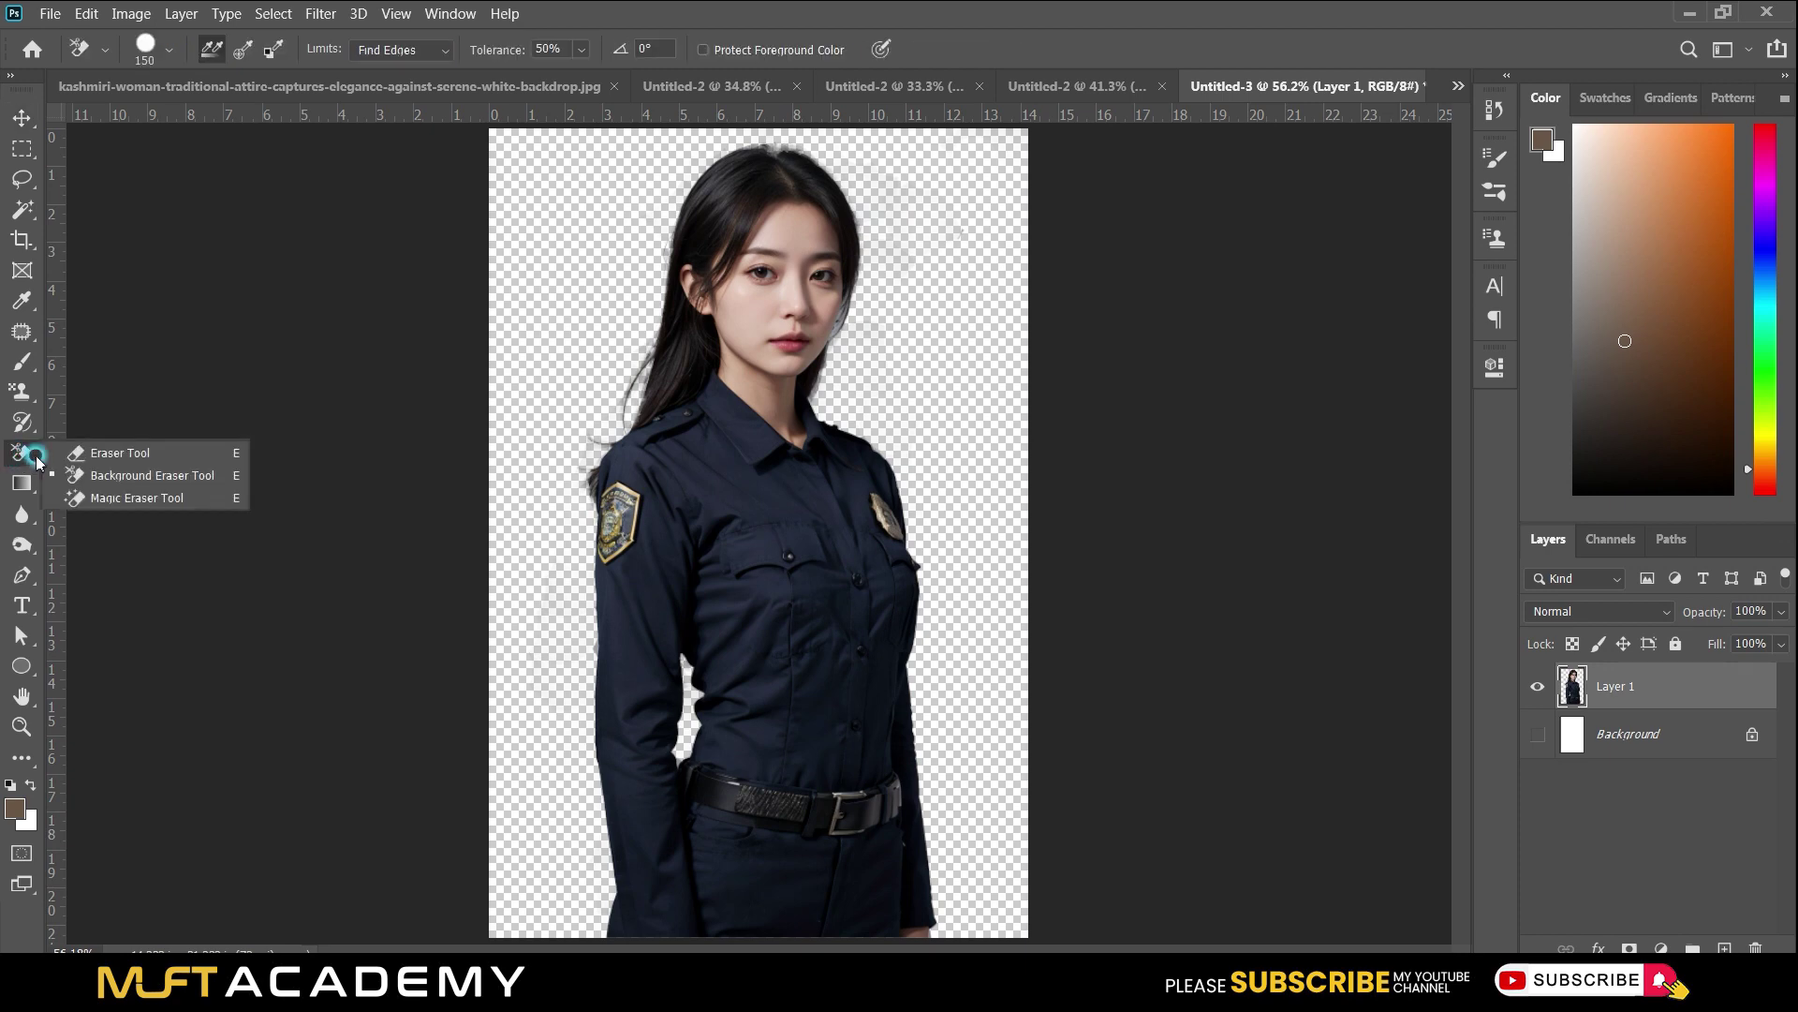
{"action": "left_click", "coordinate": [94, 499]}
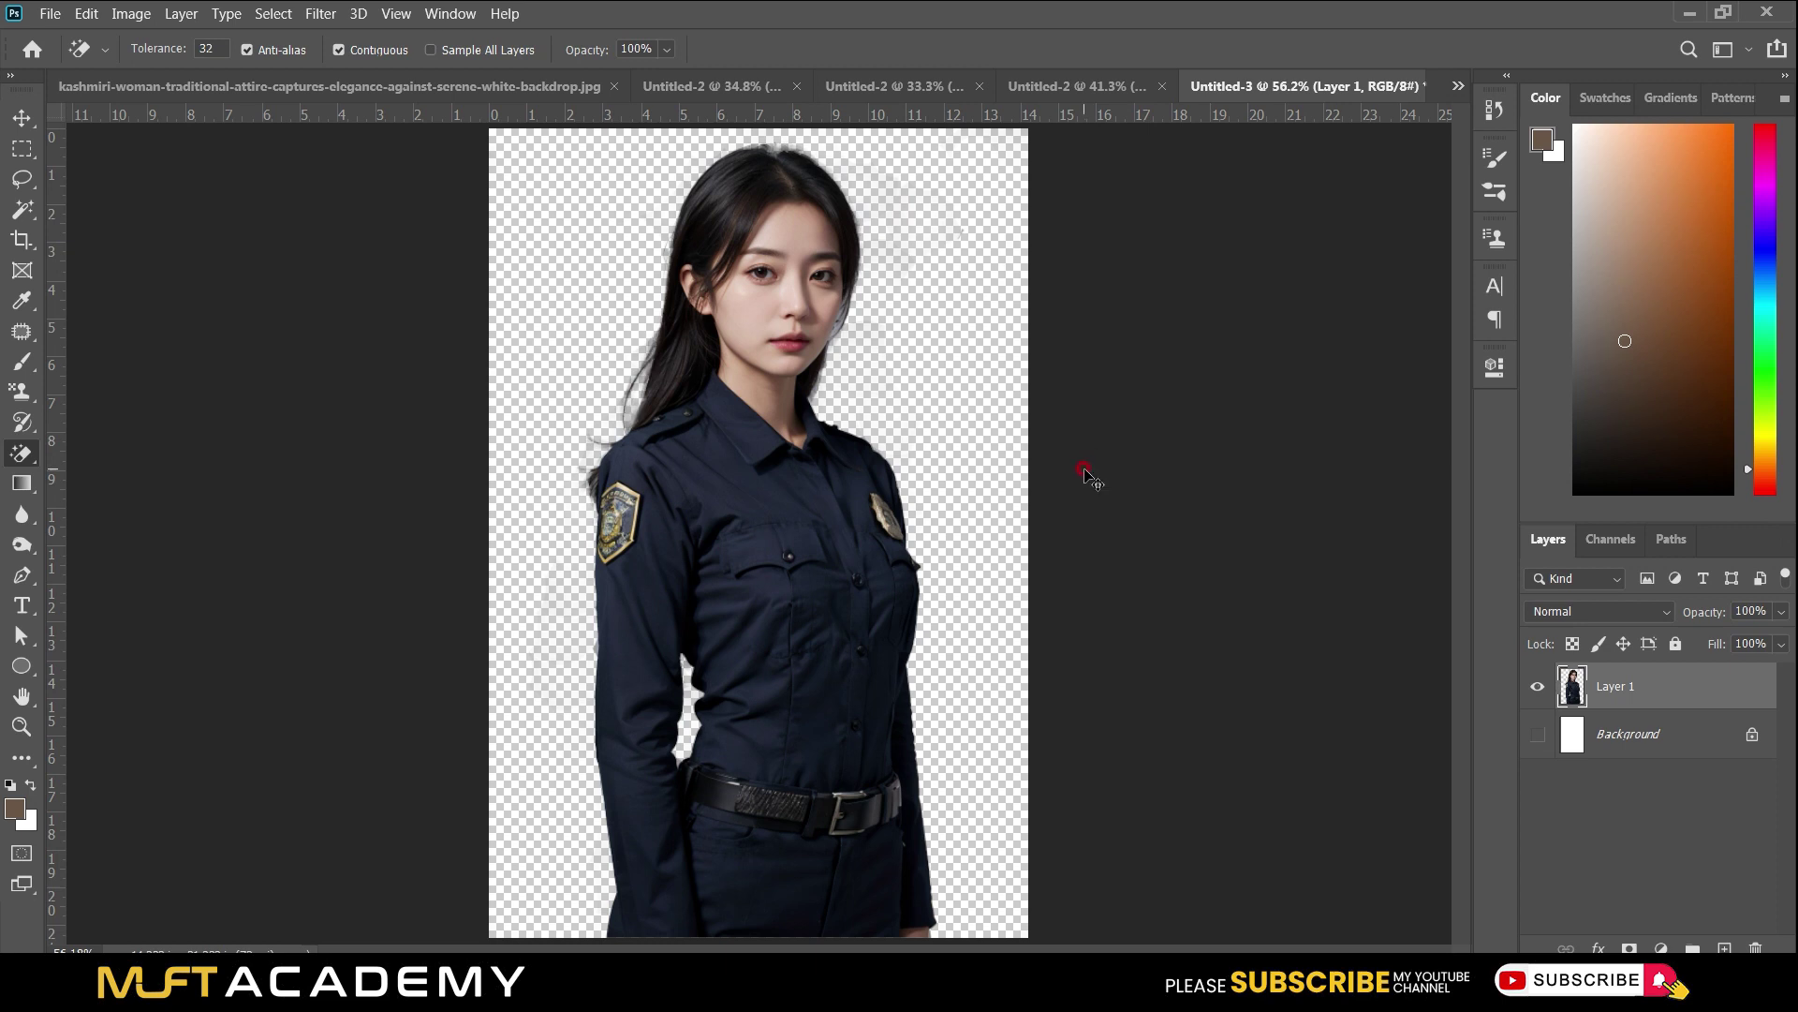
{"action": "left_click", "coordinate": [1068, 86]}
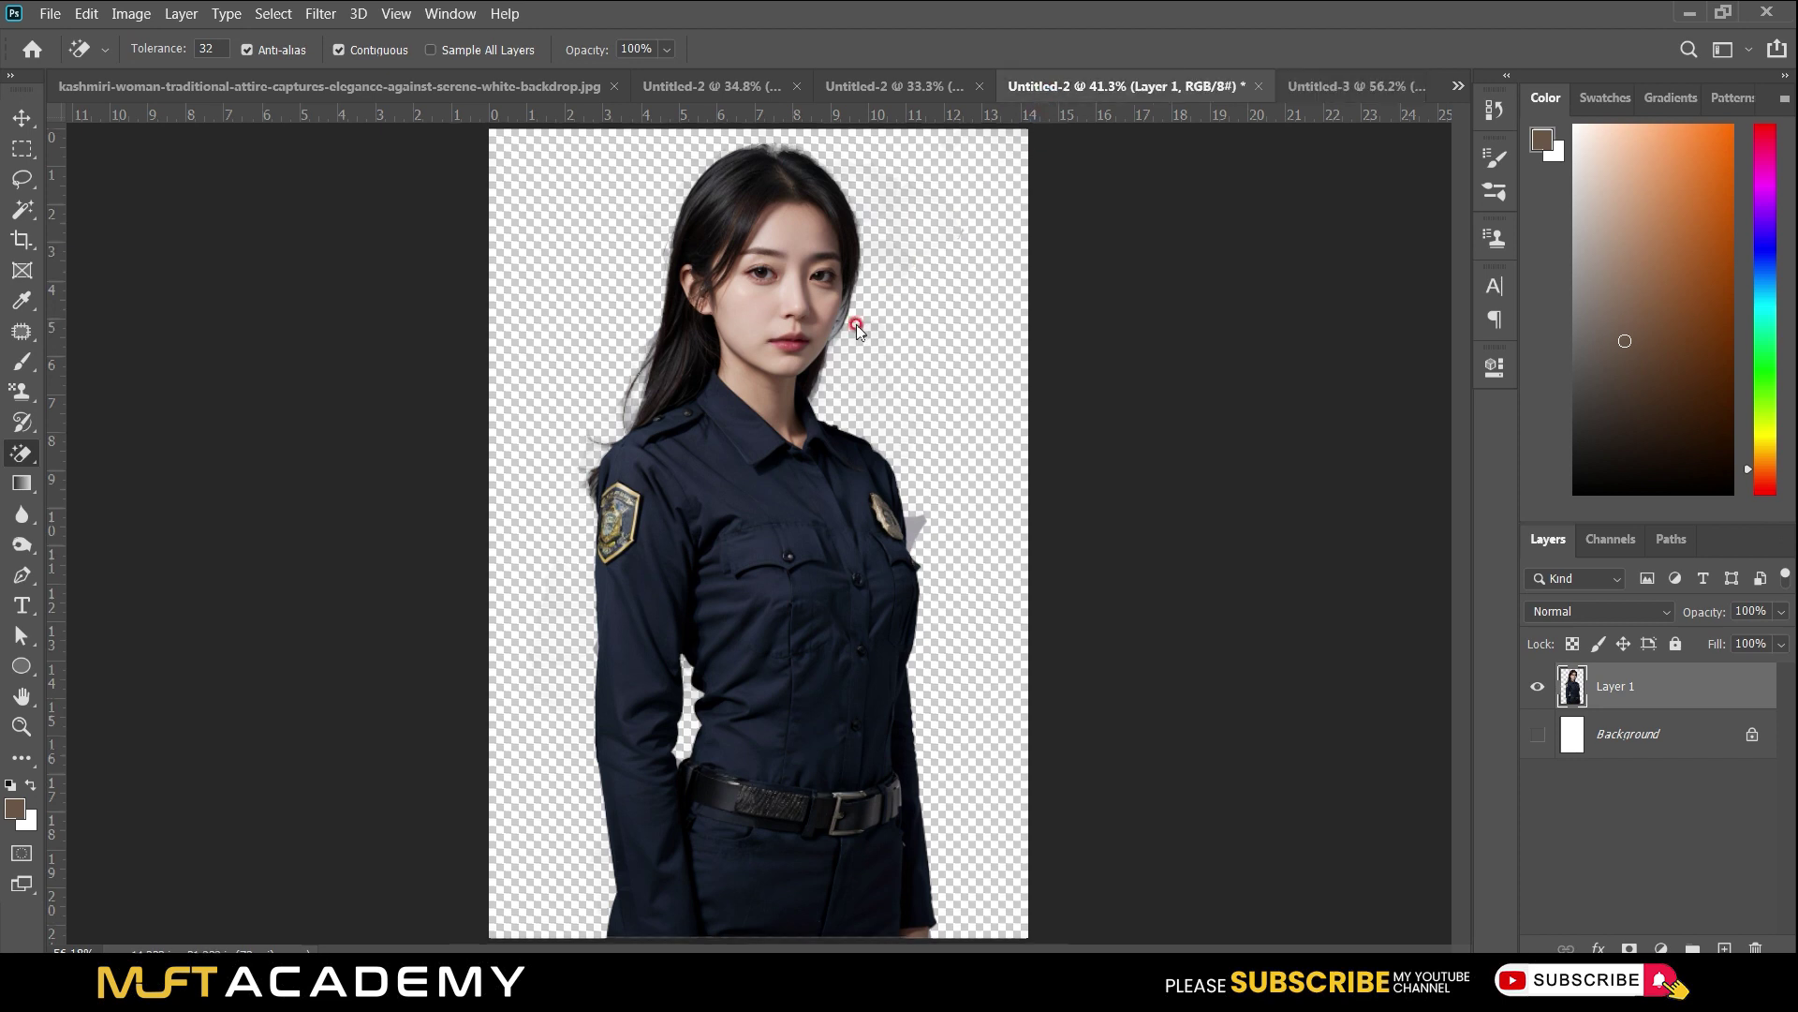
Hide the Background layer to check the Magic Eraser cutout, show it again, and undo the backdrop erasure.
{"action": "left_click", "coordinate": [1686, 750]}
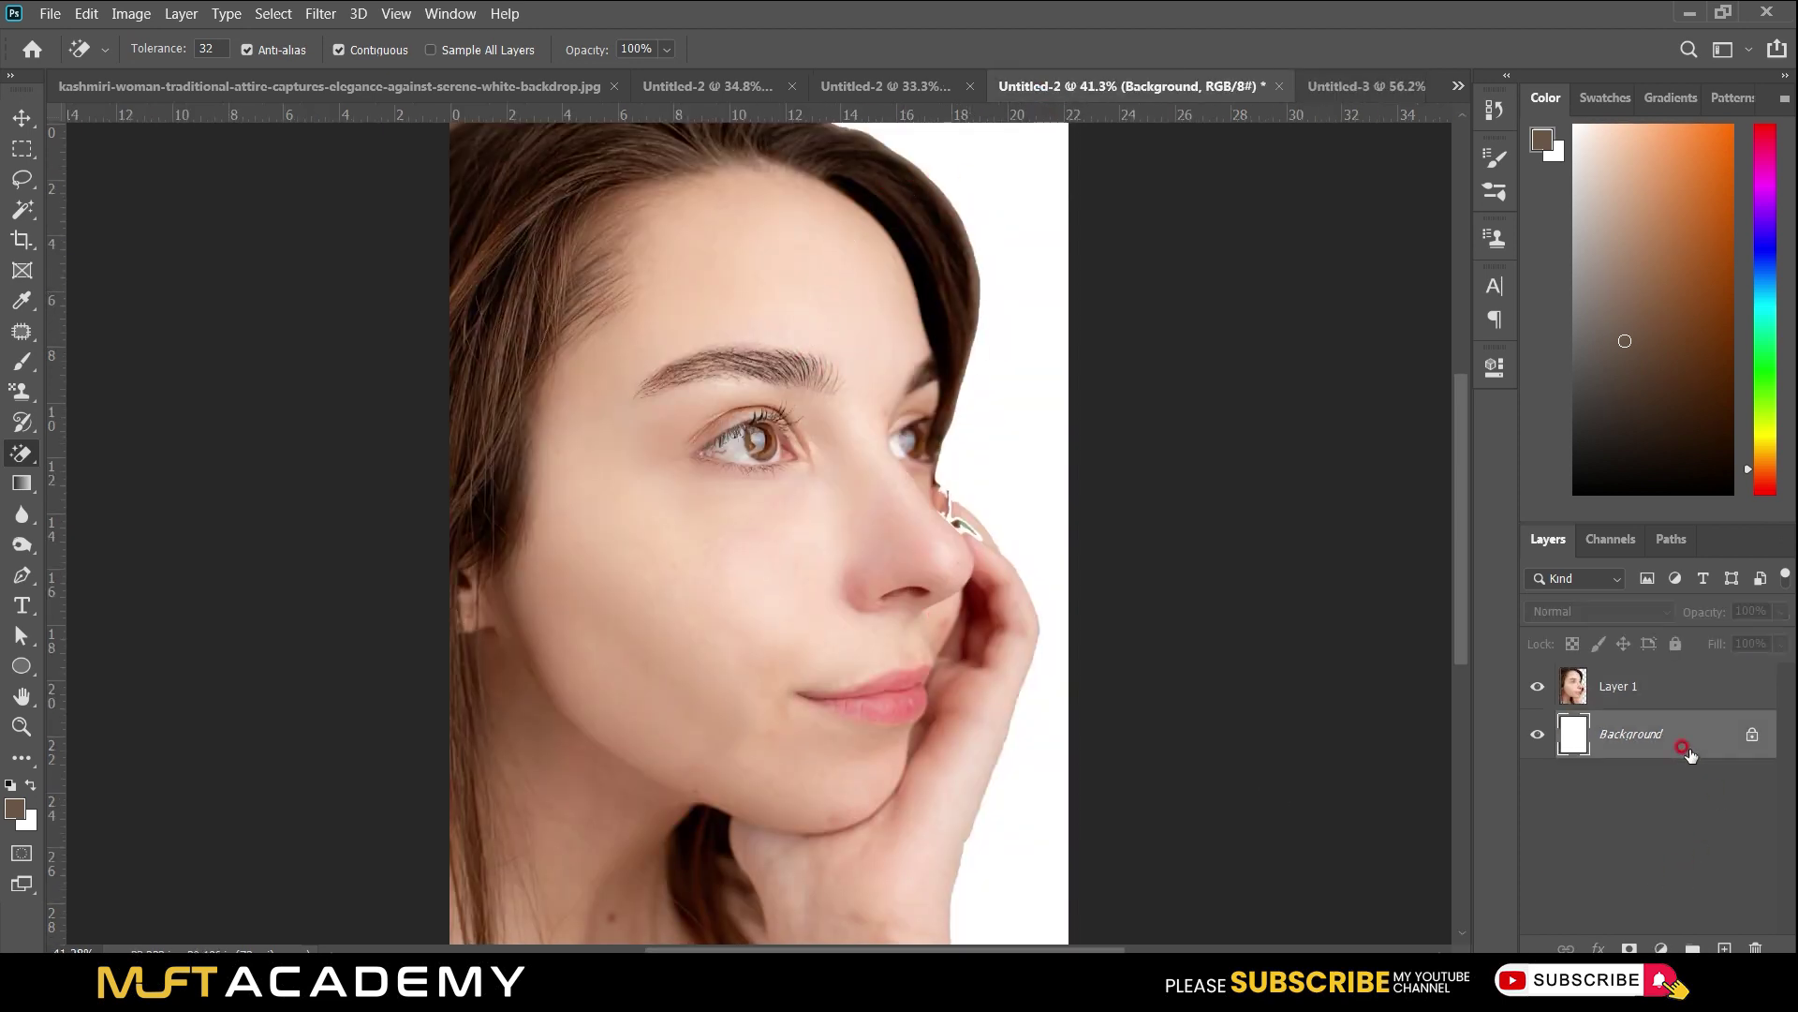
{"action": "left_click", "coordinate": [1537, 734]}
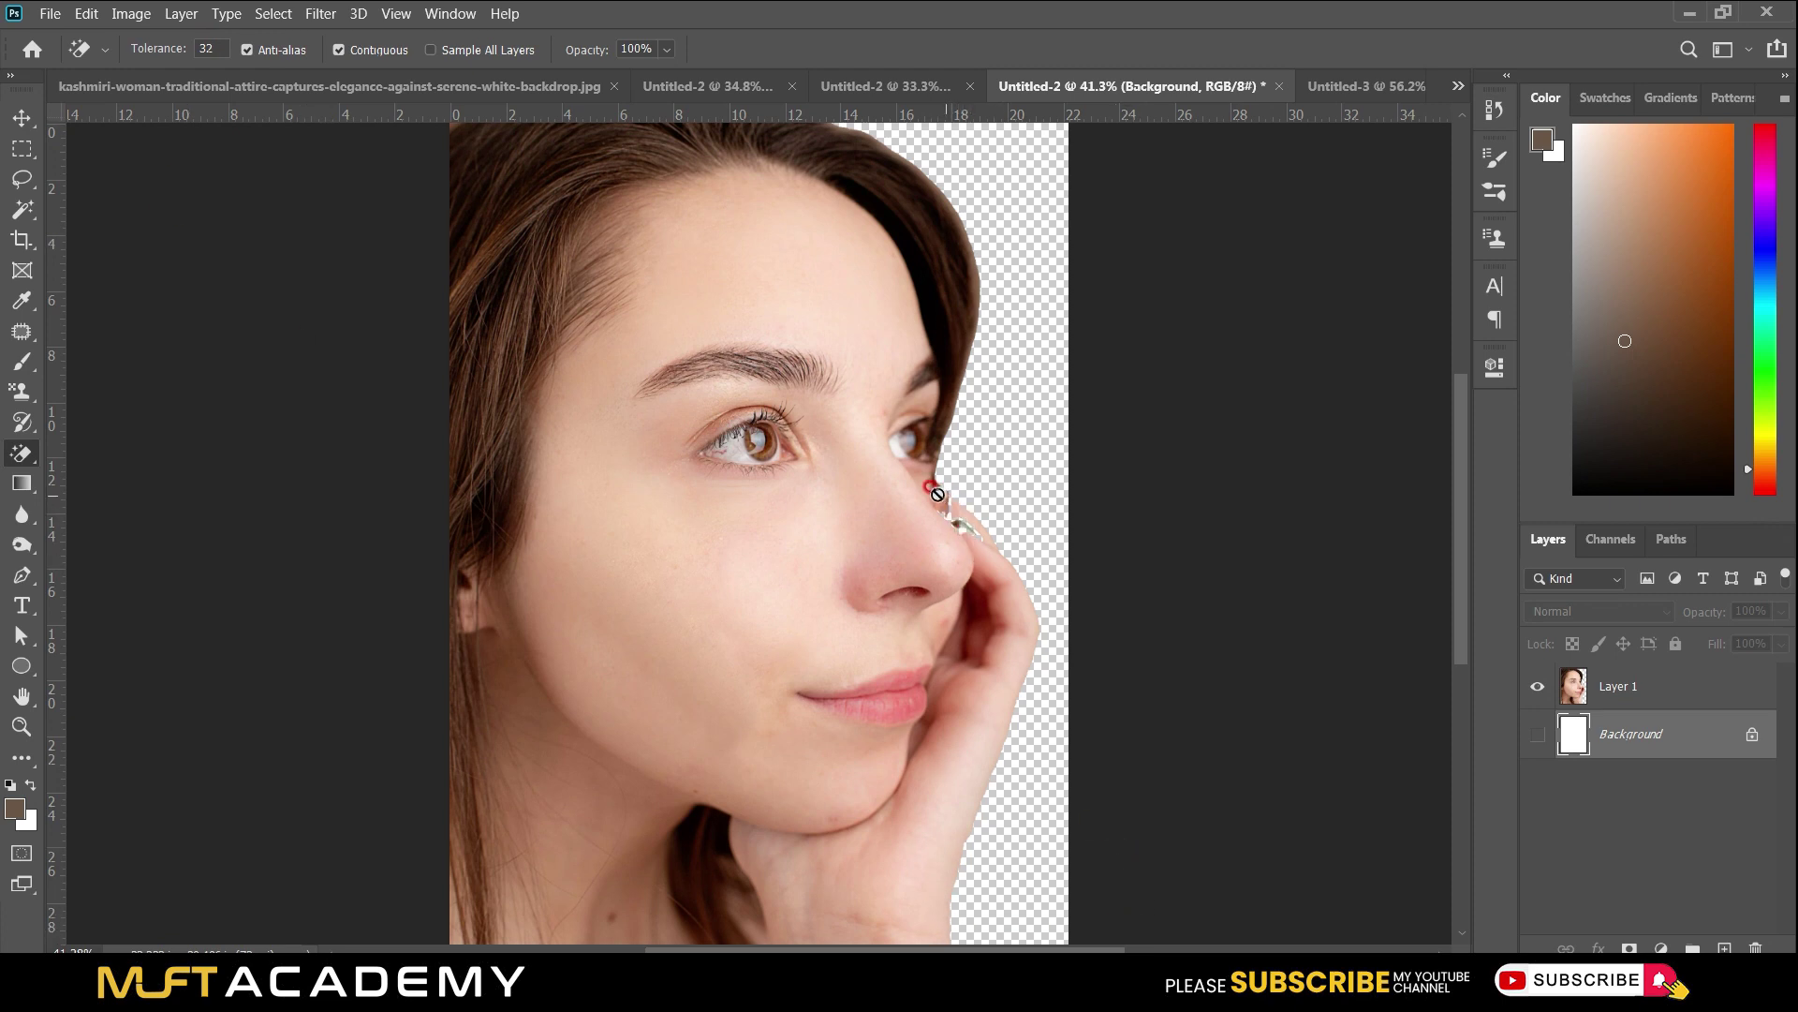
{"action": "key", "text": "ctrl+comma"}
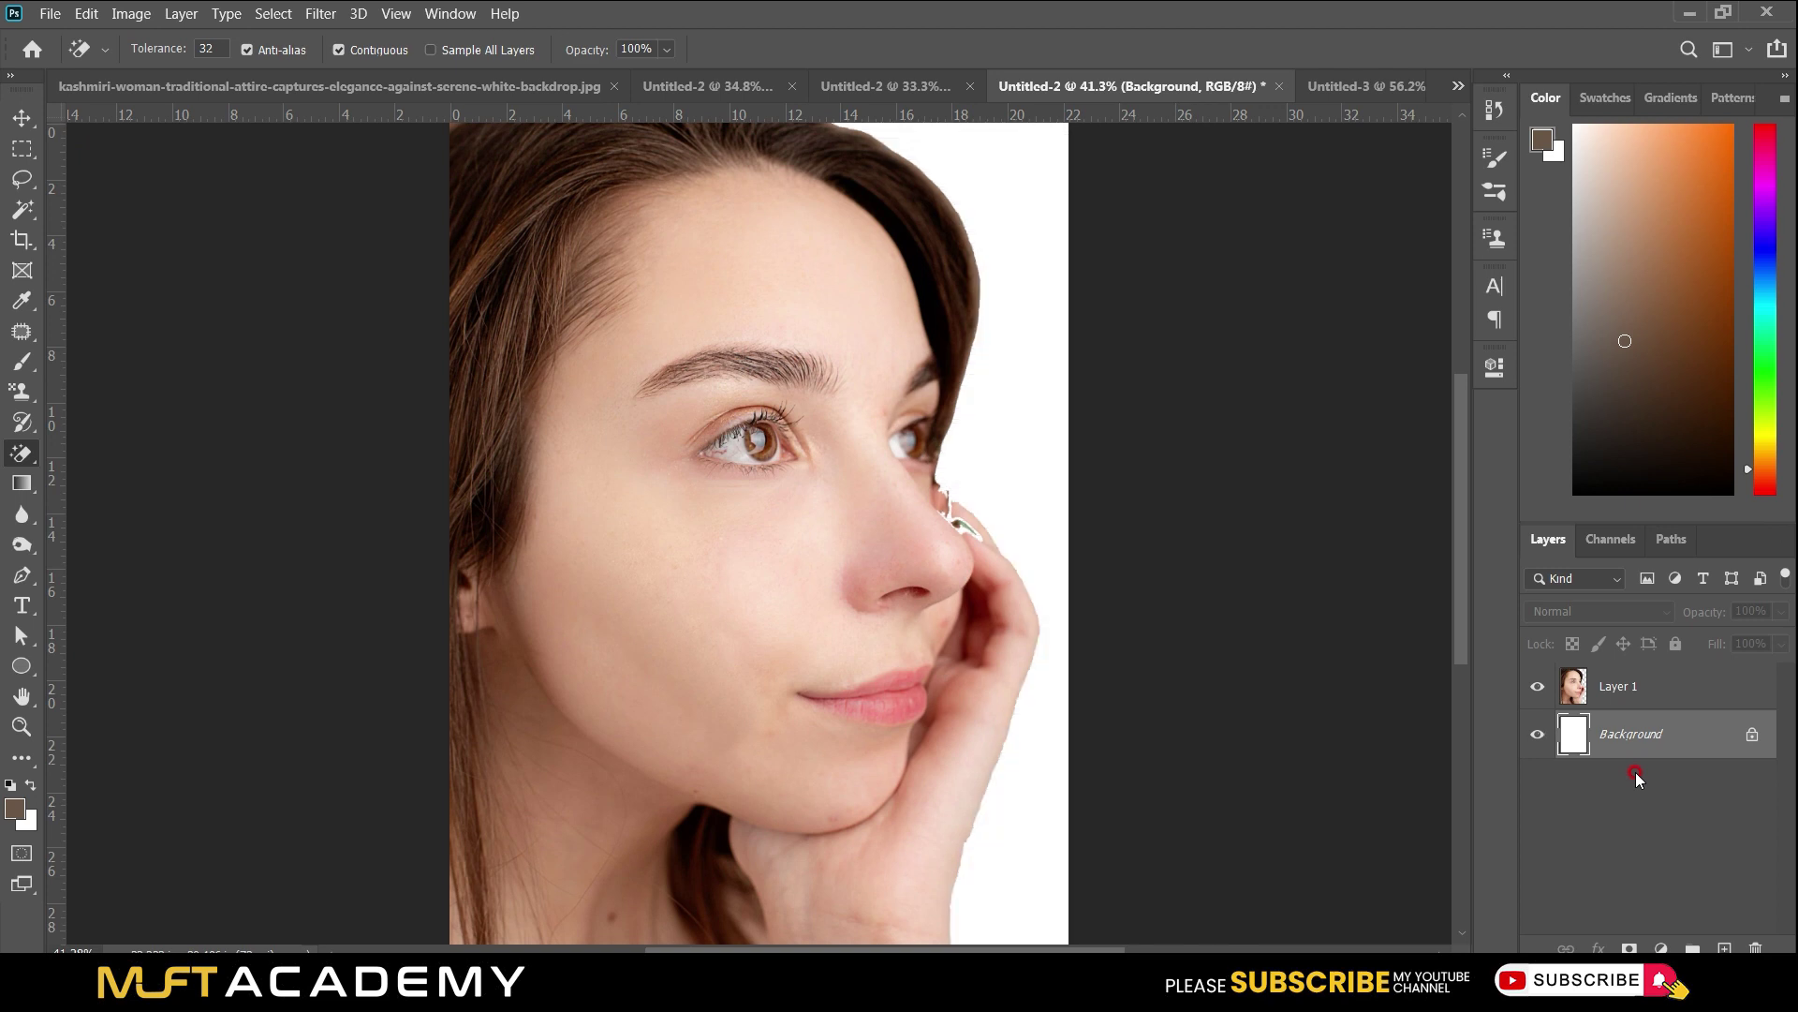
{"action": "key", "text": "ctrl+z"}
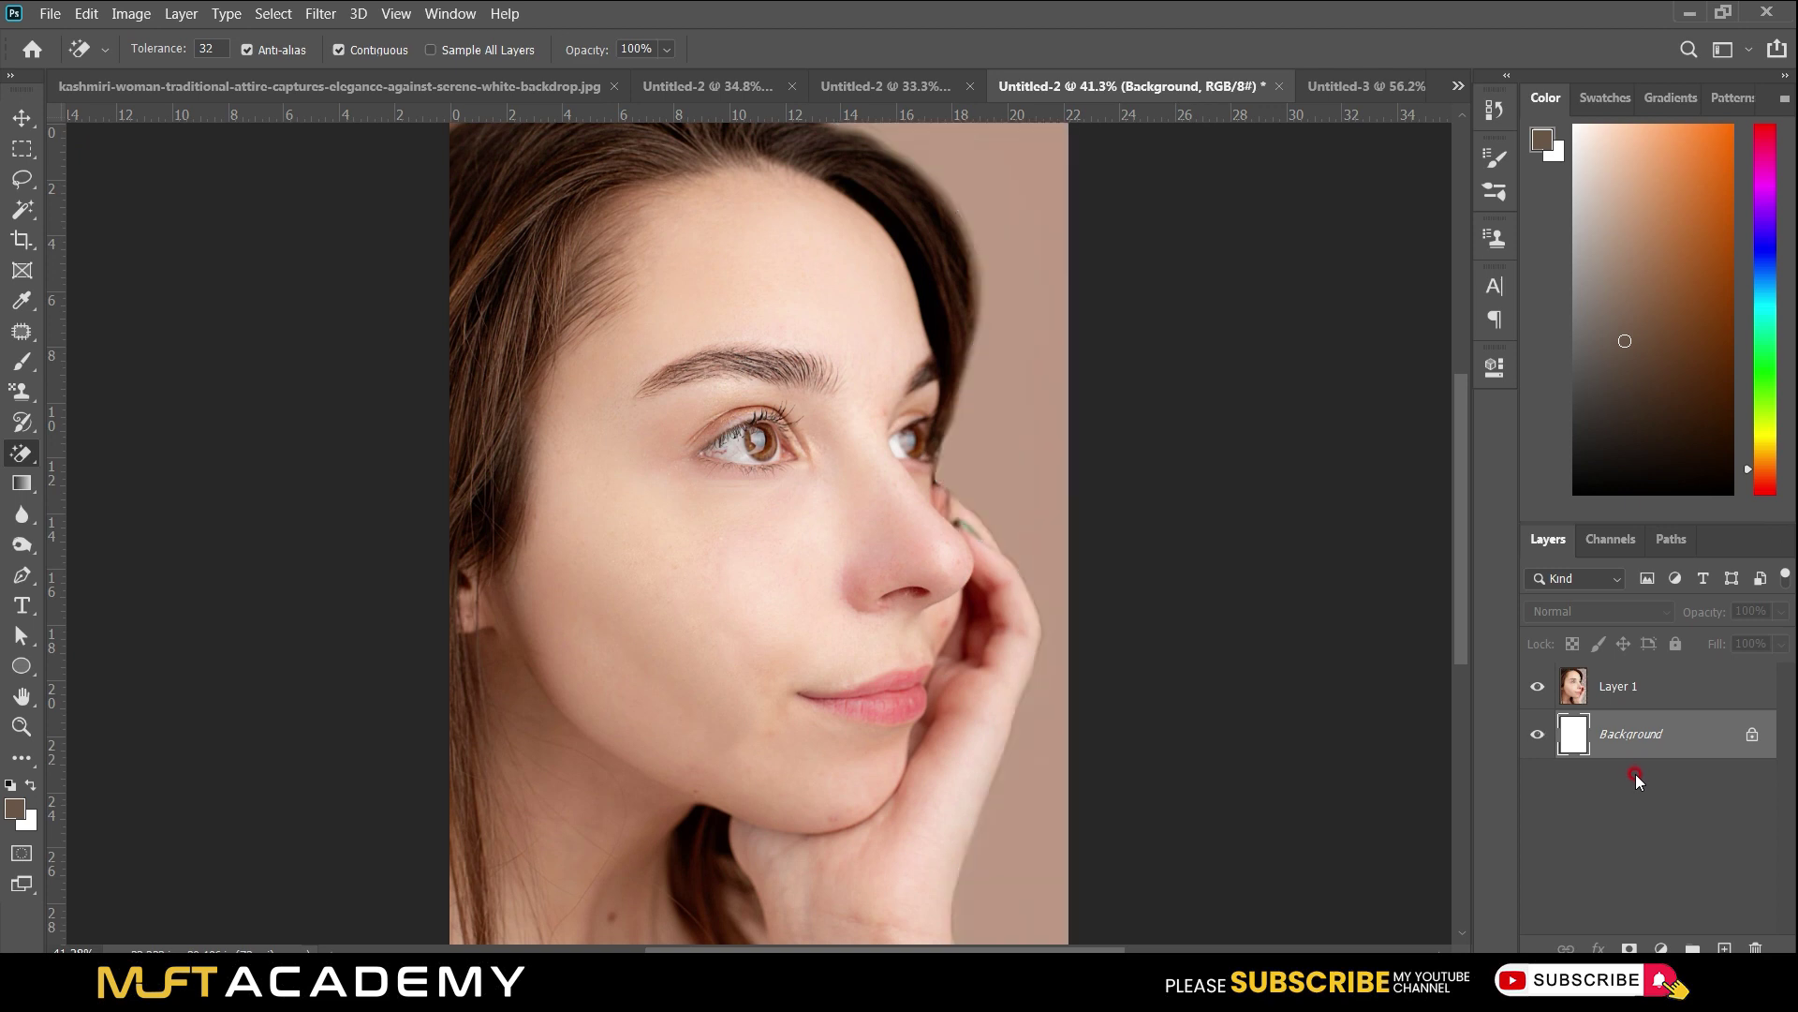
Duplicate Layer 1, hide the original, and erase the copy's pink backdrop using the Magic Eraser at tolerance 32.
{"action": "left_click", "coordinate": [1625, 688]}
{"action": "key", "text": "ctrl+j"}
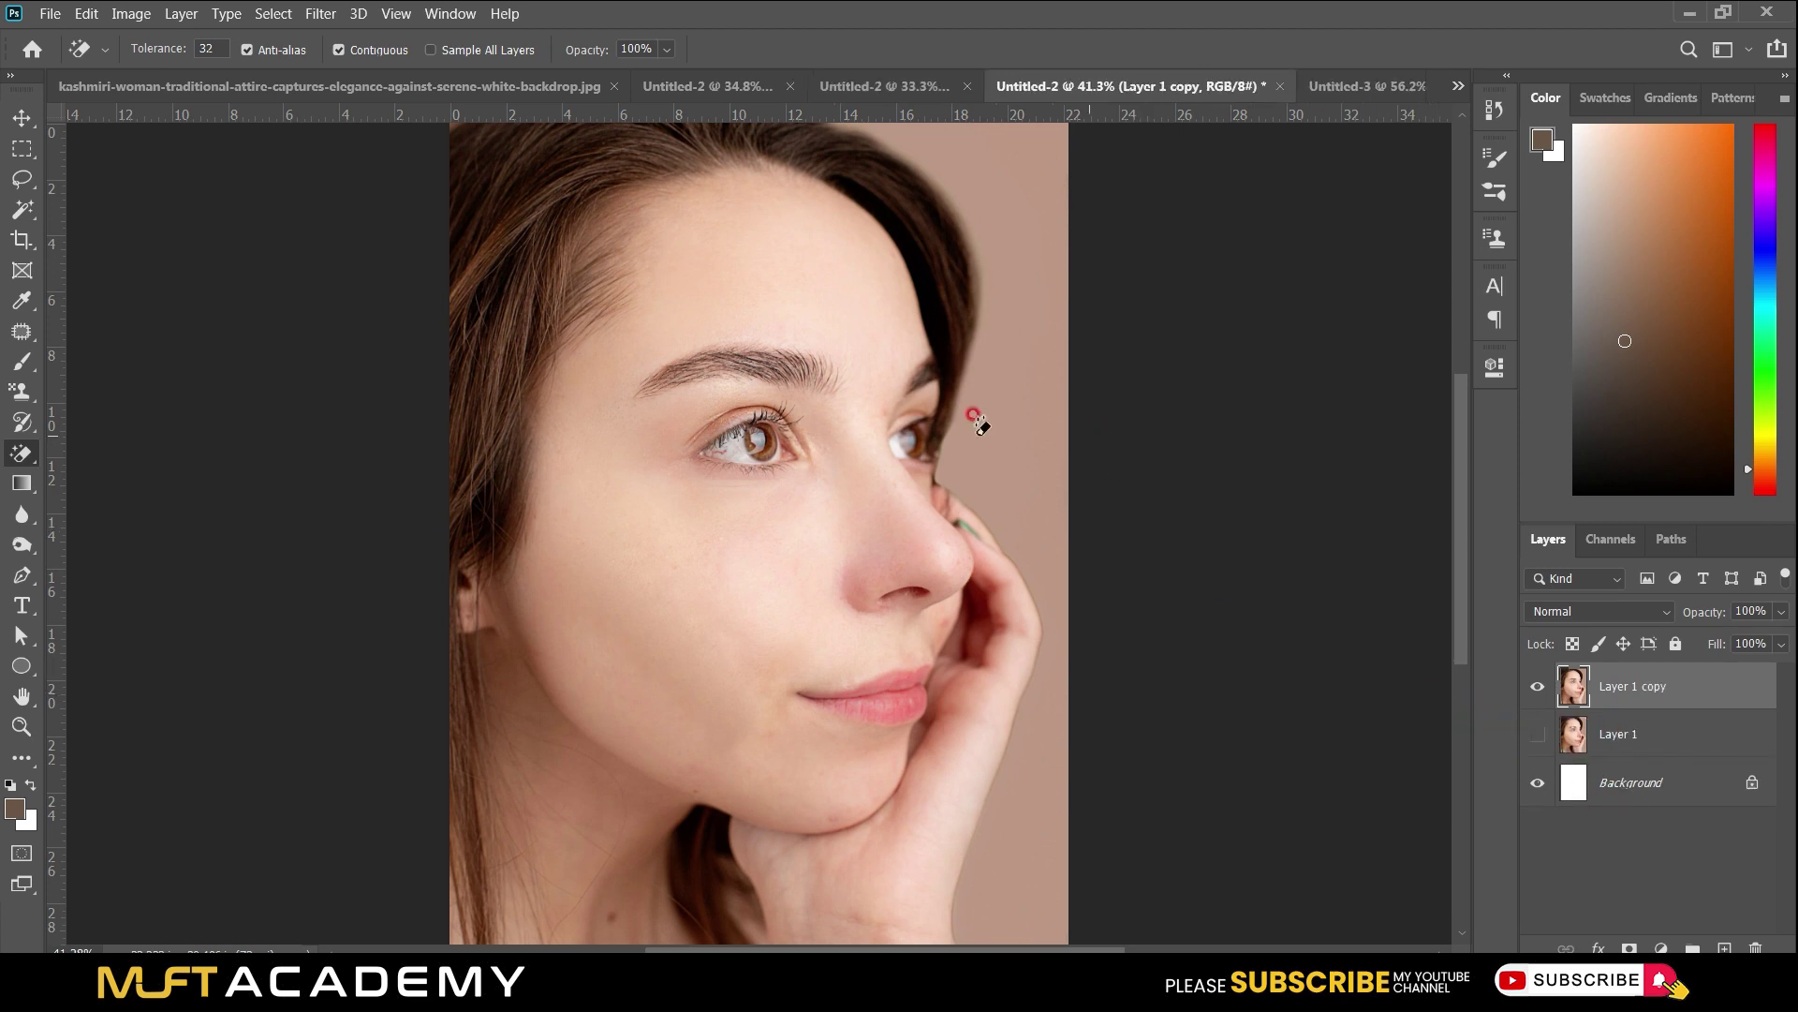
{"action": "left_click", "coordinate": [964, 448]}
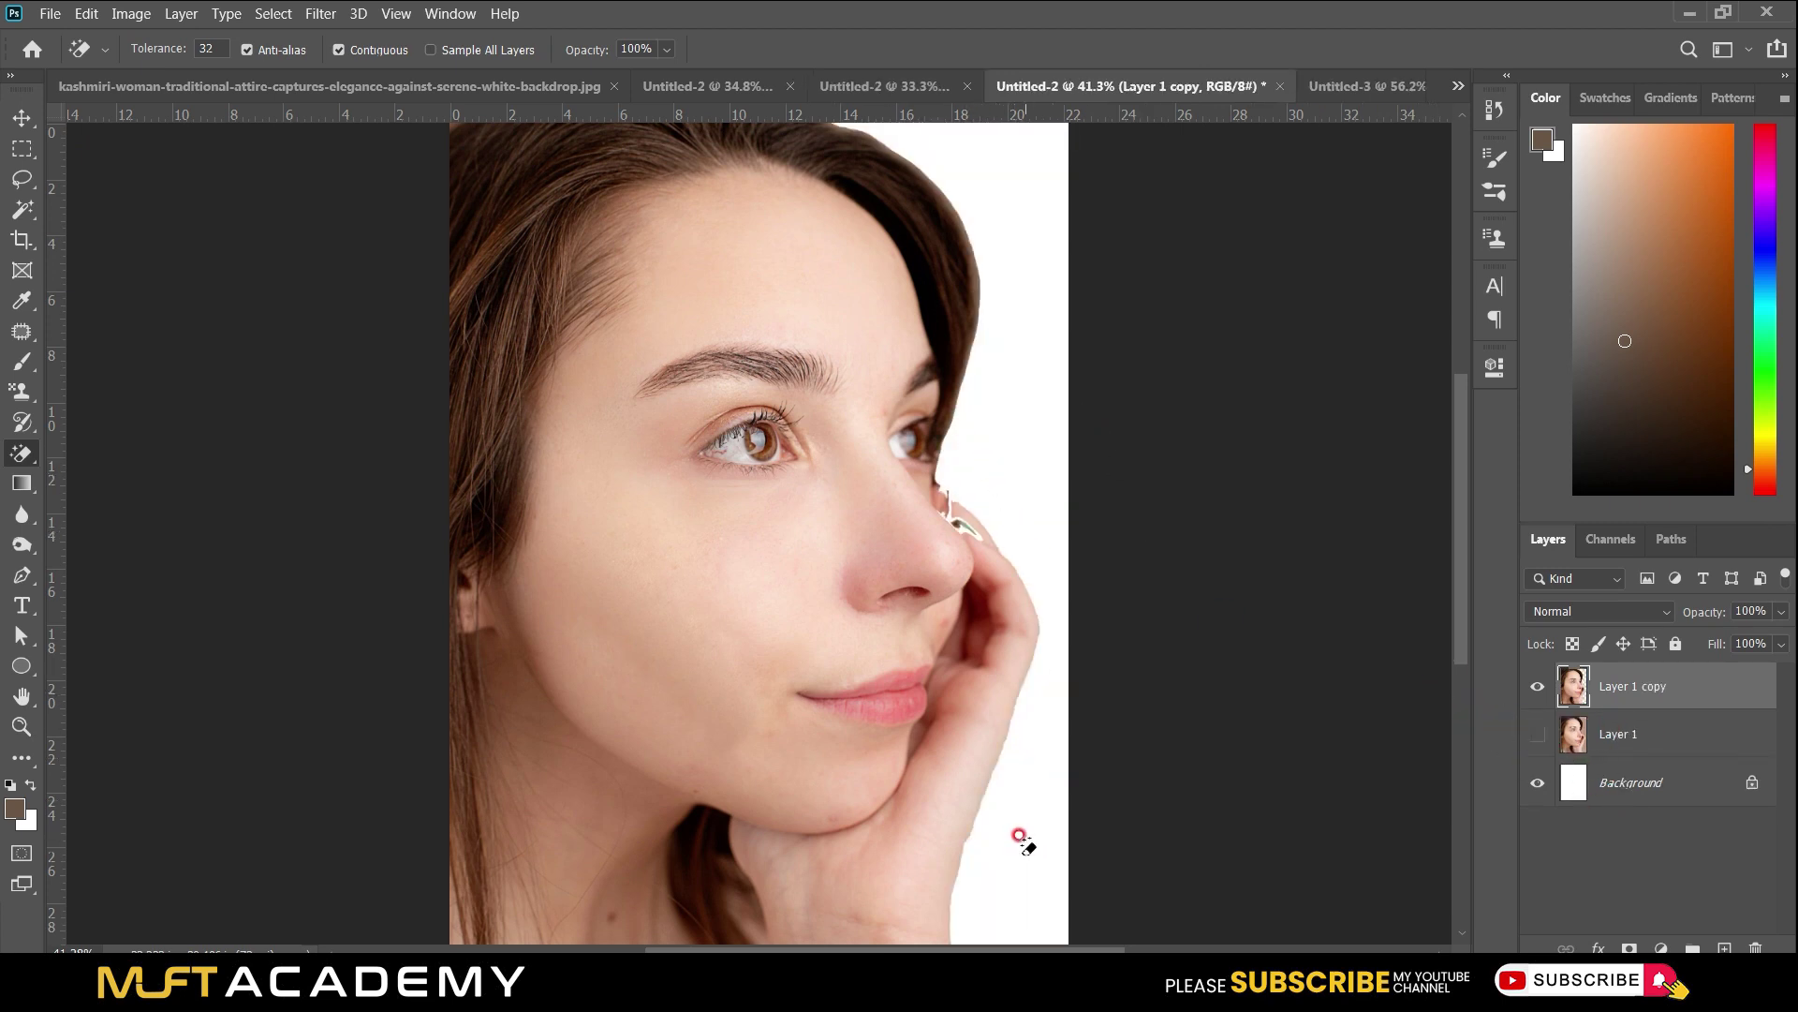
Draw a closed Pen tool shape with black fill around the wrongly erased patch between the nose and the fingers.
{"action": "key", "text": "v"}
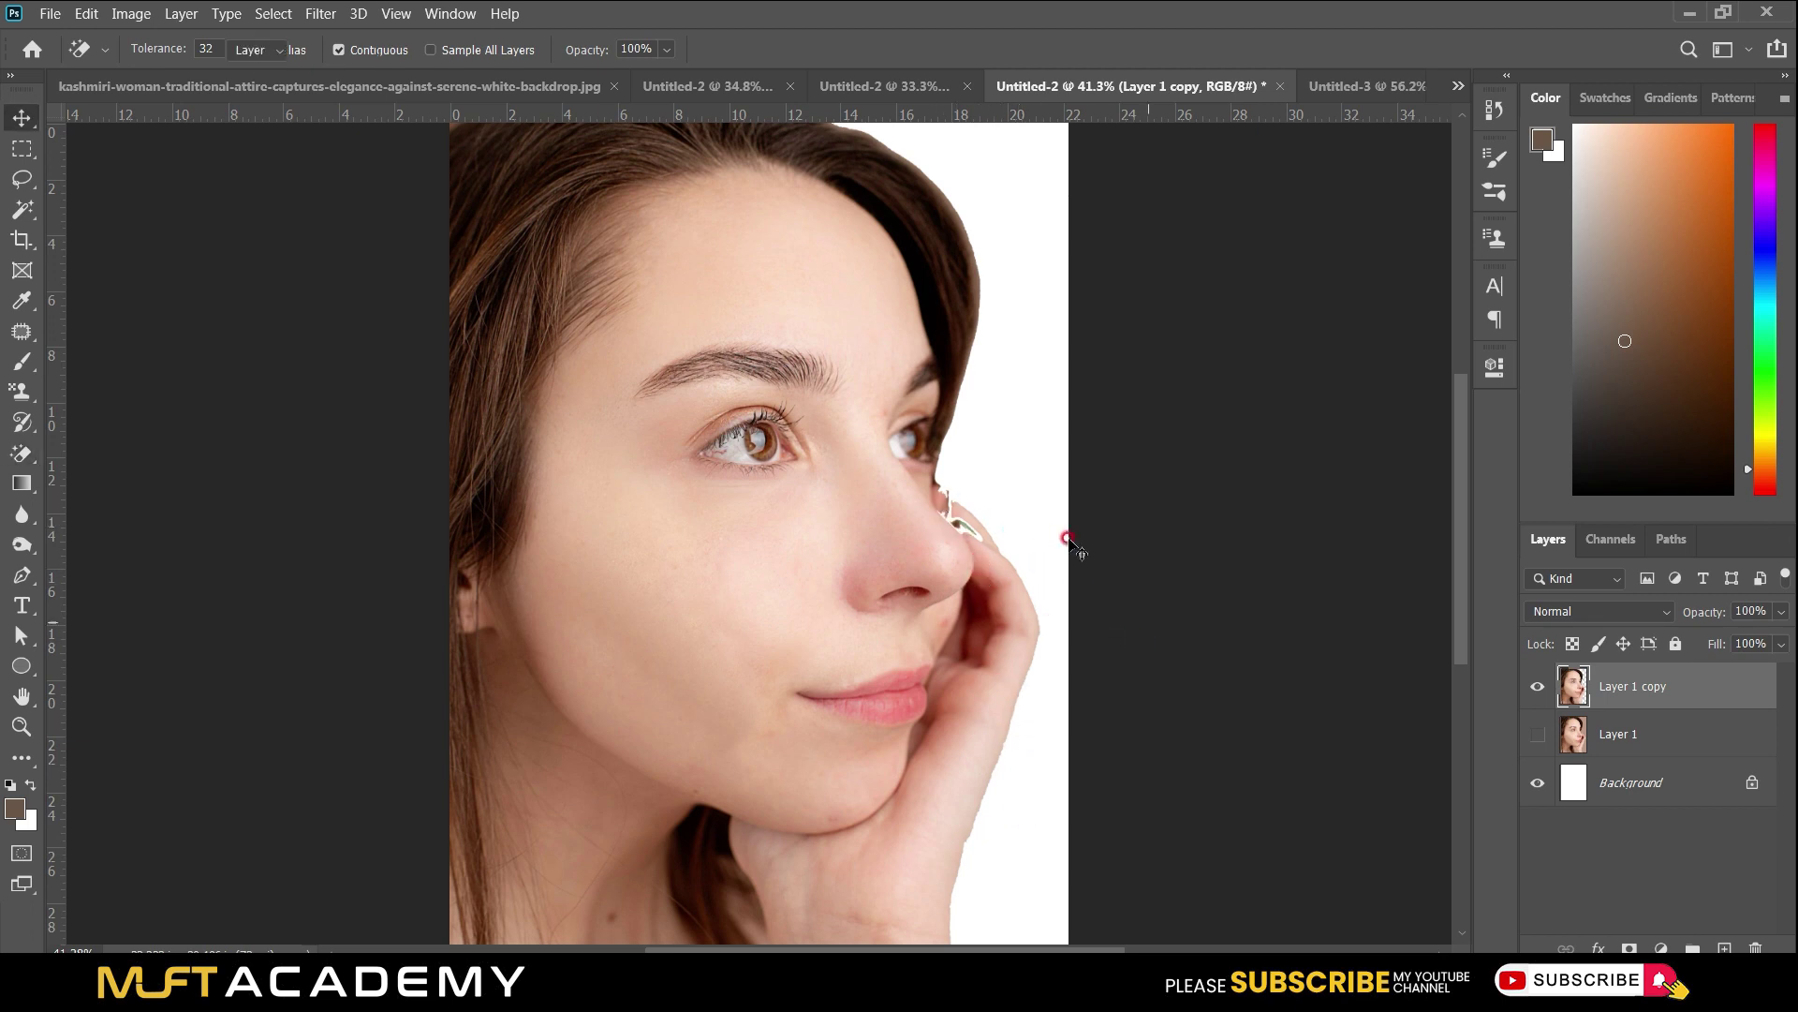
{"action": "key", "text": "ctrl+plus"}
{"action": "key", "text": "ctrl+plus"}
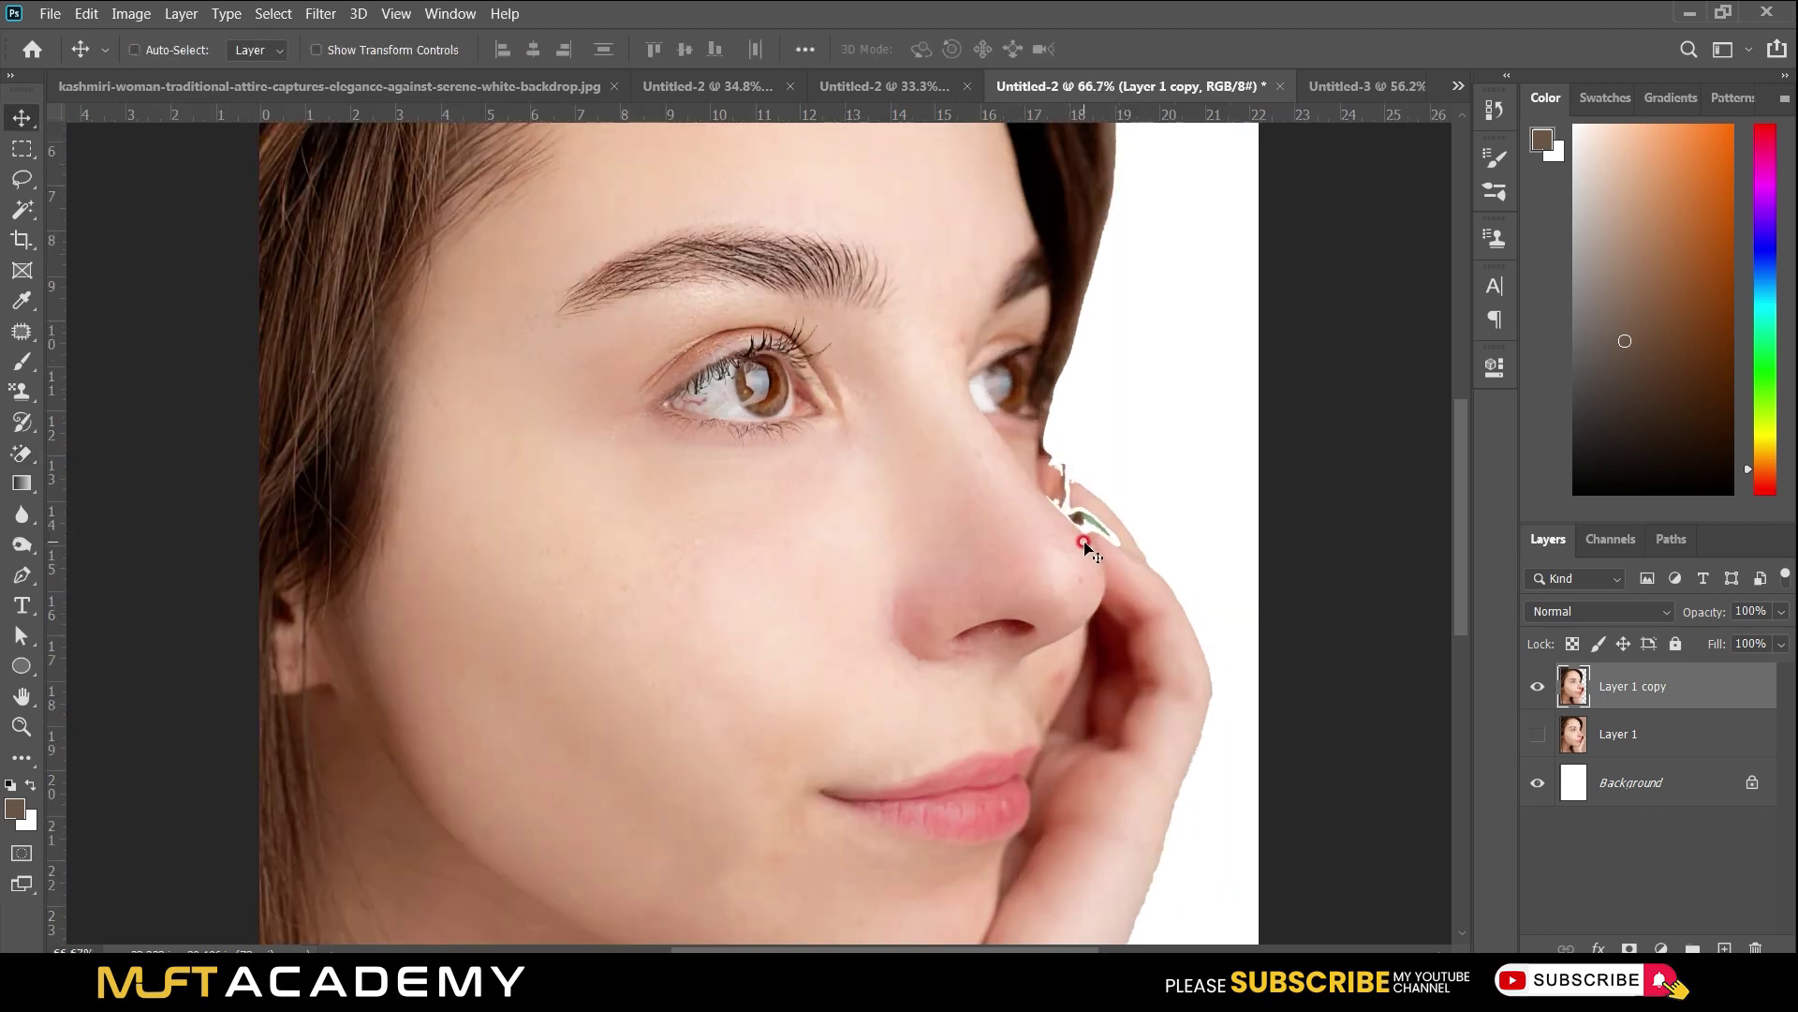
{"action": "key", "text": "e"}
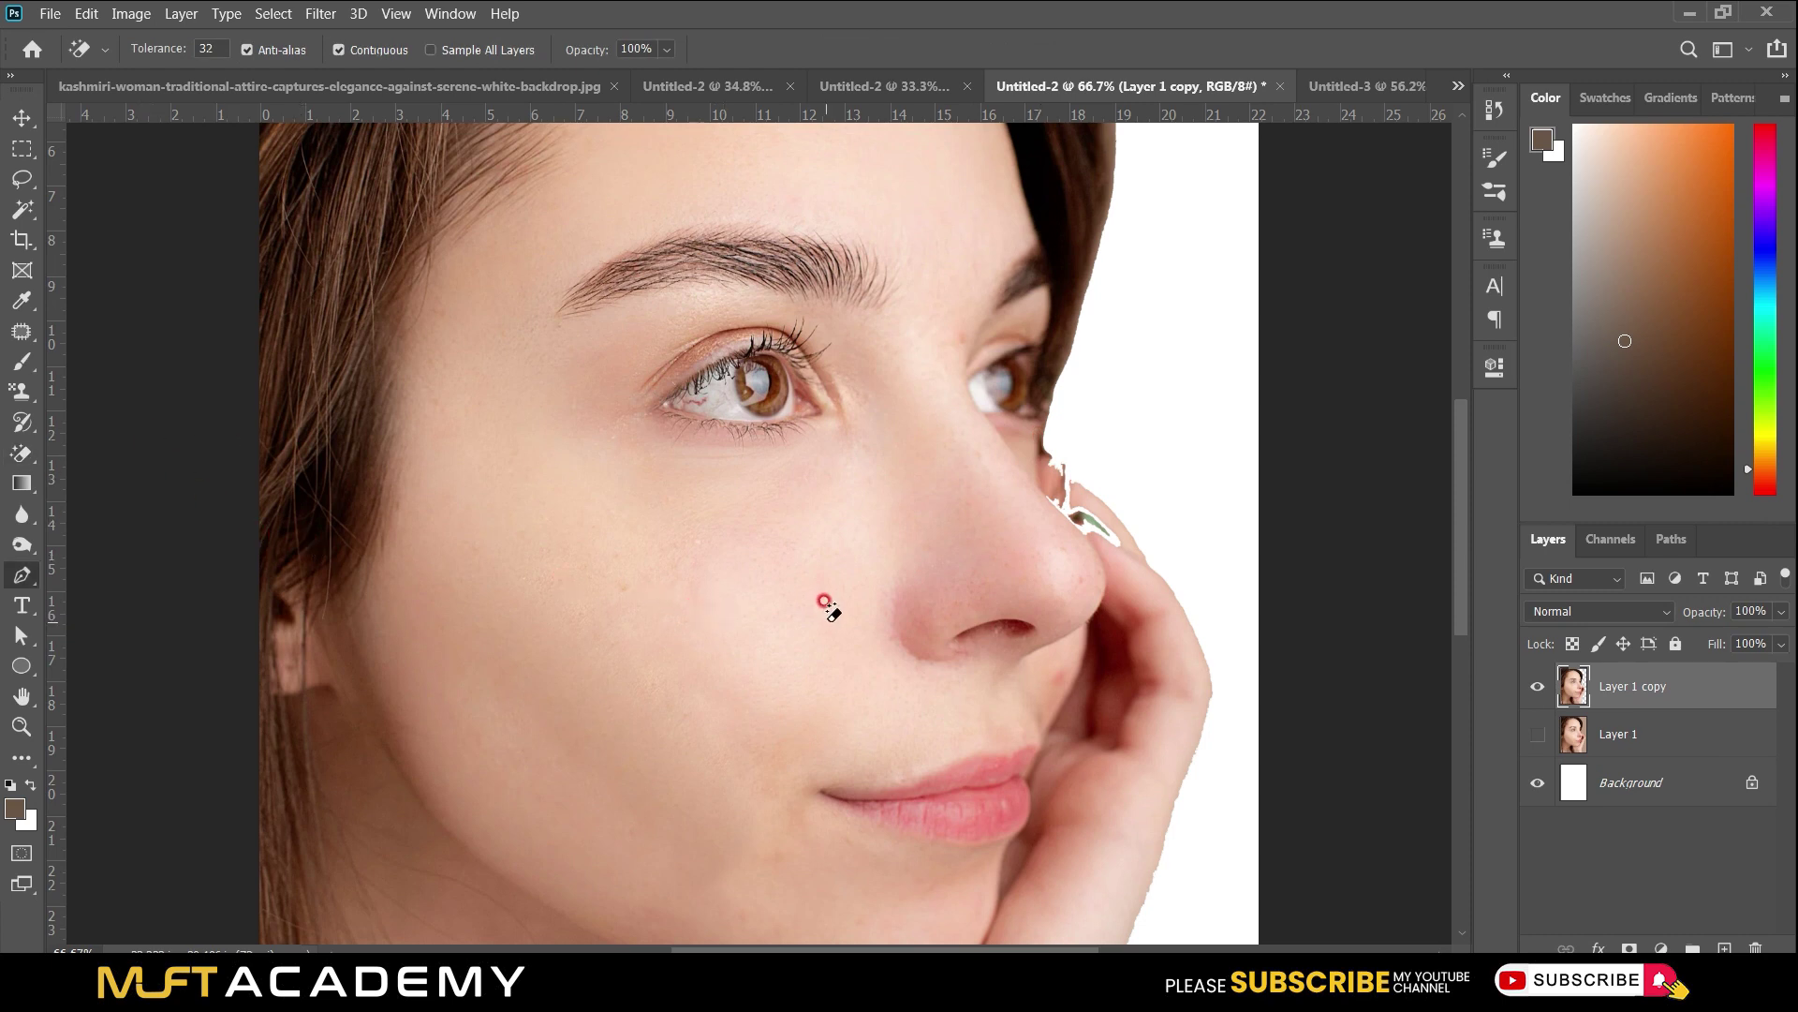
{"action": "key", "text": "v"}
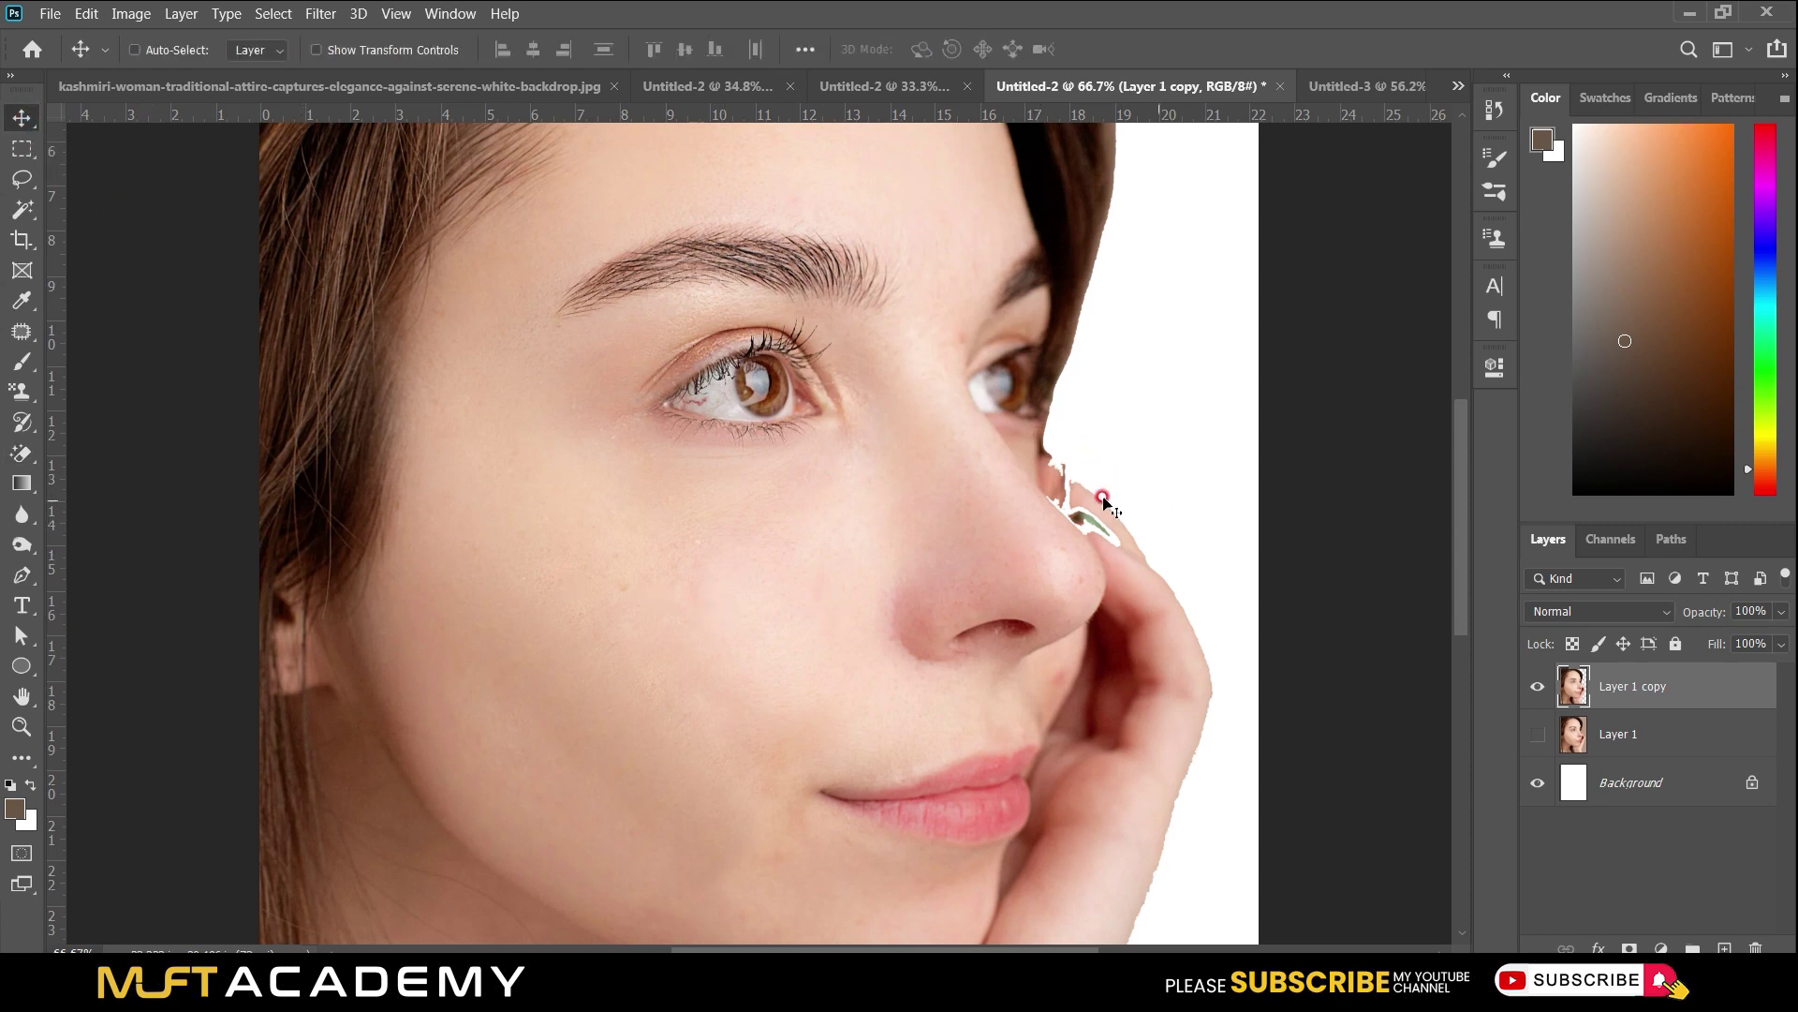
{"action": "key", "text": "p"}
{"action": "left_click", "coordinate": [1047, 455]}
{"action": "left_click_drag", "start_coordinate": [1109, 505], "coordinate": [1136, 529]}
{"action": "left_click", "coordinate": [1124, 598]}
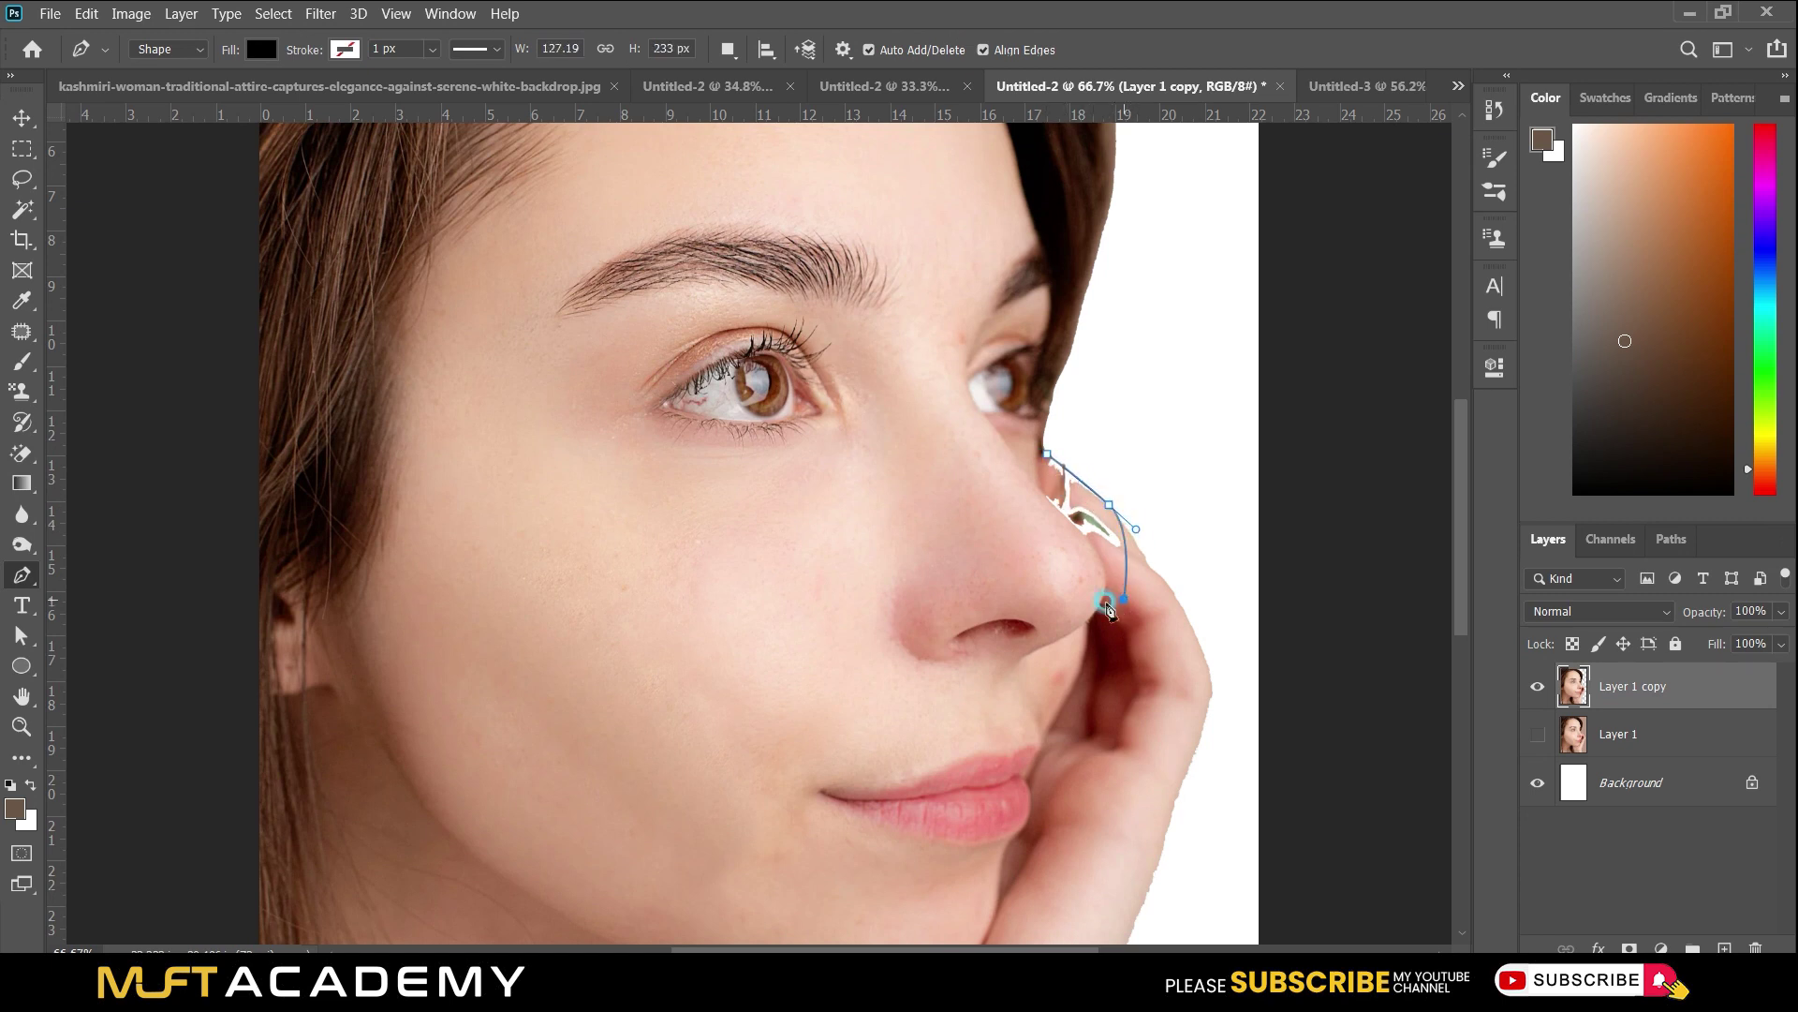
{"action": "left_click", "coordinate": [1079, 578]}
{"action": "left_click", "coordinate": [994, 546]}
{"action": "left_click", "coordinate": [997, 473]}
{"action": "left_click", "coordinate": [1042, 456]}
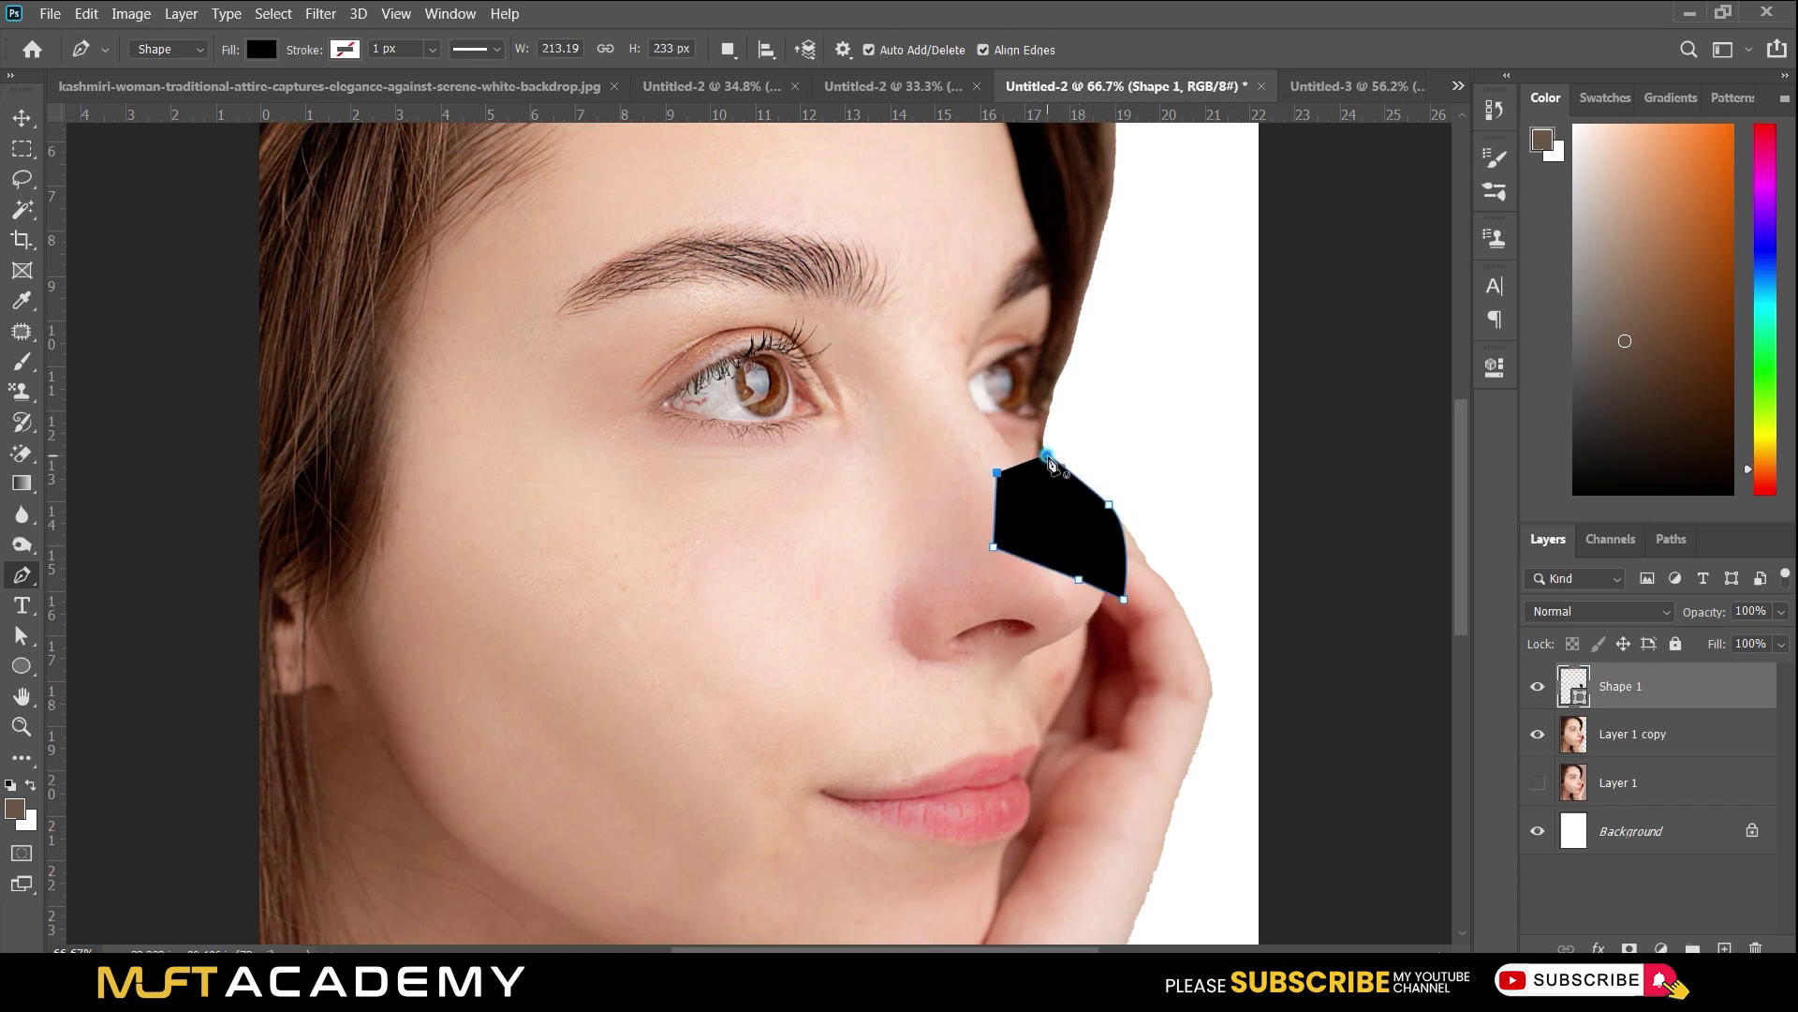
Load the pen shape as a selection, hide its layer, and copy the selected area of Layer 1 to a new layer.
{"action": "left_click", "coordinate": [1579, 696], "text": "ctrl"}
{"action": "left_click", "coordinate": [1537, 687]}
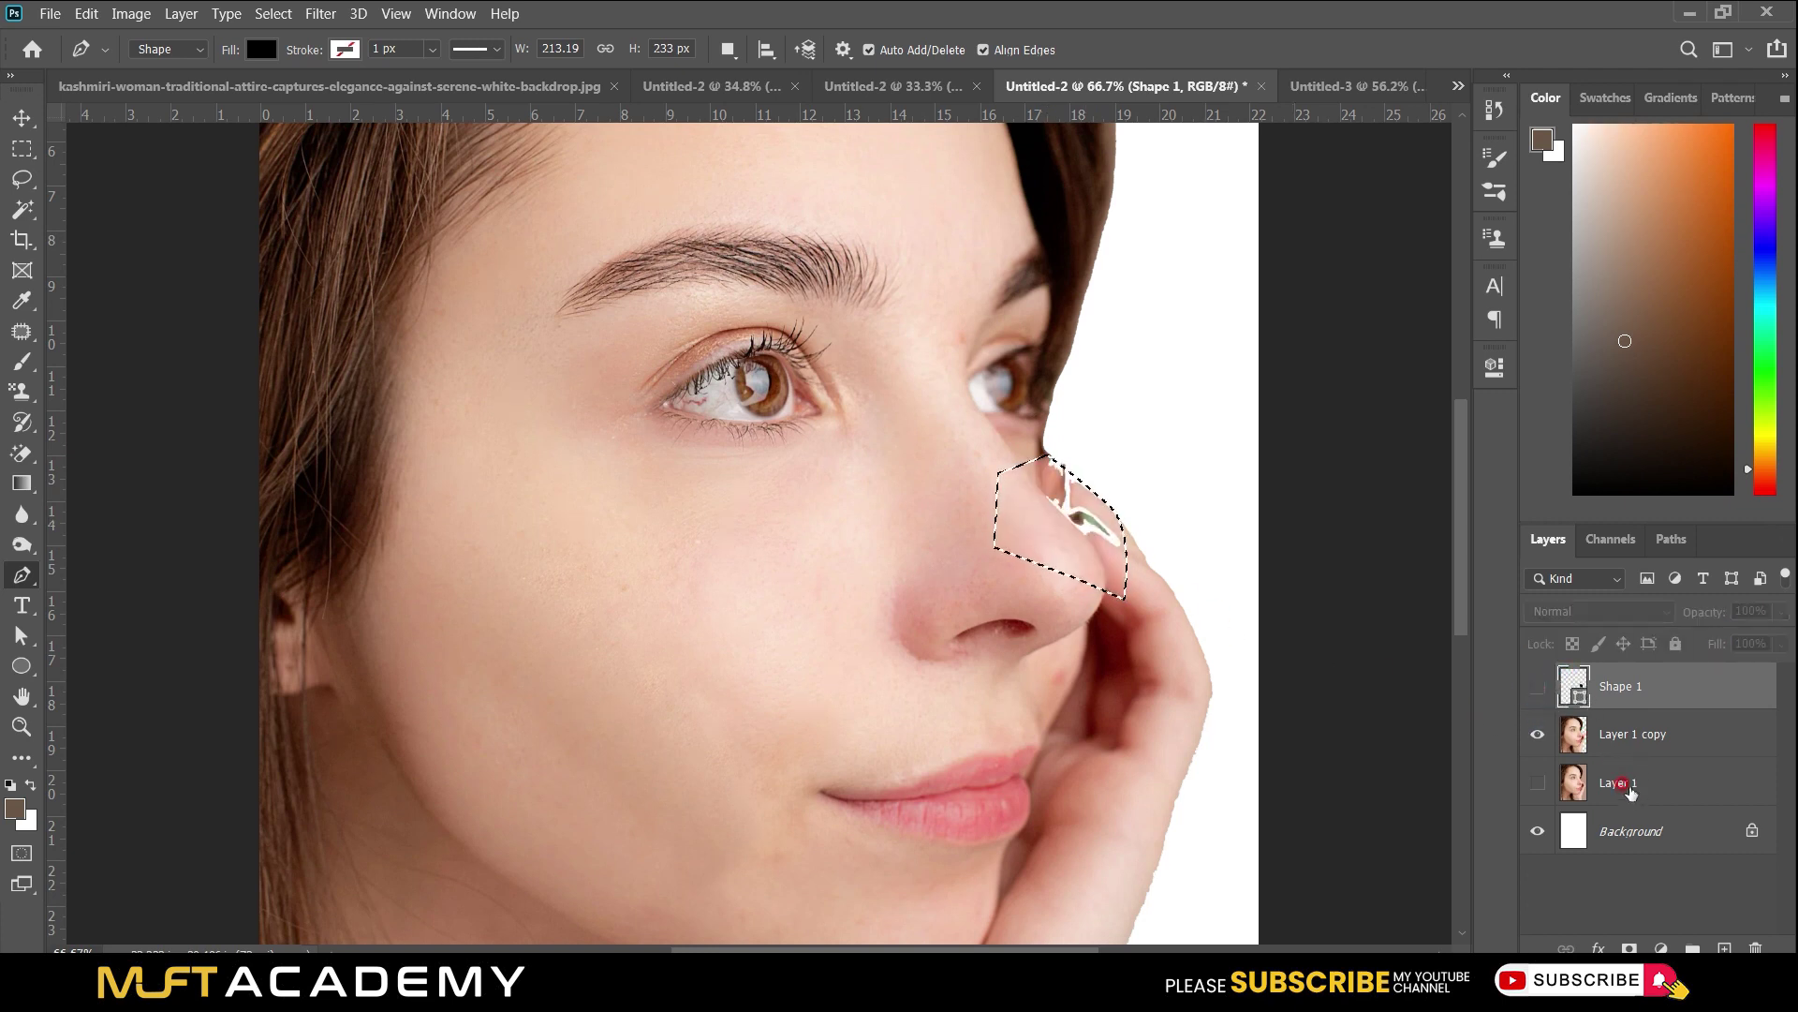
{"action": "left_click", "coordinate": [1620, 793]}
{"action": "key", "text": "ctrl+j"}
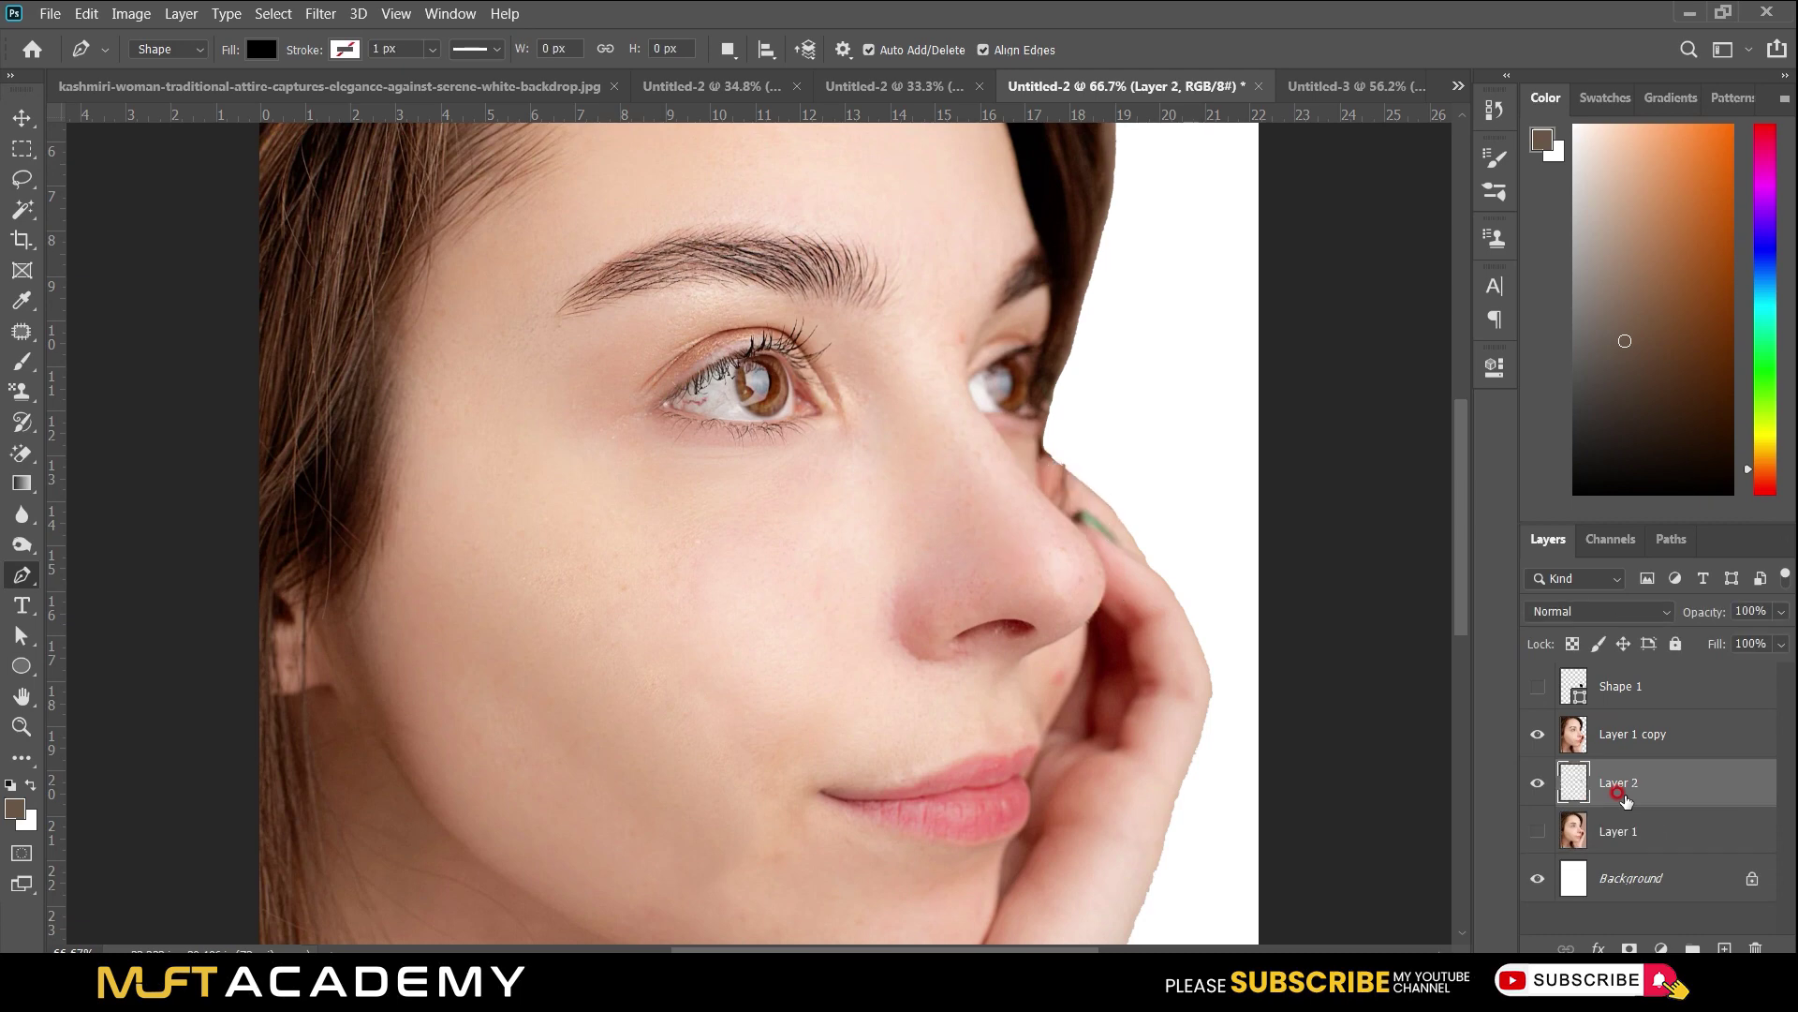
{"action": "key", "text": "ctrl+0"}
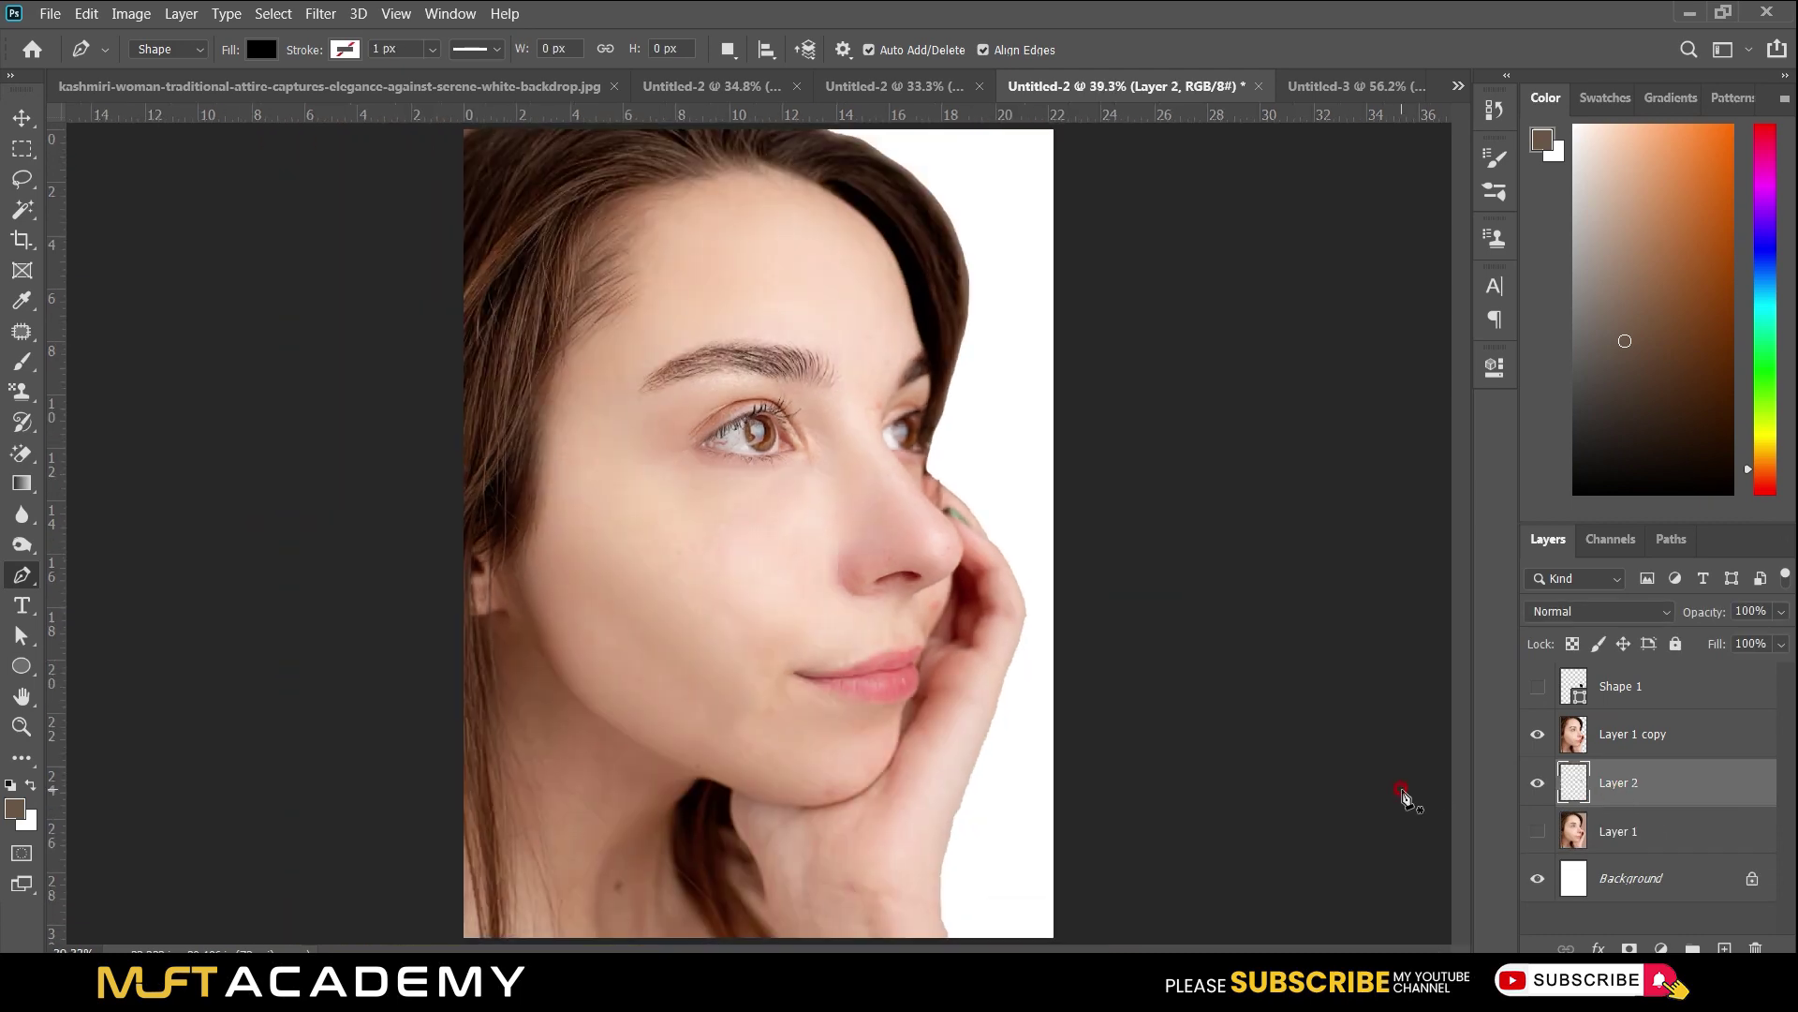
{"action": "key", "text": "v"}
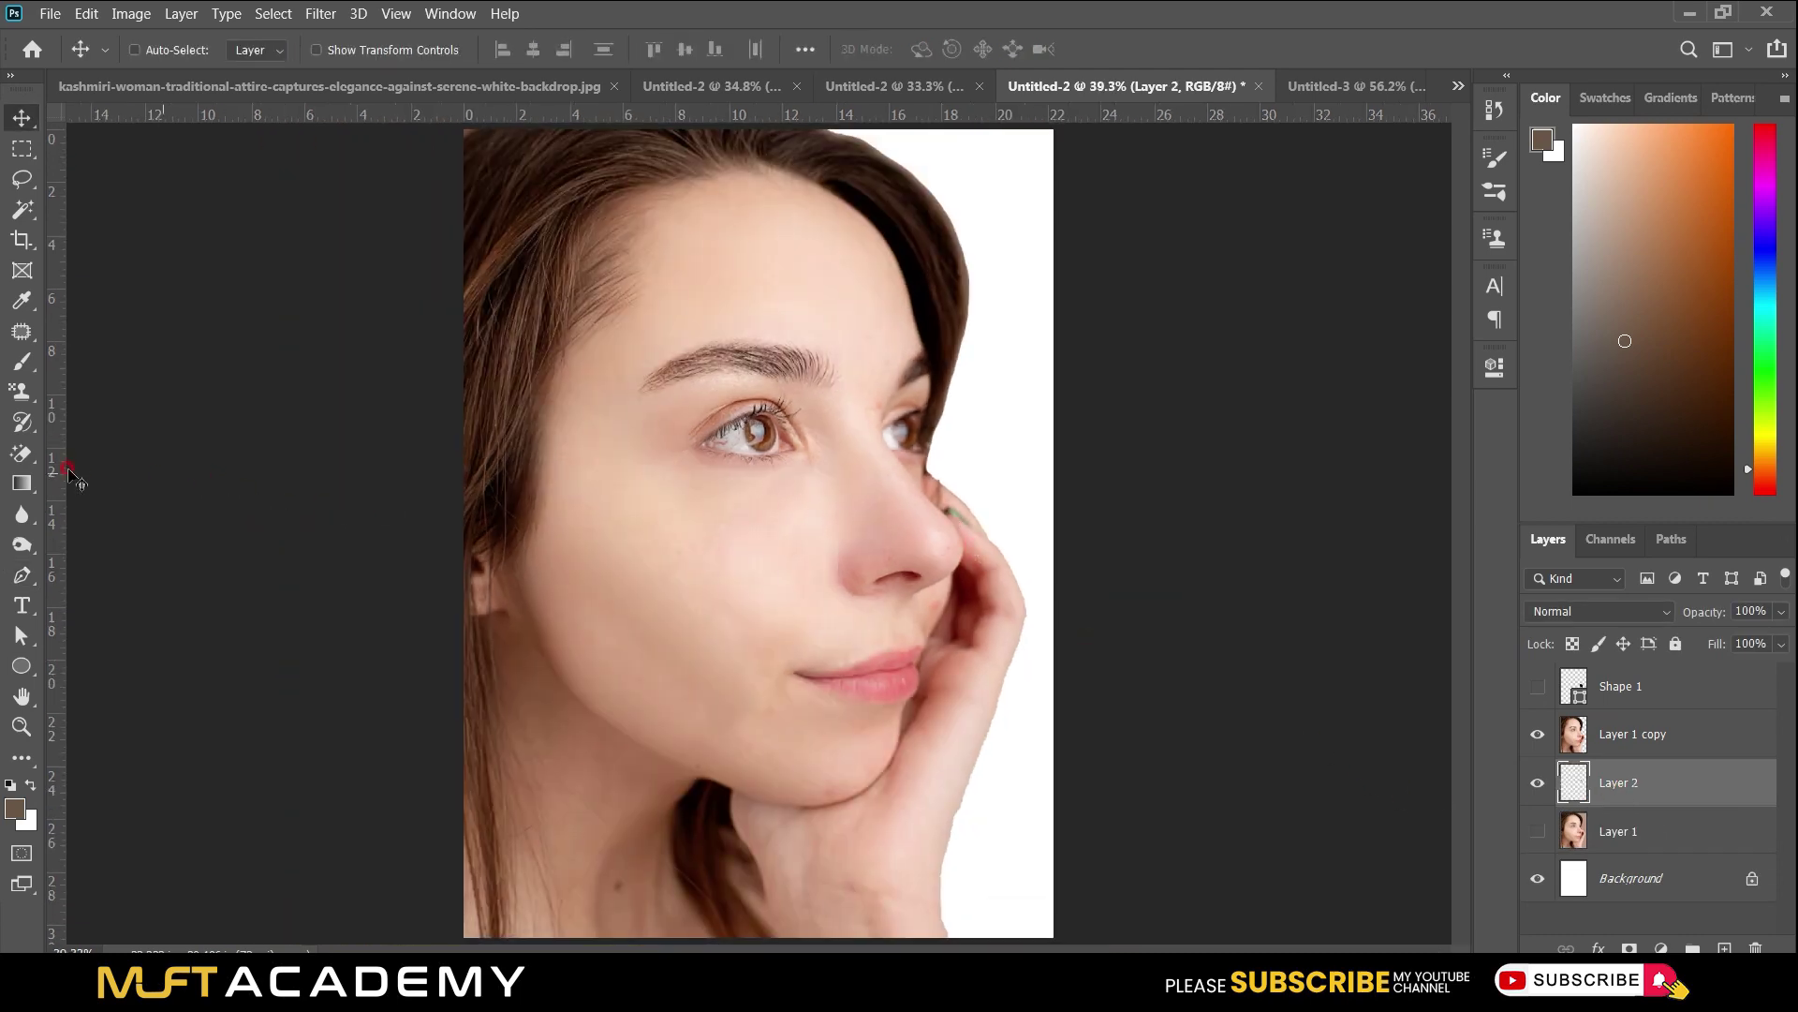
{"action": "left_click", "coordinate": [23, 453]}
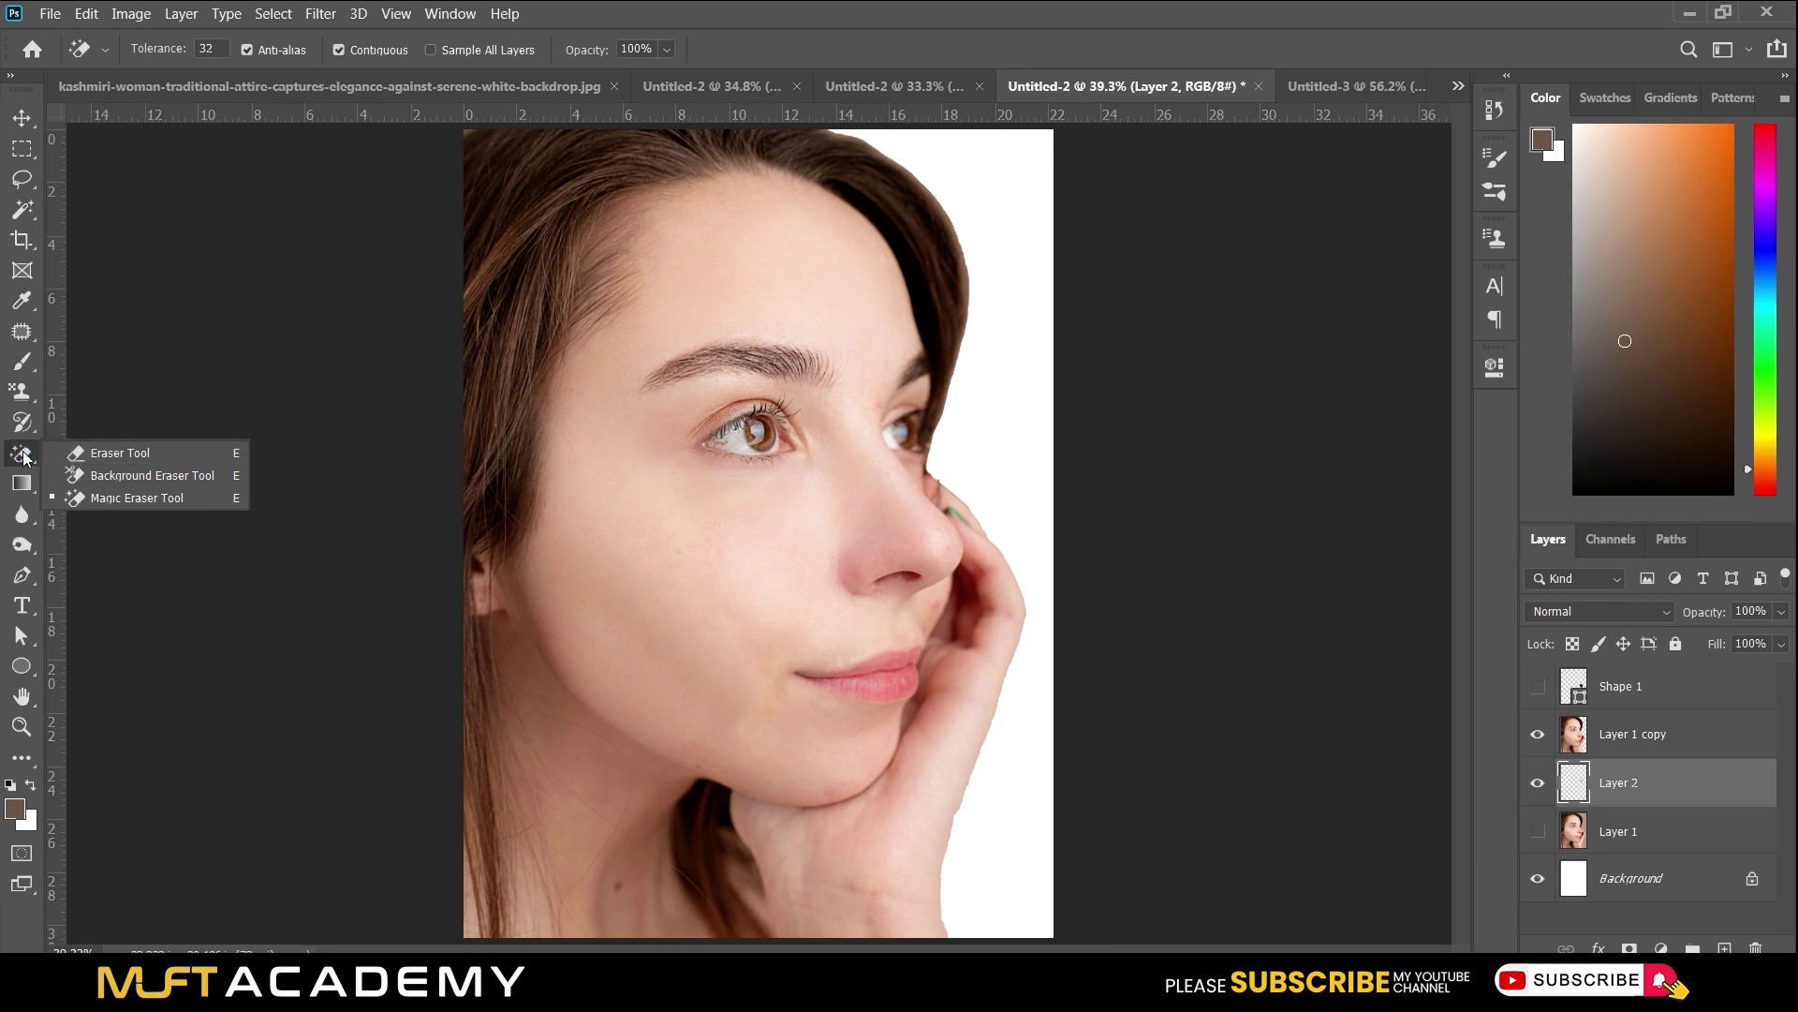
{"action": "key", "text": "Escape"}
{"action": "key", "text": "v"}
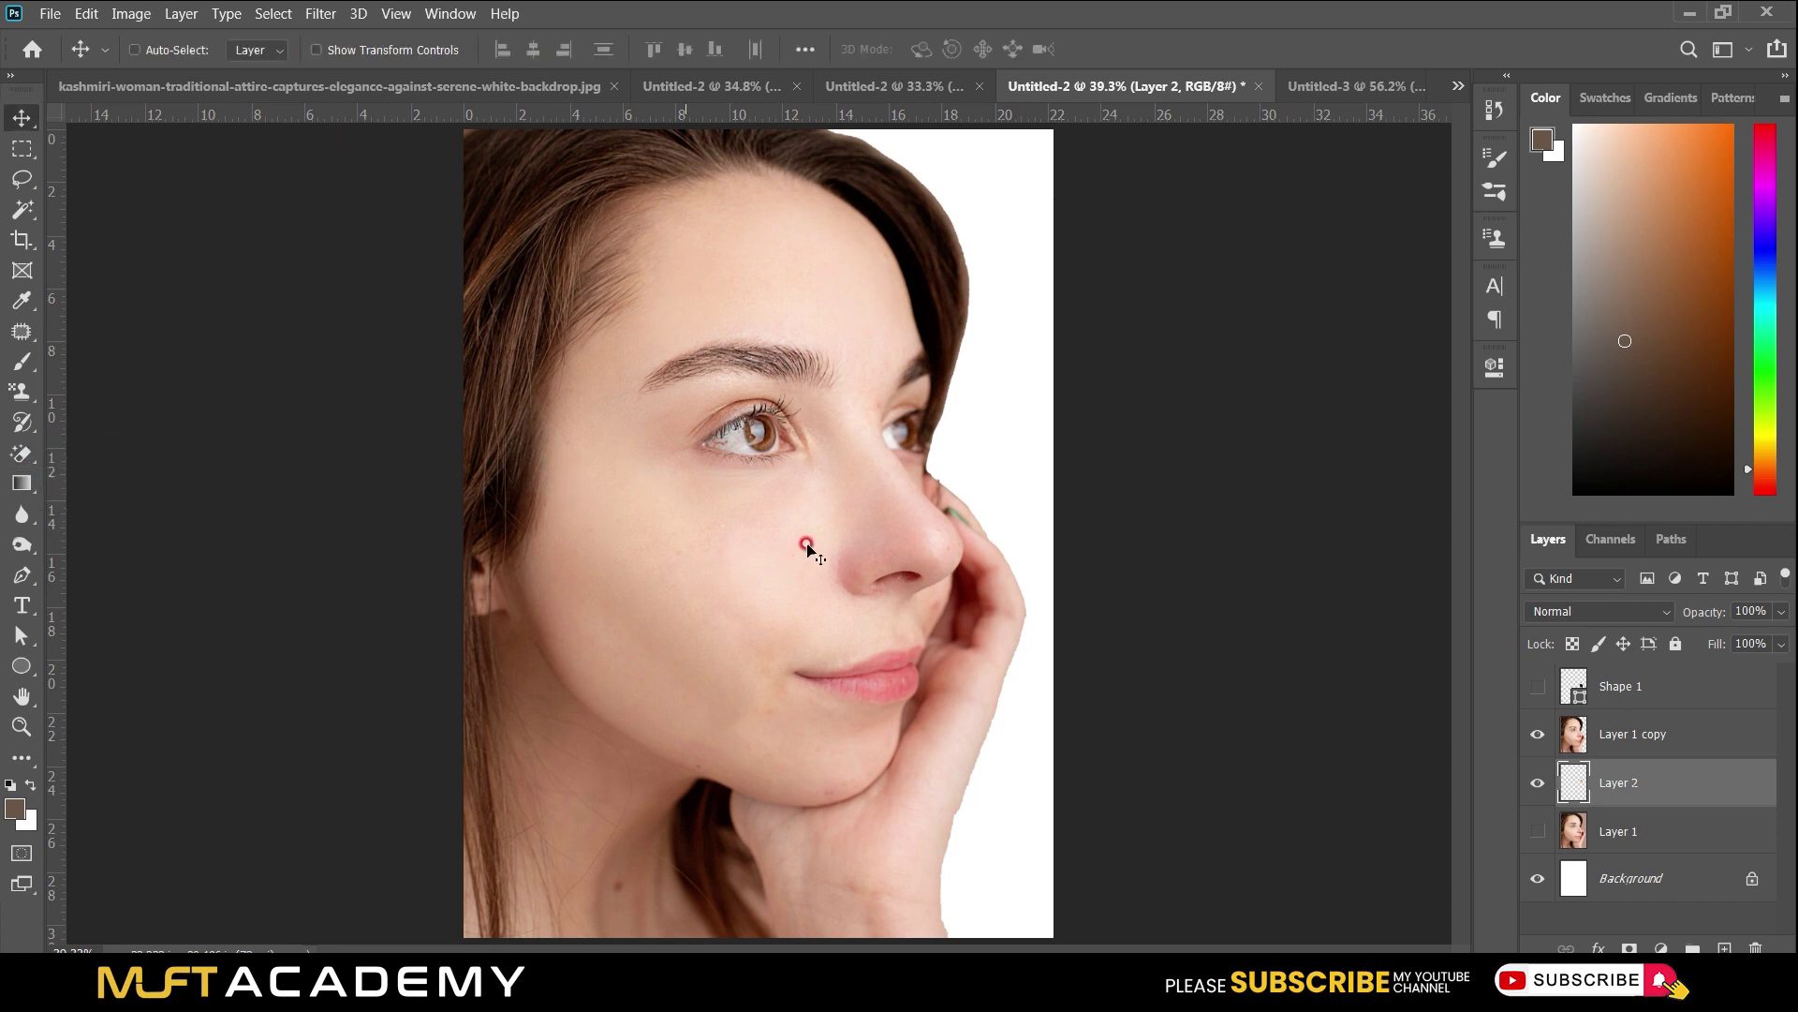